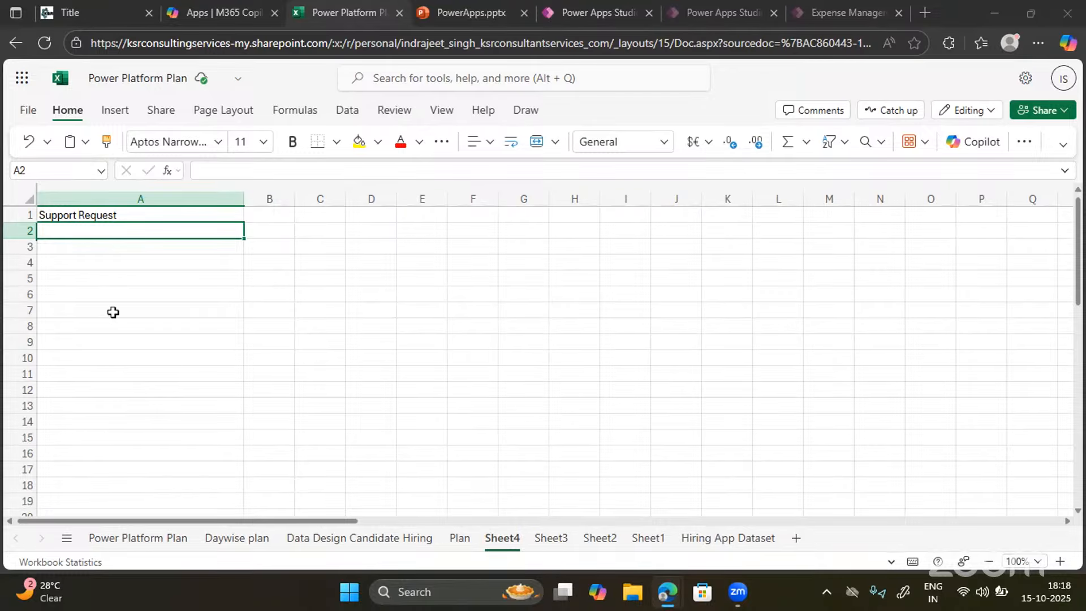
Enter the field name "Request ID" in cell A2, below the Support Request heading
{"action": "double_click", "coordinate": [145, 232]}
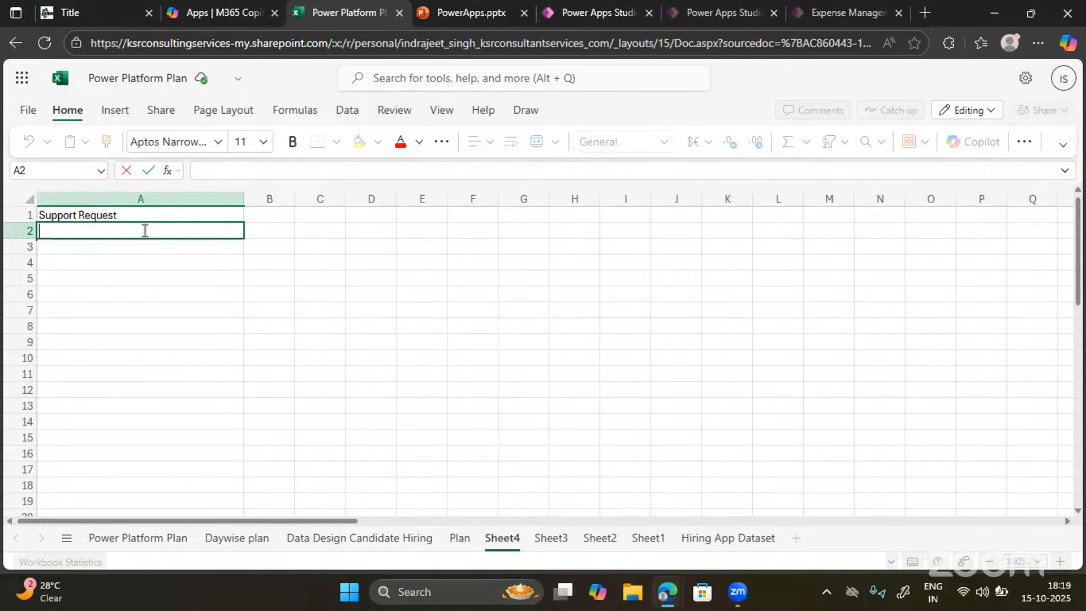
{"action": "type", "text": "Request"}
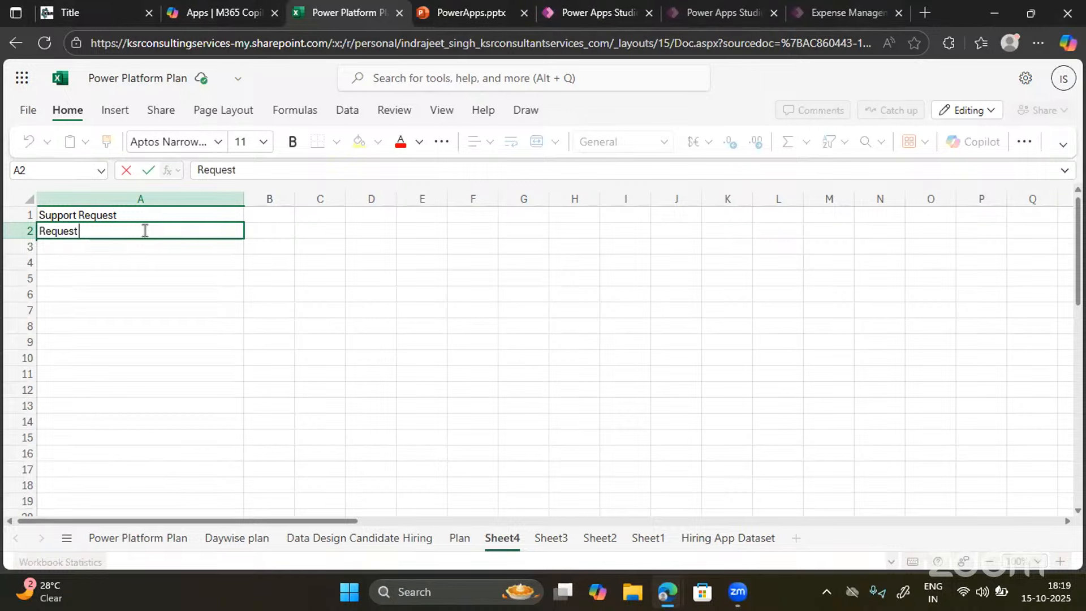
{"action": "type", "text": " ID"}
{"action": "key", "text": "Tab"}
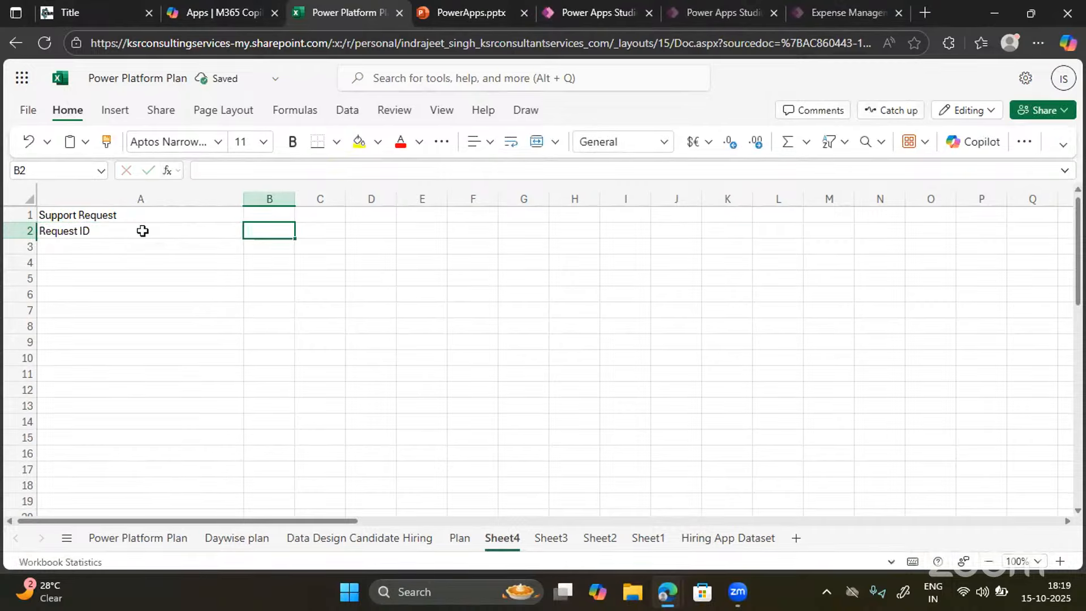
{"action": "key", "text": "Return"}
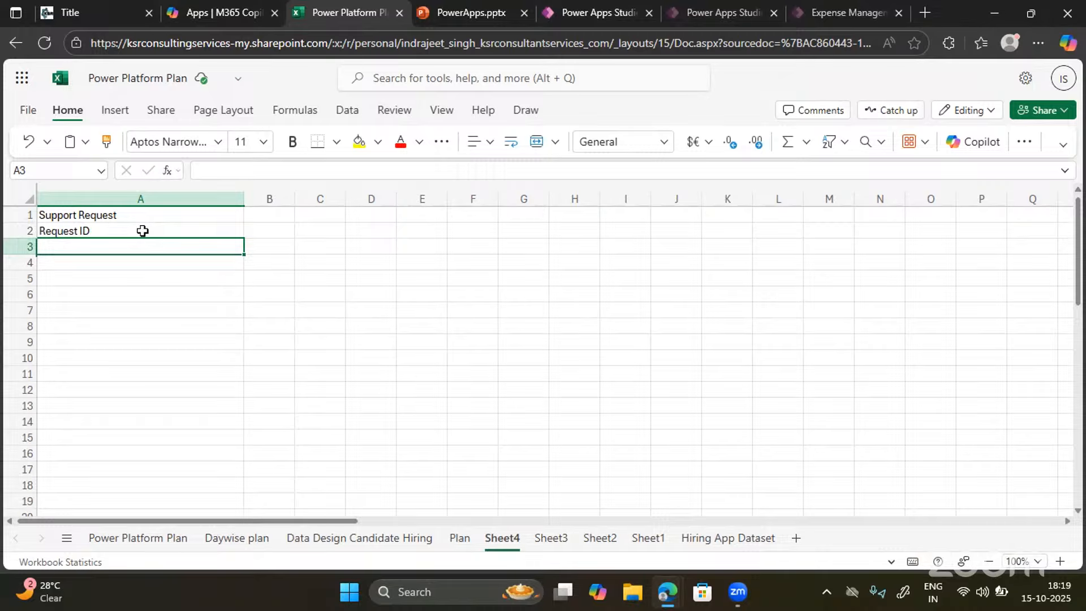
Enter the field name "Reuested Date" in cell A3
{"action": "double_click", "coordinate": [116, 247]}
{"action": "type", "text": "R"}
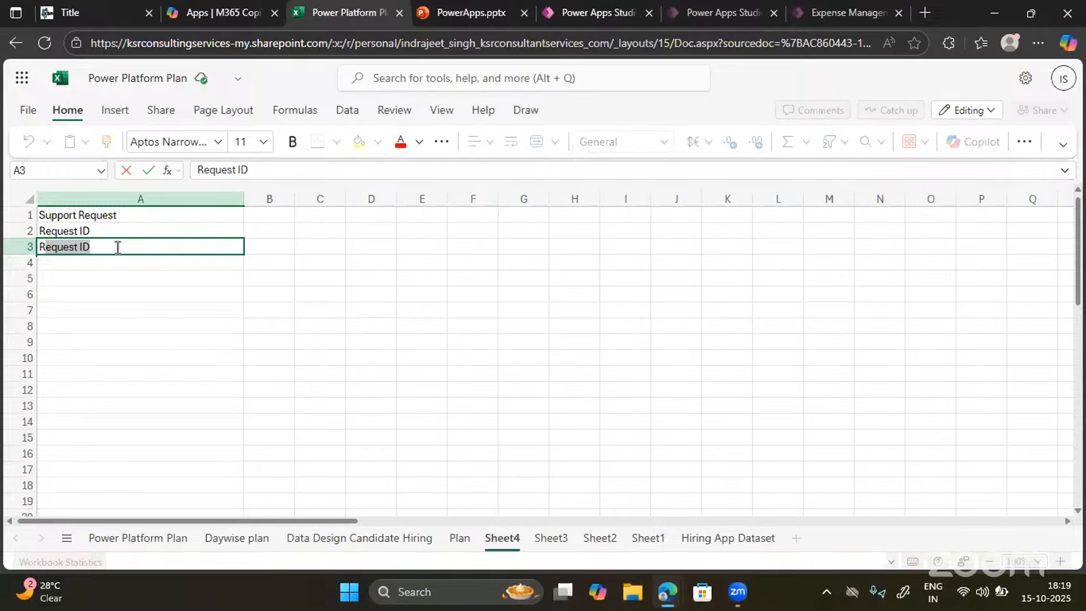
{"action": "type", "text": "euested"}
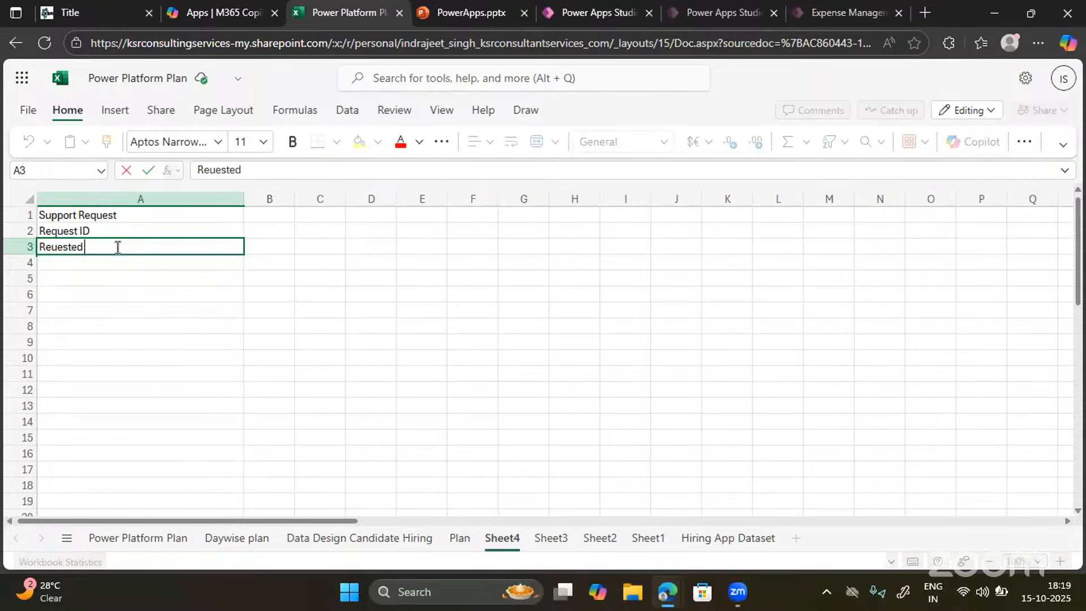
{"action": "type", "text": " Date"}
{"action": "key", "text": "Return"}
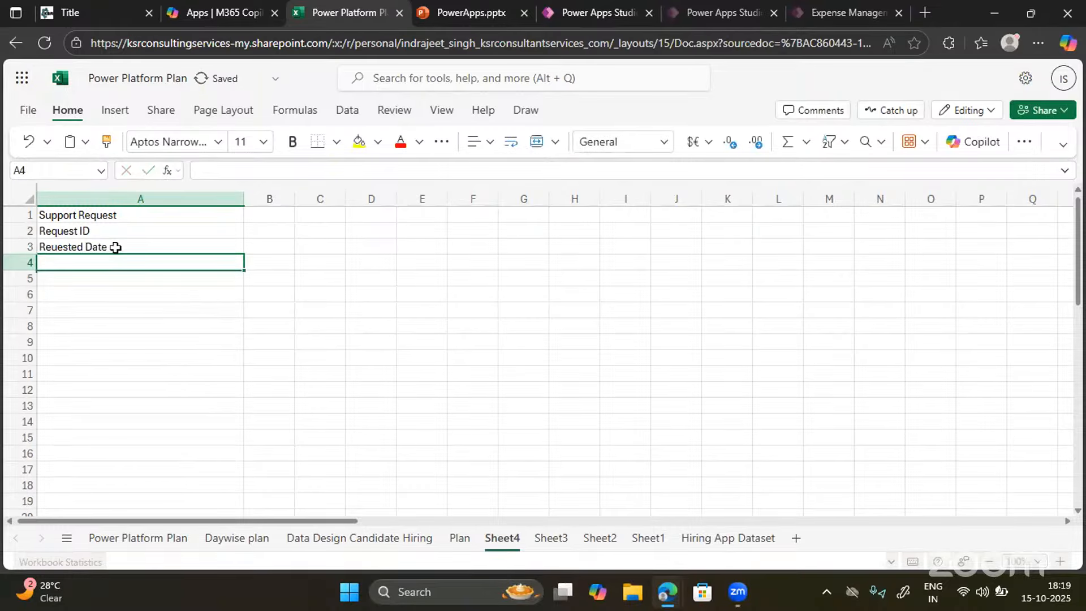
Enter the field names "Completion Date" in cell A4 and "Status" in cell A5
{"action": "type", "text": "Completion"}
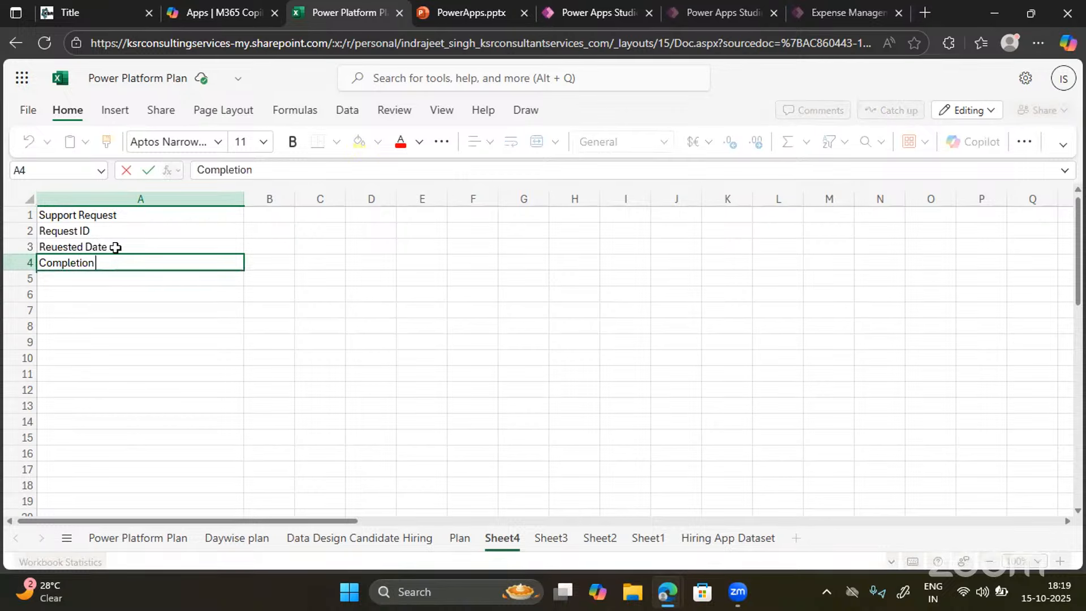
{"action": "type", "text": " Date"}
{"action": "key", "text": "Return"}
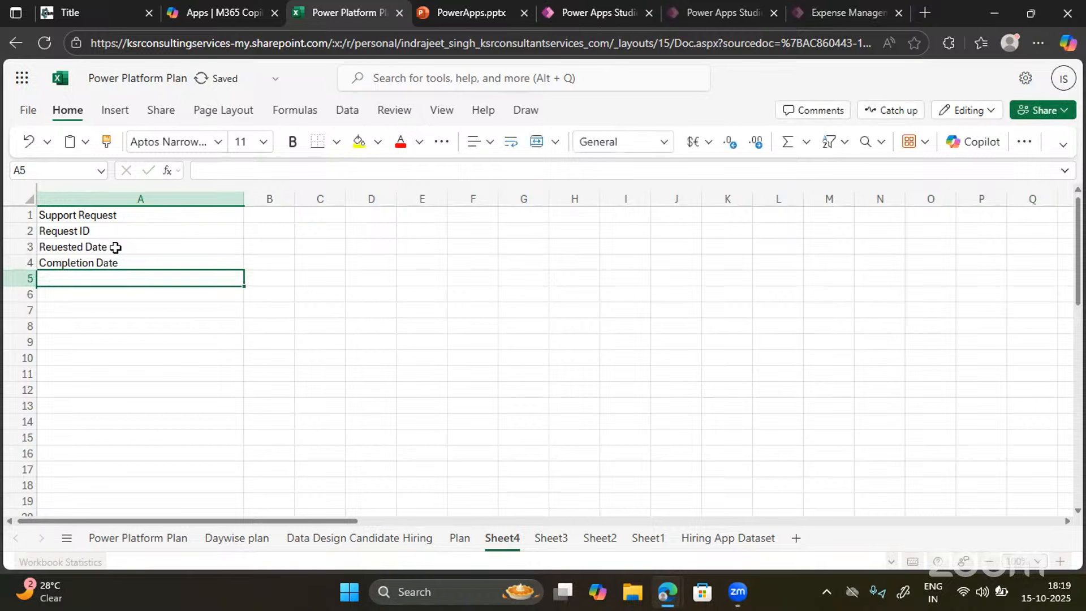
{"action": "type", "text": "Status"}
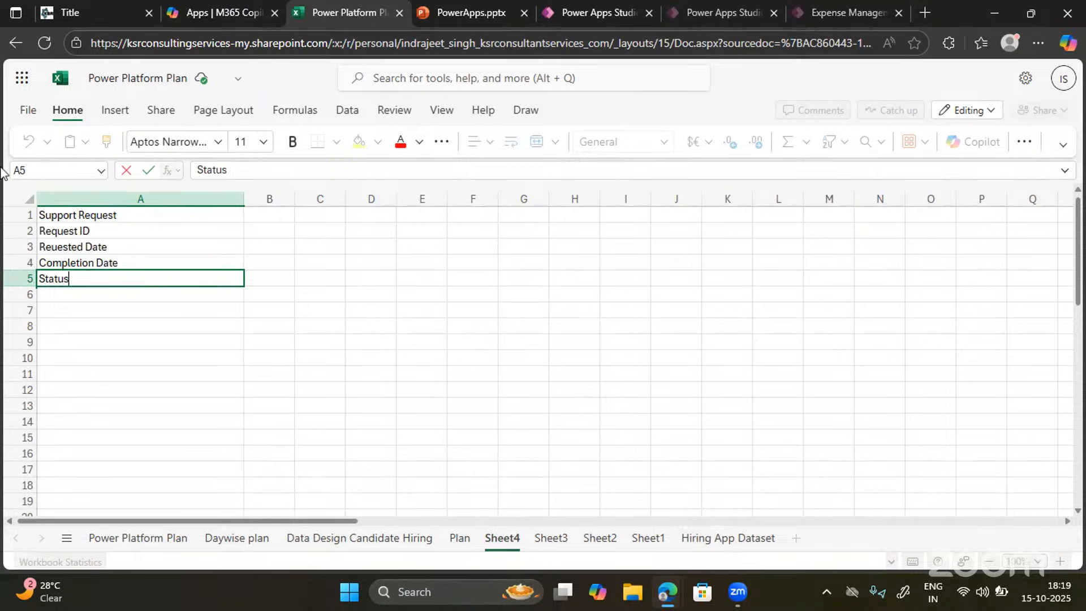
Correct the spelling of the field name in cell A3 to "Requested Date"
{"action": "left_click", "coordinate": [52, 247]}
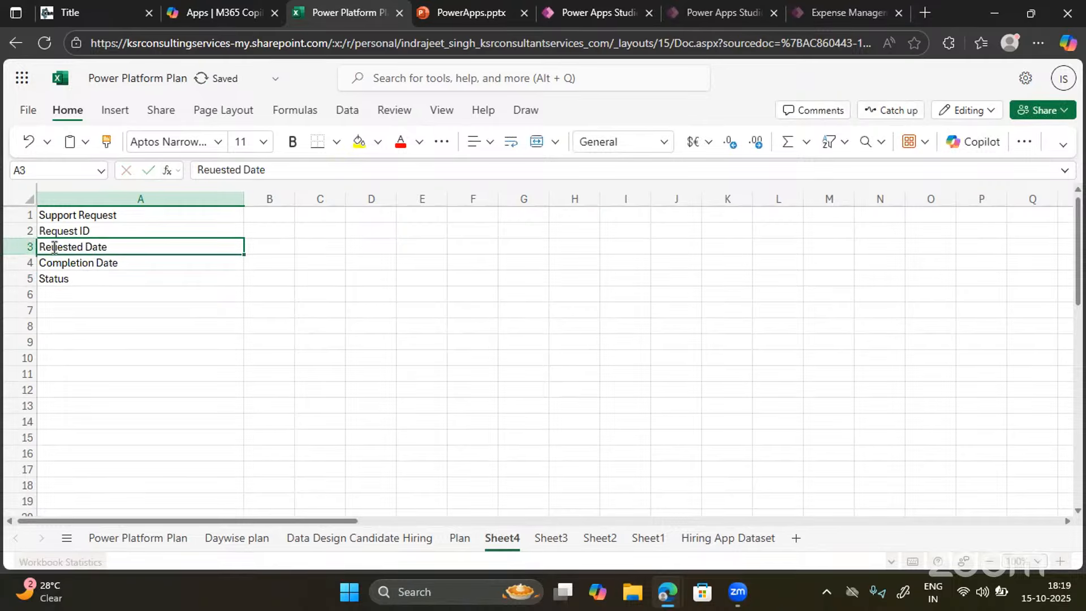
{"action": "double_click", "coordinate": [51, 249]}
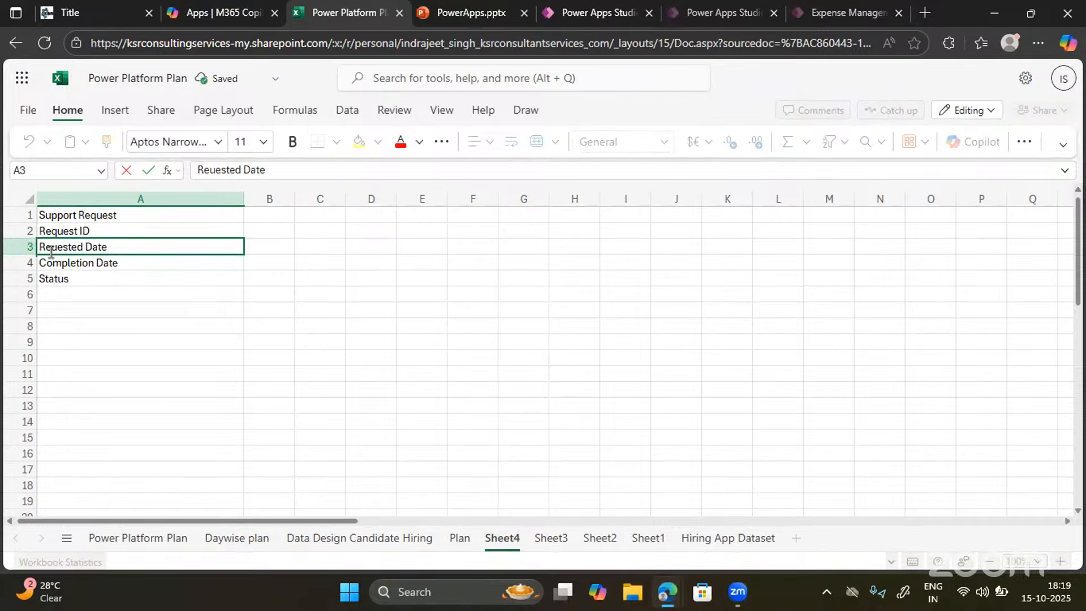
{"action": "type", "text": "q"}
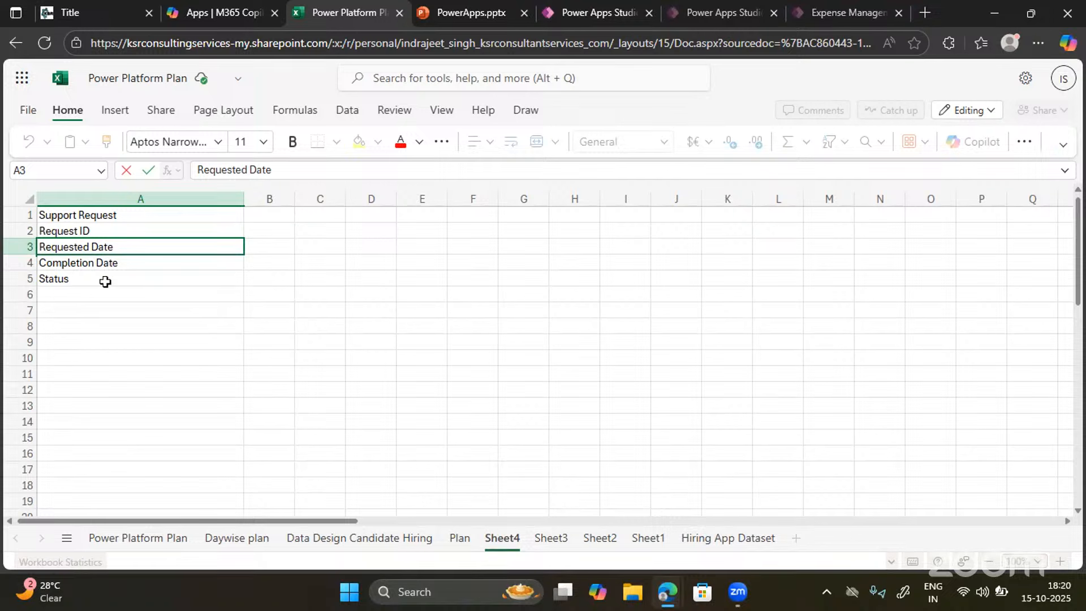
Move the Requested Date, Completion Date and Status cells from A3:A5 to the range starting at C4
{"action": "left_click_drag", "start_coordinate": [105, 281], "coordinate": [58, 250]}
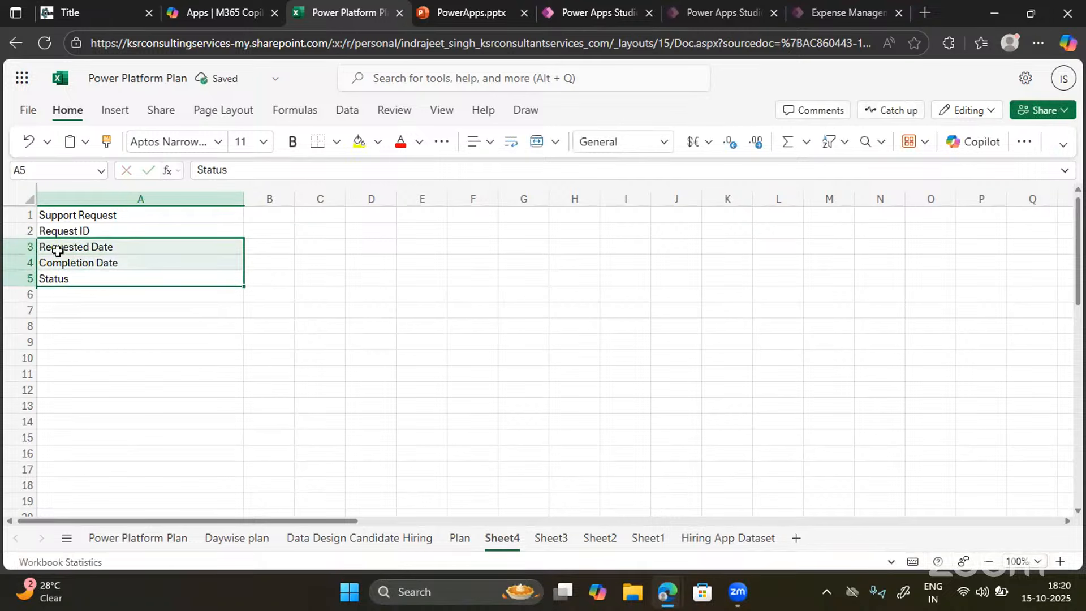
{"action": "key", "text": "ctrl+x"}
{"action": "left_click", "coordinate": [327, 262]}
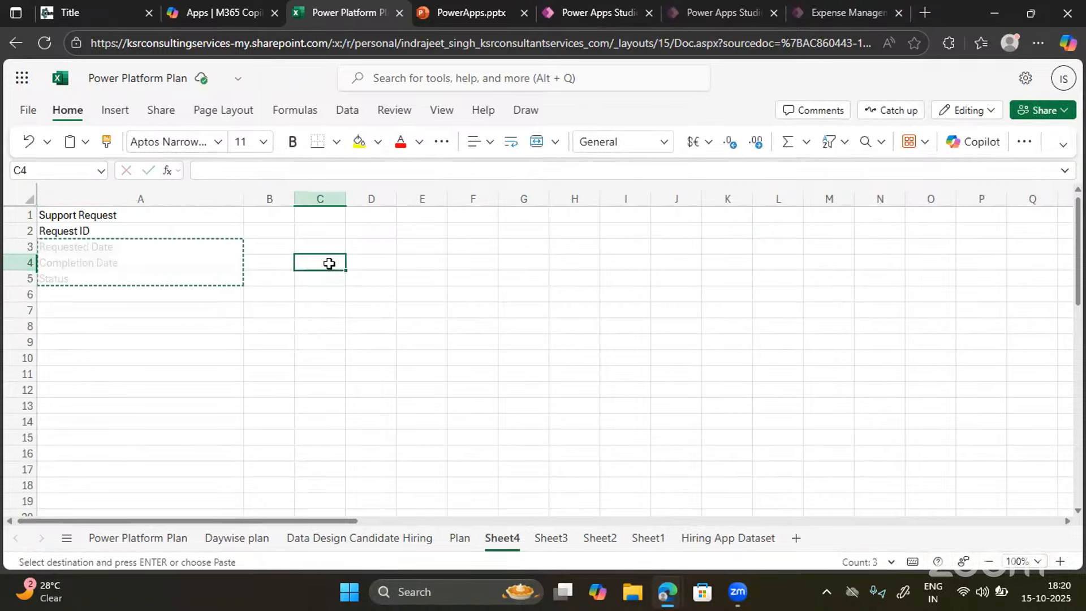
{"action": "key", "text": "ctrl+v"}
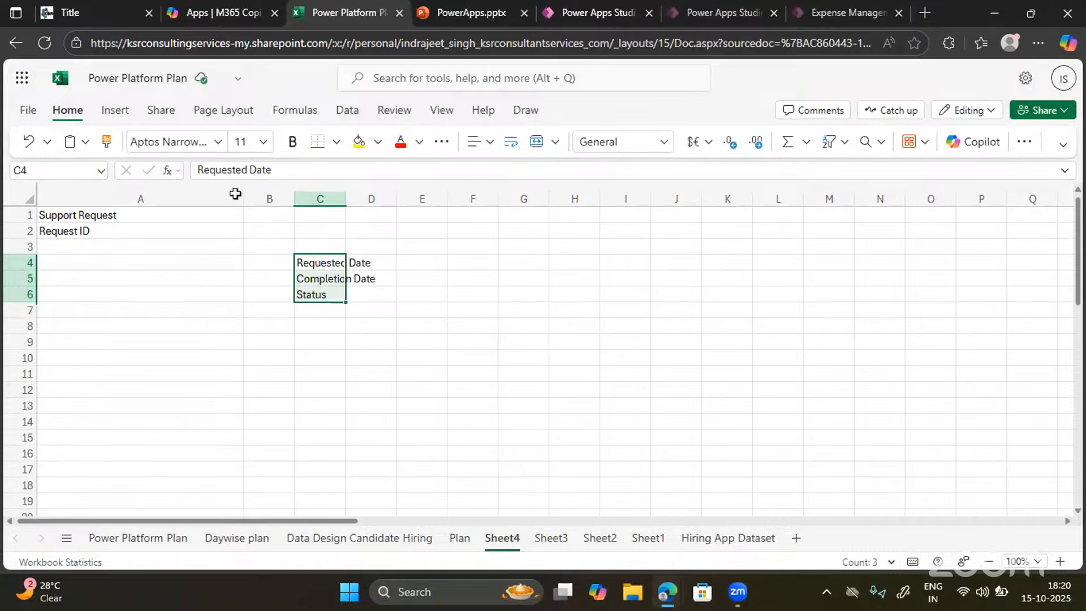
Enter the field name "Employee Name" in the emptied cell A3
{"action": "left_click", "coordinate": [62, 241]}
{"action": "double_click", "coordinate": [63, 240]}
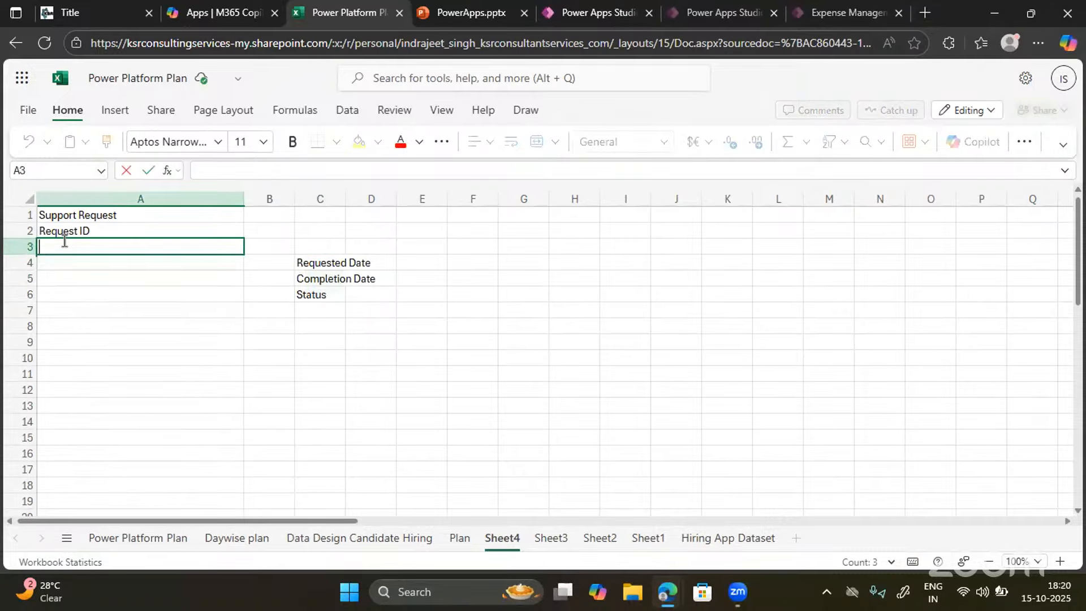
{"action": "type", "text": "NAme"}
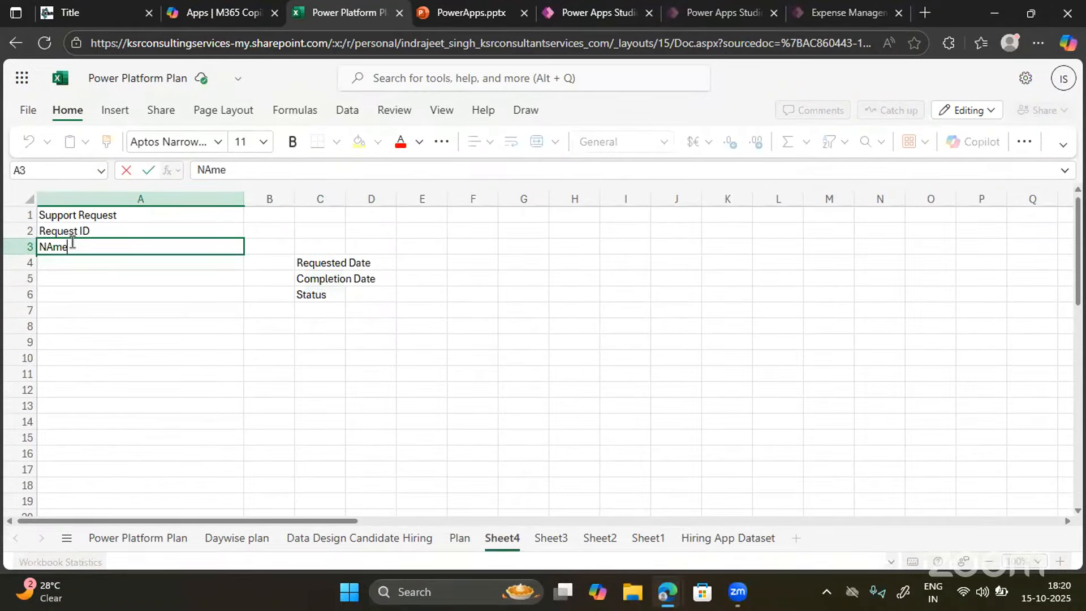
{"action": "key", "text": "BackSpace"}
{"action": "key", "text": "BackSpace"}
{"action": "key", "text": "BackSpace"}
{"action": "key", "text": "BackSpace"}
{"action": "type", "text": "Employee "}
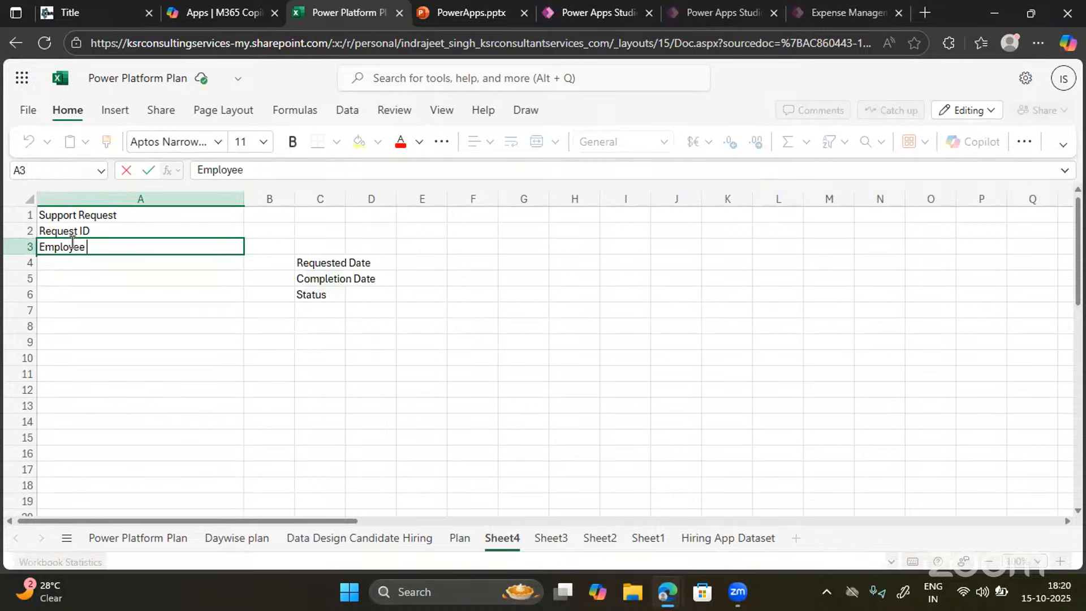
{"action": "type", "text": "Name"}
{"action": "key", "text": "Return"}
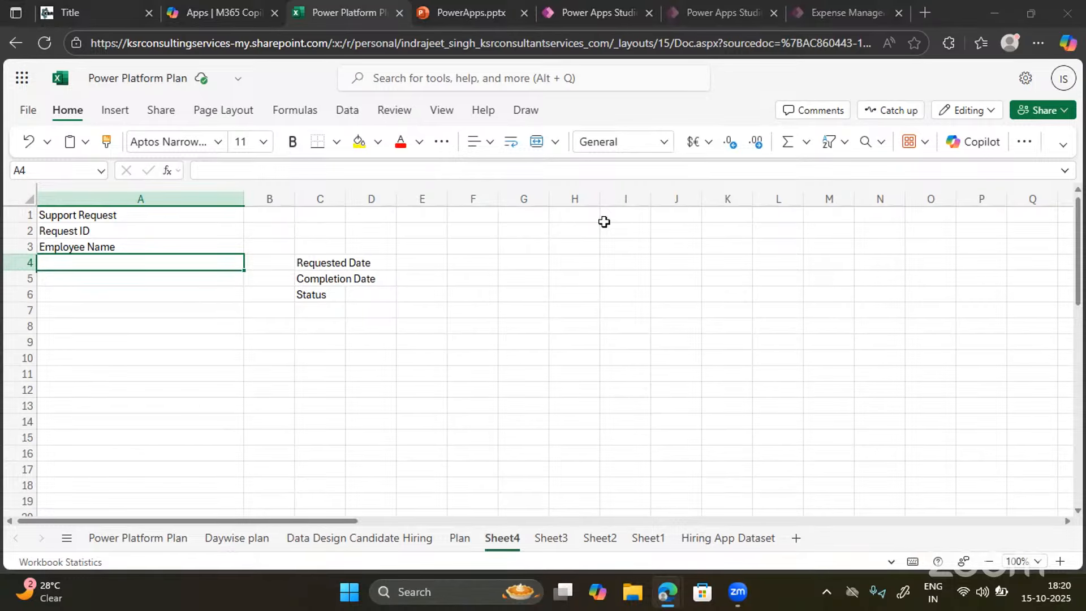
Enter the field name "Email" in cell A4, below Employee Name
{"action": "left_click", "coordinate": [84, 264]}
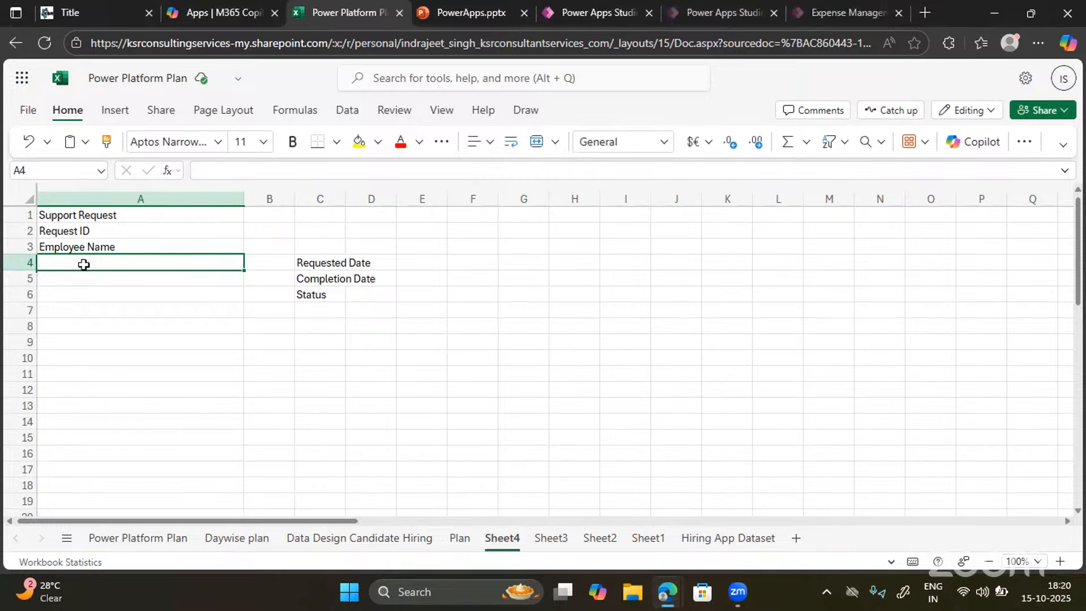
{"action": "type", "text": "Eml"}
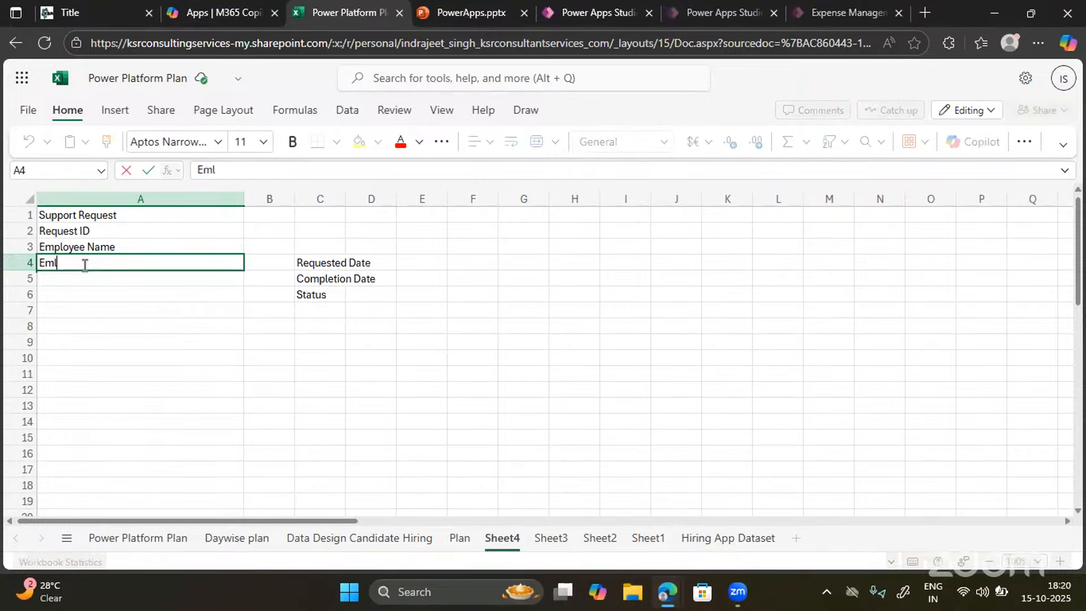
{"action": "type", "text": "oyee Email"}
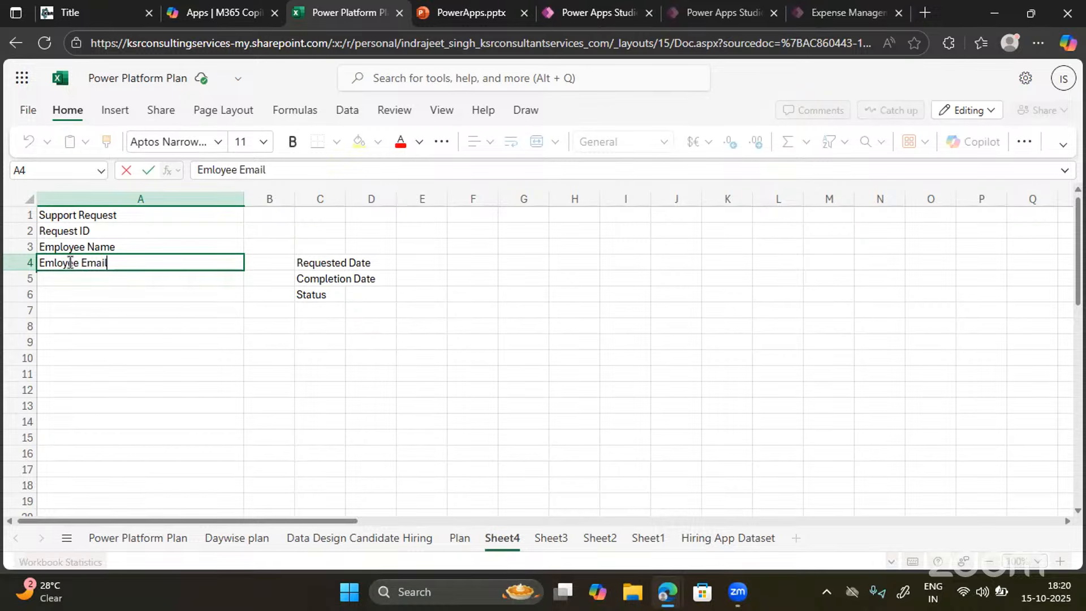
{"action": "left_click_drag", "start_coordinate": [78, 262], "coordinate": [28, 262]}
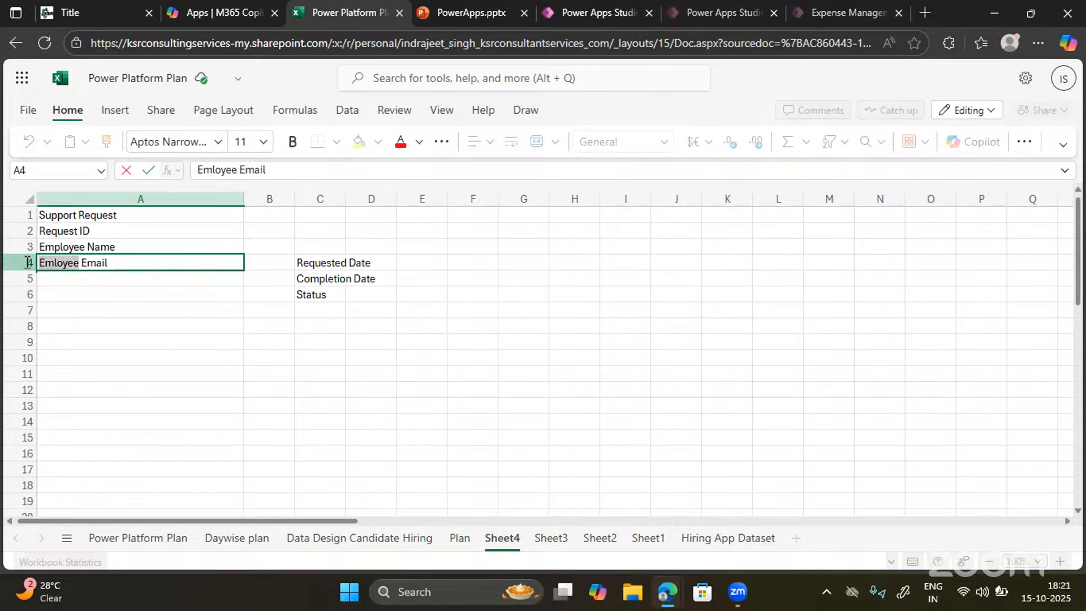
{"action": "key", "text": "BackSpace"}
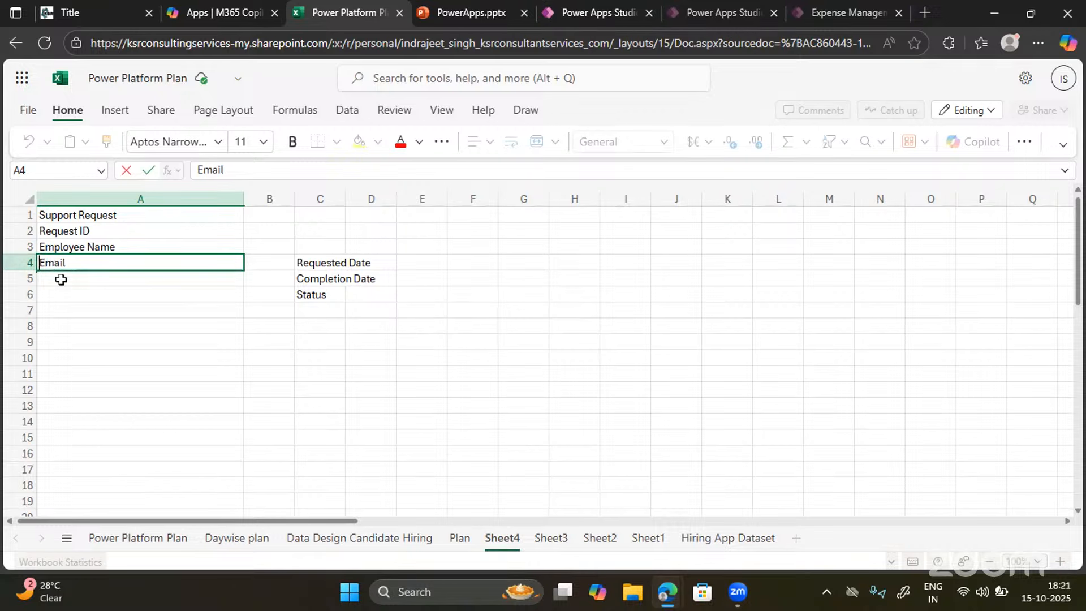
Enter the field names "Contact Number" in cell A5 and "Department" in cell A6
{"action": "double_click", "coordinate": [63, 278]}
{"action": "type", "text": "Cont"}
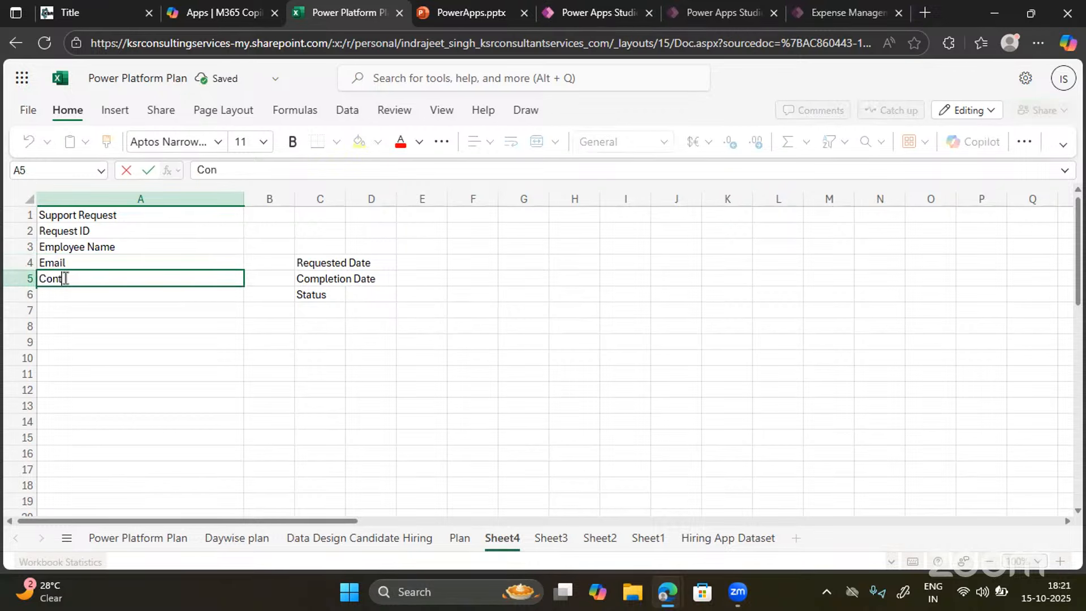
{"action": "type", "text": "act Number"}
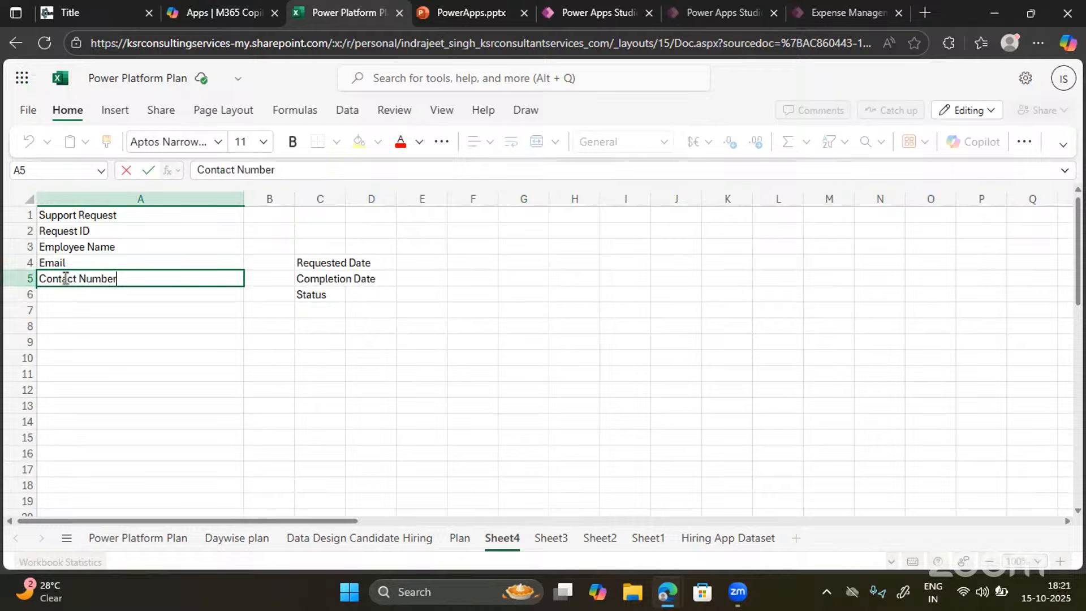
{"action": "key", "text": "Return"}
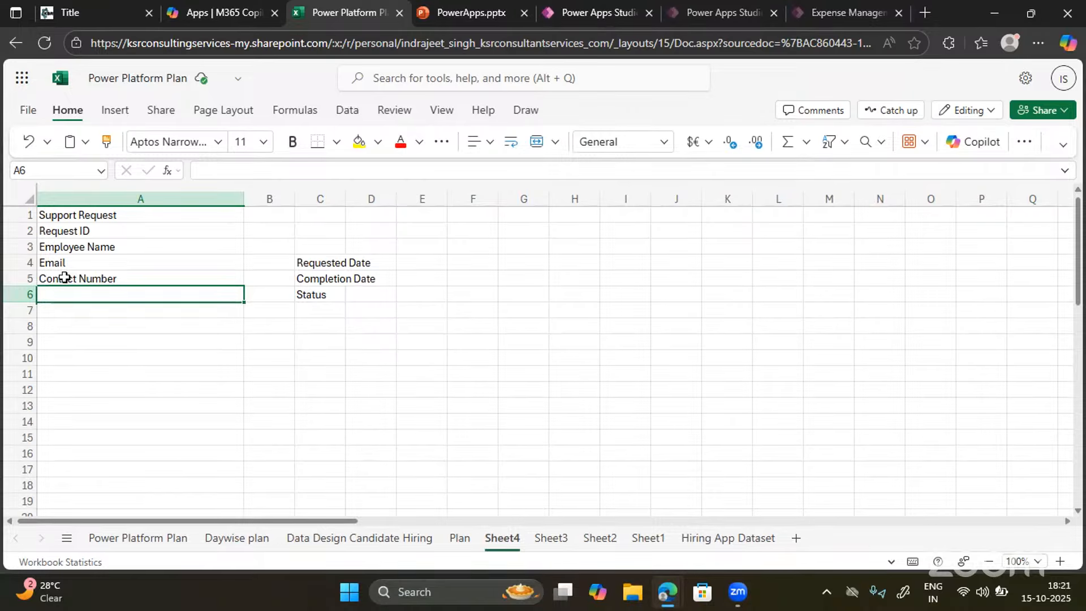
{"action": "type", "text": "Department"}
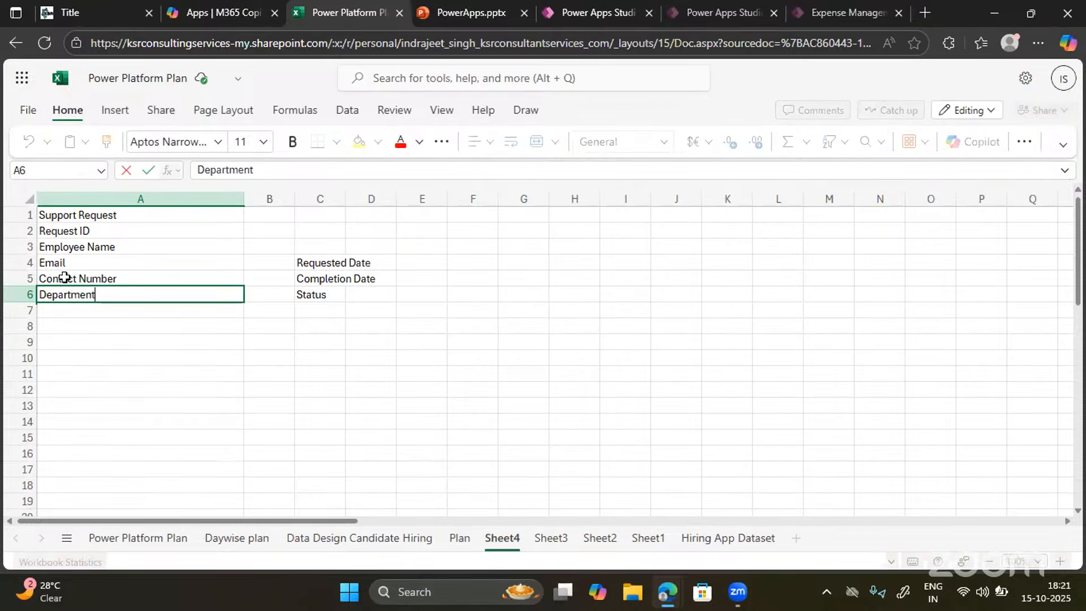
{"action": "key", "text": "Return"}
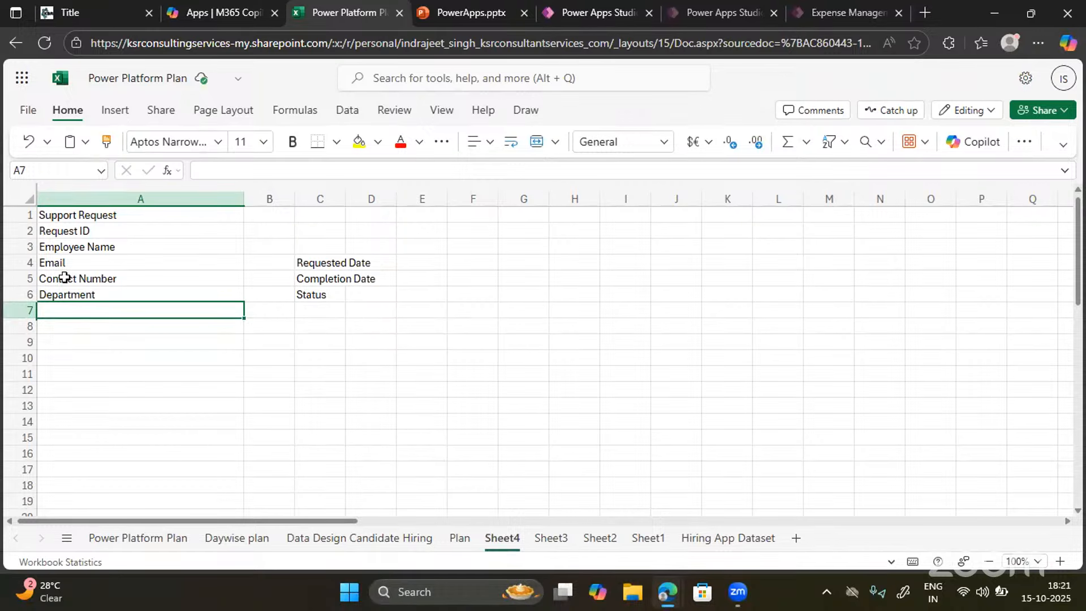
Enter the field name "Emp ID" in cell A7, below Department
{"action": "left_click", "coordinate": [78, 245]}
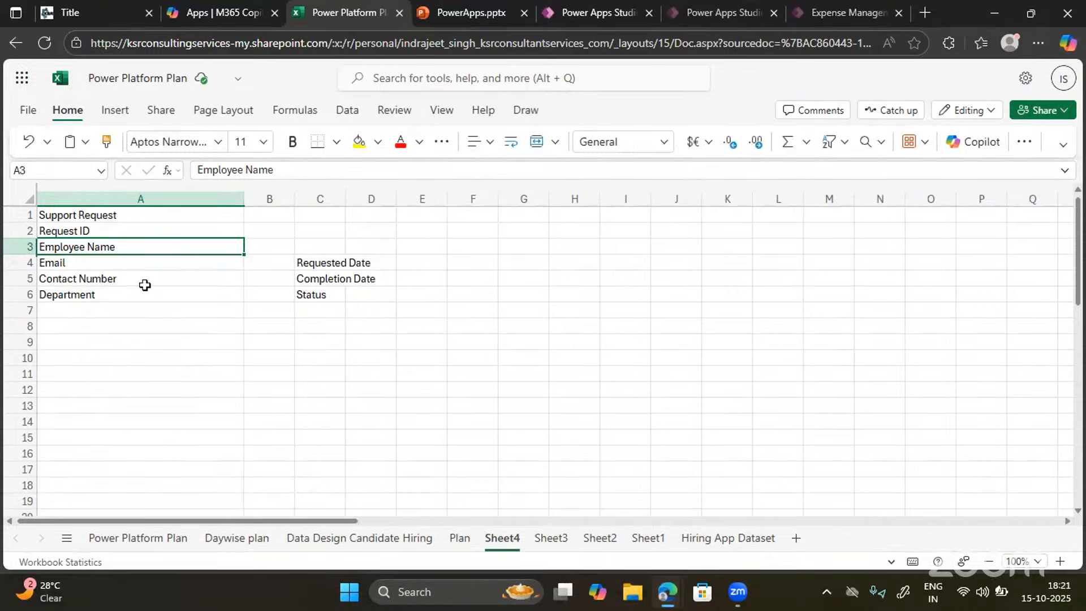
{"action": "left_click", "coordinate": [102, 310]}
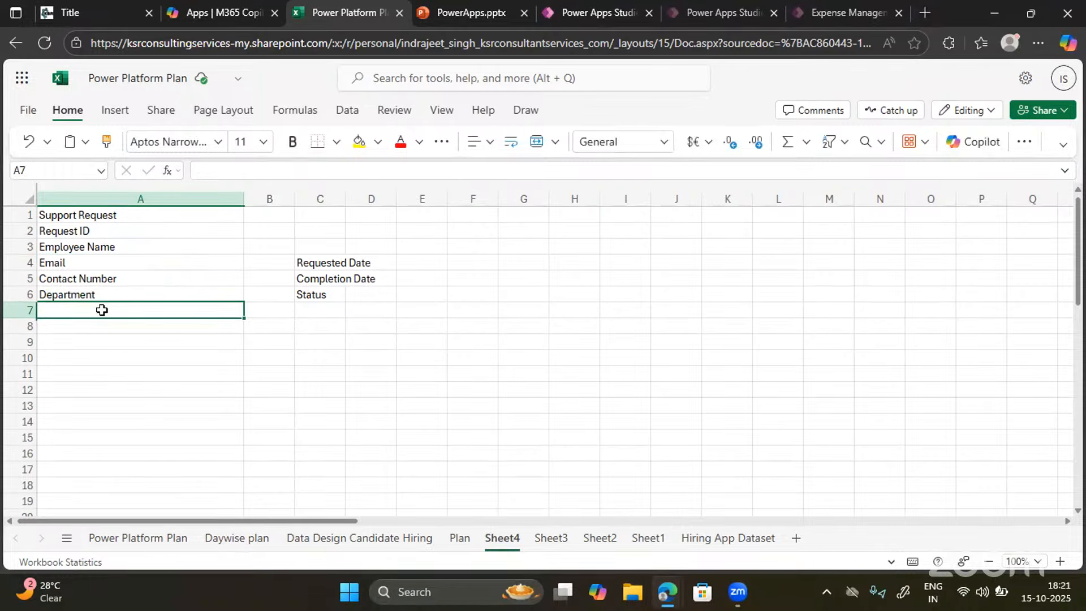
{"action": "type", "text": "Emp ID"}
{"action": "key", "text": "Return"}
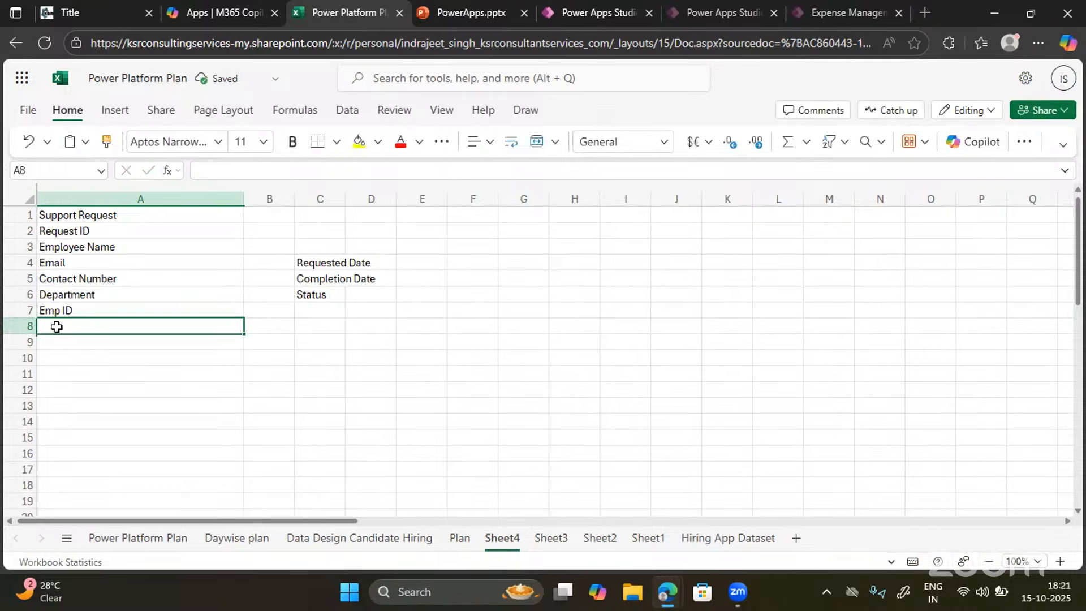
Enter the field names "Type" in cell A8 and "Severity" in cell A9, below Emp ID
{"action": "double_click", "coordinate": [58, 327]}
{"action": "type", "text": "S"}
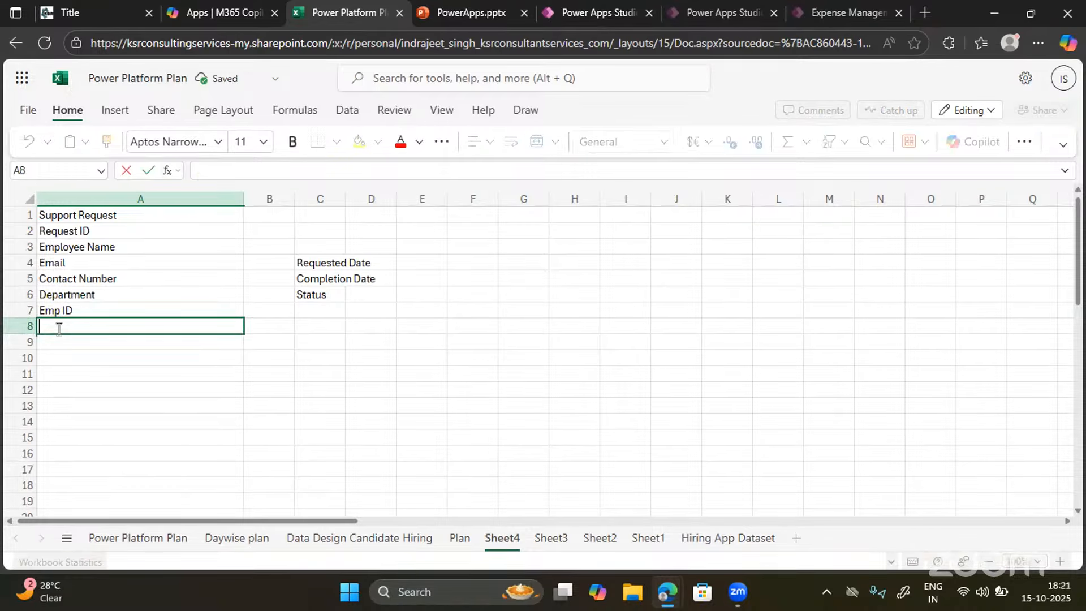
{"action": "key", "text": "BackSpace"}
{"action": "type", "text": "Typ"}
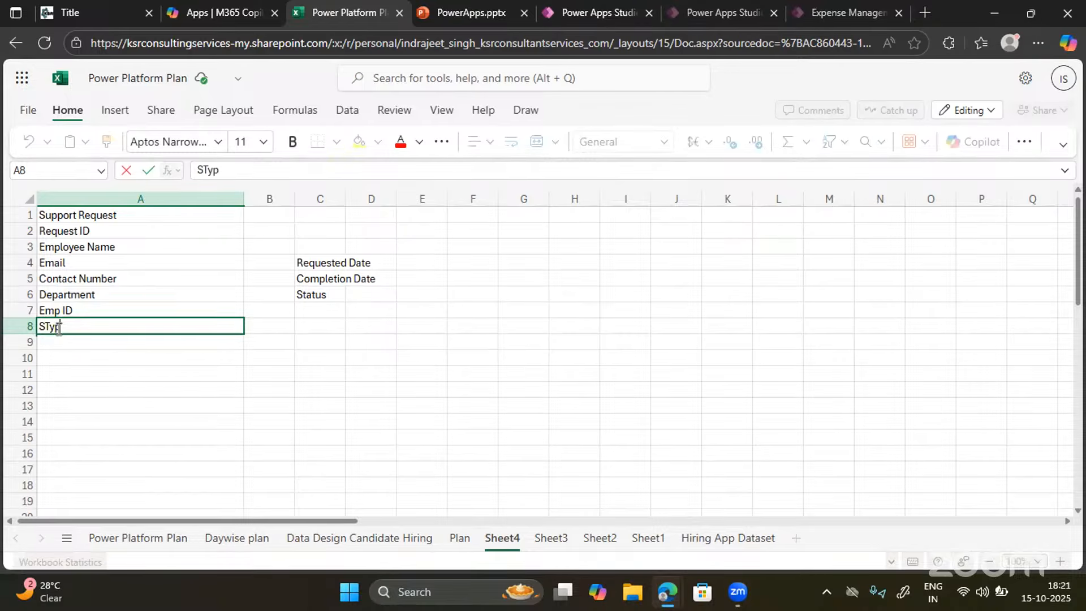
{"action": "key", "text": "BackSpace"}
{"action": "key", "text": "BackSpace"}
{"action": "key", "text": "BackSpace"}
{"action": "key", "text": "BackSpace"}
{"action": "type", "text": "Type"}
{"action": "key", "text": "Return"}
{"action": "type", "text": "Severity"}
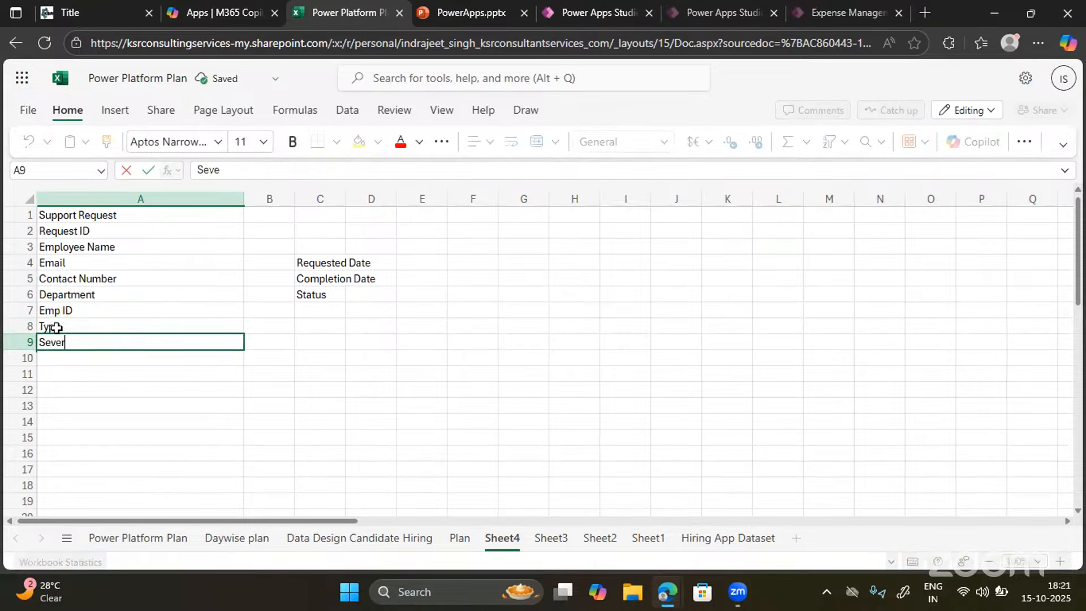
{"action": "key", "text": "Return"}
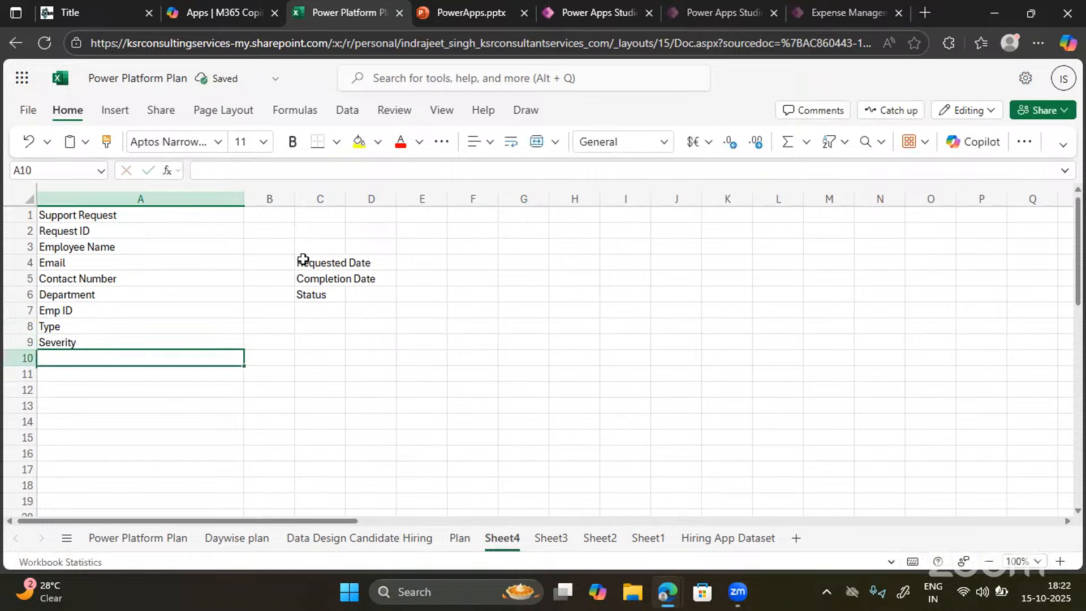
Move the Requested Date, Completion Date and Status entries from C4:C6 to A10:A12, below Severity
{"action": "left_click_drag", "start_coordinate": [303, 260], "coordinate": [303, 292]}
{"action": "key", "text": "ctrl+x"}
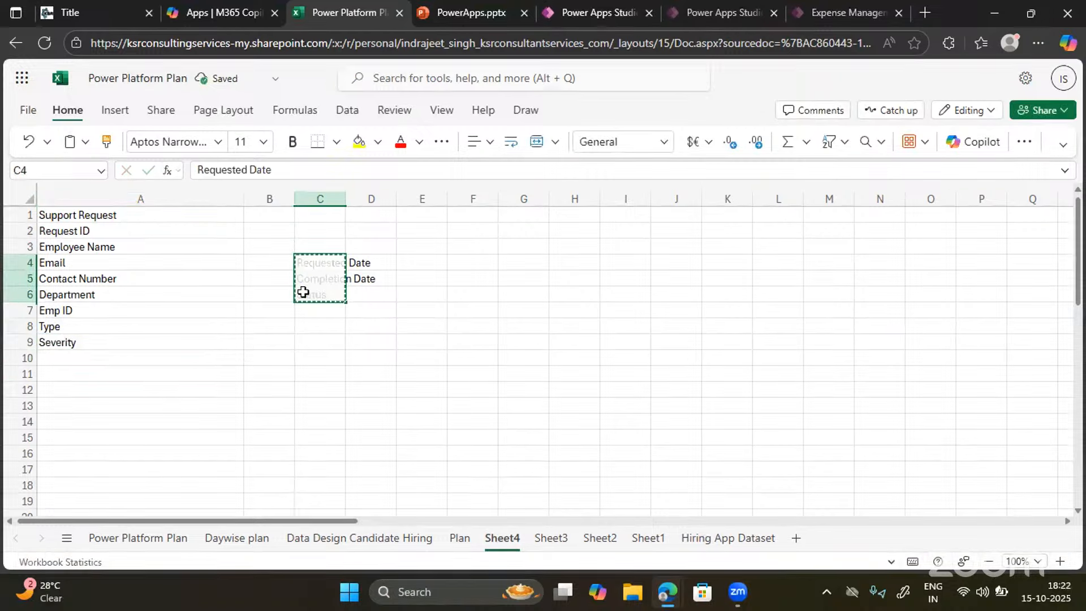
{"action": "left_click", "coordinate": [75, 353]}
{"action": "key", "text": "ctrl+v"}
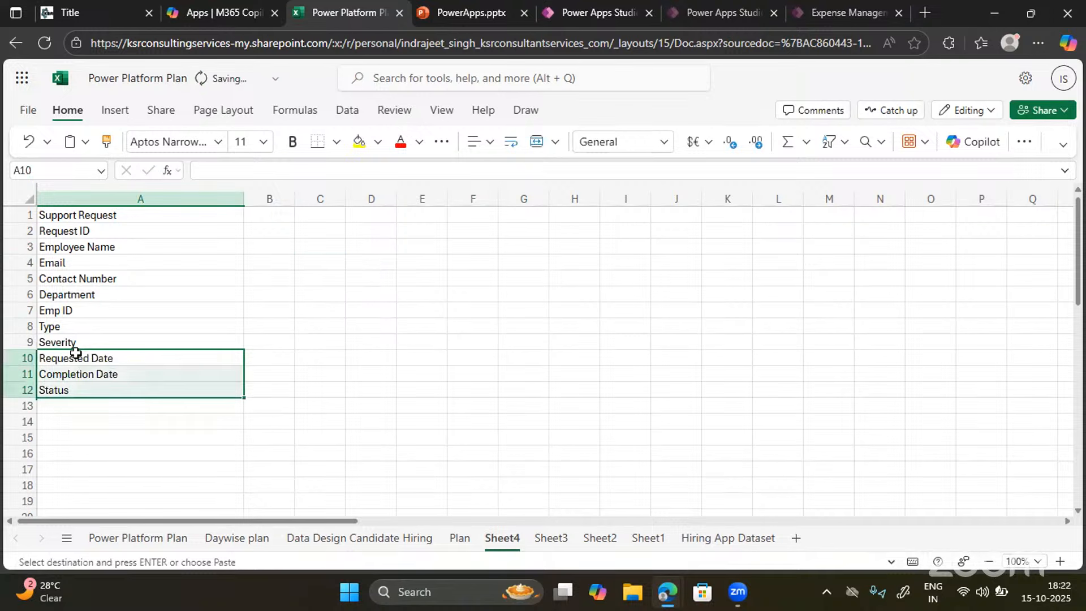
Enter the field name "Assigned to" in cell A13, below Status
{"action": "left_click", "coordinate": [71, 411]}
{"action": "double_click", "coordinate": [71, 410]}
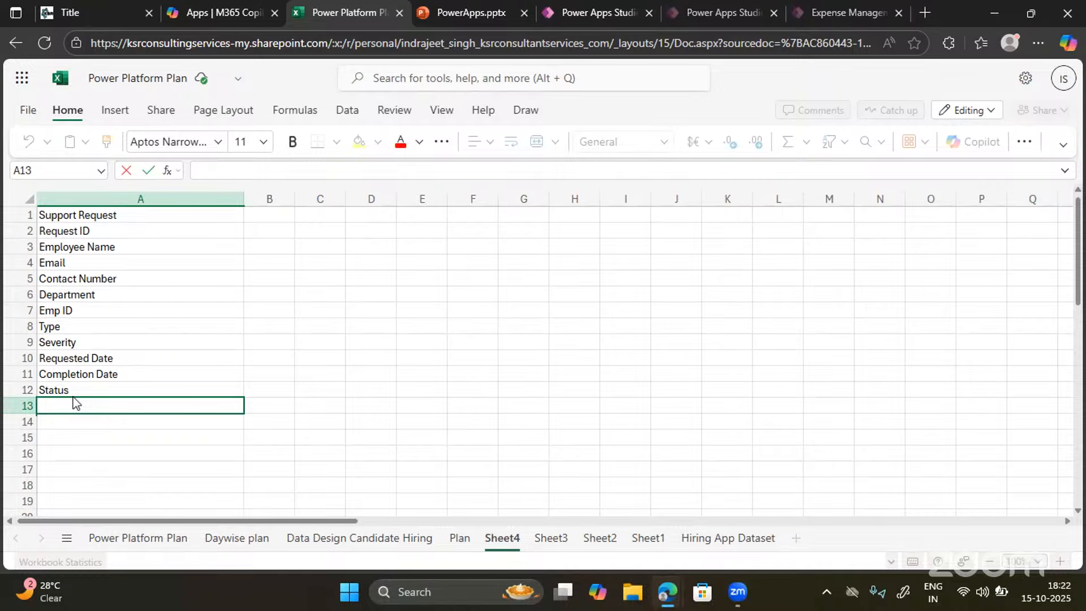
{"action": "type", "text": "Assigned to"}
{"action": "key", "text": "Return"}
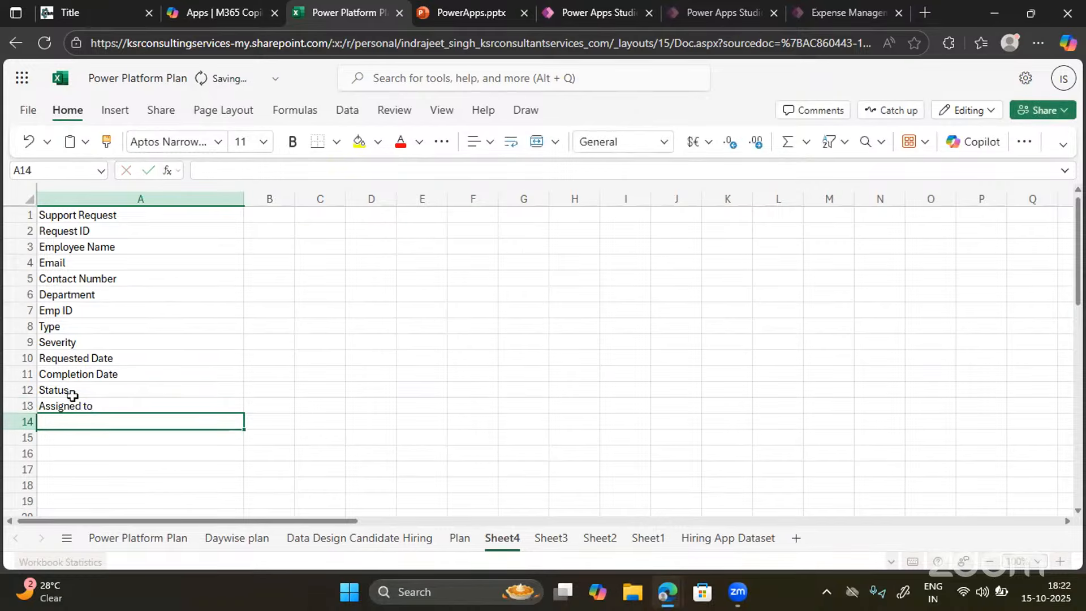
Enter the field names "Description" in cell A14 and "Comments" in cell A15
{"action": "type", "text": "Descrip"}
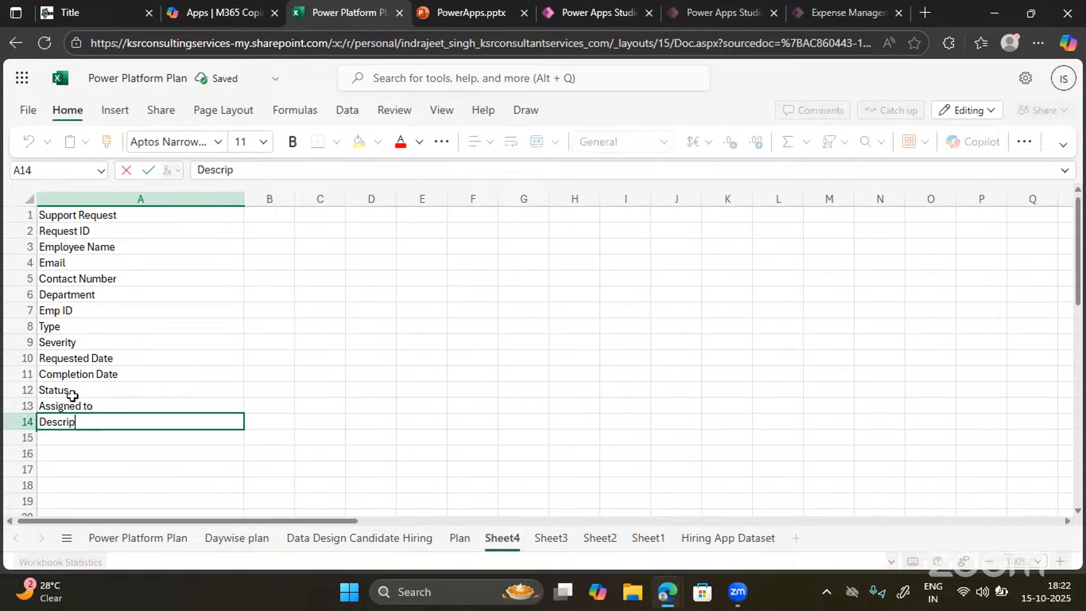
{"action": "type", "text": "tion"}
{"action": "key", "text": "Return"}
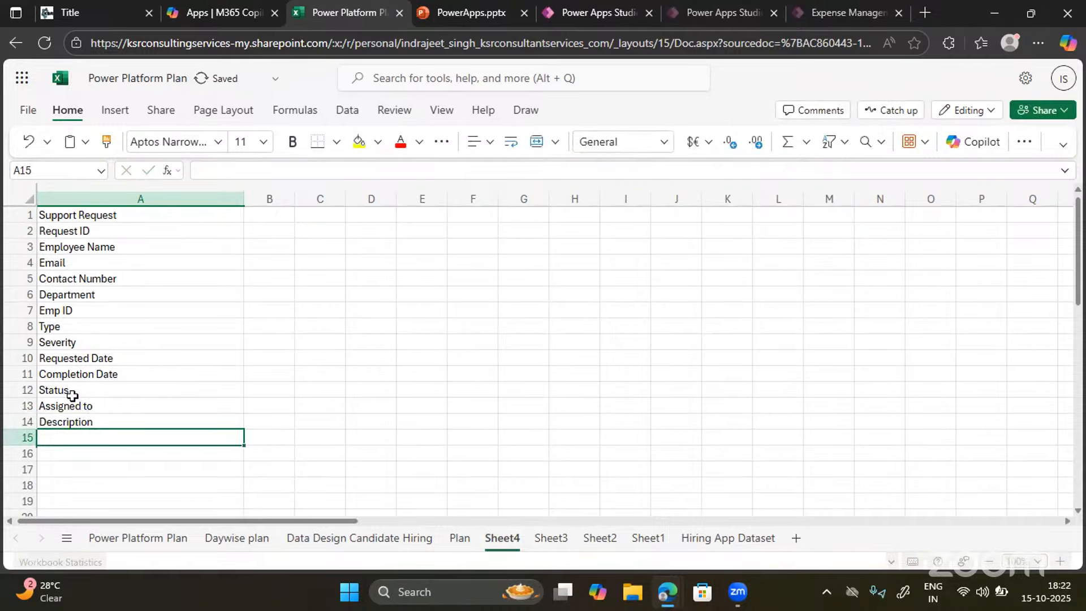
{"action": "type", "text": "Comments"}
{"action": "key", "text": "Return"}
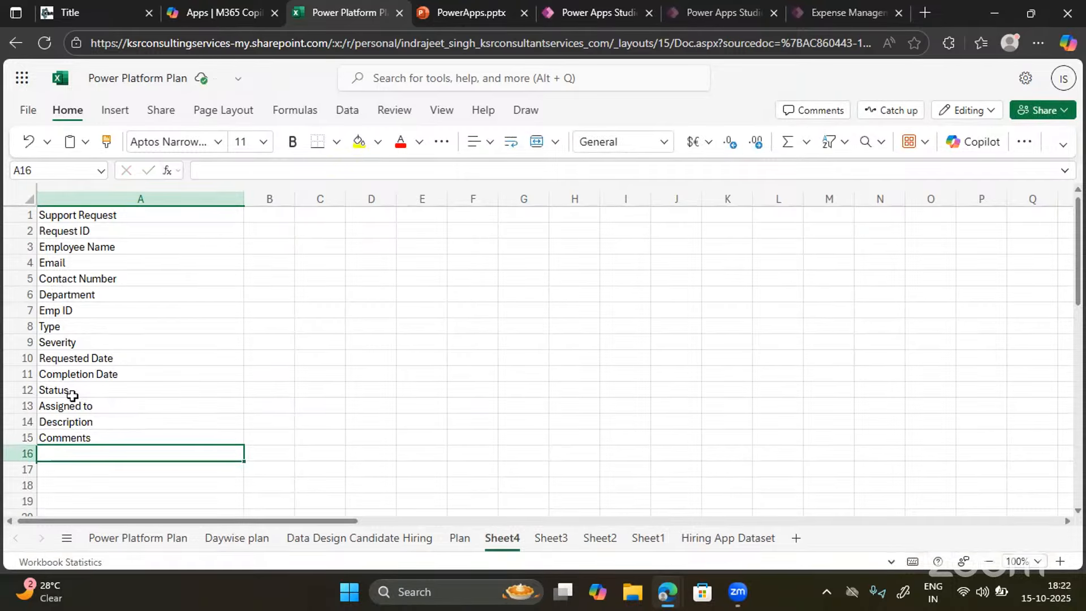
{"action": "scroll", "coordinate": [72, 395], "scroll_direction": "down", "scroll_amount": 1}
{"action": "scroll", "coordinate": [71, 395], "scroll_direction": "up", "scroll_amount": 1}
{"action": "left_click", "coordinate": [113, 433]}
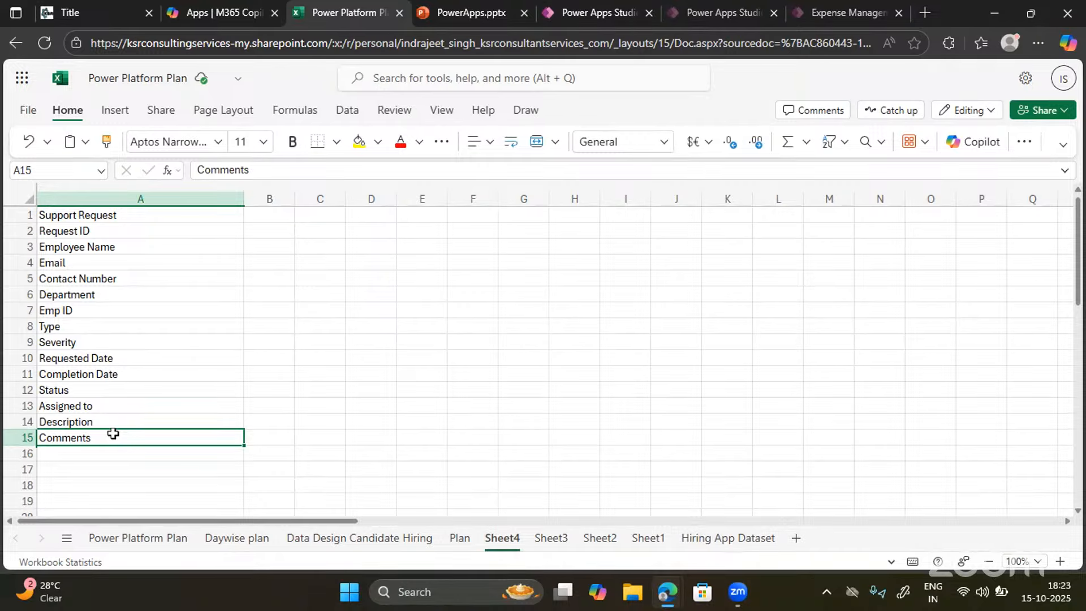
{"action": "left_click", "coordinate": [63, 233]}
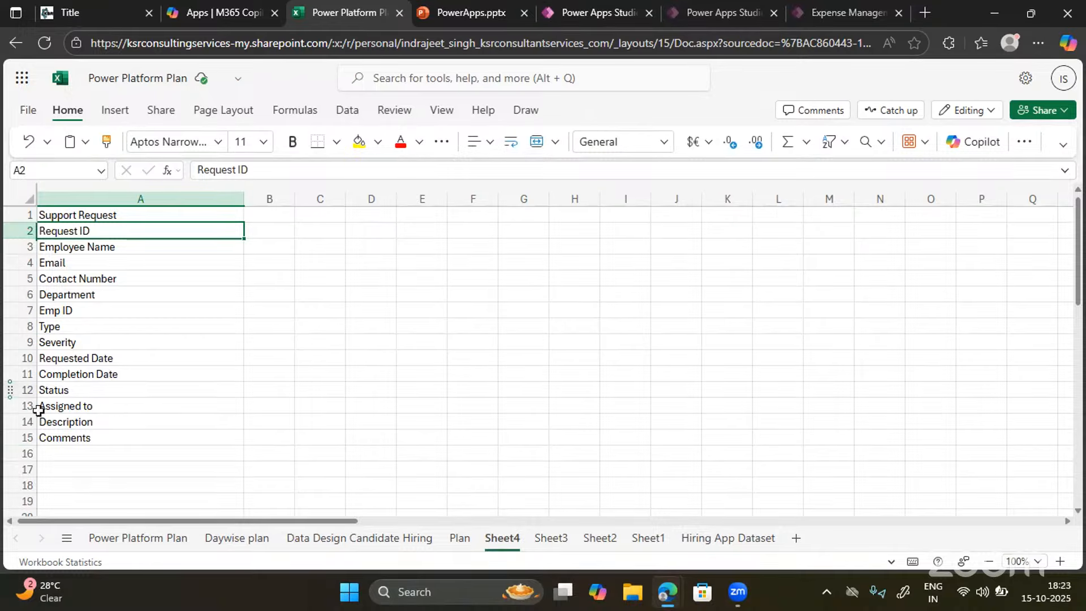
Enter the field name "Manager Name" in cell A16, below Comments
{"action": "left_click", "coordinate": [77, 453]}
{"action": "type", "text": "Ma"}
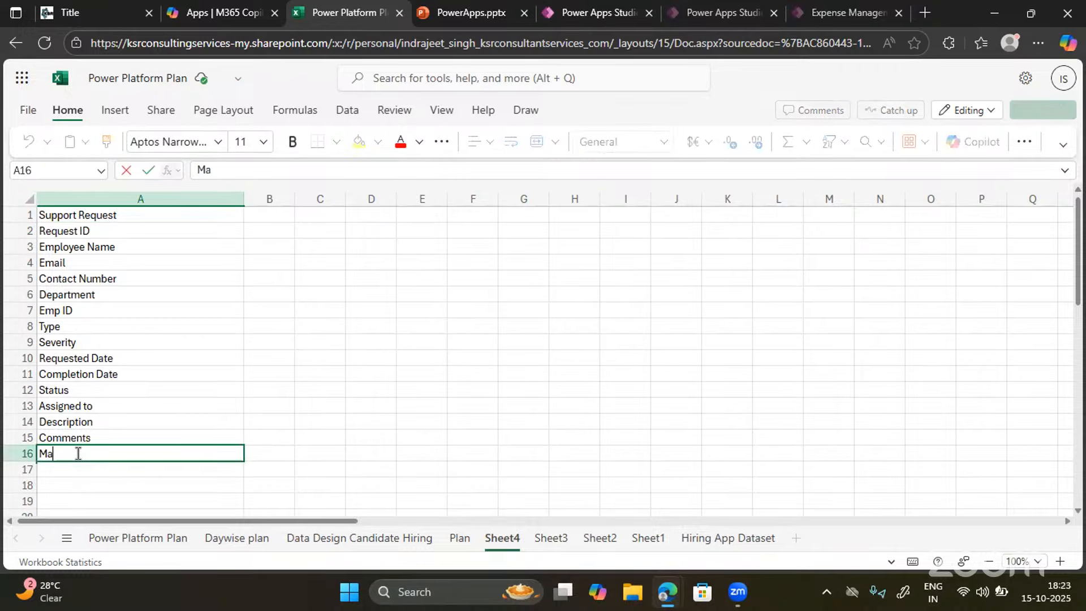
{"action": "type", "text": "nager Name"}
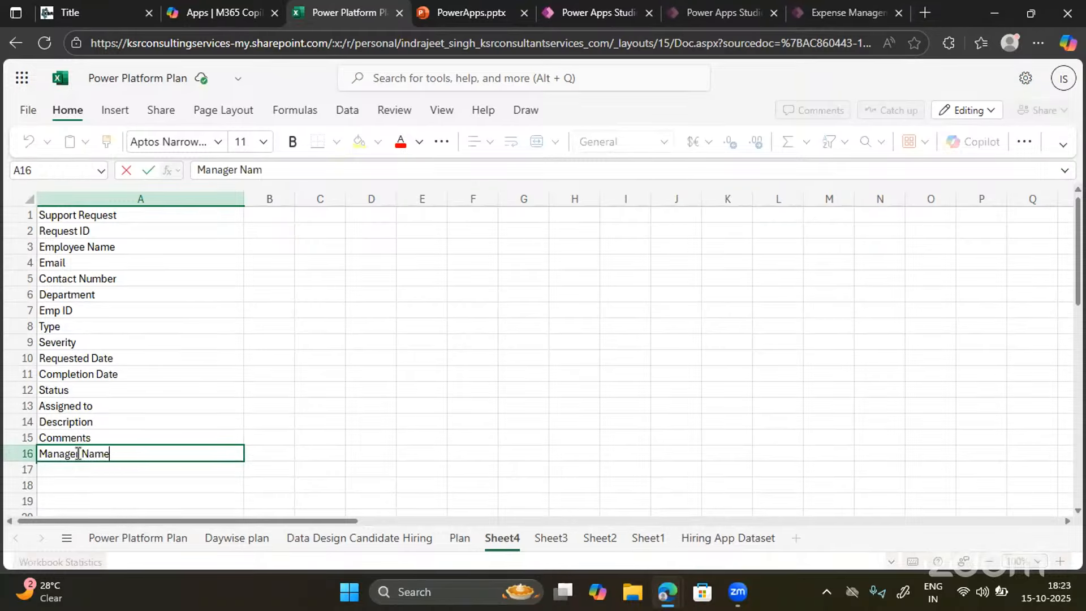
{"action": "key", "text": "Return"}
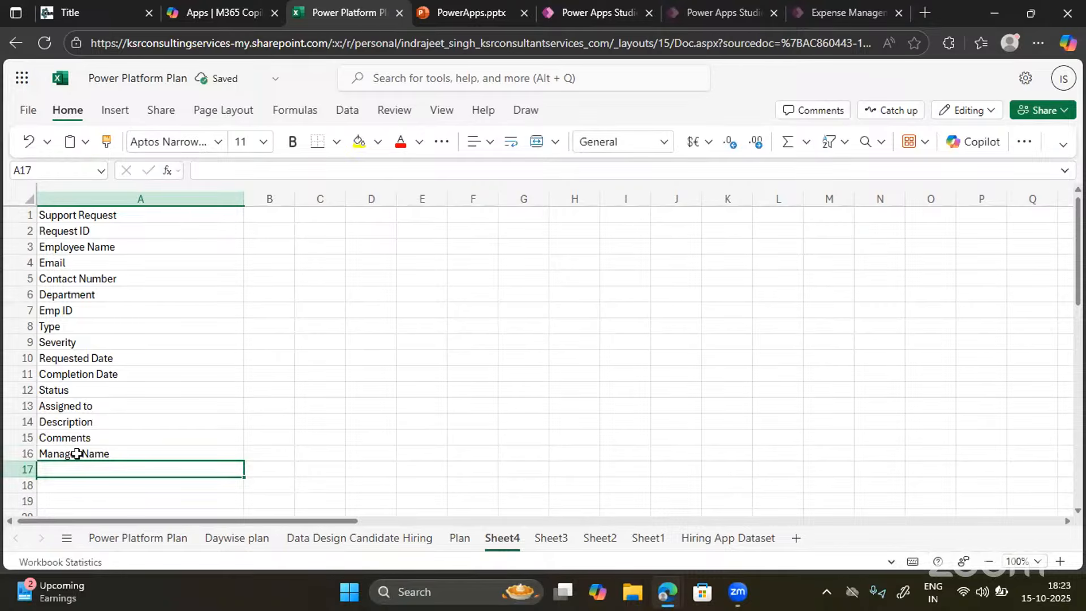
{"action": "double_click", "coordinate": [69, 408]}
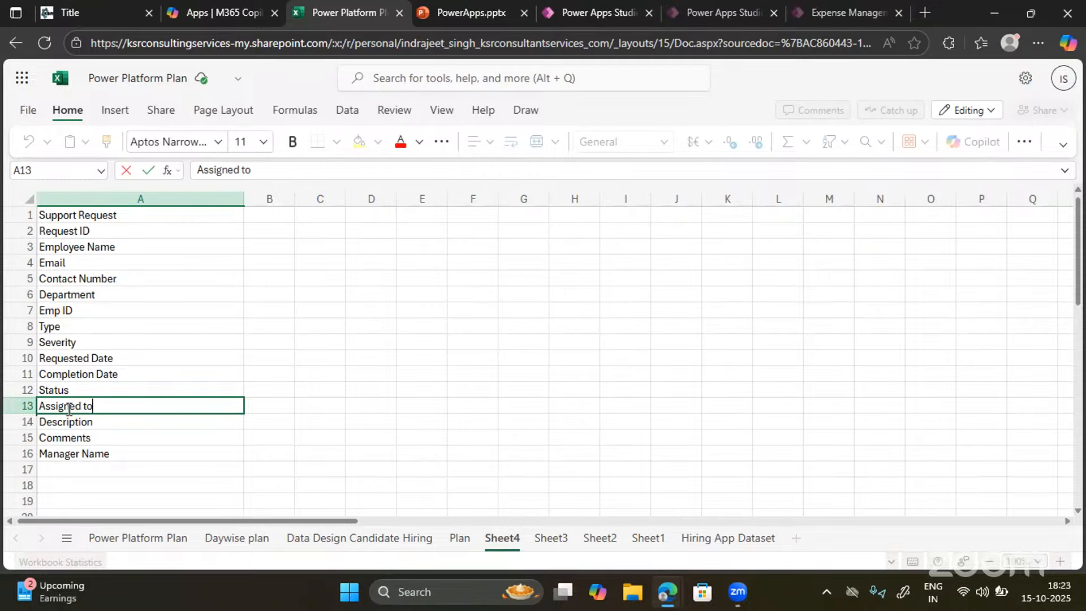
{"action": "left_click", "coordinate": [90, 357]}
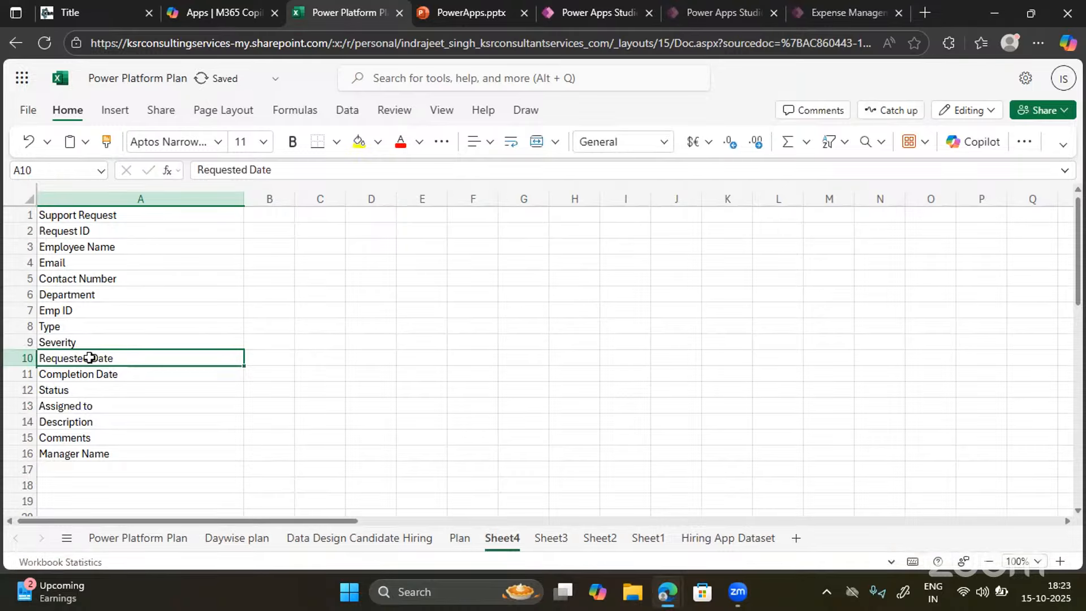
{"action": "key", "text": "Down"}
{"action": "key", "text": "Down"}
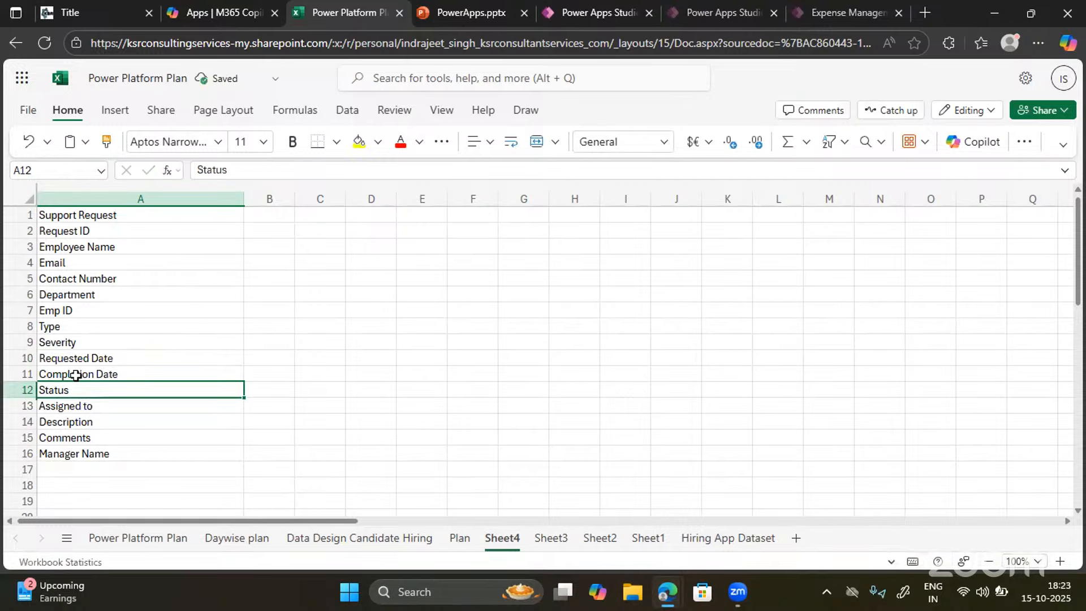
{"action": "left_click", "coordinate": [76, 375]}
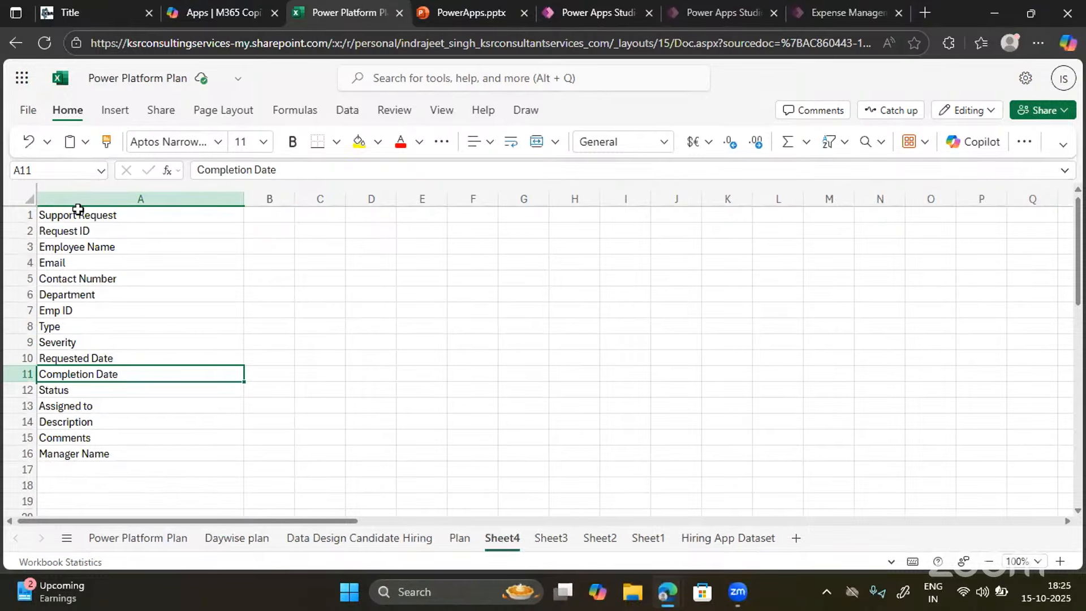
{"action": "left_click_drag", "start_coordinate": [78, 209], "coordinate": [116, 453]}
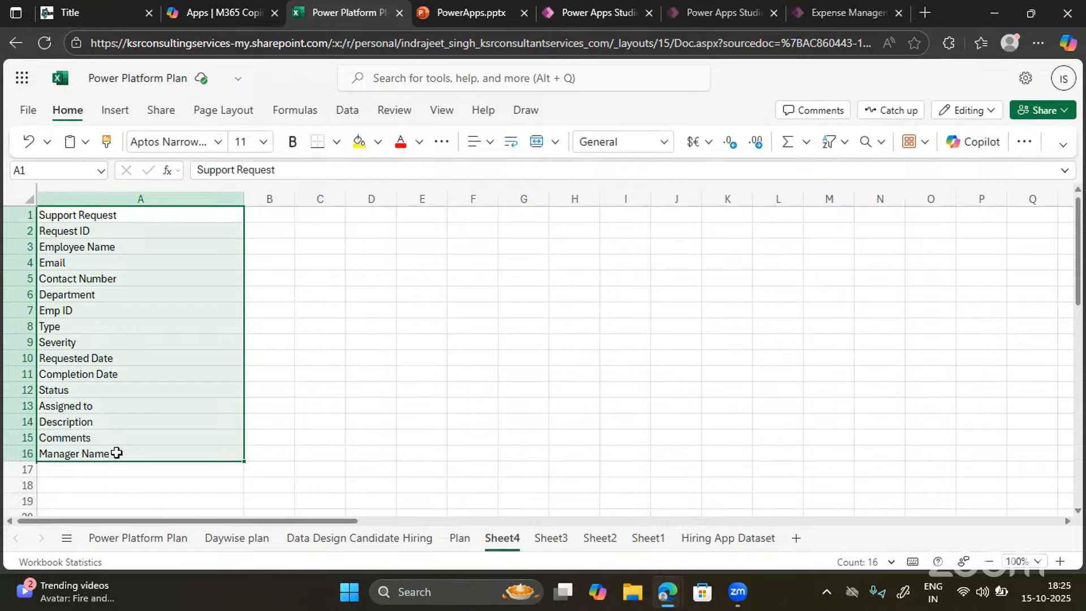
Enter the field name "Location" in cell A17, below Manager Name
{"action": "double_click", "coordinate": [122, 472]}
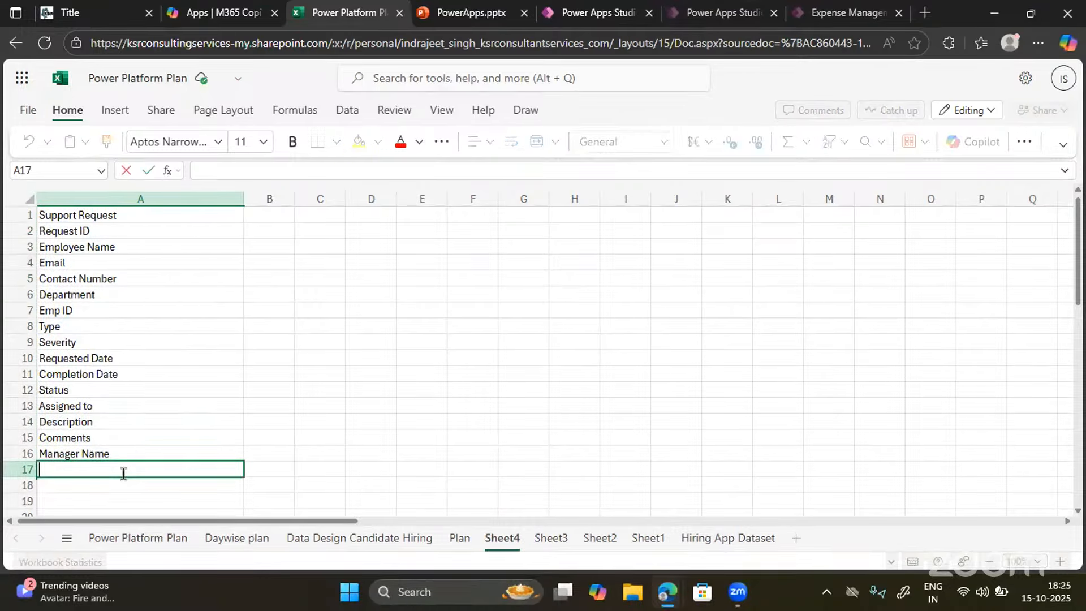
{"action": "type", "text": "Location"}
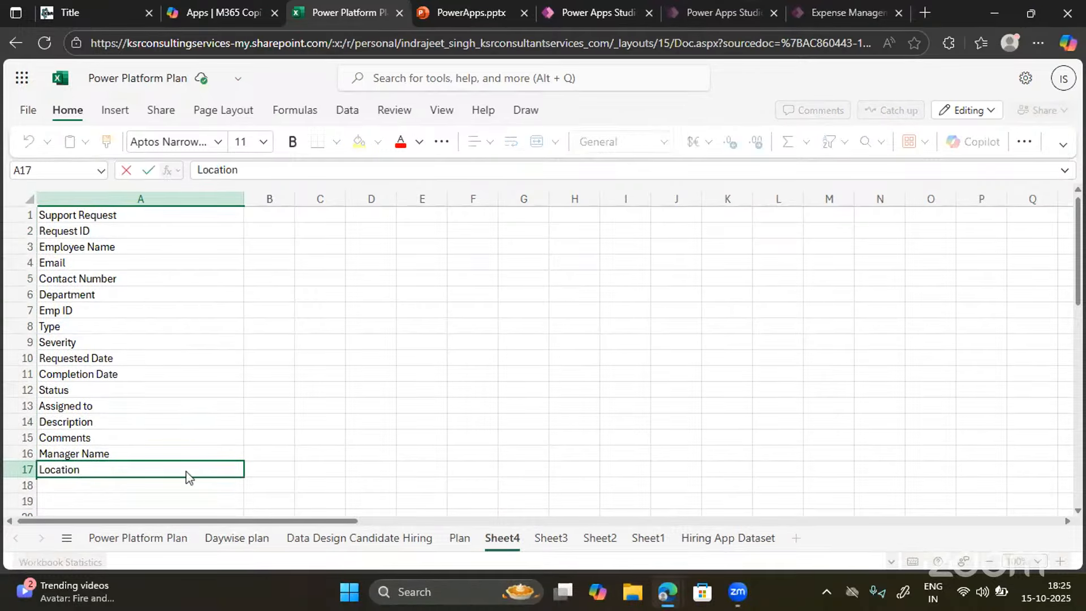
{"action": "left_click_drag", "start_coordinate": [56, 232], "coordinate": [89, 471]}
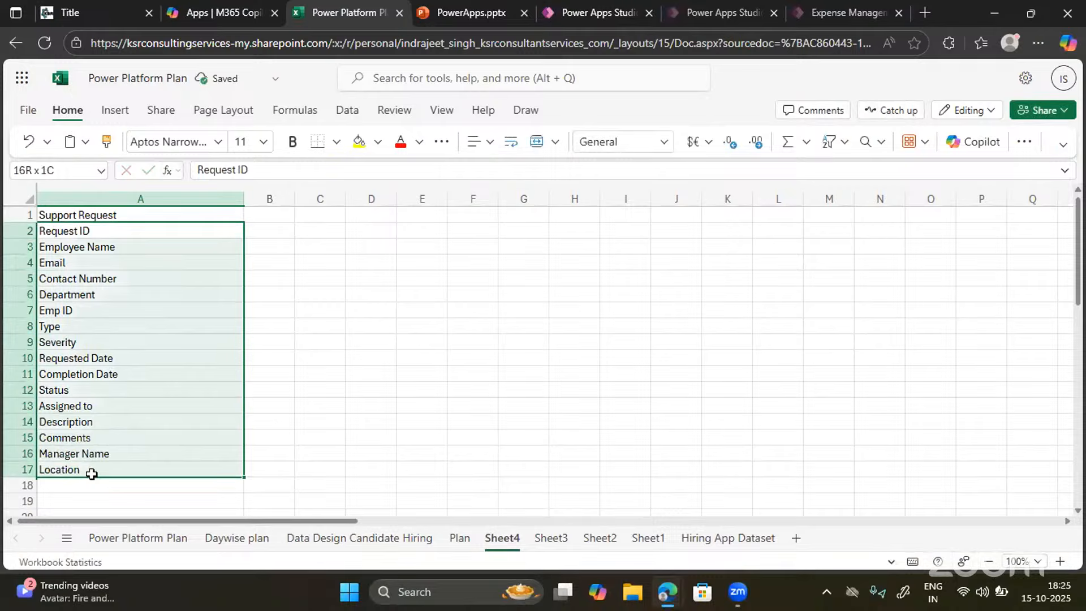
{"action": "left_click", "coordinate": [62, 215]}
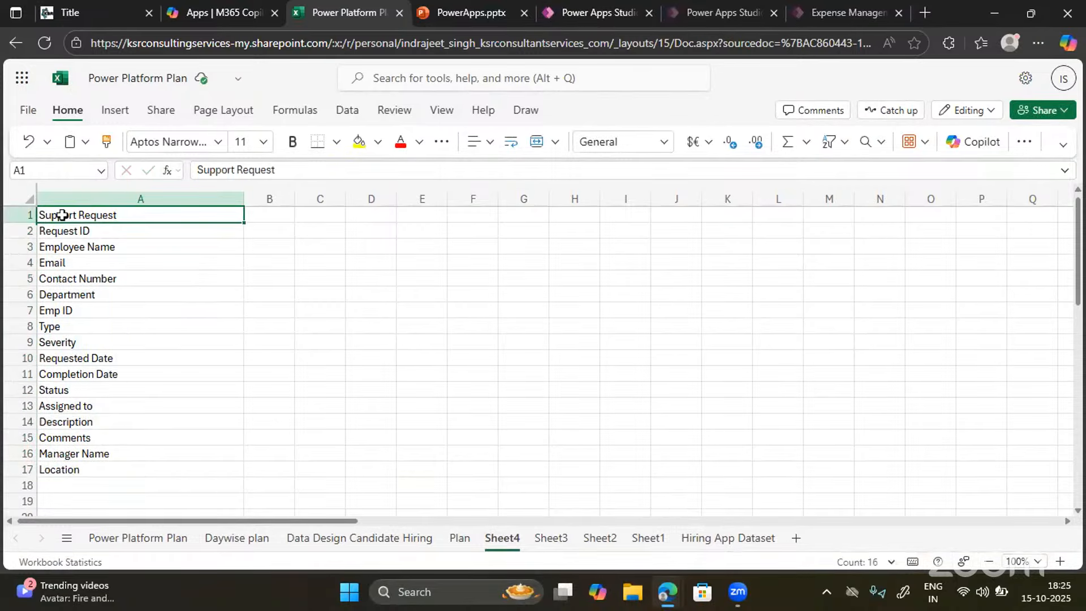
{"action": "left_click_drag", "start_coordinate": [62, 215], "coordinate": [116, 473]}
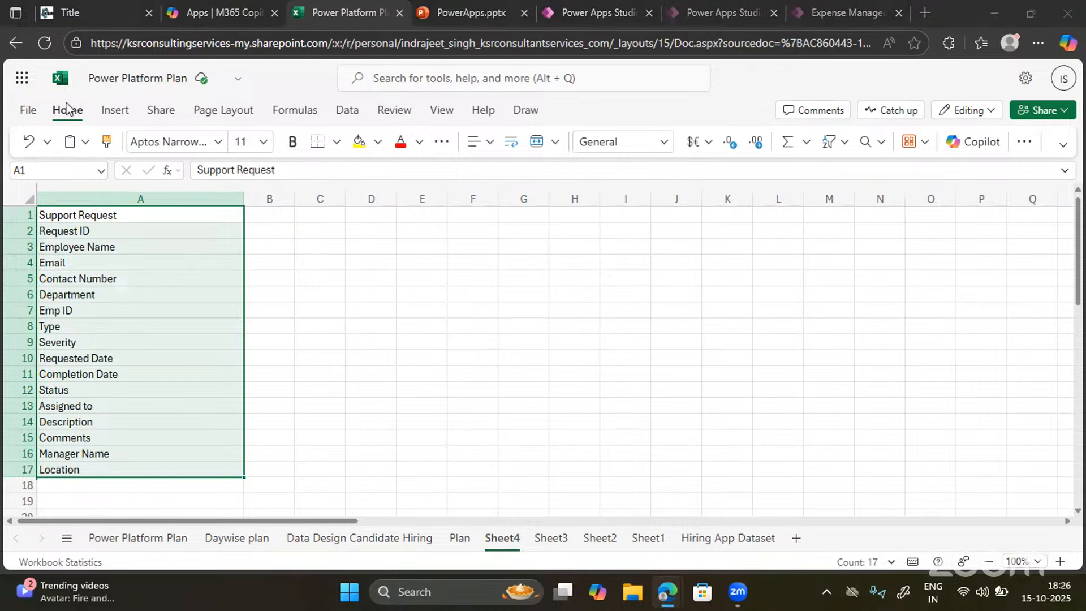
Switch to the Power Apps Studio page, open SharePoint from its Microsoft 365 apps and look through the SharePoint start page
{"action": "left_click", "coordinate": [594, 11]}
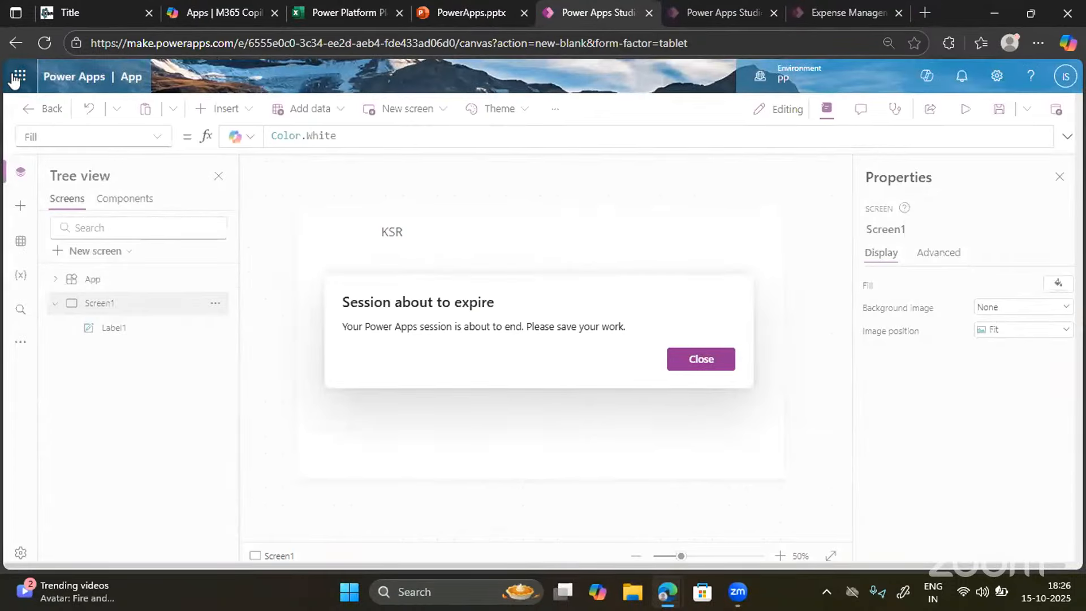
{"action": "left_click", "coordinate": [18, 77]}
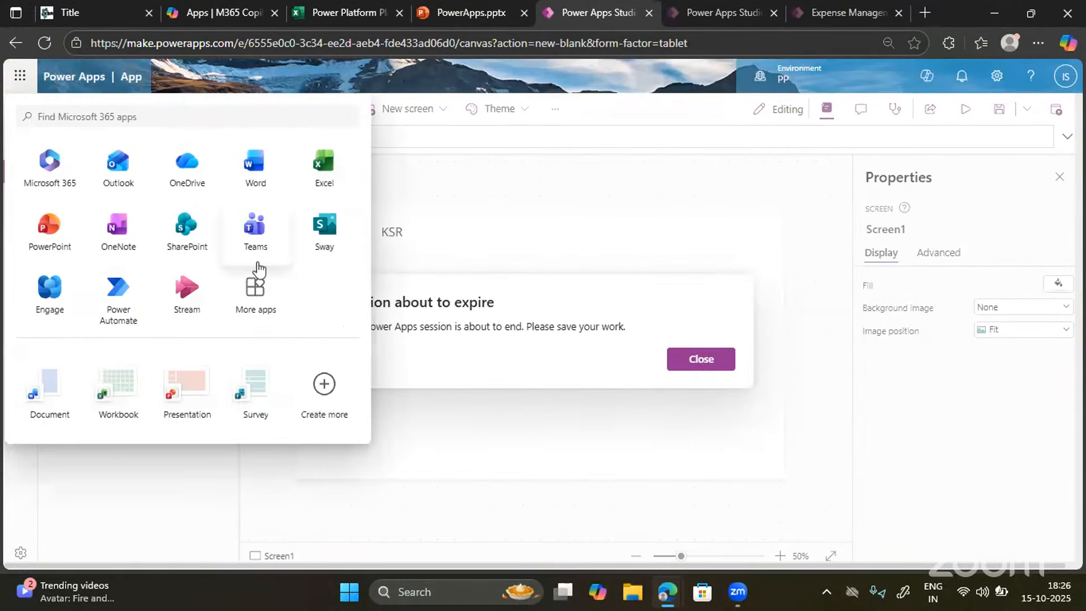
{"action": "left_click", "coordinate": [182, 243]}
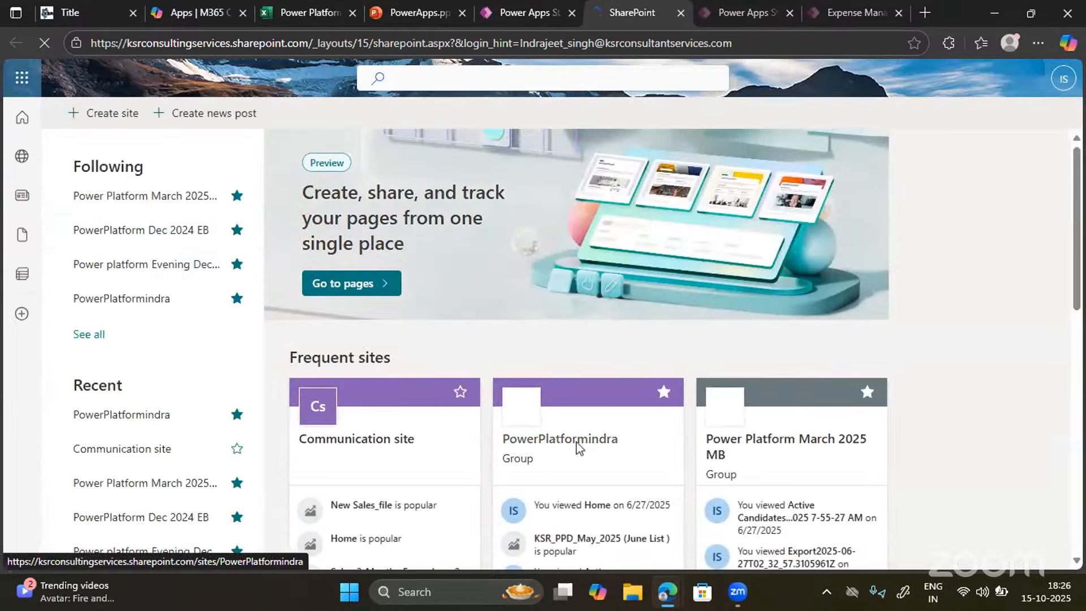
{"action": "scroll", "coordinate": [578, 447], "scroll_direction": "down", "scroll_amount": 4}
{"action": "scroll", "coordinate": [578, 447], "scroll_direction": "down", "scroll_amount": 6}
{"action": "scroll", "coordinate": [576, 446], "scroll_direction": "up", "scroll_amount": 10}
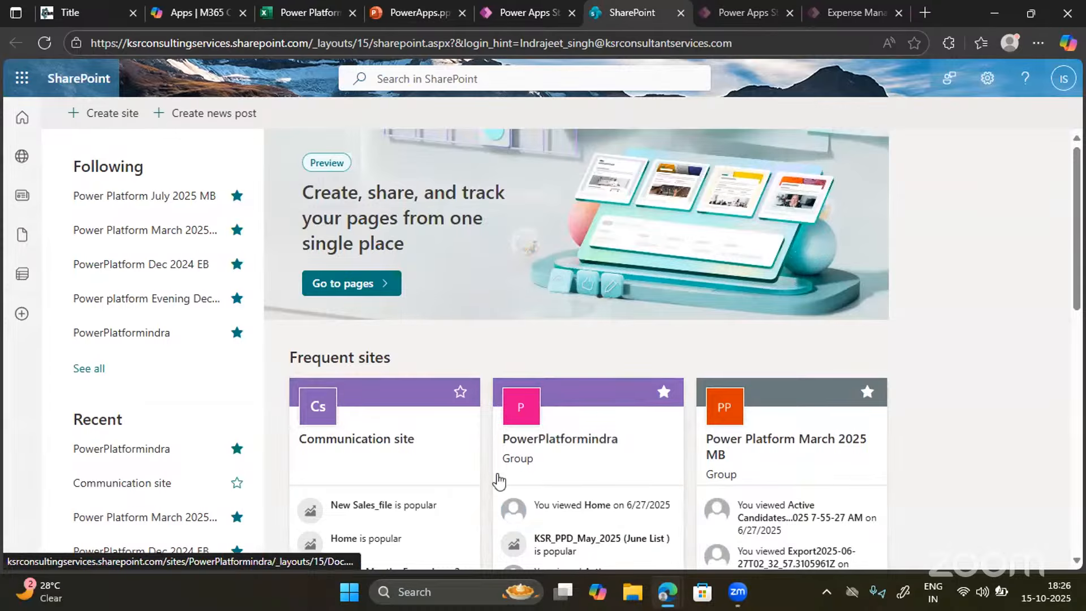
Start a new SharePoint communication site based on the Standard communication template from Microsoft
{"action": "left_click", "coordinate": [100, 117]}
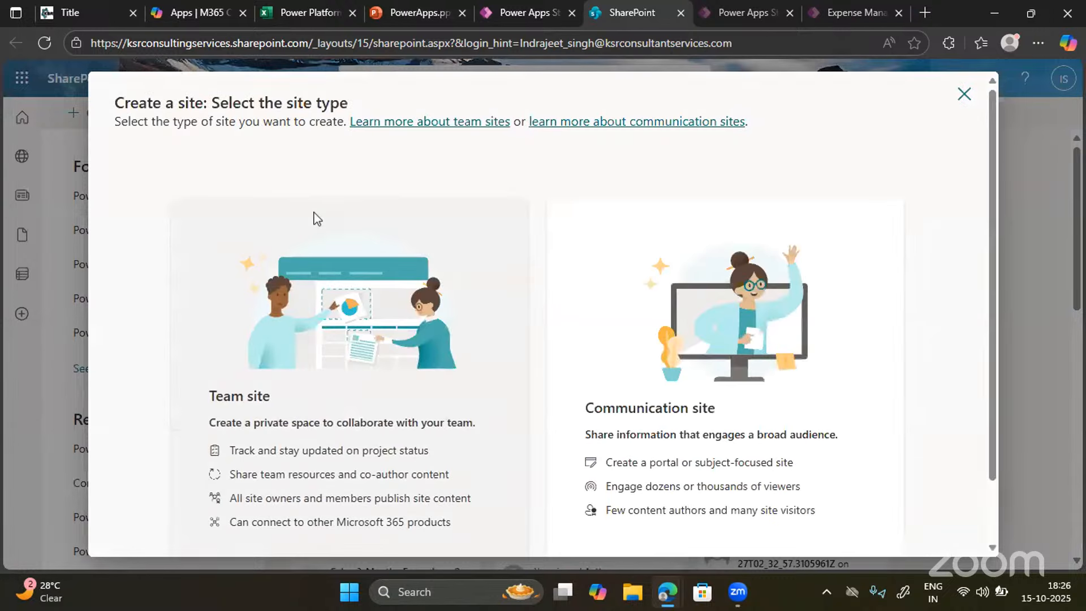
{"action": "scroll", "coordinate": [536, 400], "scroll_direction": "down", "scroll_amount": 2}
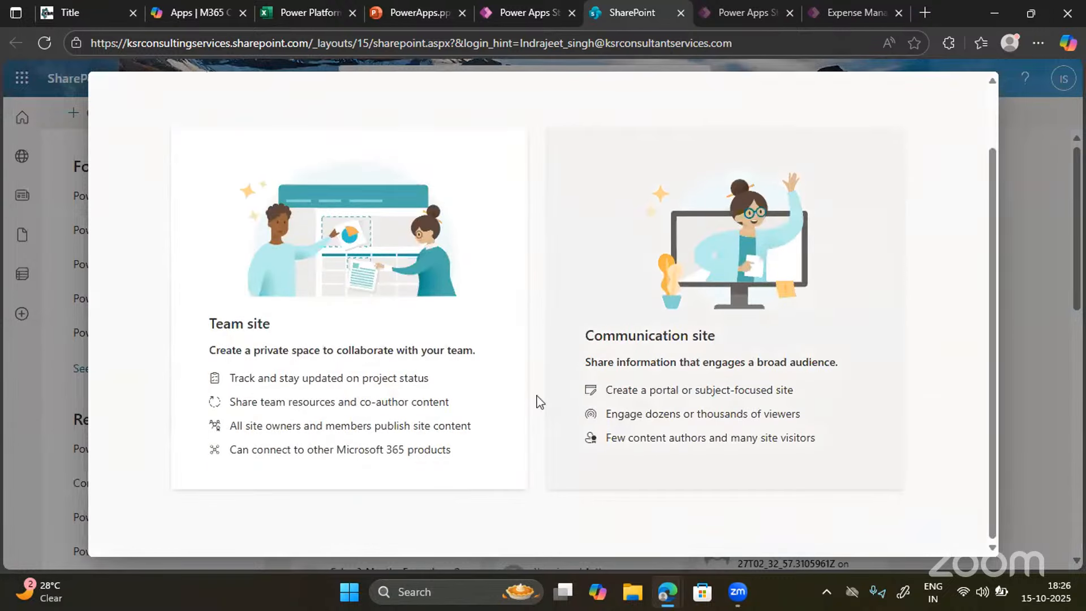
{"action": "left_click", "coordinate": [653, 354]}
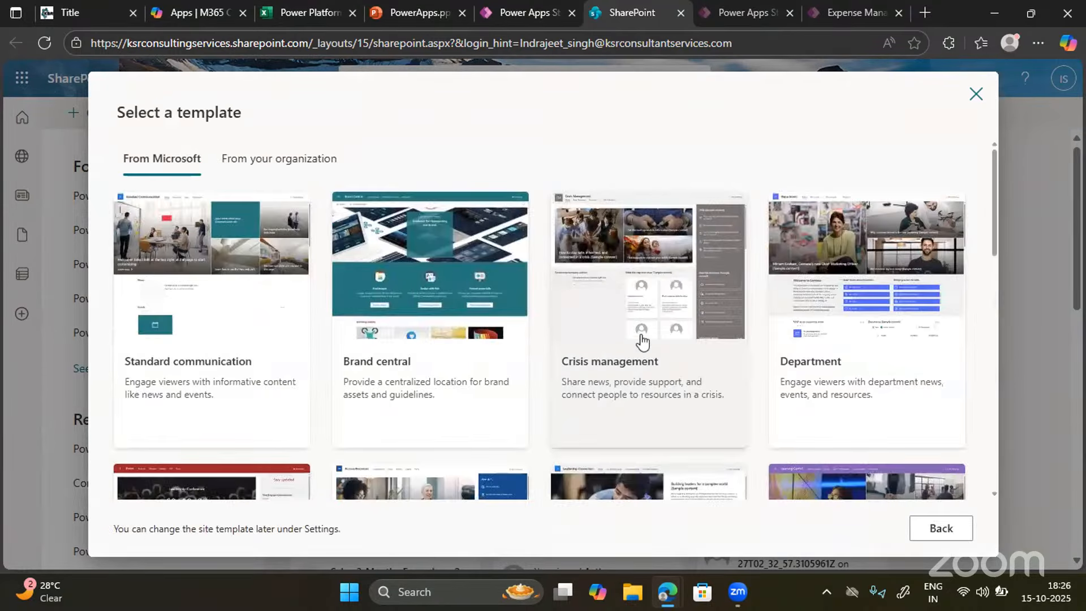
{"action": "left_click", "coordinate": [213, 327]}
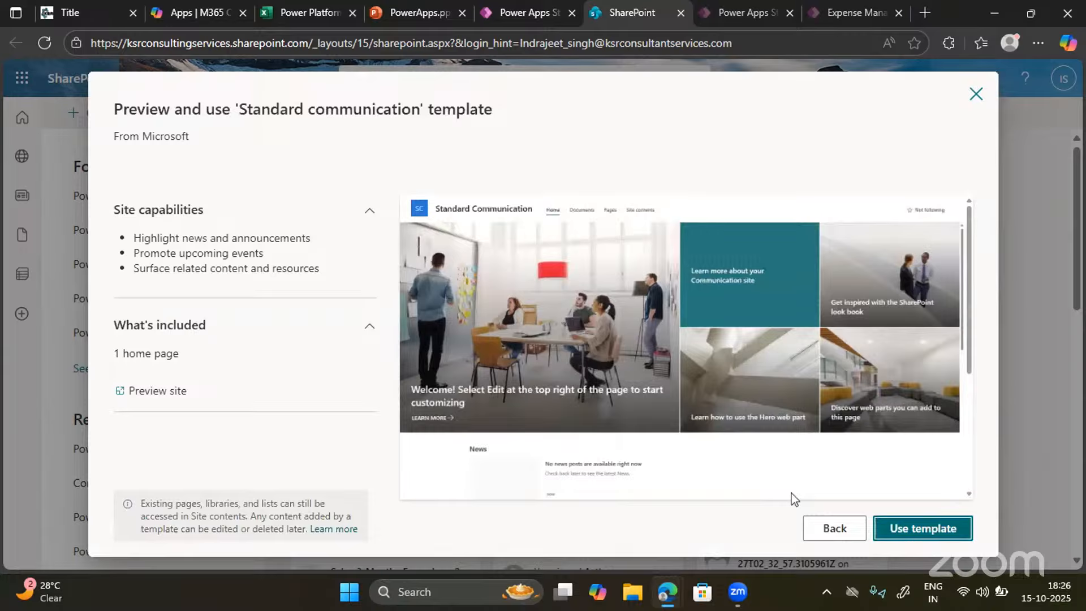
{"action": "key", "text": "Return"}
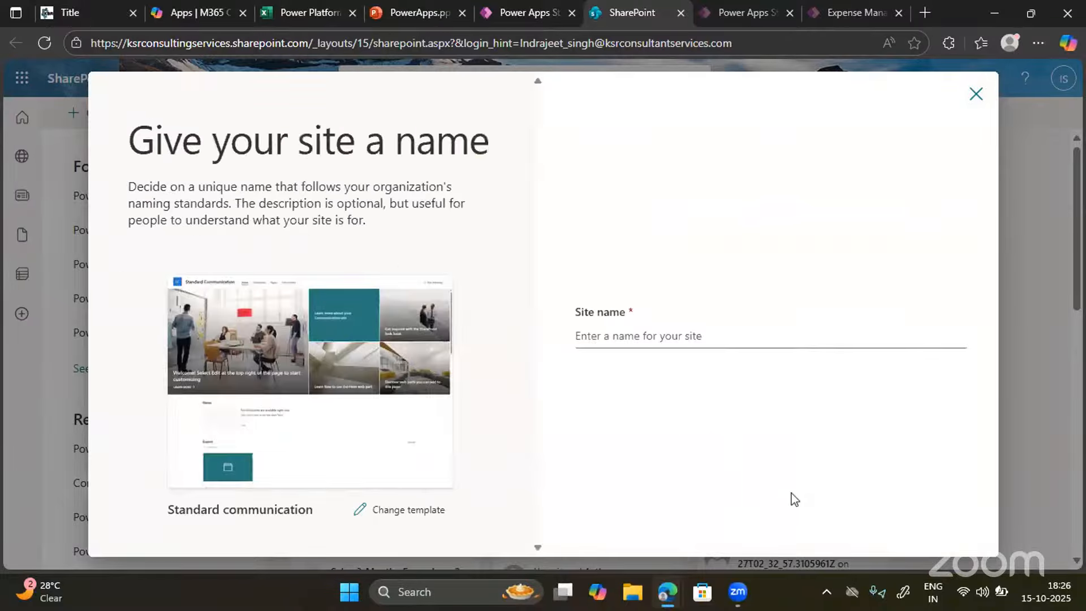
Name the communication site "Power Platform Sept2025 EB" and create it with English as the default language
{"action": "left_click", "coordinate": [608, 339]}
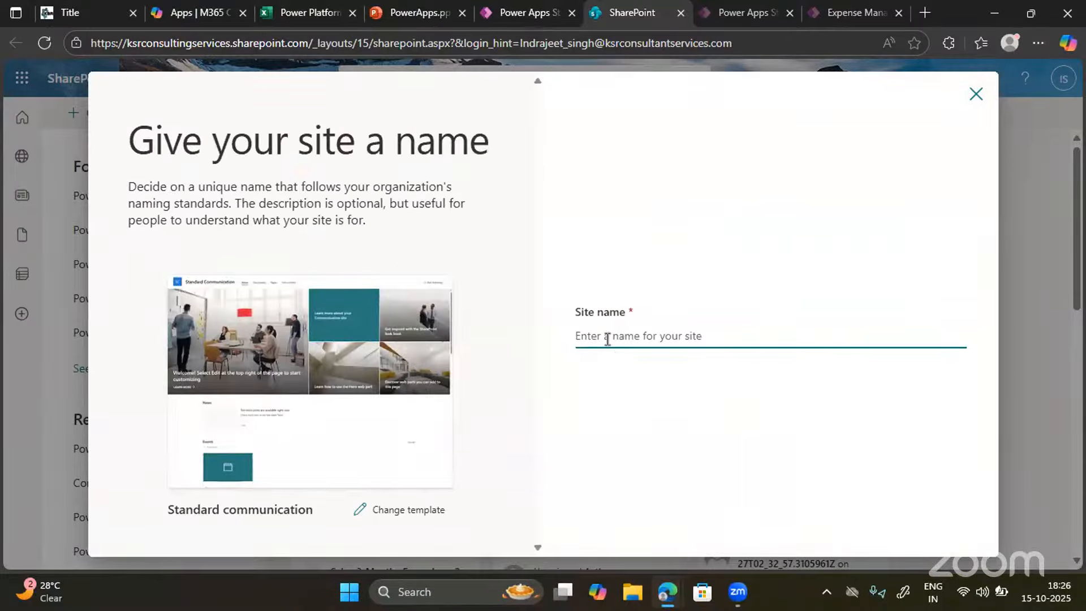
{"action": "type", "text": "Power Pla"}
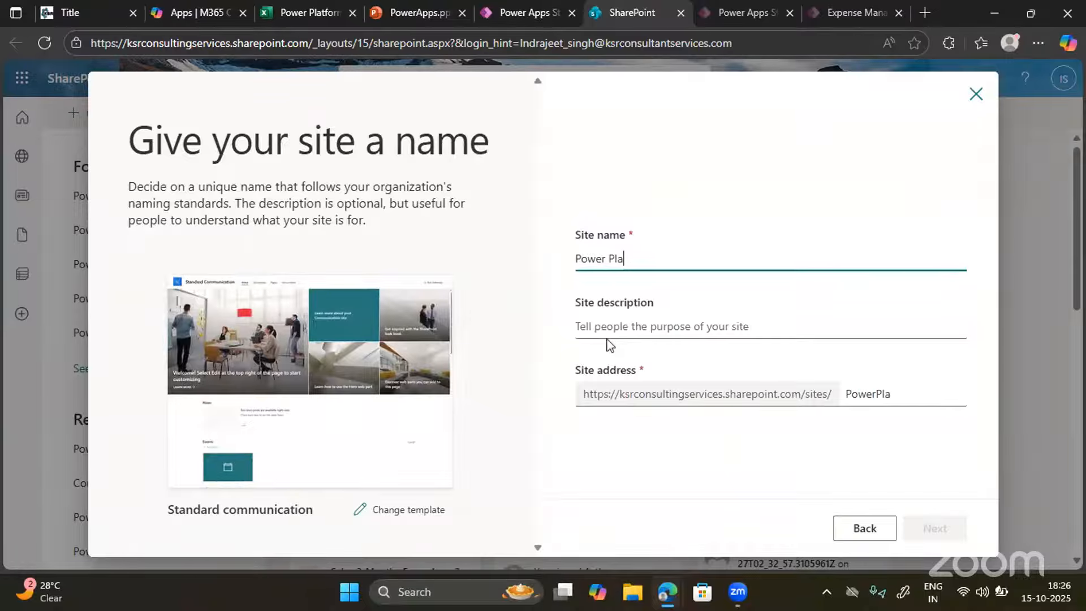
{"action": "type", "text": "tform Sept202"}
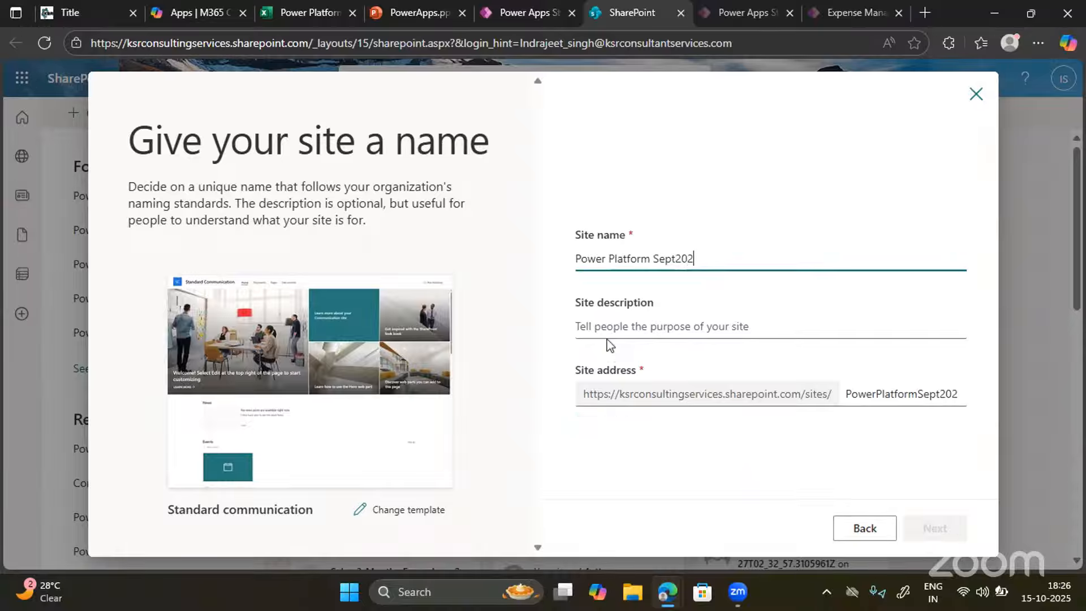
{"action": "type", "text": "5 EB"}
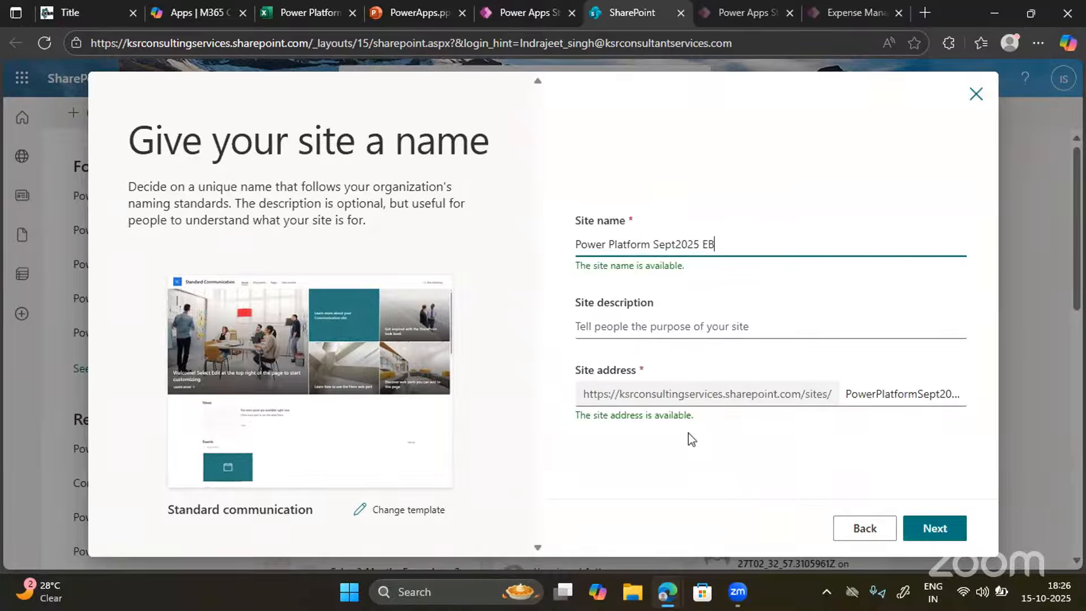
{"action": "left_click", "coordinate": [941, 532]}
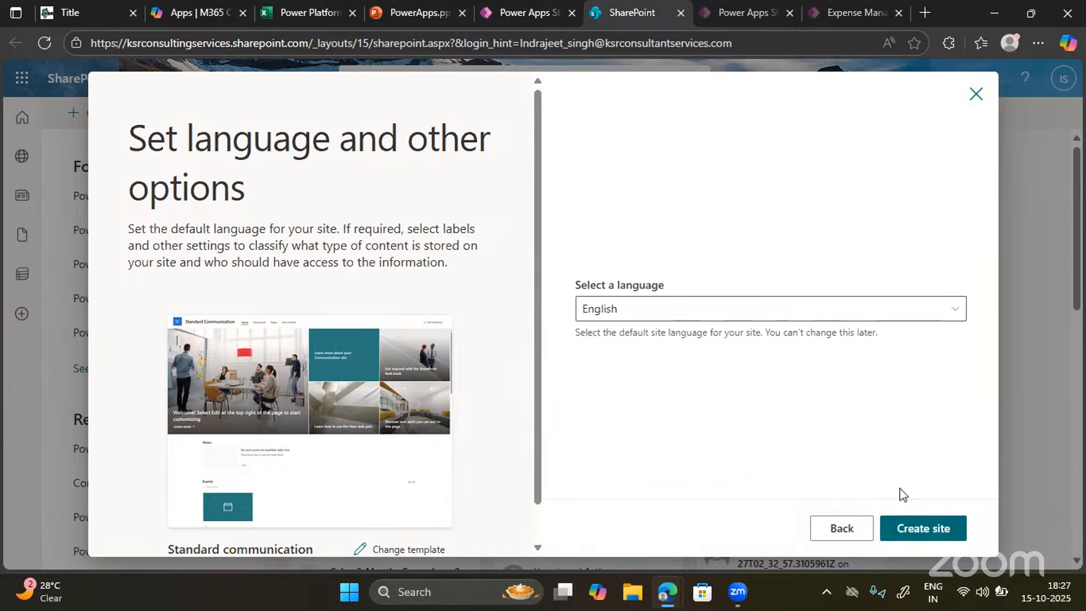
{"action": "key", "text": "Return"}
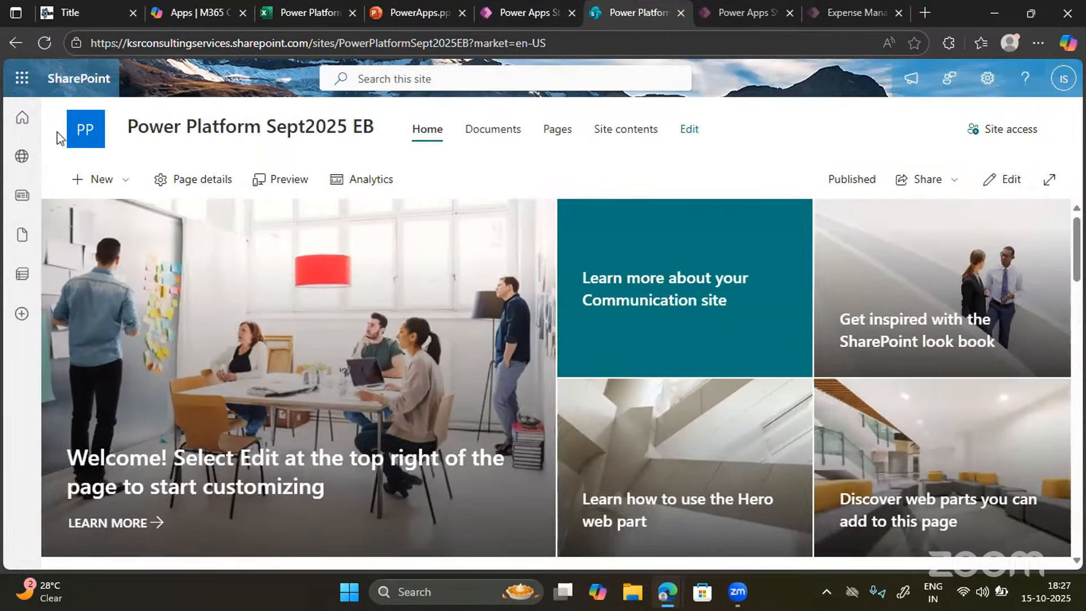
Look for the new site on the SharePoint start page, checking the followed, recent and frequent sites
{"action": "left_click", "coordinate": [21, 127]}
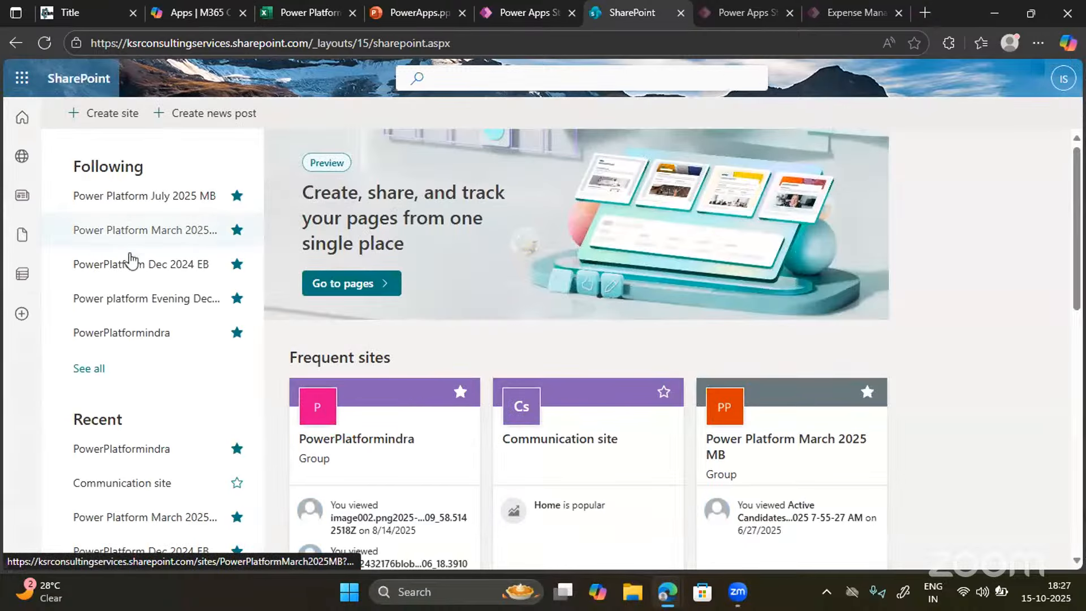
{"action": "scroll", "coordinate": [138, 327], "scroll_direction": "down", "scroll_amount": 3}
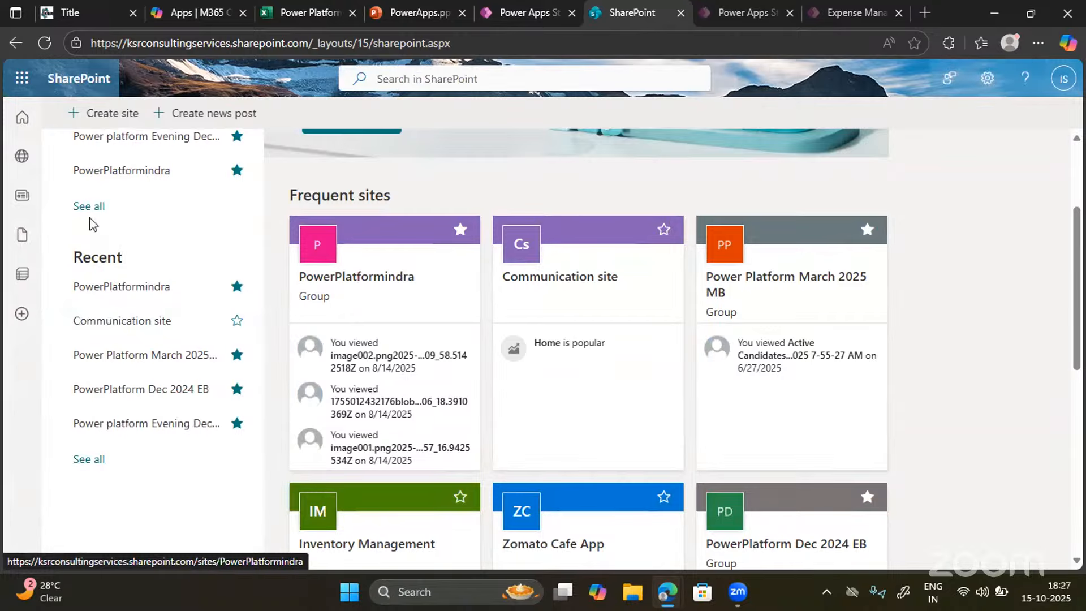
{"action": "left_click", "coordinate": [86, 207]}
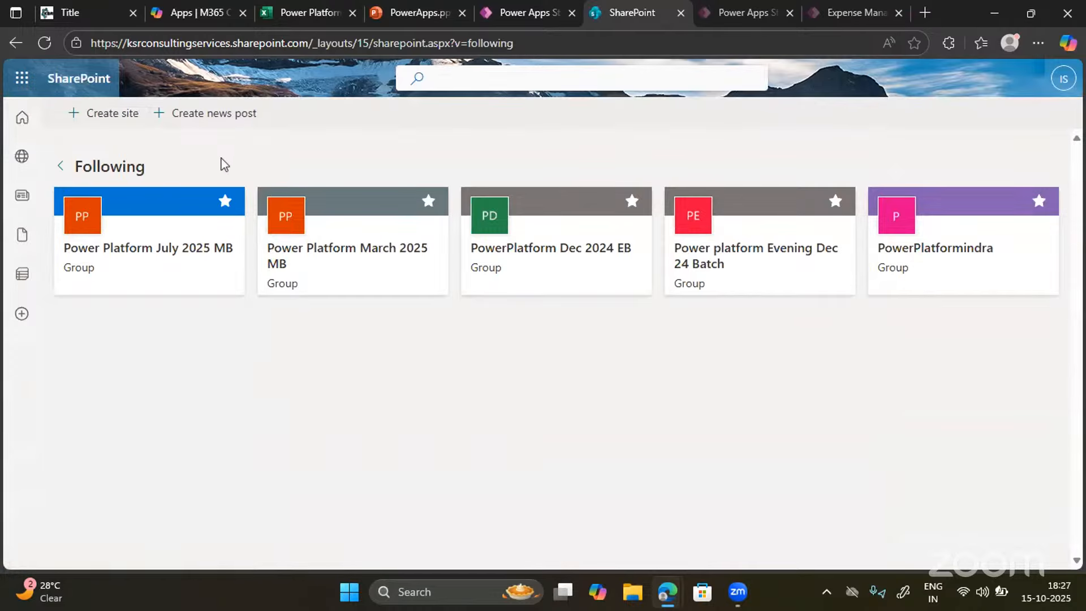
{"action": "left_click", "coordinate": [44, 43]}
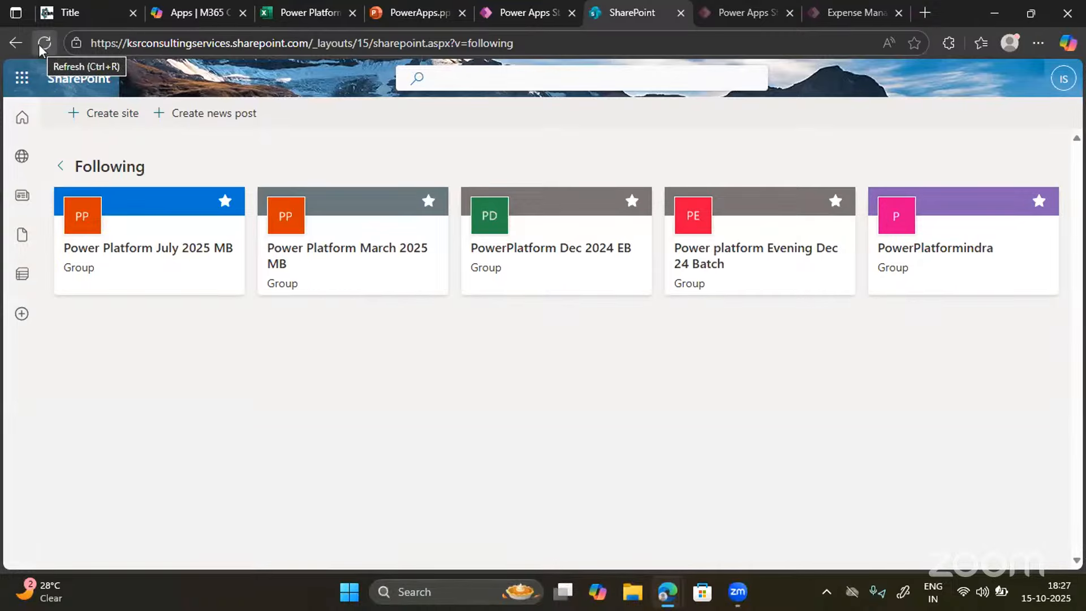
{"action": "left_click", "coordinate": [40, 46]}
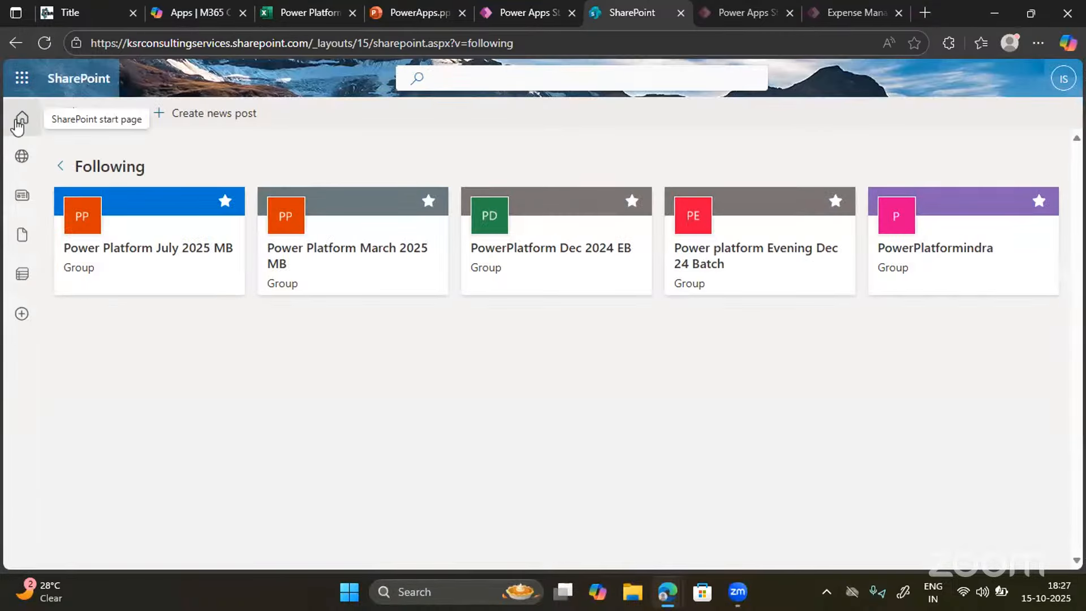
{"action": "left_click", "coordinate": [20, 120]}
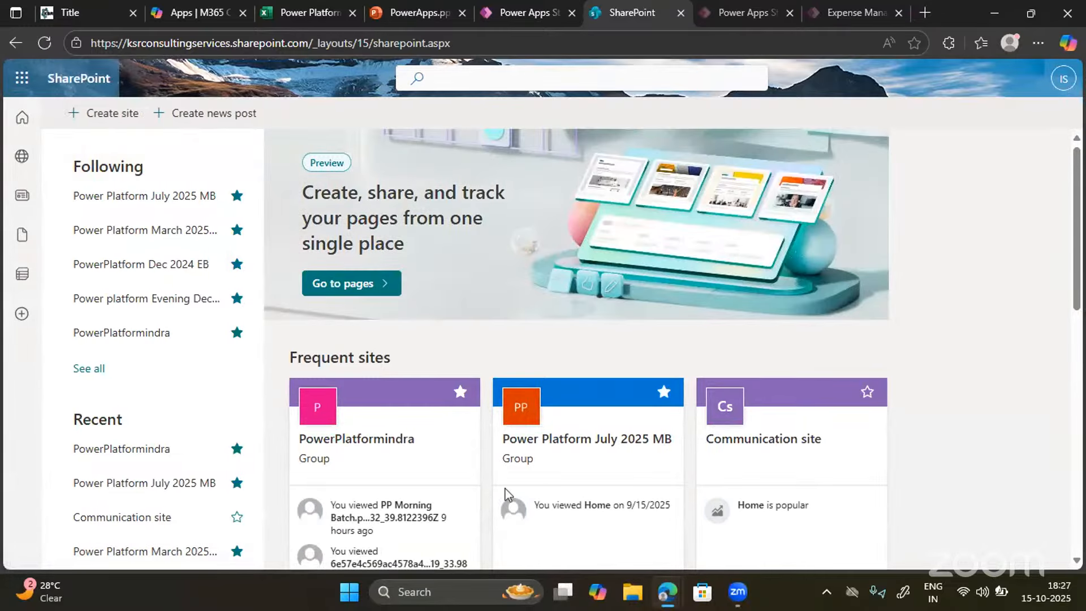
{"action": "scroll", "coordinate": [504, 497], "scroll_direction": "down", "scroll_amount": 6}
{"action": "scroll", "coordinate": [505, 493], "scroll_direction": "down", "scroll_amount": 4}
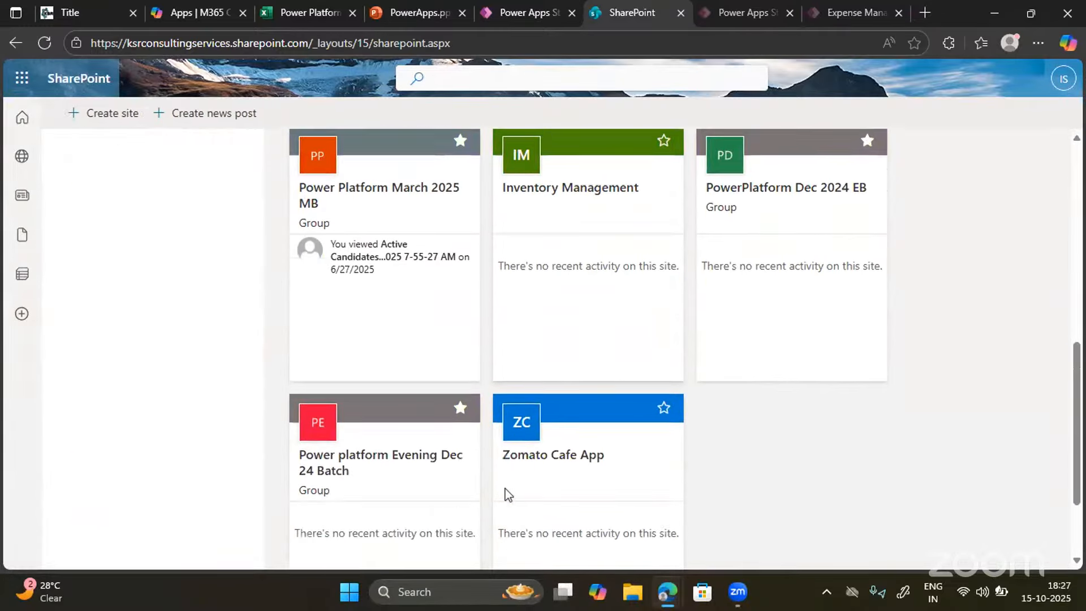
{"action": "scroll", "coordinate": [505, 494], "scroll_direction": "up", "scroll_amount": 10}
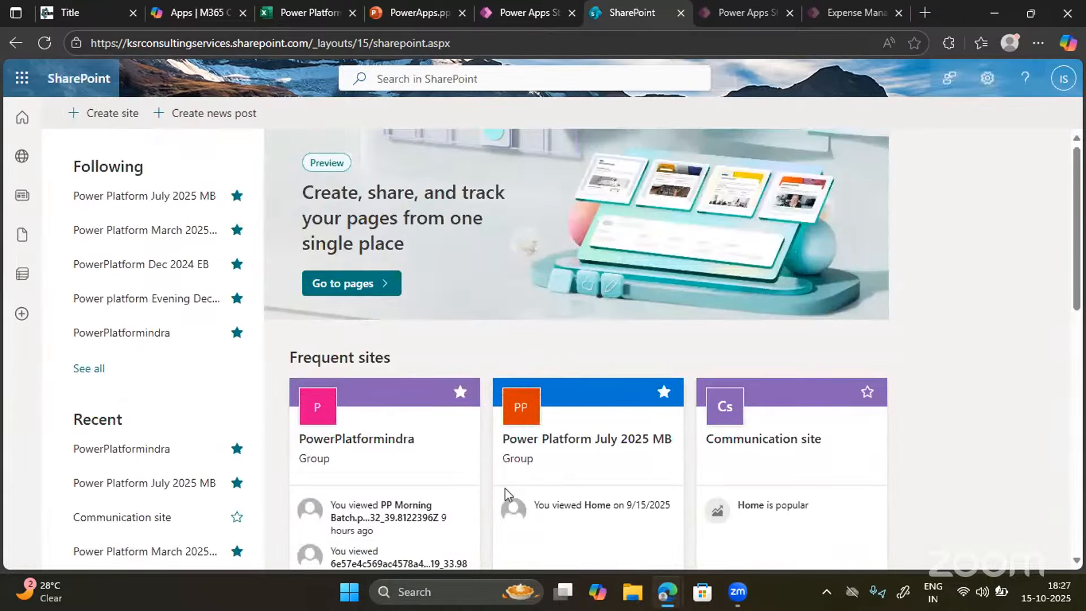
Start another communication site from the SharePoint start page, using Microsoft's Standard communication template
{"action": "left_click", "coordinate": [100, 123]}
{"action": "left_click", "coordinate": [684, 451]}
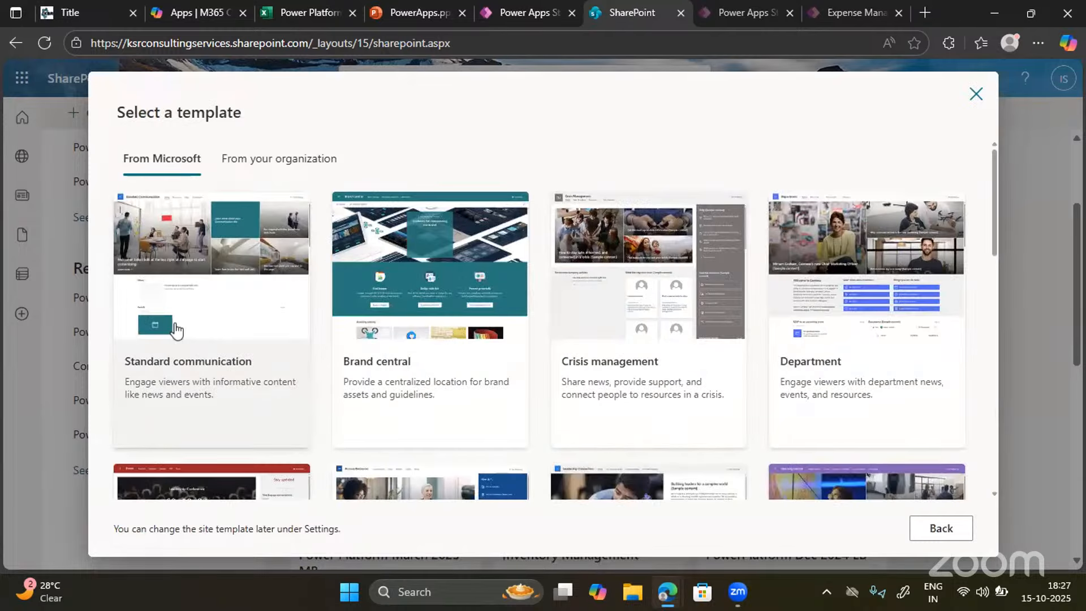
{"action": "left_click", "coordinate": [177, 330]}
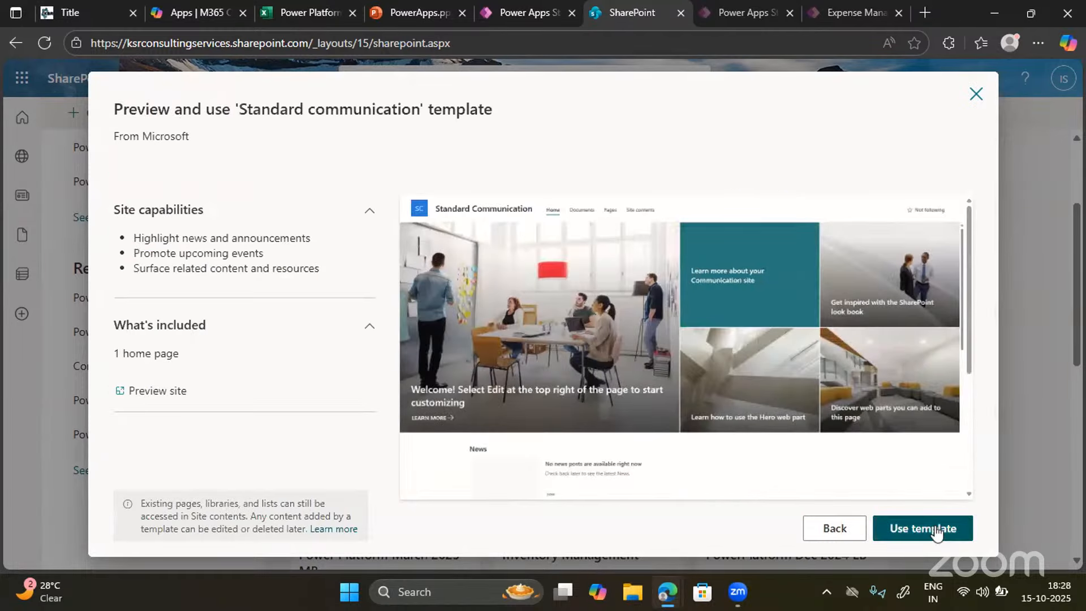
{"action": "left_click", "coordinate": [936, 532]}
Name this second site "Power Platform Sept2025 EB", accept the suggested address PowerPlatformSept2025EB2, and create it in English
{"action": "left_click", "coordinate": [605, 338]}
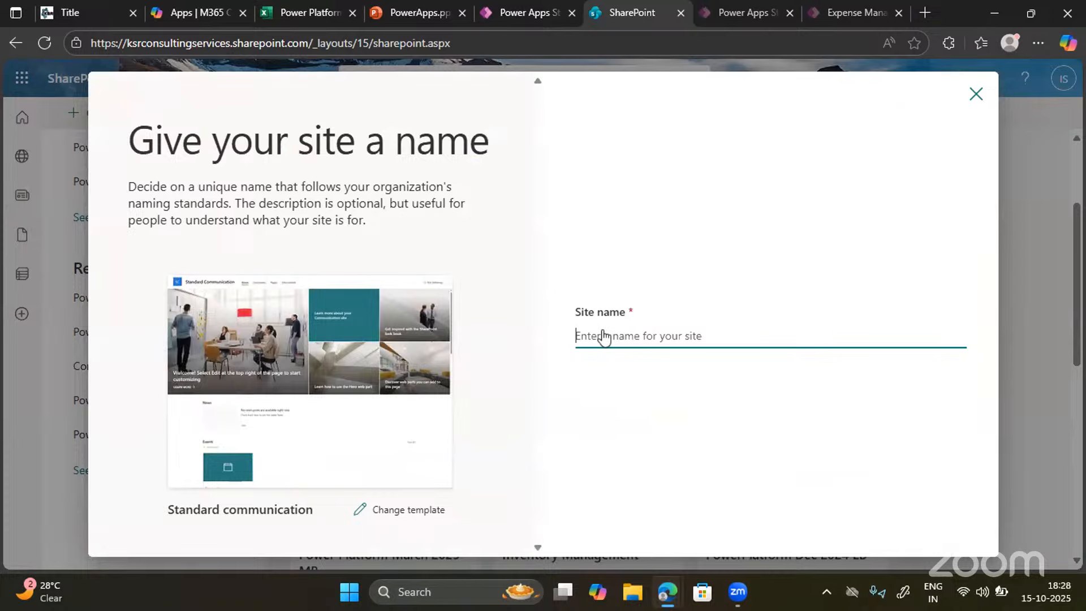
{"action": "type", "text": "Power P"}
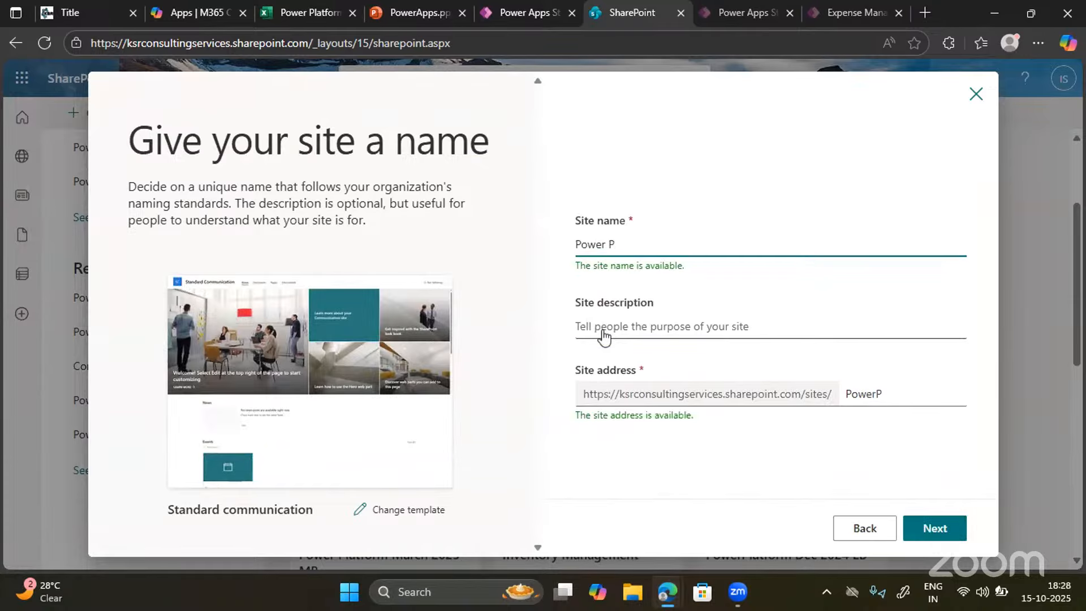
{"action": "type", "text": "latform "}
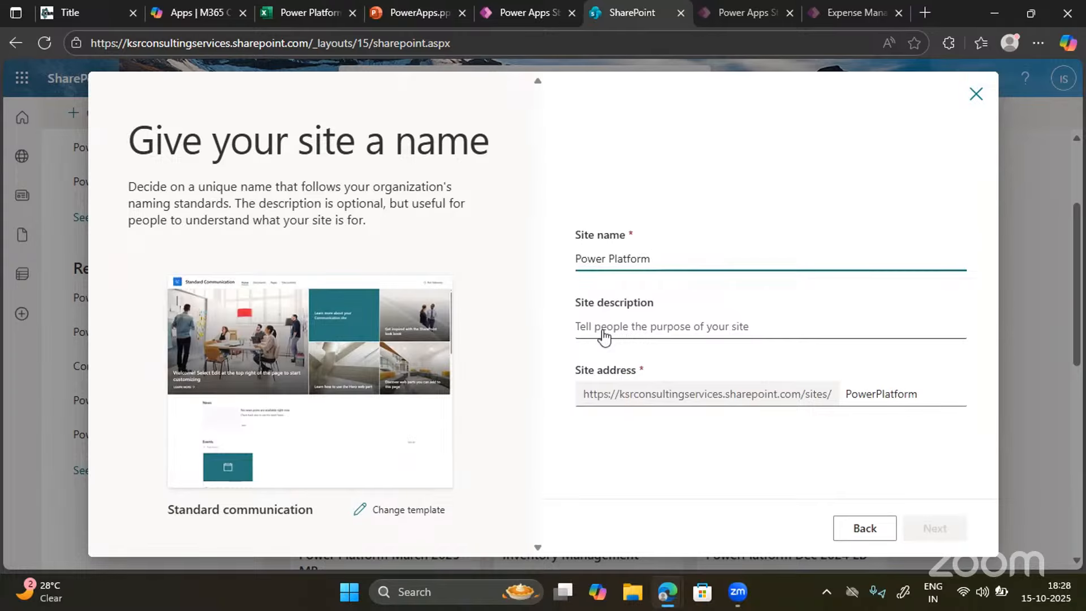
{"action": "type", "text": "Sept2025 "}
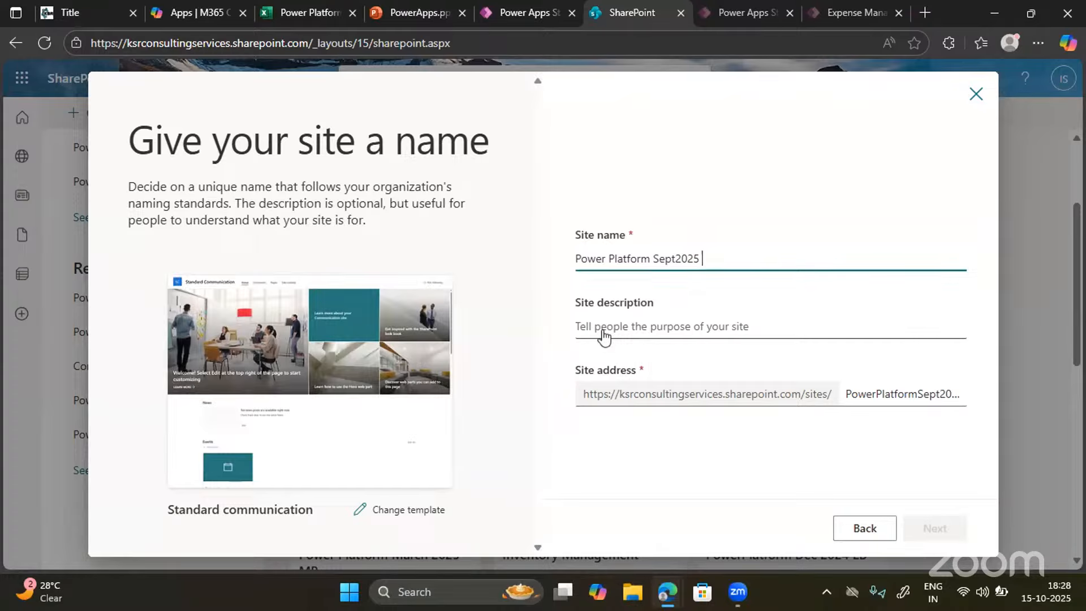
{"action": "type", "text": "EB"}
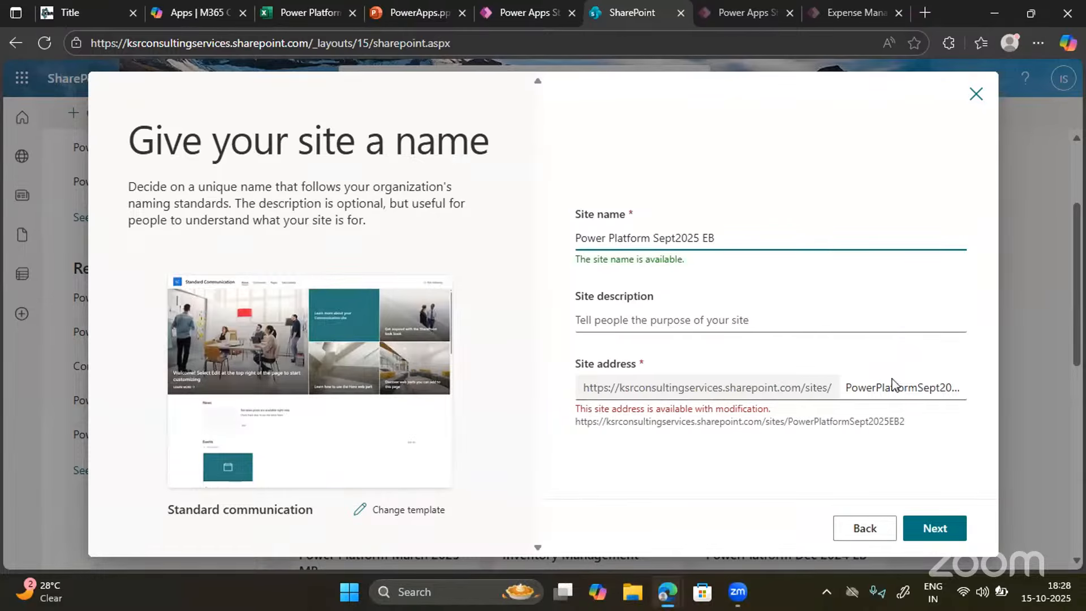
{"action": "left_click", "coordinate": [919, 522]}
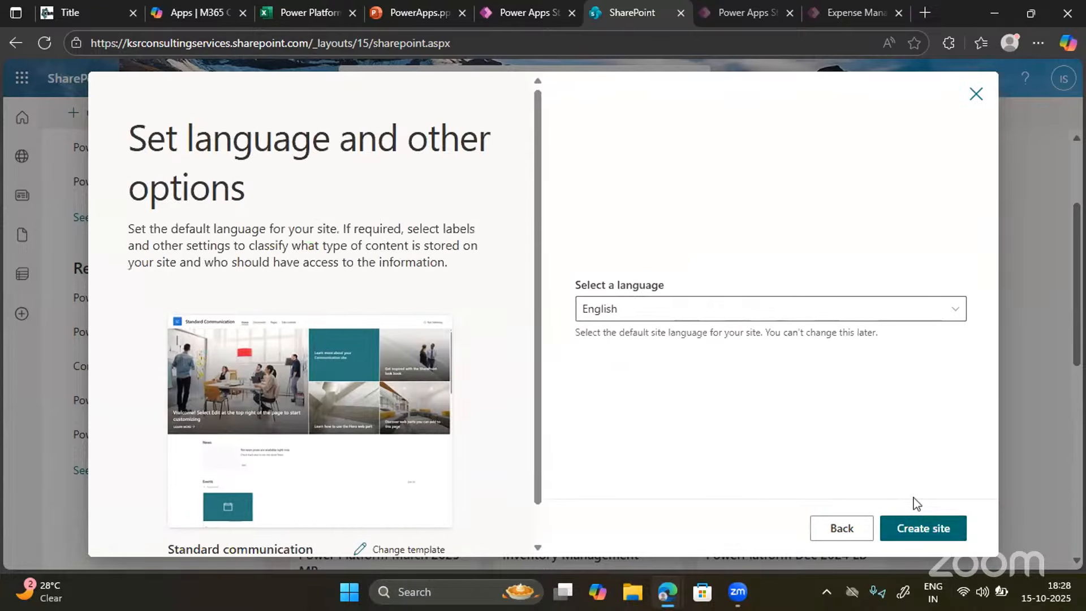
{"action": "left_click", "coordinate": [916, 524]}
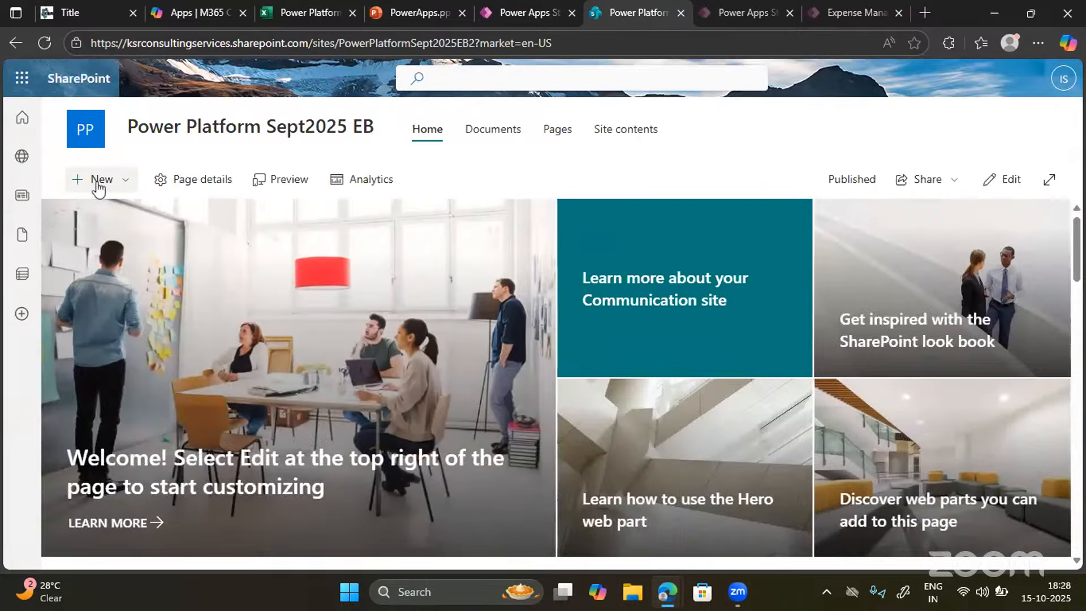
Create a blank list named "Support Requests" on the new site, shown in site navigation, and dismiss its next-steps suggestions
{"action": "left_click", "coordinate": [99, 182]}
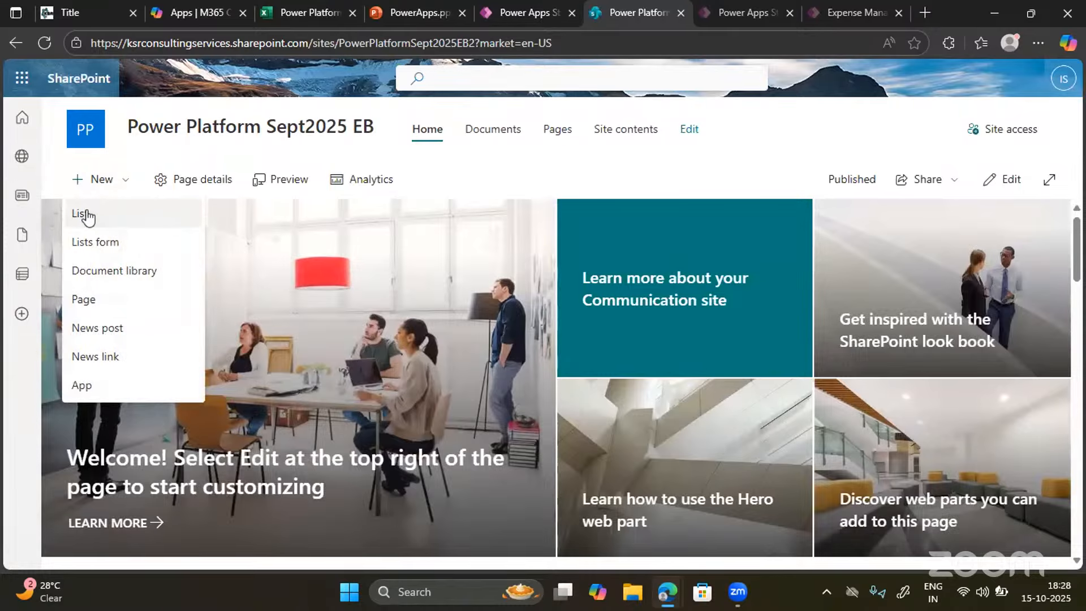
{"action": "left_click", "coordinate": [87, 214]}
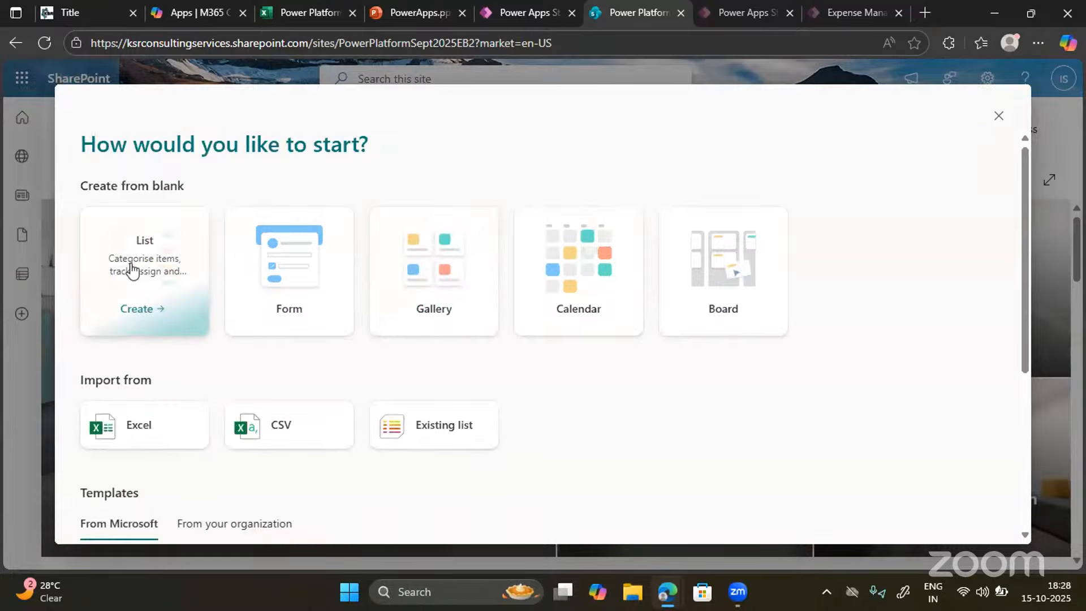
{"action": "left_click", "coordinate": [129, 271]}
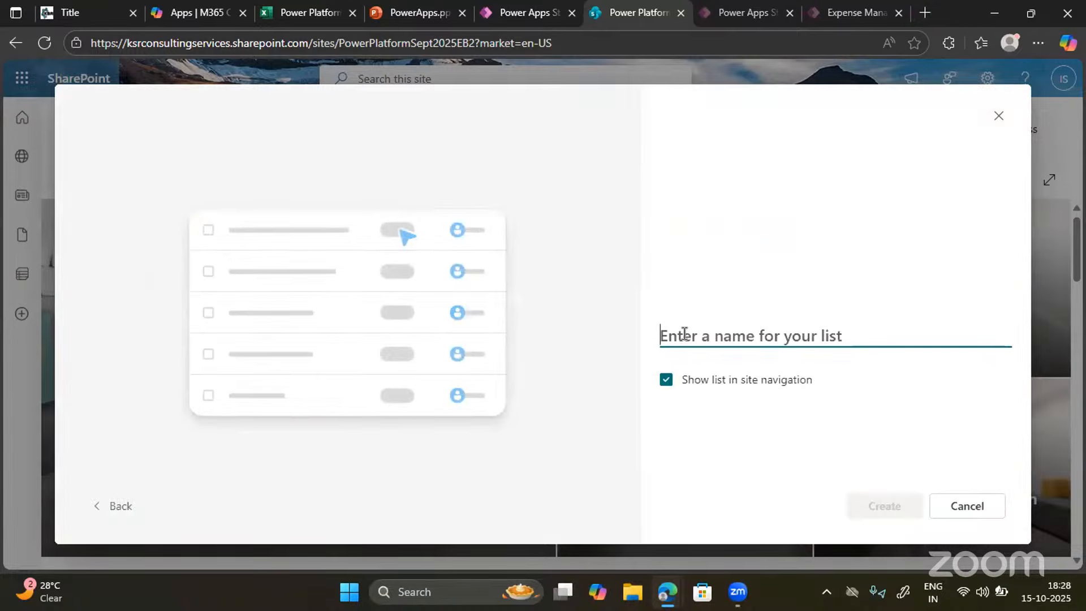
{"action": "type", "text": "Suppo"}
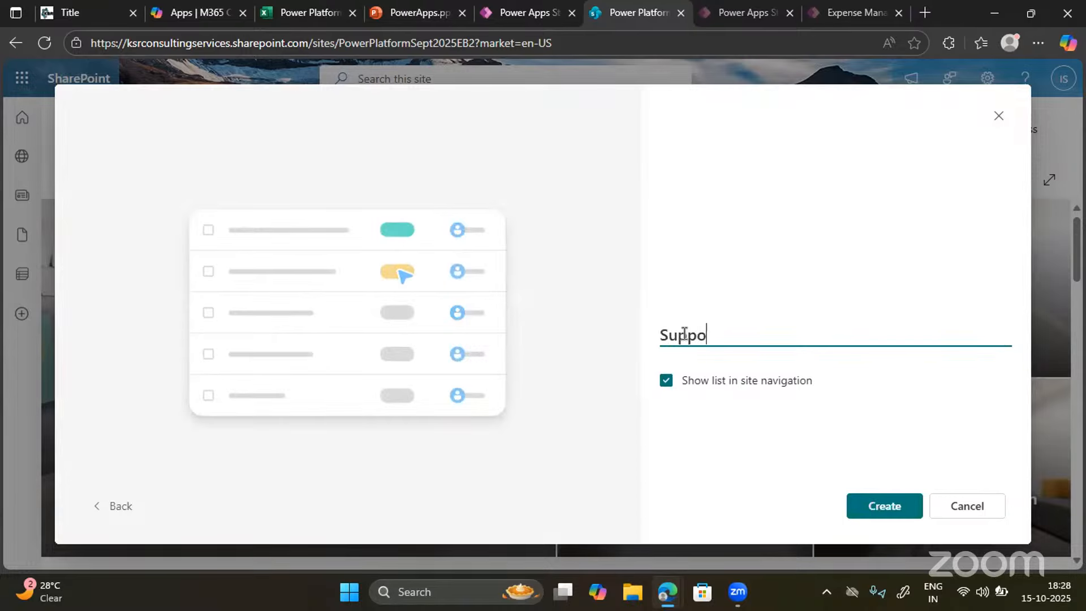
{"action": "type", "text": "rt Requests"}
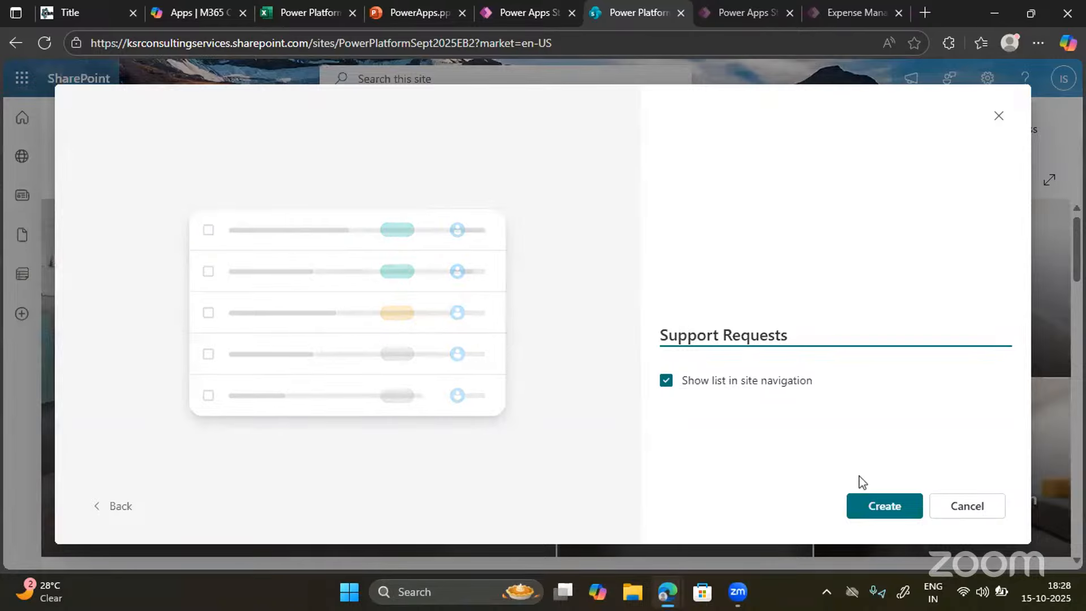
{"action": "left_click", "coordinate": [887, 501]}
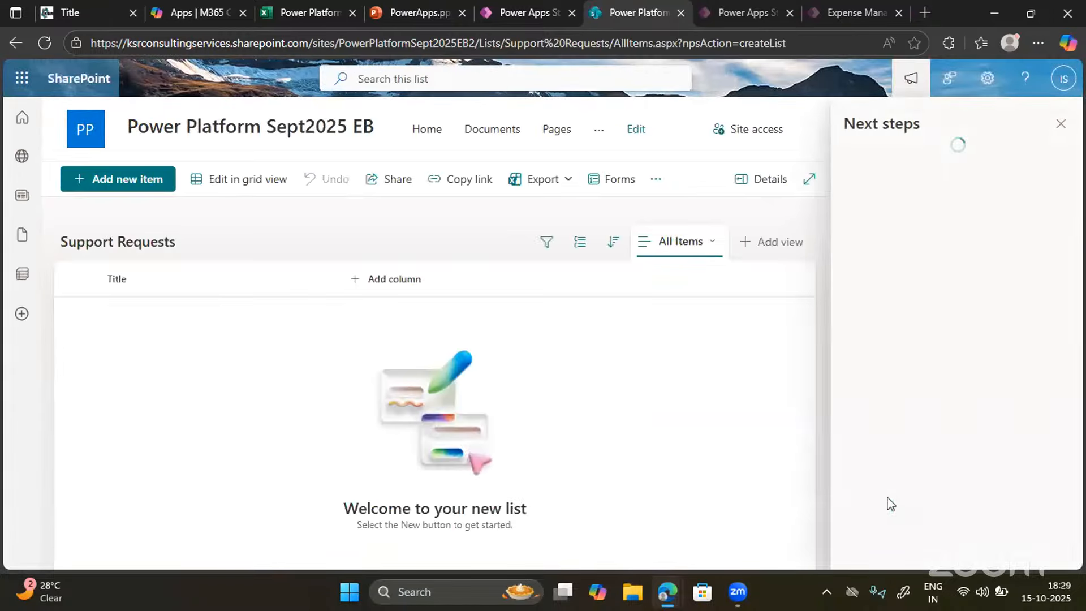
{"action": "left_click", "coordinate": [1048, 124]}
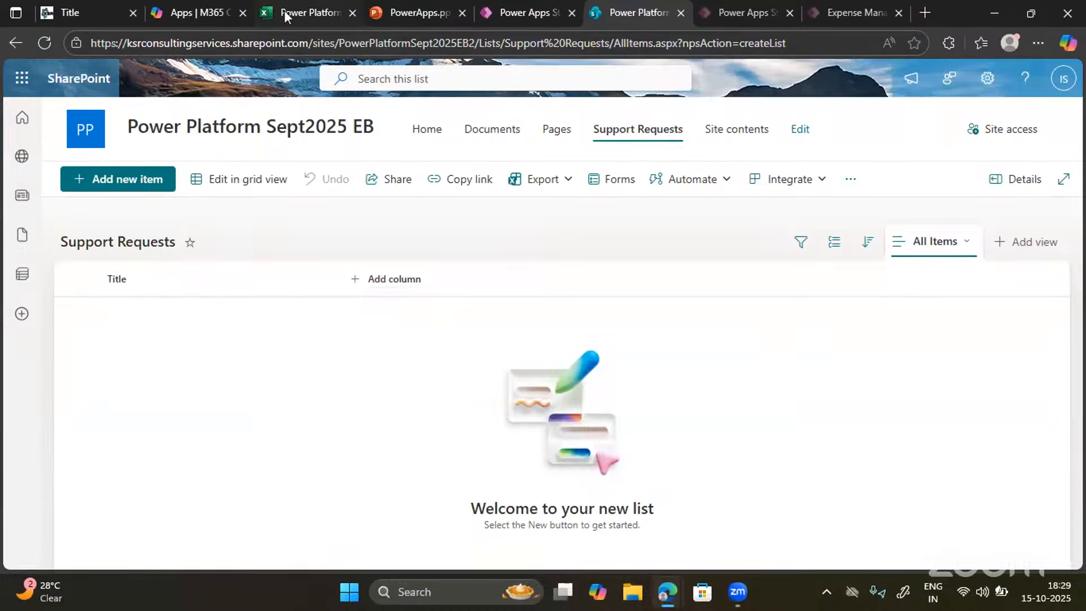
Check the first planned field in Sheet4 of the Excel workbook, then add a single-line text column named "Request ID" to the SharePoint list
{"action": "left_click", "coordinate": [306, 12]}
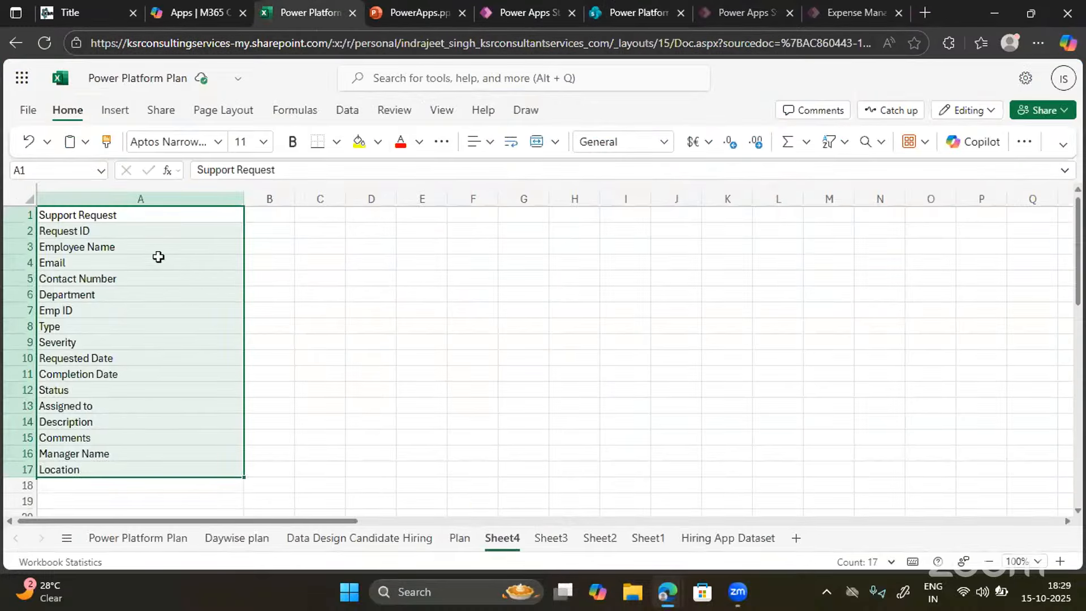
{"action": "left_click", "coordinate": [69, 230]}
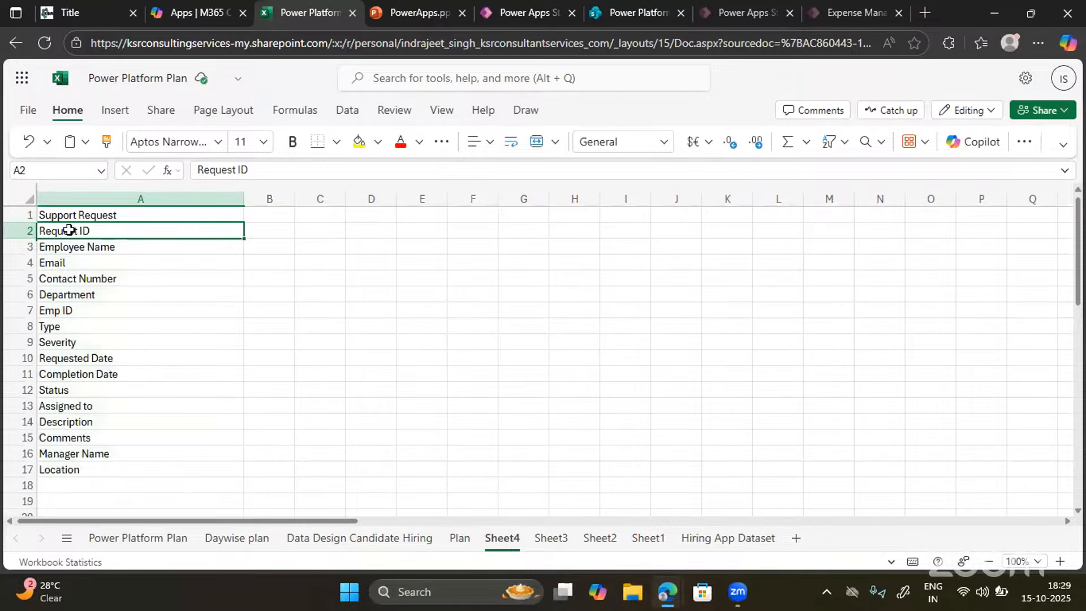
{"action": "left_click", "coordinate": [636, 13]}
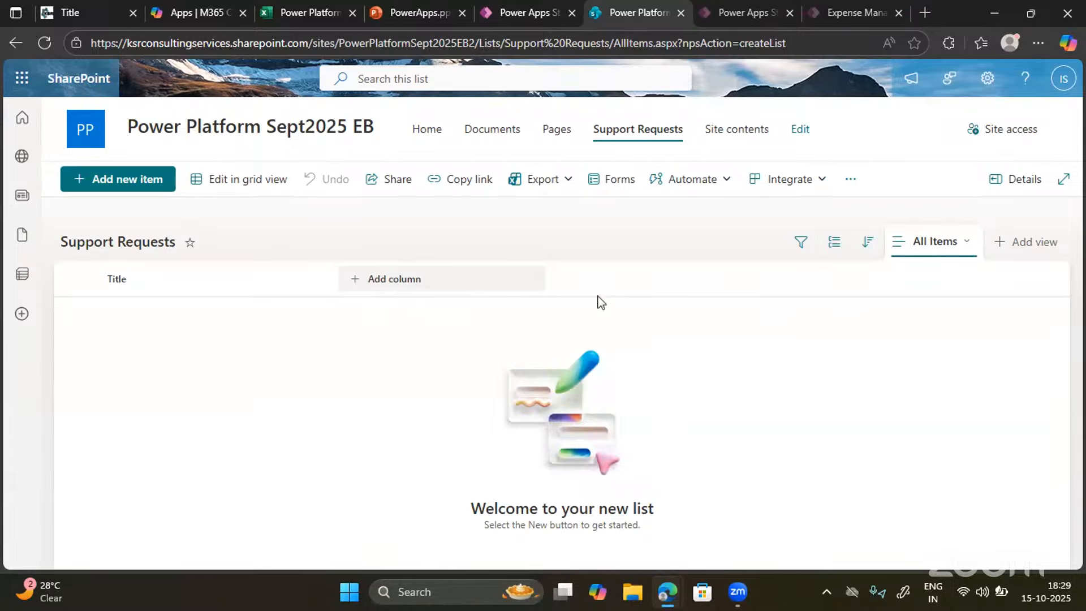
{"action": "left_click", "coordinate": [433, 286]}
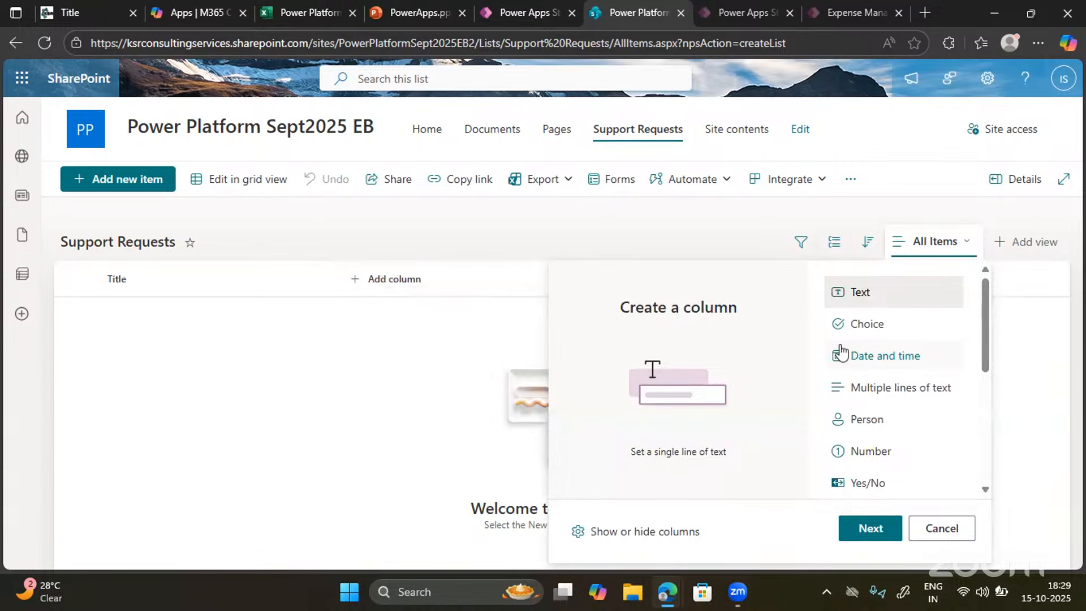
{"action": "scroll", "coordinate": [843, 436], "scroll_direction": "down", "scroll_amount": 2}
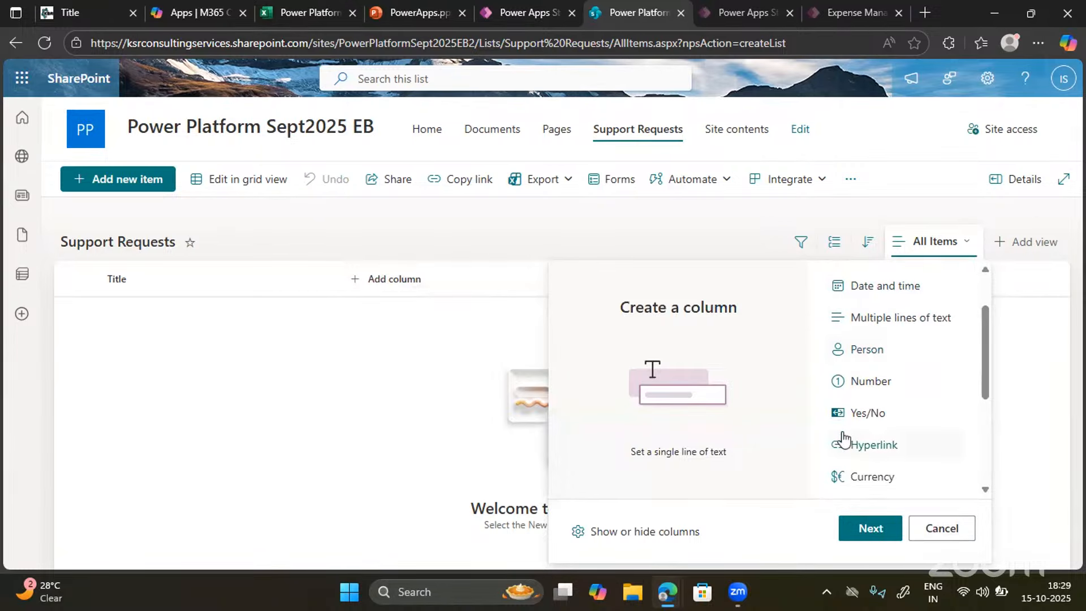
{"action": "scroll", "coordinate": [845, 437], "scroll_direction": "down", "scroll_amount": 2}
{"action": "scroll", "coordinate": [846, 436], "scroll_direction": "up", "scroll_amount": 5}
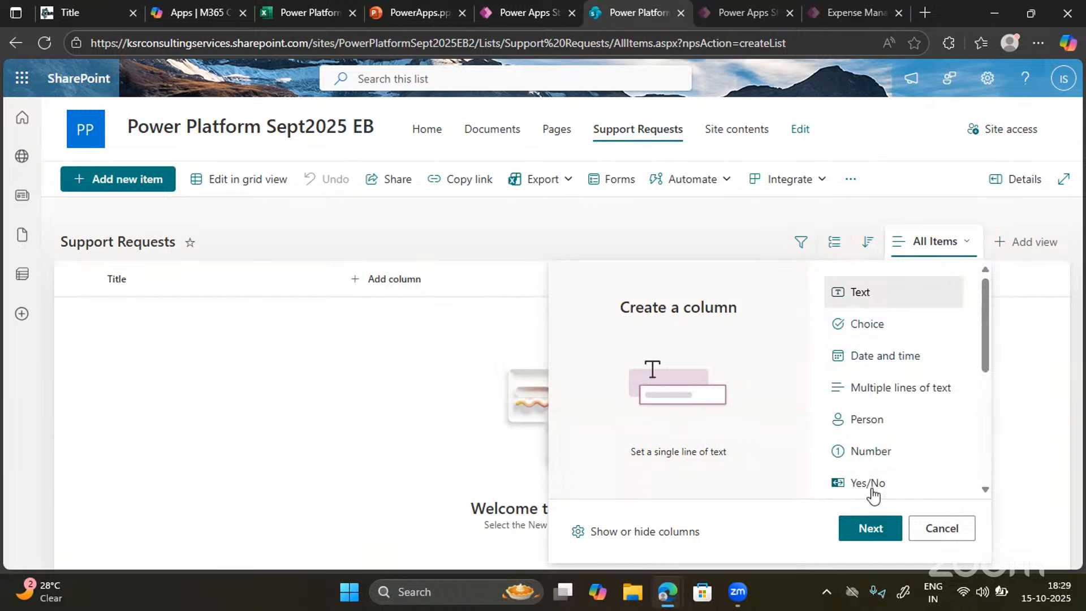
{"action": "key", "text": "Return"}
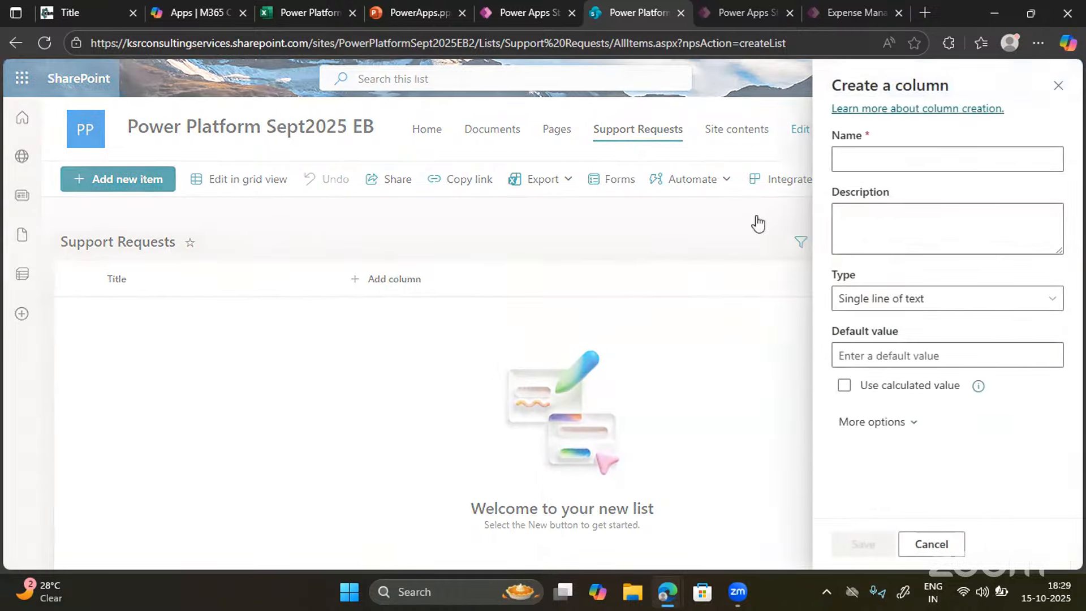
{"action": "left_click", "coordinate": [844, 158]}
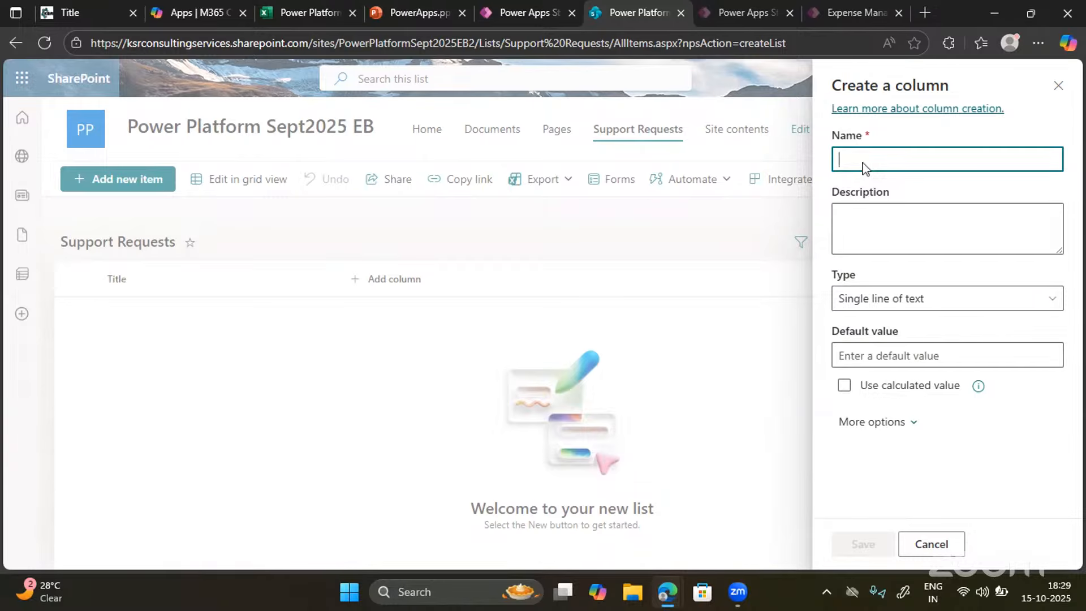
{"action": "type", "text": "Request ID"}
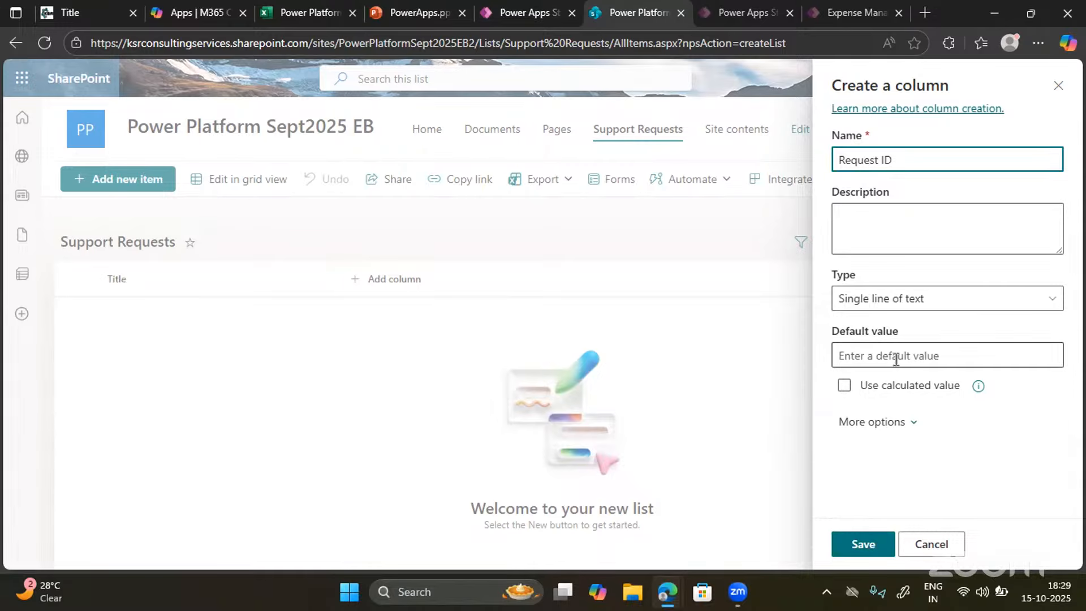
{"action": "key", "text": "Return"}
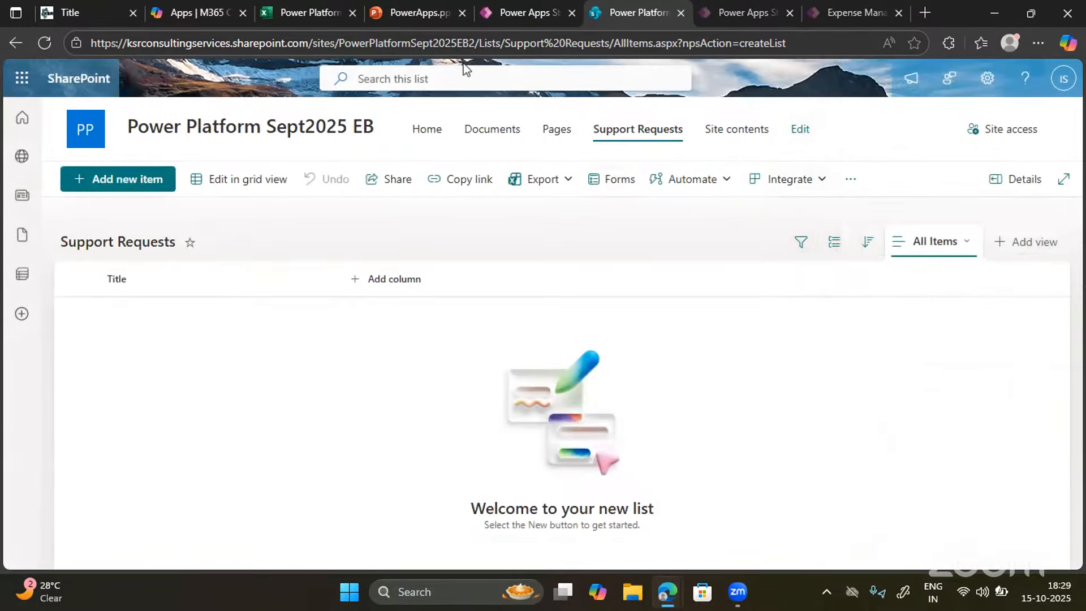
{"action": "left_click", "coordinate": [293, 15]}
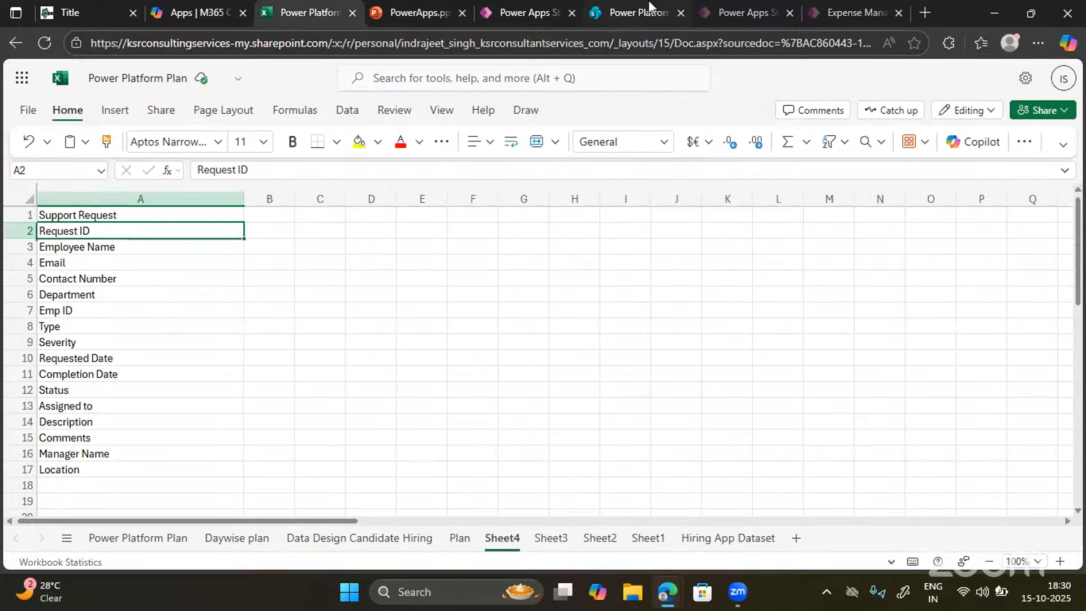
{"action": "left_click", "coordinate": [641, 17]}
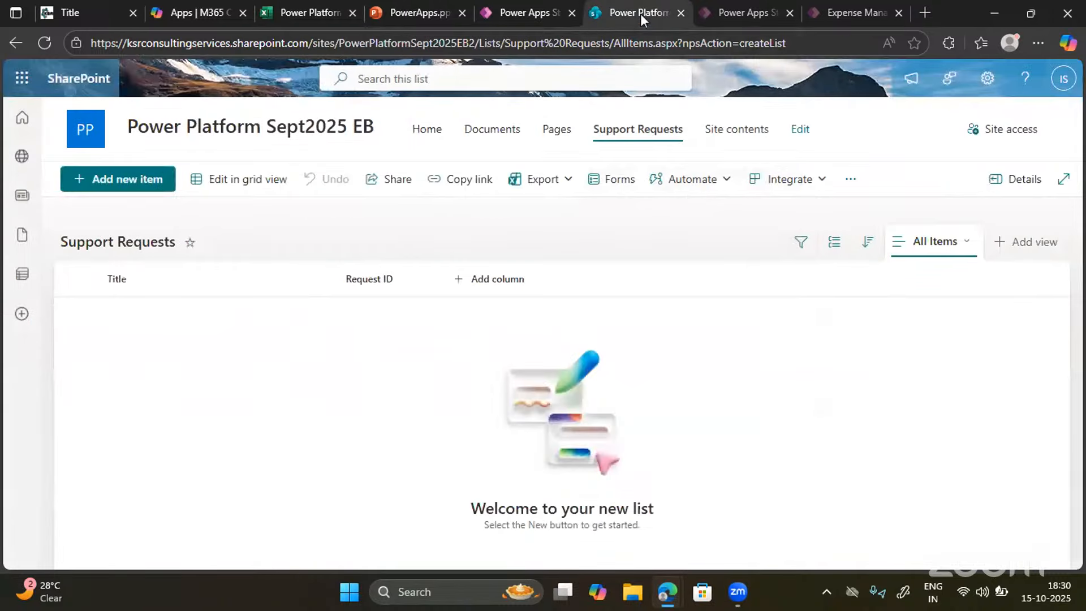
{"action": "left_click", "coordinate": [386, 281]}
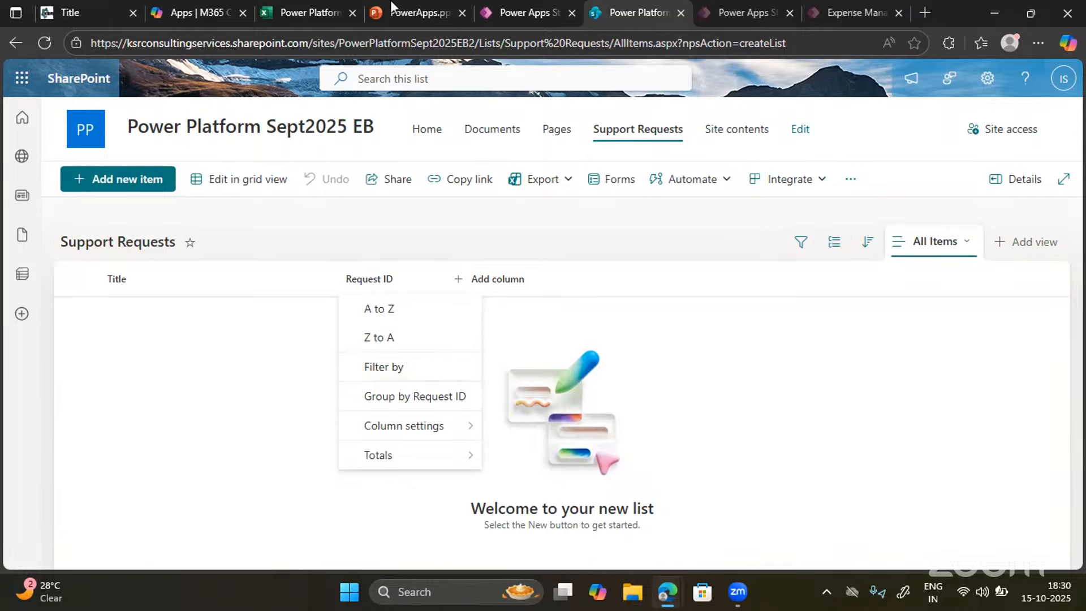
Switch to the Power Platform Plan workbook in Excel and copy the field name "Employee Name" from cell A3 of Sheet4
{"action": "left_click", "coordinate": [296, 14]}
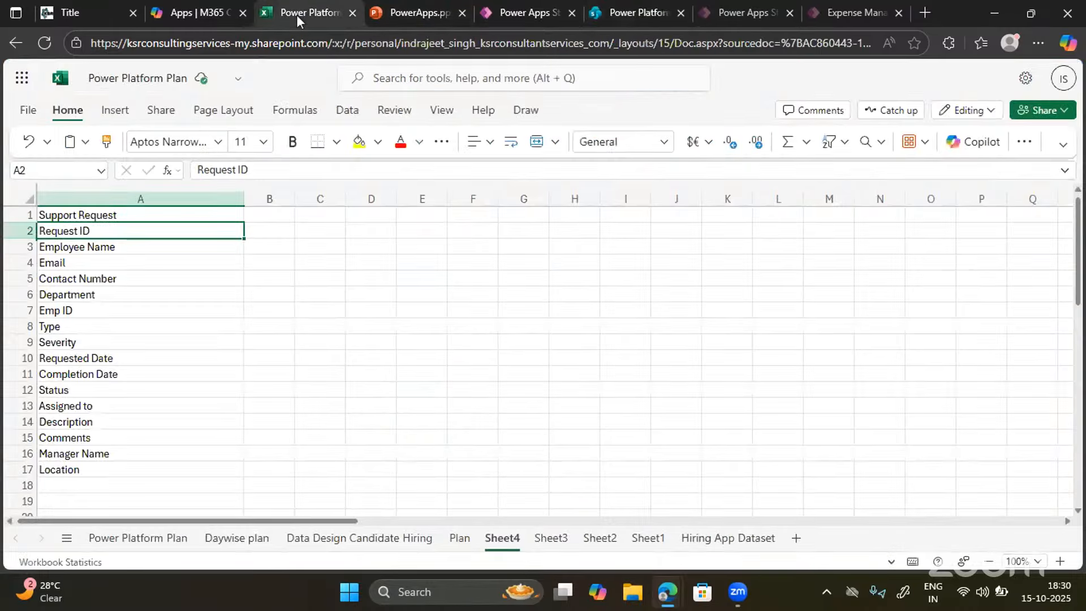
{"action": "left_click", "coordinate": [91, 249]}
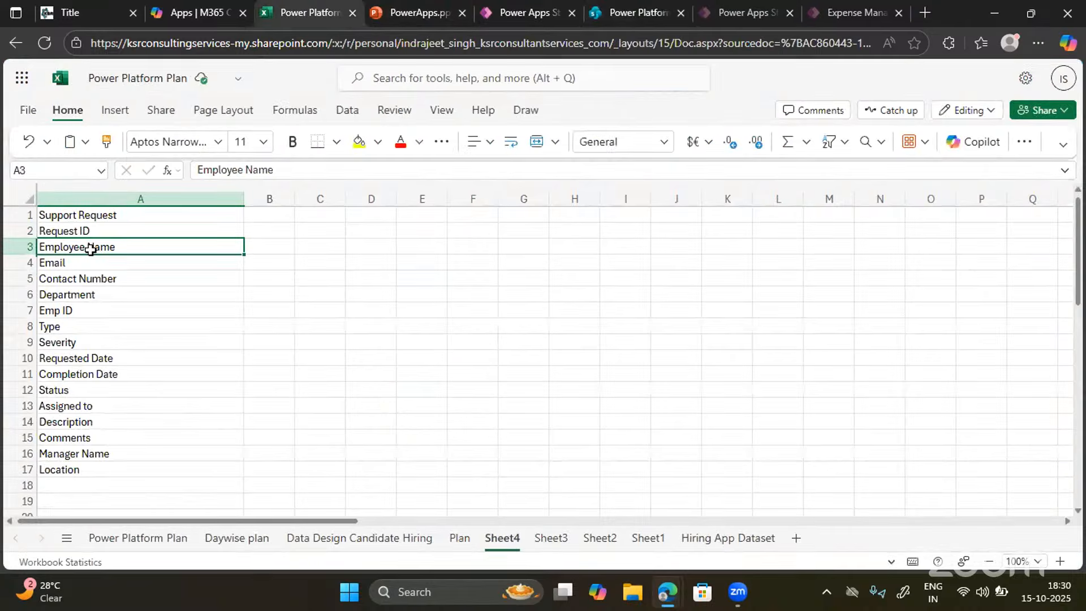
{"action": "left_click", "coordinate": [285, 171]}
{"action": "key", "text": "ctrl+a"}
{"action": "key", "text": "ctrl+c"}
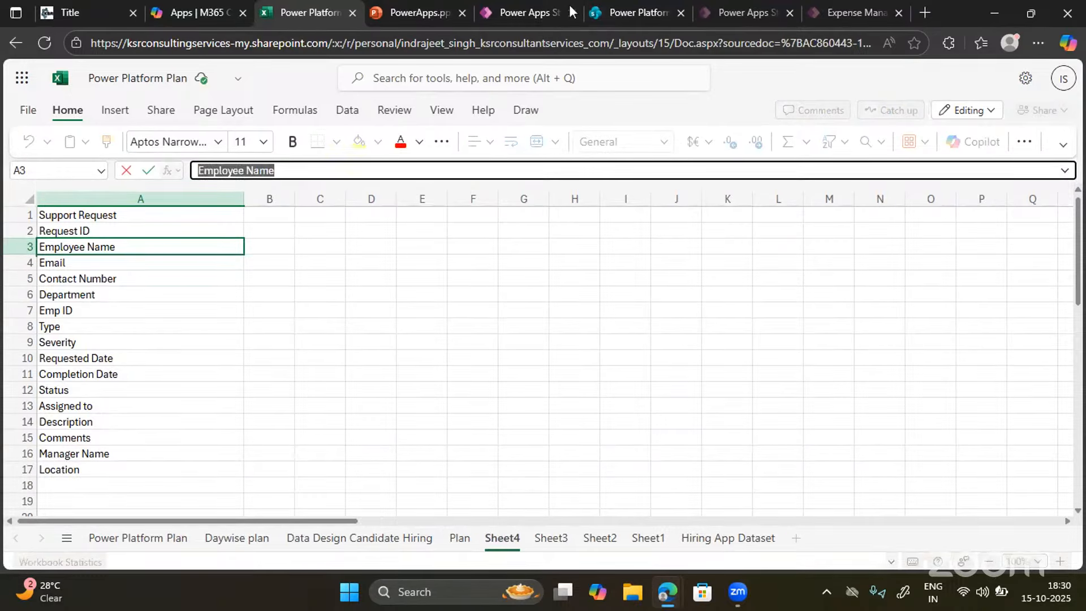
Return to the SharePoint list and add a single-line text column with the copied name "Employee Name"
{"action": "left_click", "coordinate": [640, 13]}
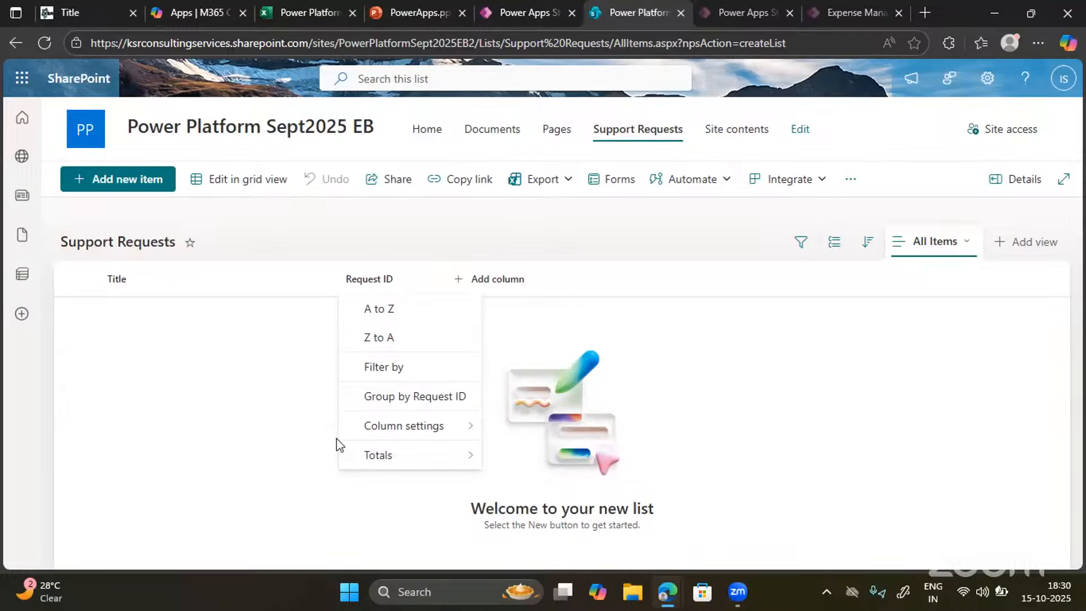
{"action": "left_click", "coordinate": [491, 281]}
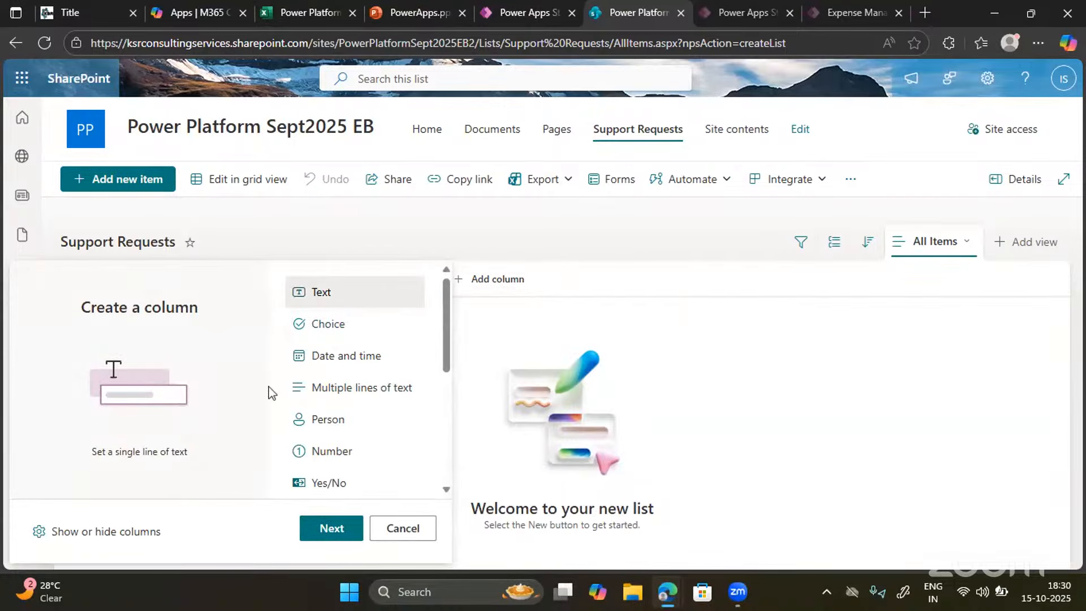
{"action": "key", "text": "Return"}
{"action": "left_click", "coordinate": [858, 162]}
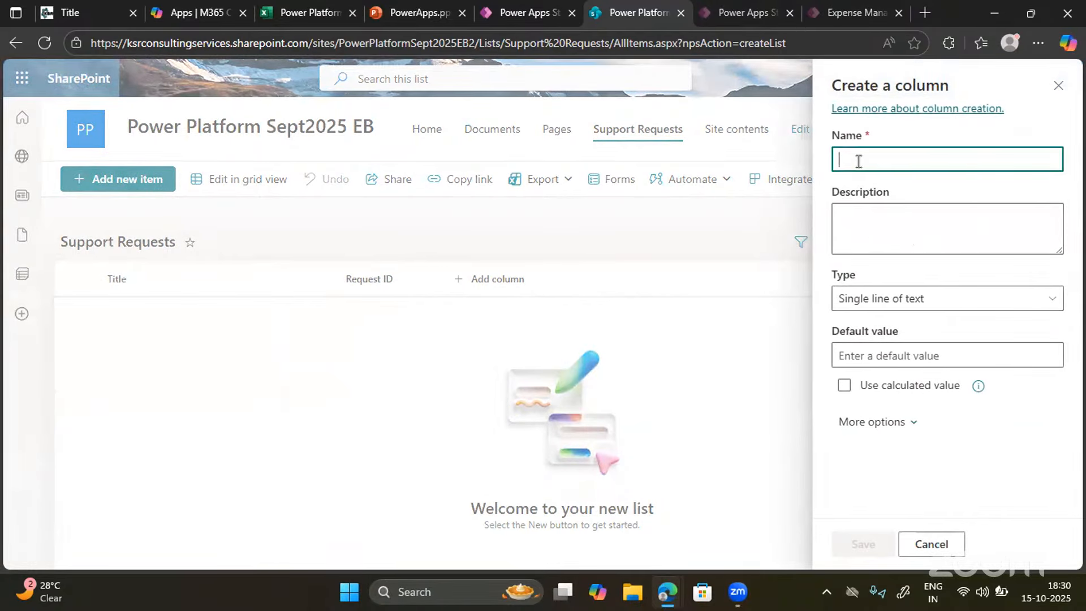
{"action": "key", "text": "ctrl+v"}
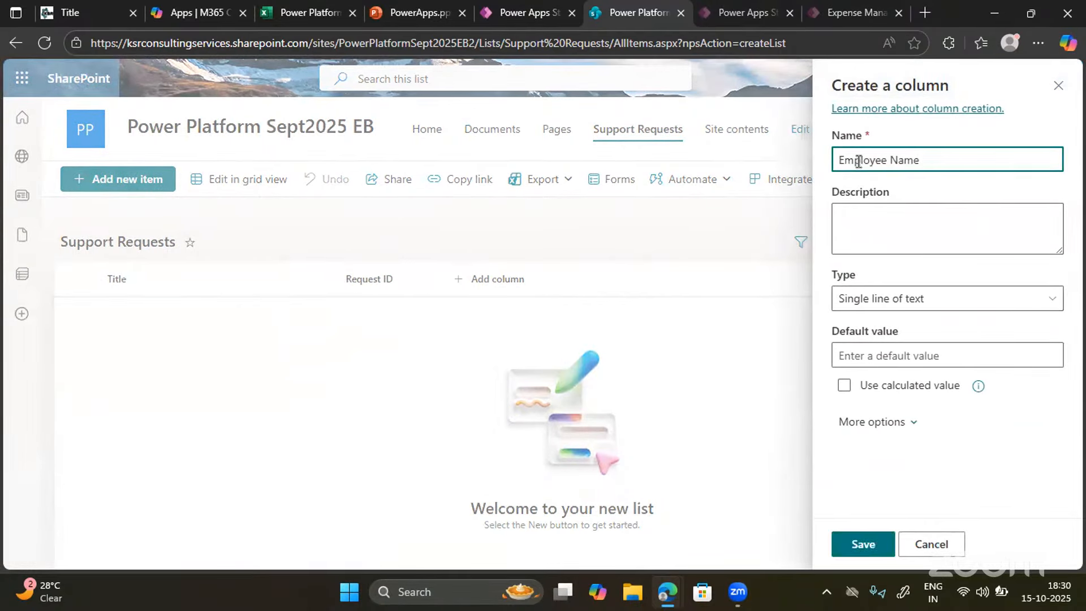
{"action": "key", "text": "Return"}
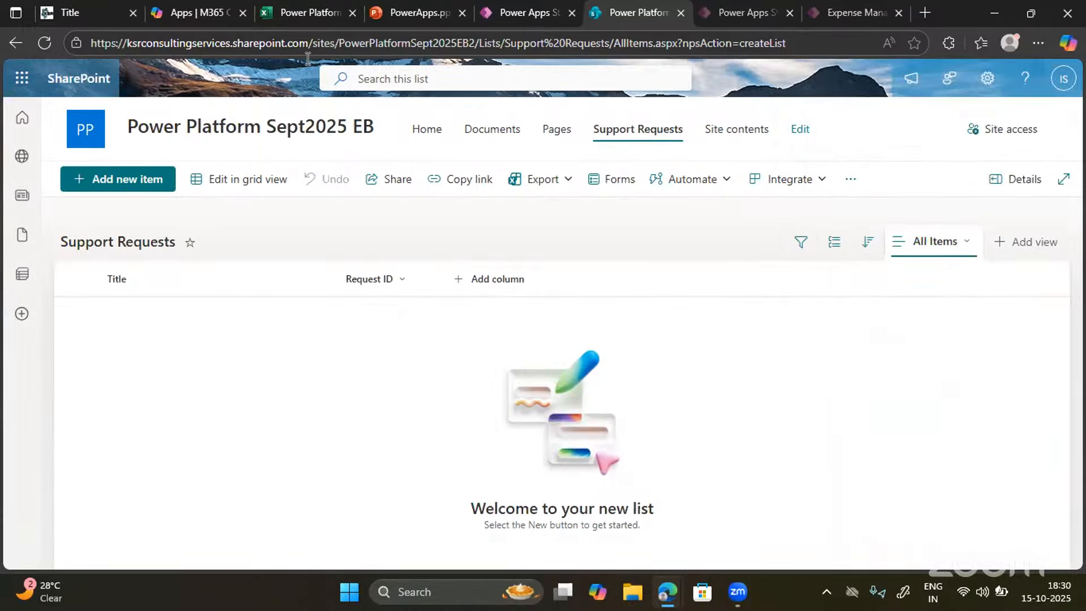
Switch back to the Excel workbook and copy the field name "Email" from cell A4 of Sheet4
{"action": "left_click", "coordinate": [299, 13]}
{"action": "left_click", "coordinate": [48, 264]}
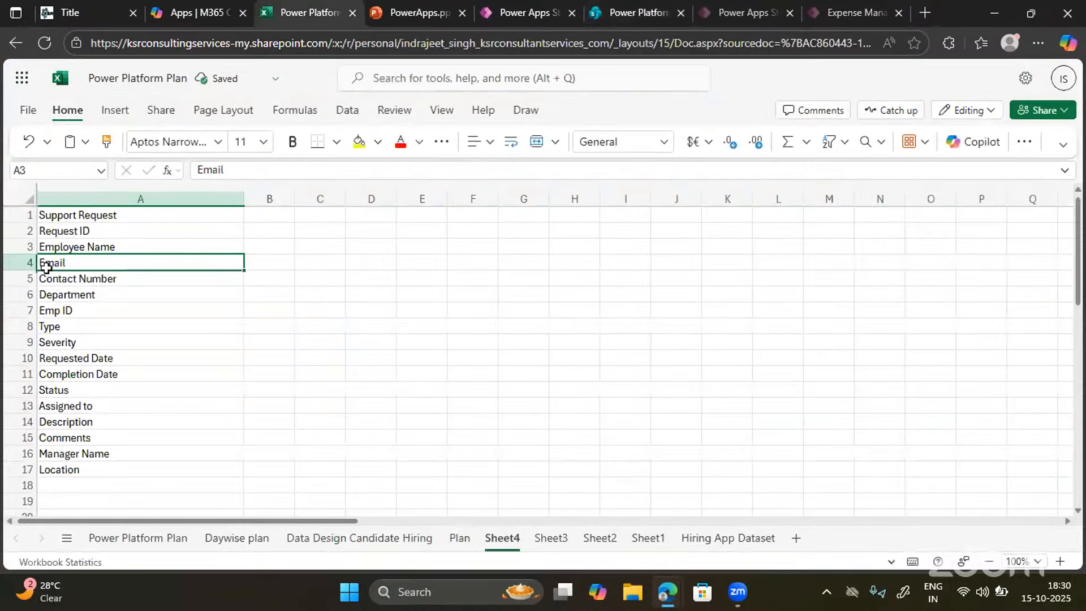
{"action": "left_click", "coordinate": [221, 171]}
{"action": "double_click", "coordinate": [218, 171]}
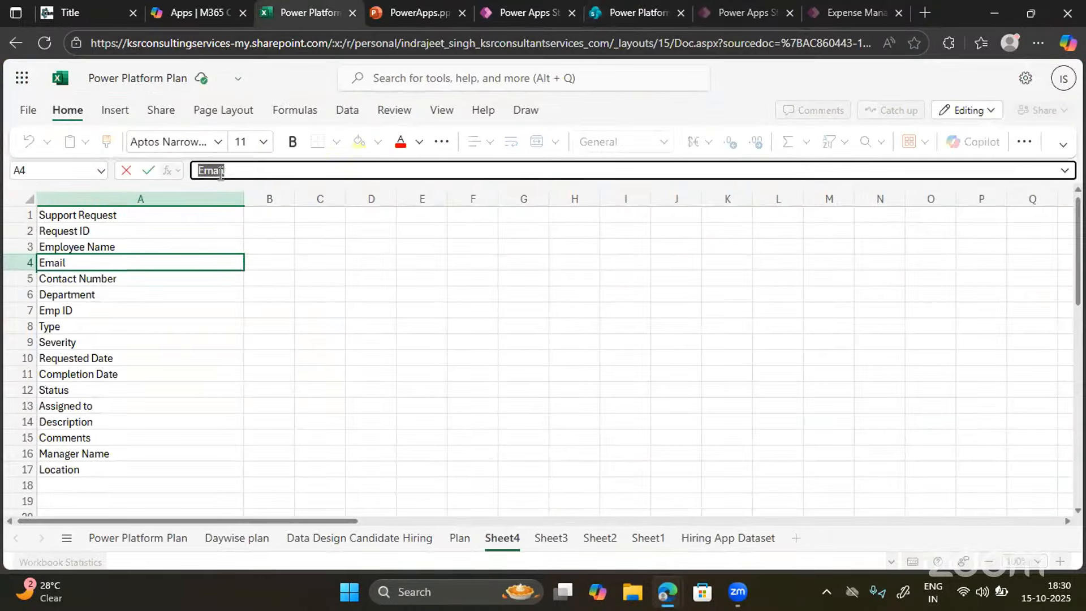
Look through the available column types in the SharePoint list and add a single-line text column named "Email"
{"action": "left_click", "coordinate": [609, 14]}
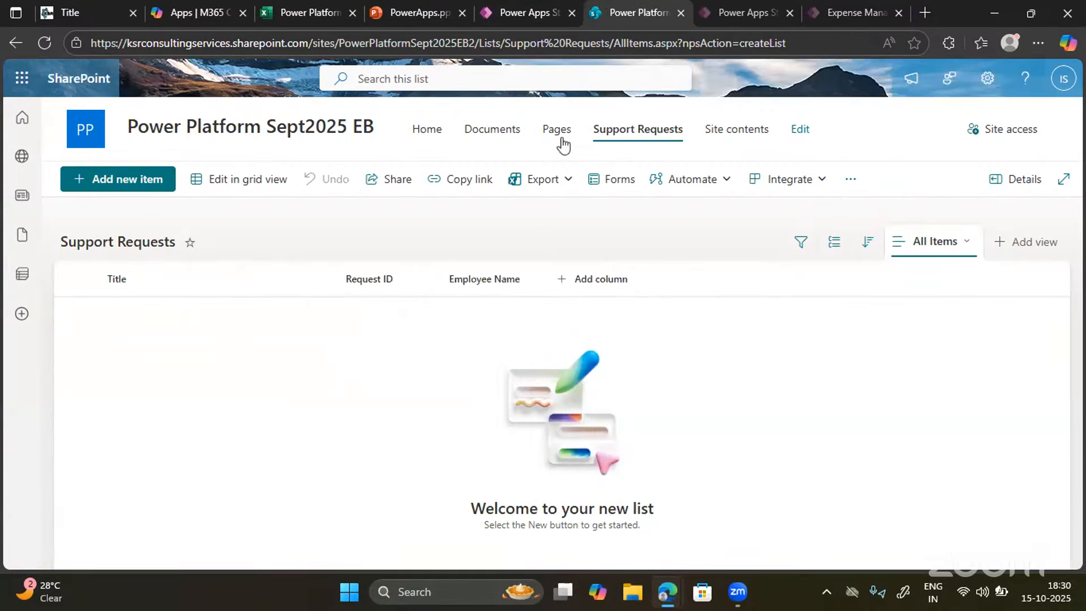
{"action": "left_click", "coordinate": [600, 283]}
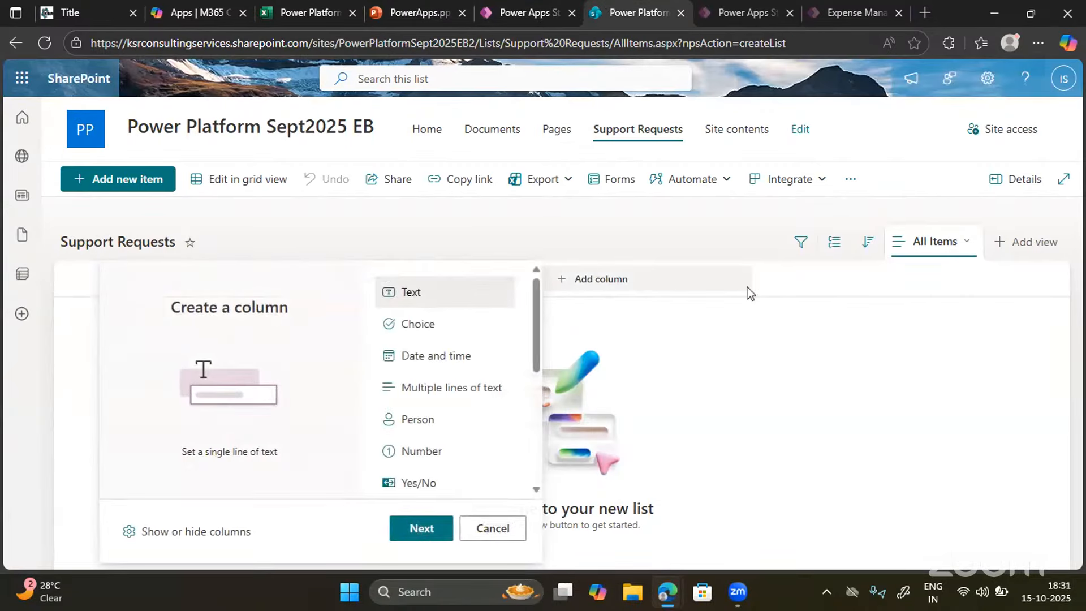
{"action": "scroll", "coordinate": [417, 471], "scroll_direction": "down", "scroll_amount": 5}
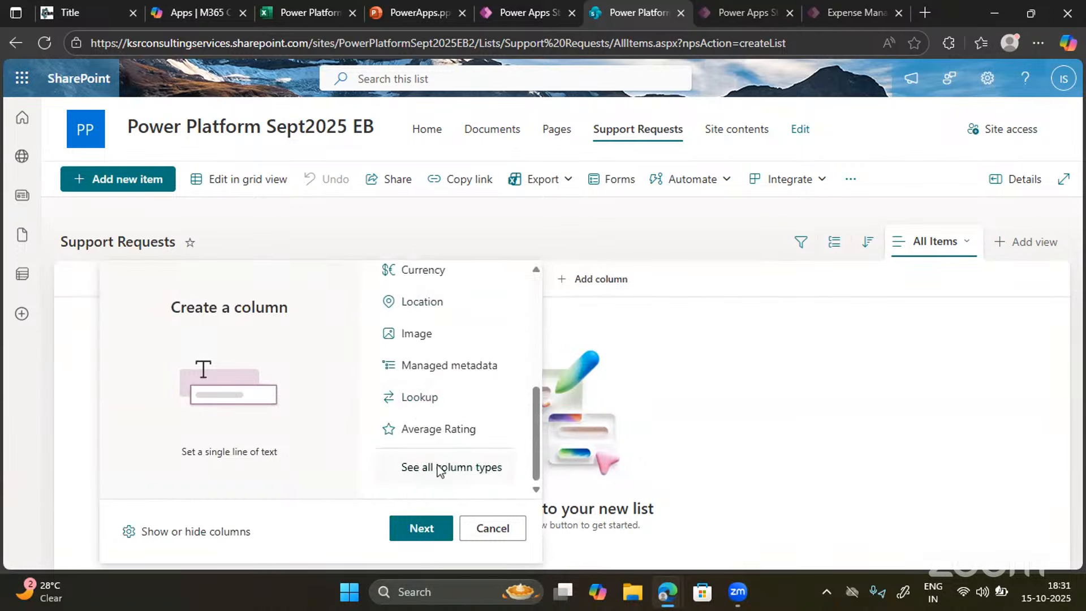
{"action": "left_click", "coordinate": [439, 468]}
{"action": "scroll", "coordinate": [412, 400], "scroll_direction": "up", "scroll_amount": 5}
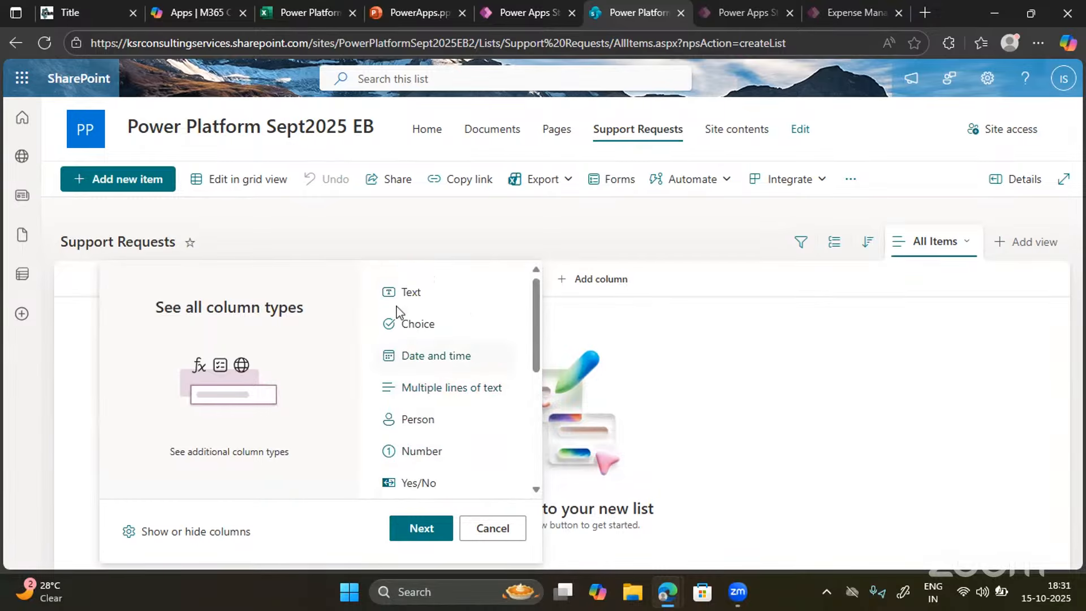
{"action": "left_click", "coordinate": [407, 292]}
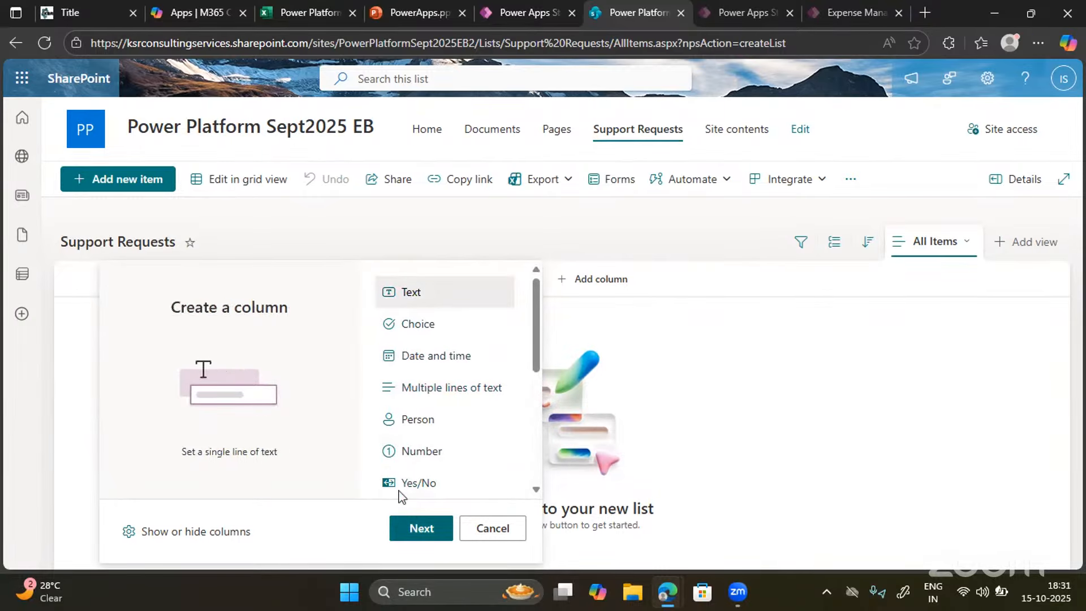
{"action": "left_click", "coordinate": [409, 524]}
{"action": "left_click", "coordinate": [855, 165]}
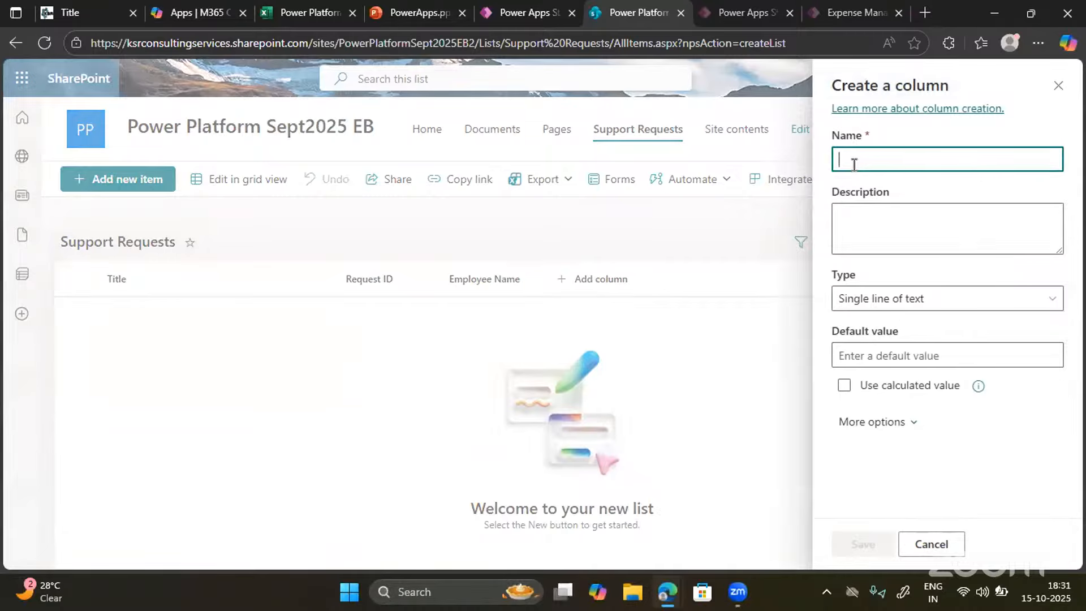
{"action": "type", "text": "Email"}
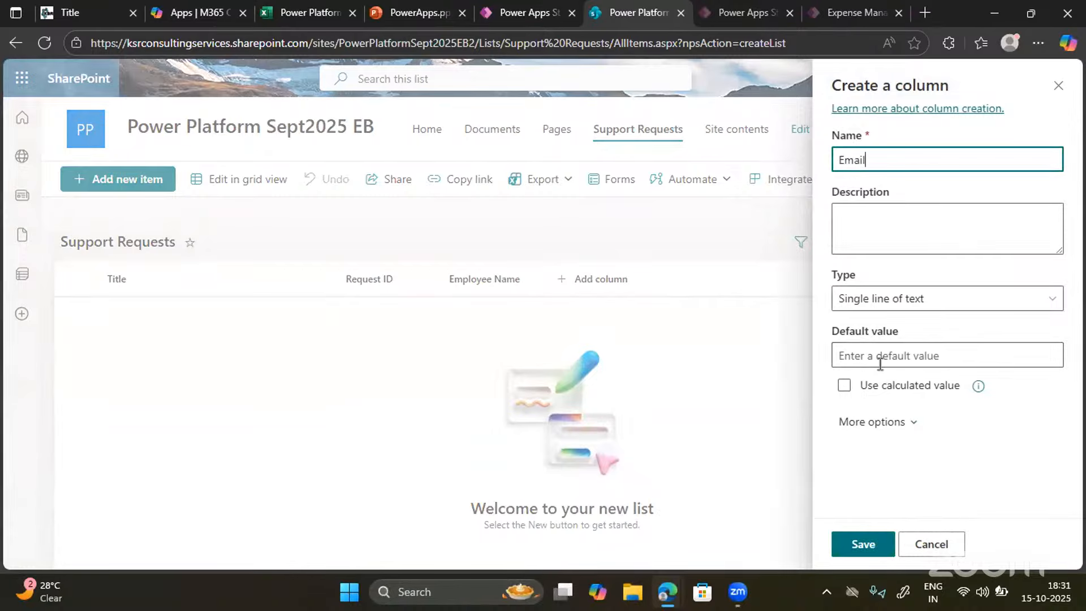
{"action": "key", "text": "Return"}
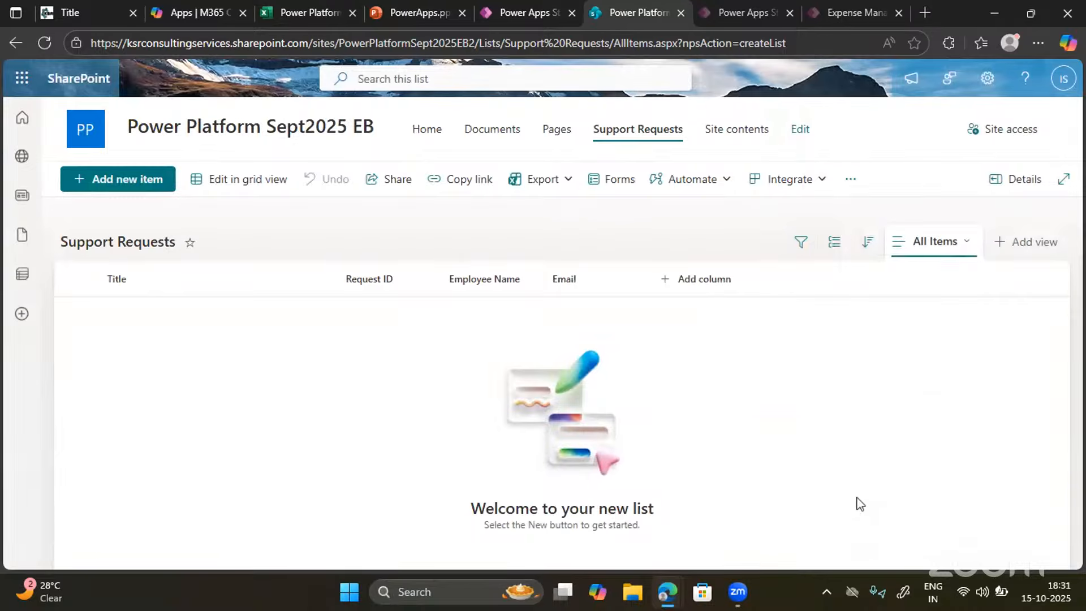
Switch to the Power Platform Plan workbook in Excel and copy the field name "Contact Number" from cell A5 of Sheet4
{"action": "left_click", "coordinate": [289, 14]}
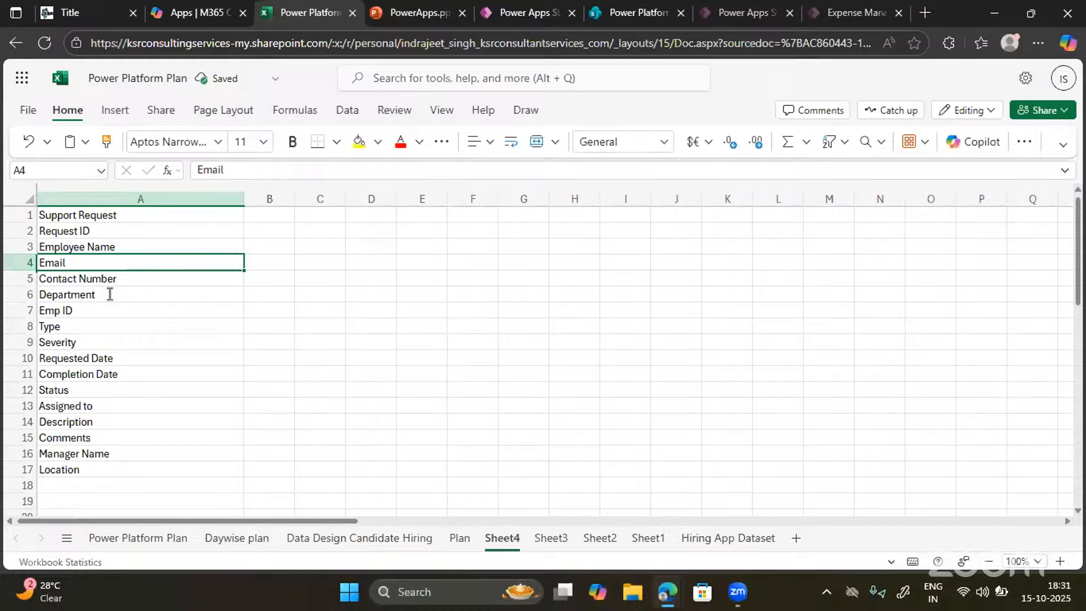
{"action": "left_click", "coordinate": [73, 280]}
{"action": "triple_click", "coordinate": [249, 169]}
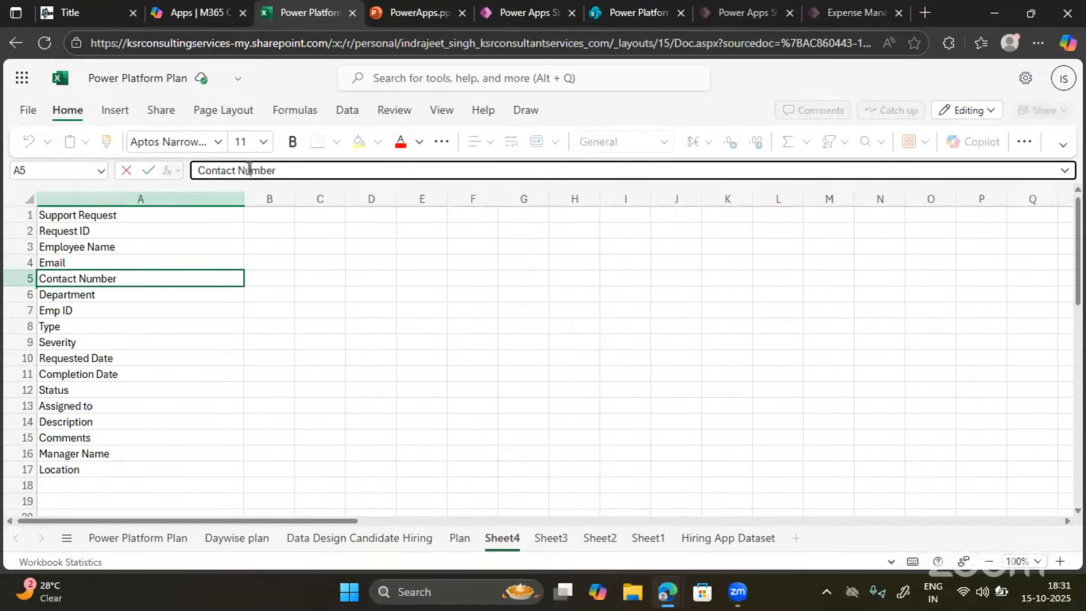
Return to the SharePoint list and add a Number column named "Contact Number", keeping the default number settings
{"action": "left_click", "coordinate": [629, 17]}
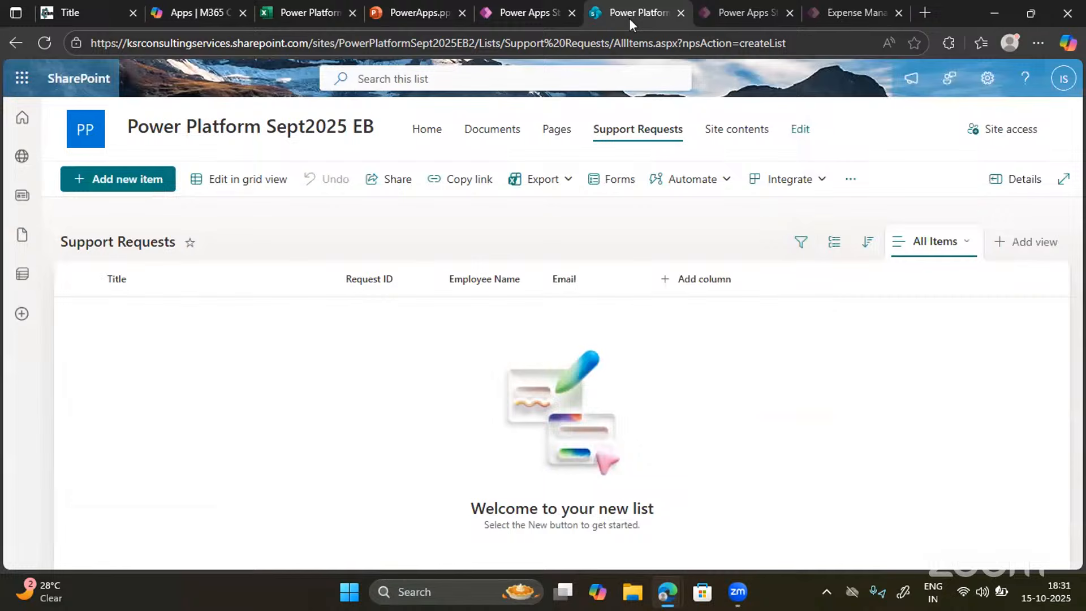
{"action": "left_click", "coordinate": [710, 280]}
{"action": "scroll", "coordinate": [504, 416], "scroll_direction": "down", "scroll_amount": 2}
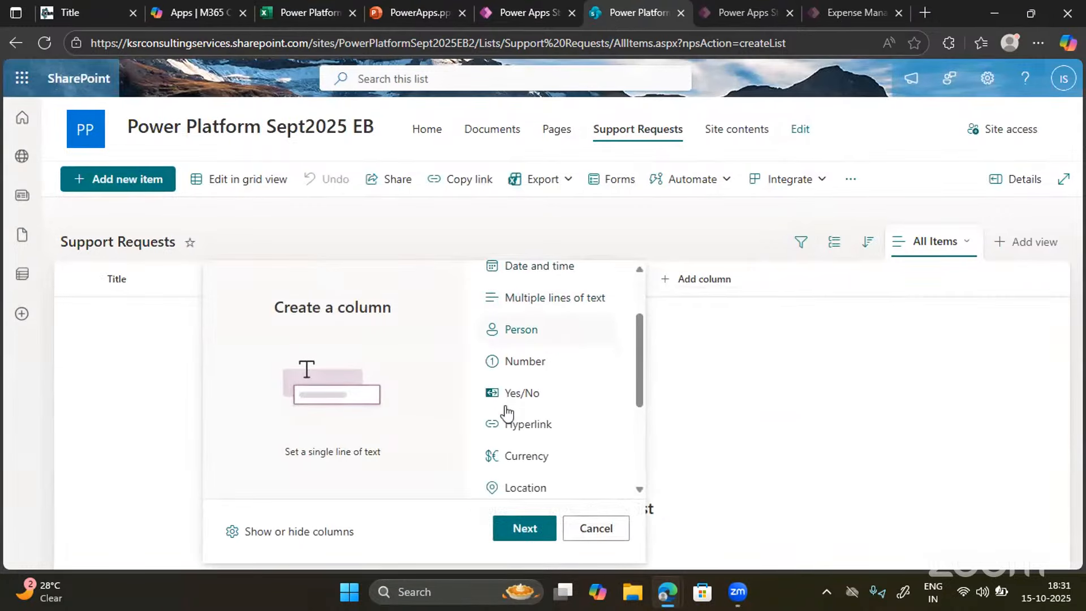
{"action": "scroll", "coordinate": [506, 414], "scroll_direction": "down", "scroll_amount": 1}
{"action": "left_click", "coordinate": [513, 313]}
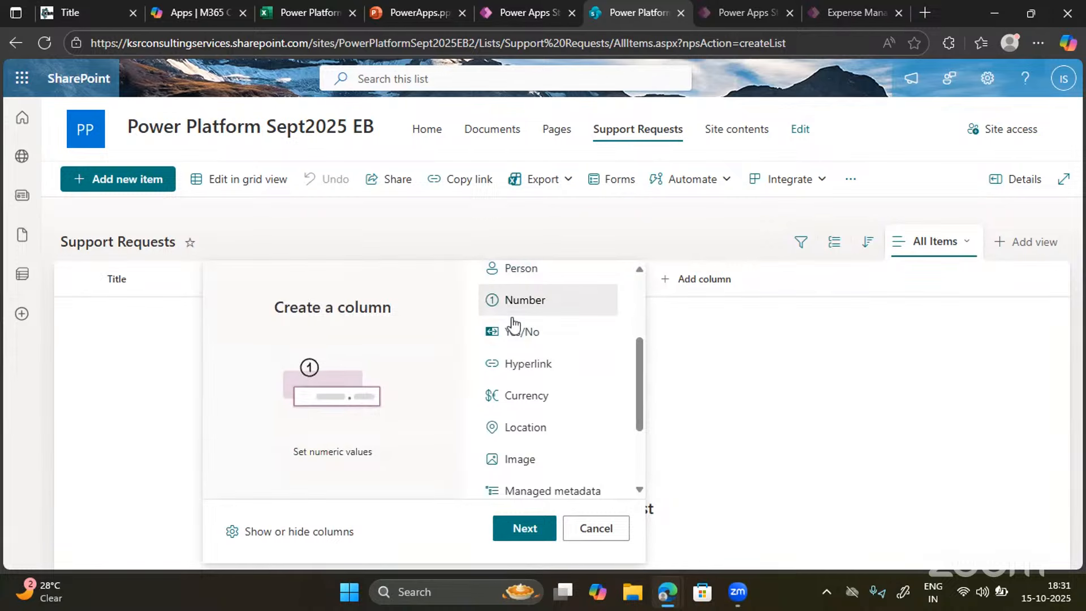
{"action": "left_click", "coordinate": [521, 528]}
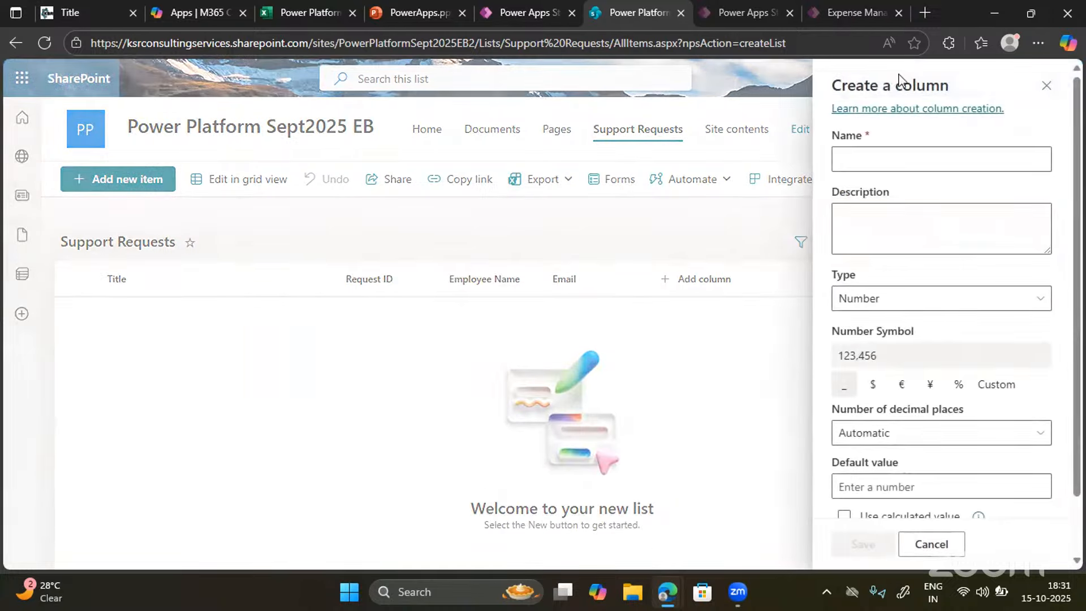
{"action": "type", "text": "Contact Number"}
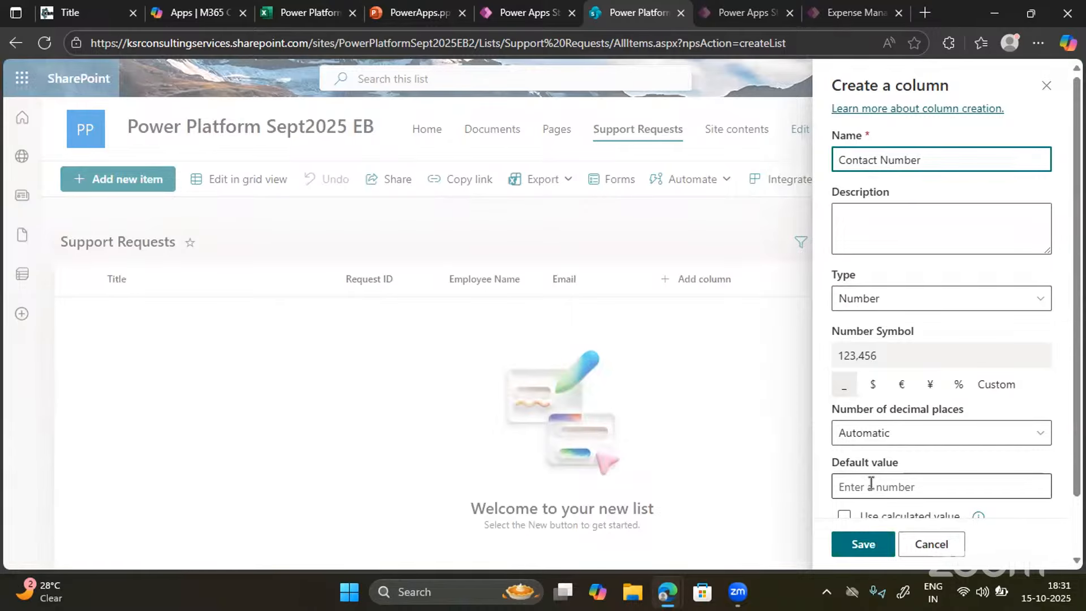
{"action": "scroll", "coordinate": [870, 483], "scroll_direction": "down", "scroll_amount": 2}
{"action": "left_click", "coordinate": [863, 544]}
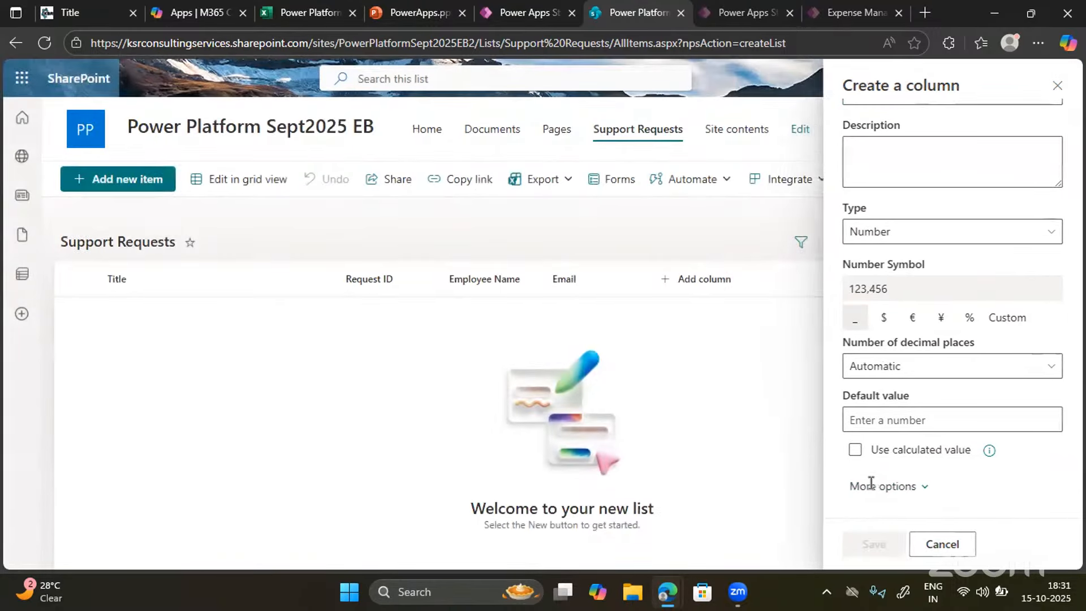
Switch back to the Excel workbook and copy the field name "Department" from cell A6 of Sheet4
{"action": "left_click", "coordinate": [323, 2]}
{"action": "left_click", "coordinate": [115, 291]}
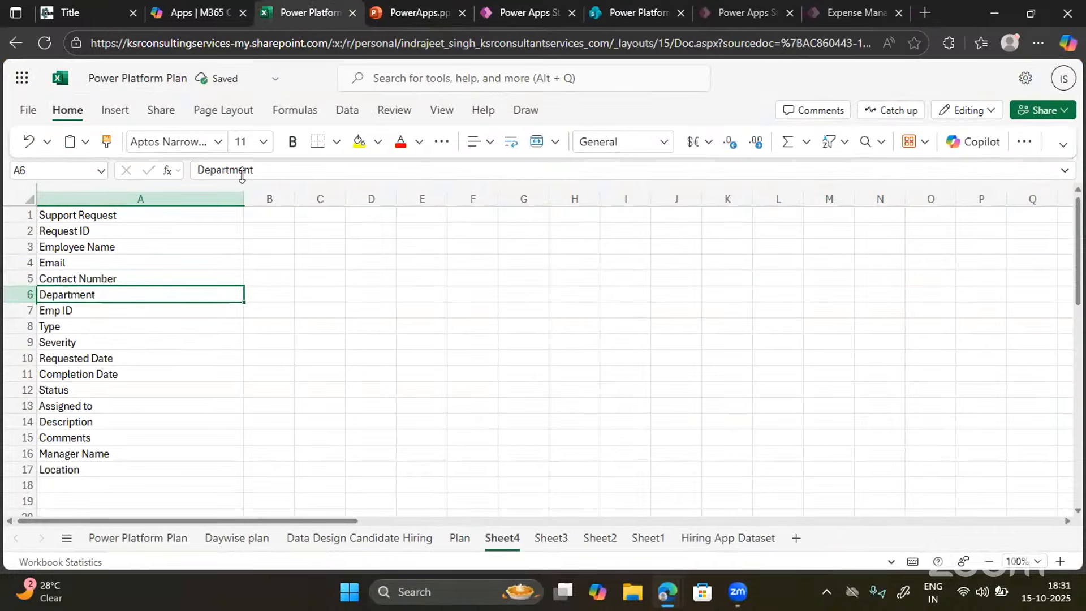
{"action": "left_click", "coordinate": [264, 167]}
{"action": "double_click", "coordinate": [264, 167]}
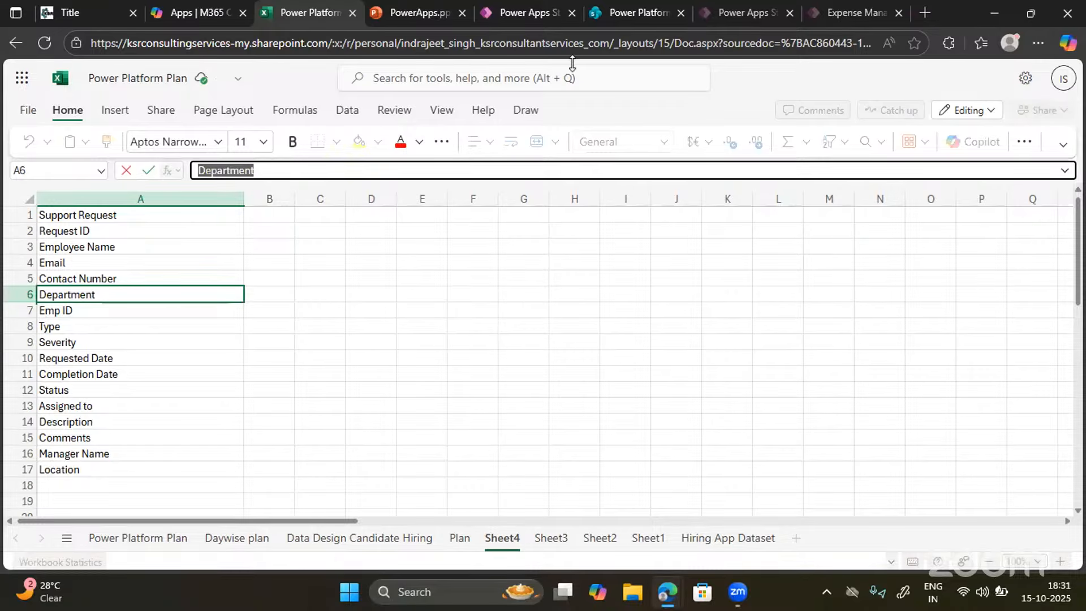
Return to the SharePoint list and start a Choice column, entering "Finance" as the first choice and "It" as the second
{"action": "left_click", "coordinate": [627, 12]}
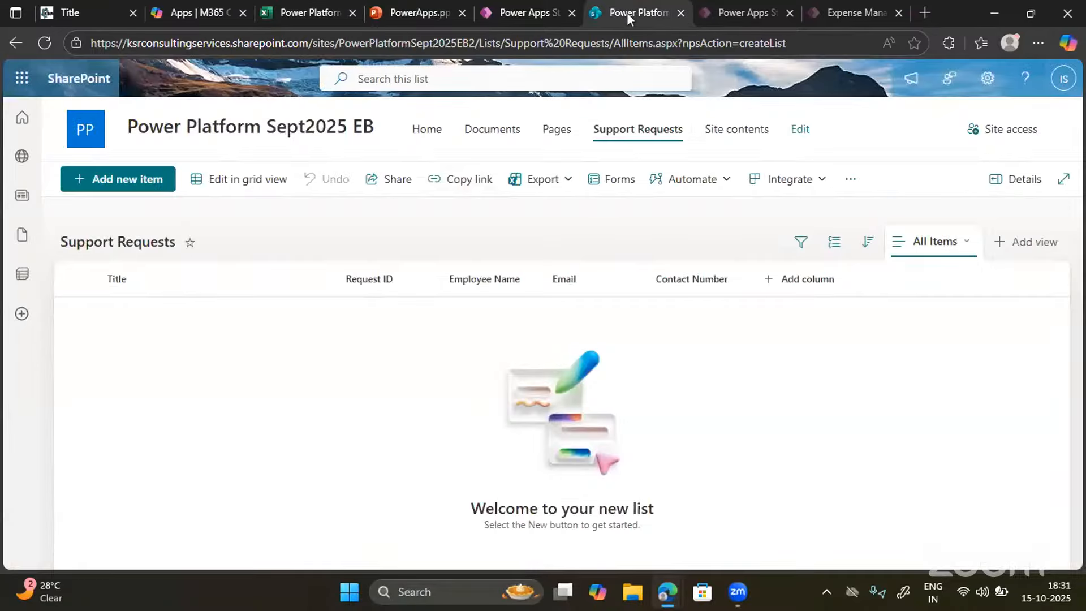
{"action": "left_click", "coordinate": [793, 289]}
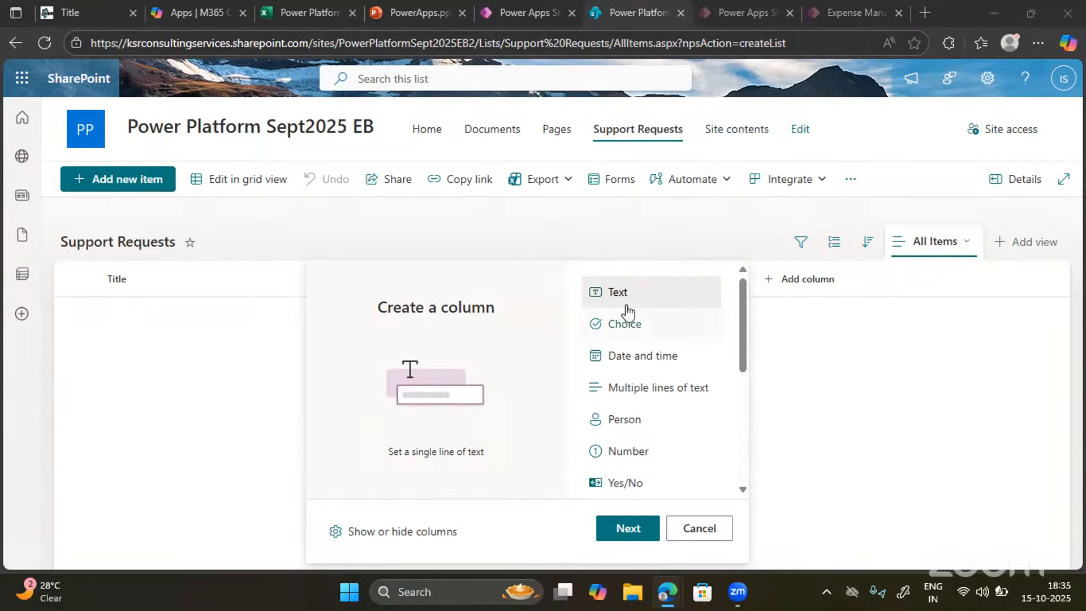
{"action": "left_click", "coordinate": [621, 324]}
{"action": "left_click", "coordinate": [625, 526]}
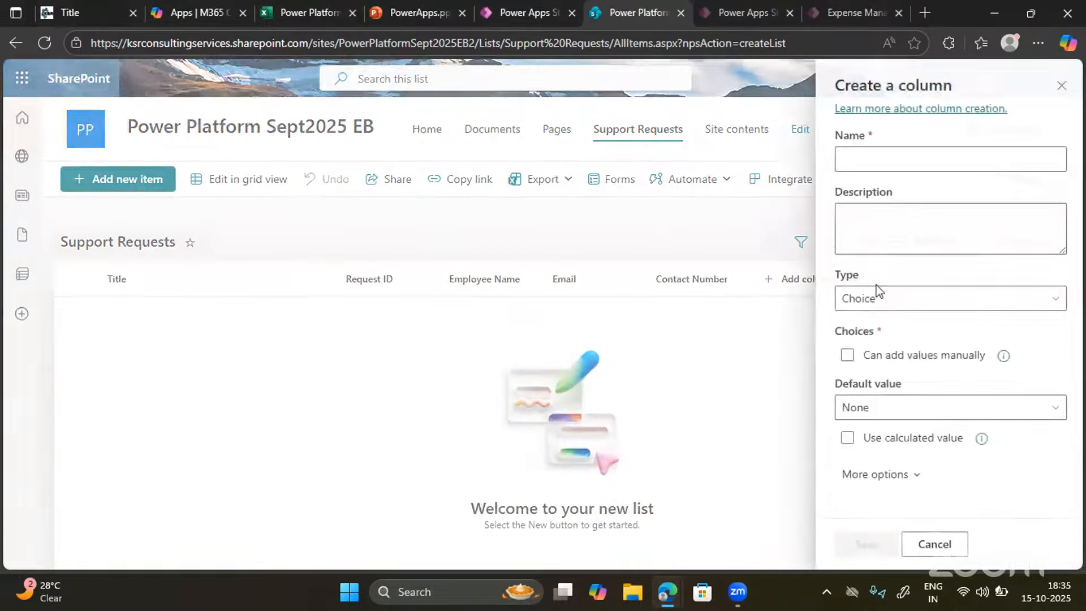
{"action": "left_click", "coordinate": [888, 352]}
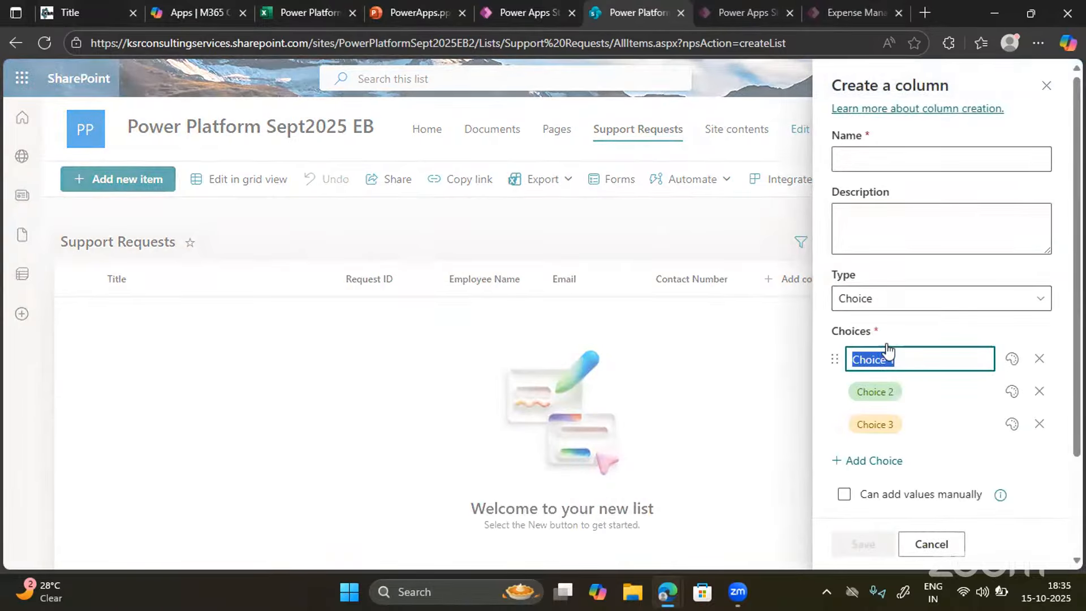
{"action": "type", "text": "FIna"}
{"action": "key", "text": "BackSpace"}
{"action": "key", "text": "BackSpace"}
{"action": "key", "text": "BackSpace"}
{"action": "type", "text": "inance"}
{"action": "key", "text": "Tab"}
{"action": "type", "text": "It"}
{"action": "key", "text": "Tab"}
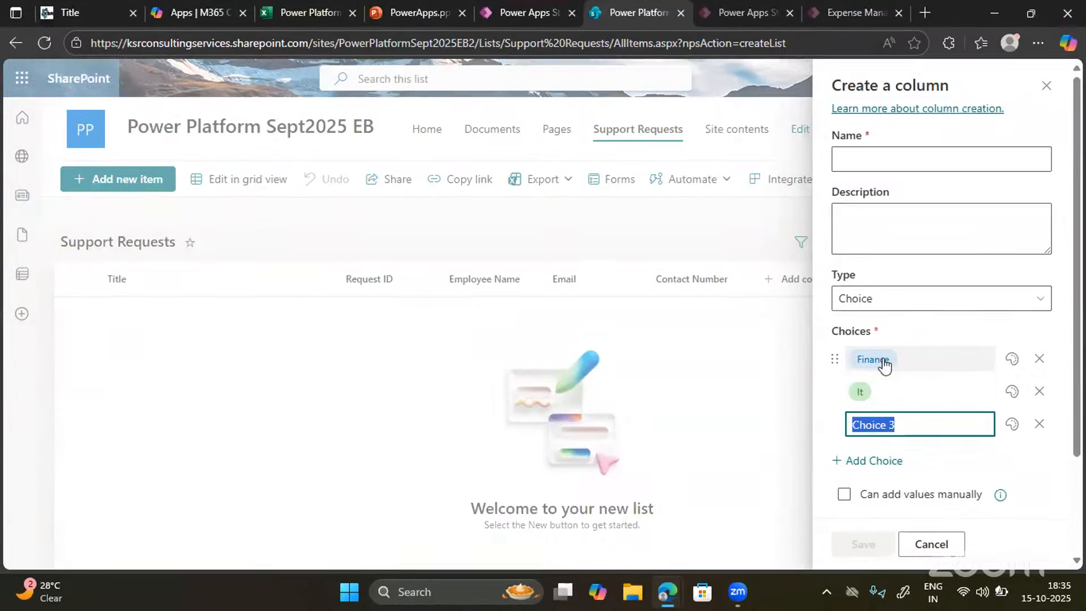
Correct the second choice to "IT" in capitals and set the third choice to "HR"
{"action": "left_click", "coordinate": [860, 392]}
{"action": "double_click", "coordinate": [859, 392]}
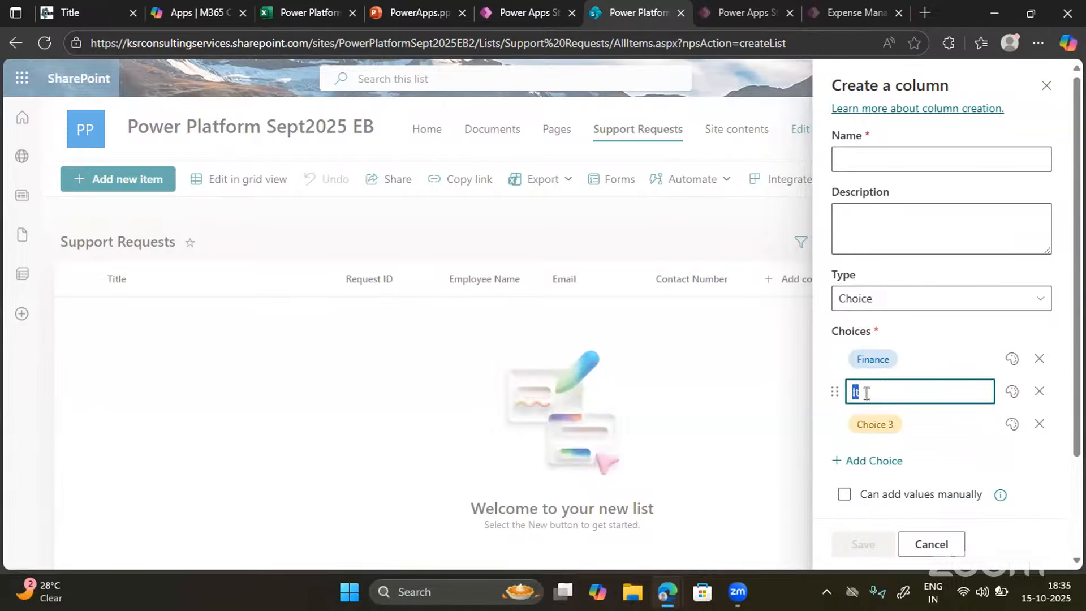
{"action": "key", "text": "BackSpace"}
{"action": "type", "text": "IT"}
{"action": "key", "text": "Tab"}
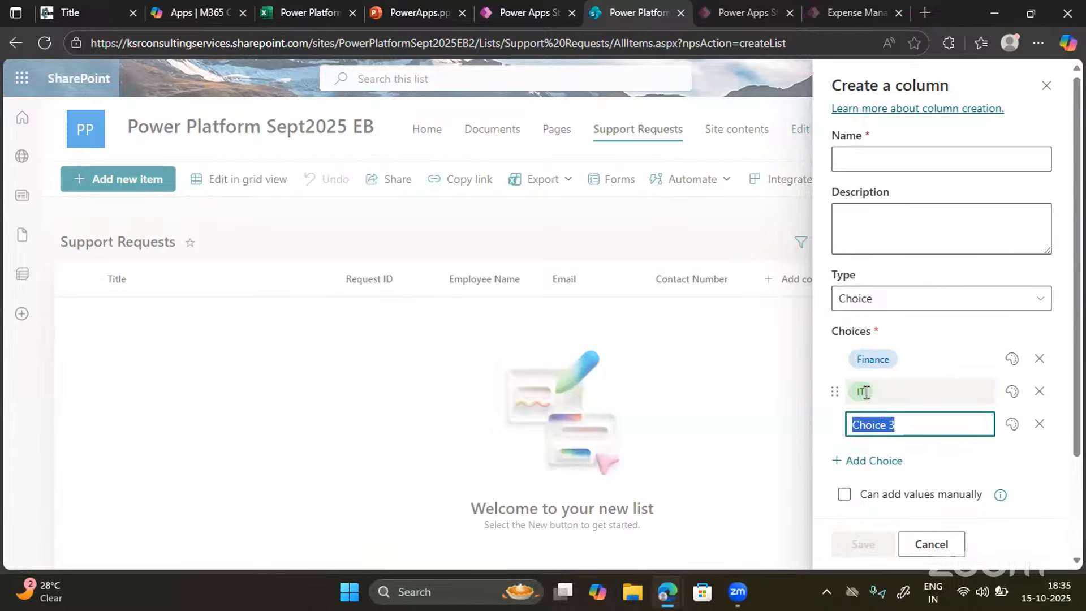
{"action": "type", "text": "HR"}
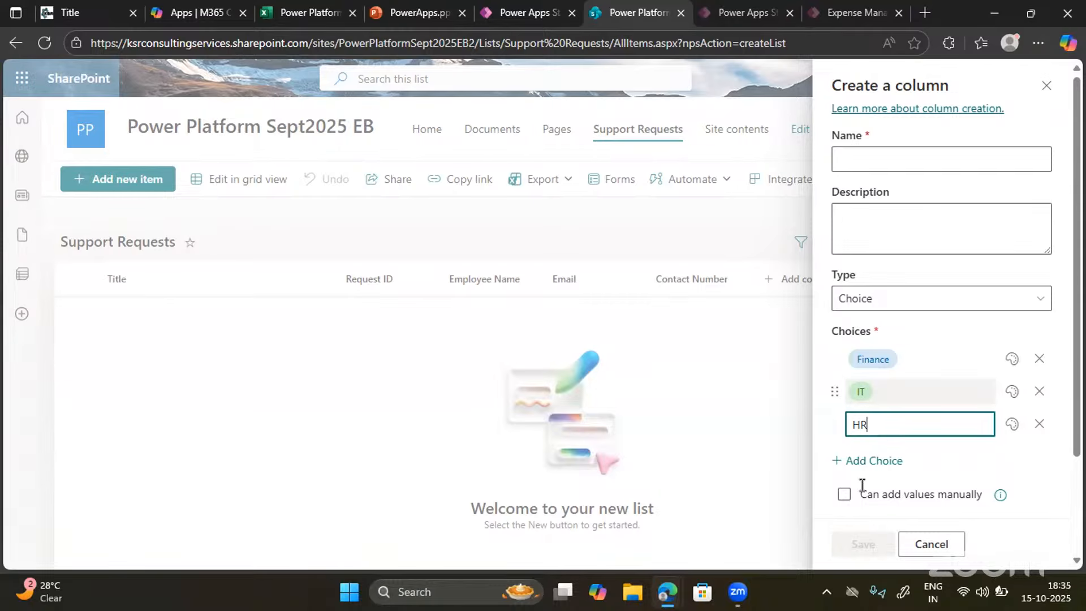
Name the new choice column "Department" and save it to the list
{"action": "left_click", "coordinate": [870, 156]}
{"action": "type", "text": "Department"}
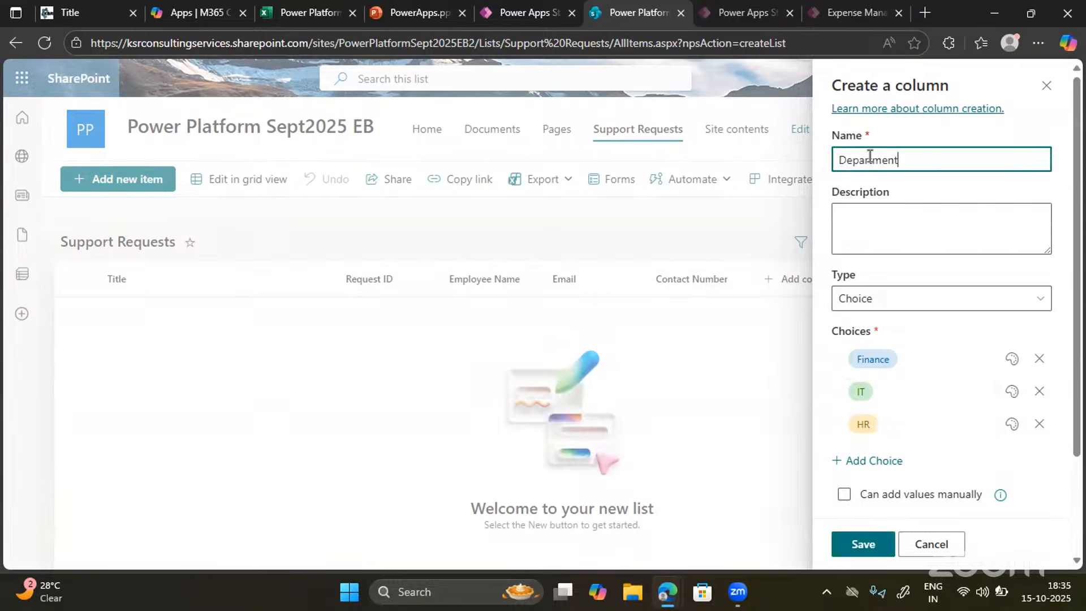
{"action": "key", "text": "Return"}
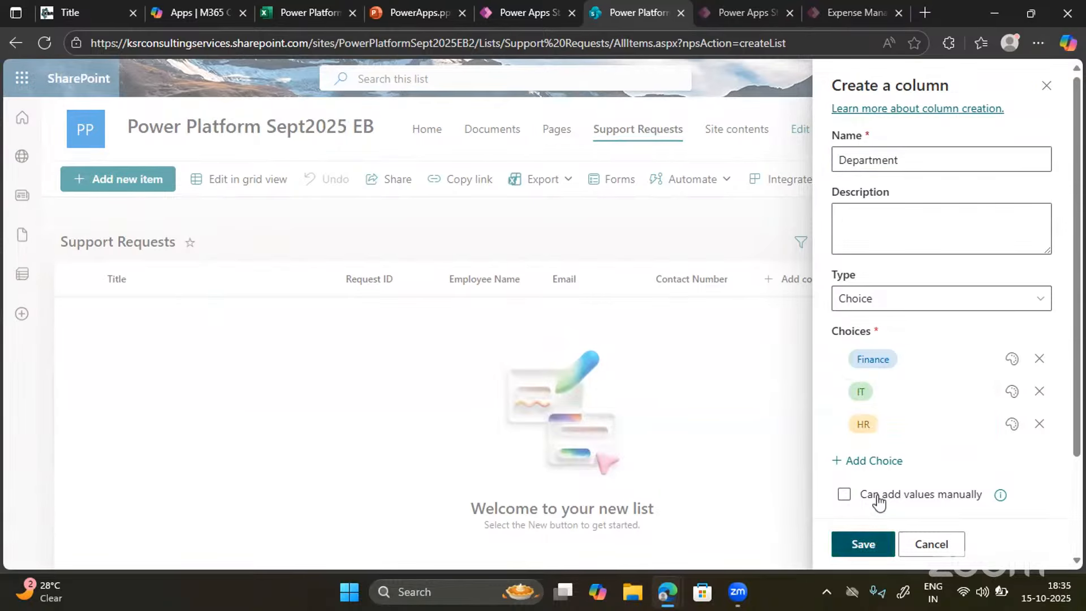
Switch to the Excel workbook and copy the field name "Emp ID" from cell A7 of Sheet4
{"action": "left_click", "coordinate": [292, 10]}
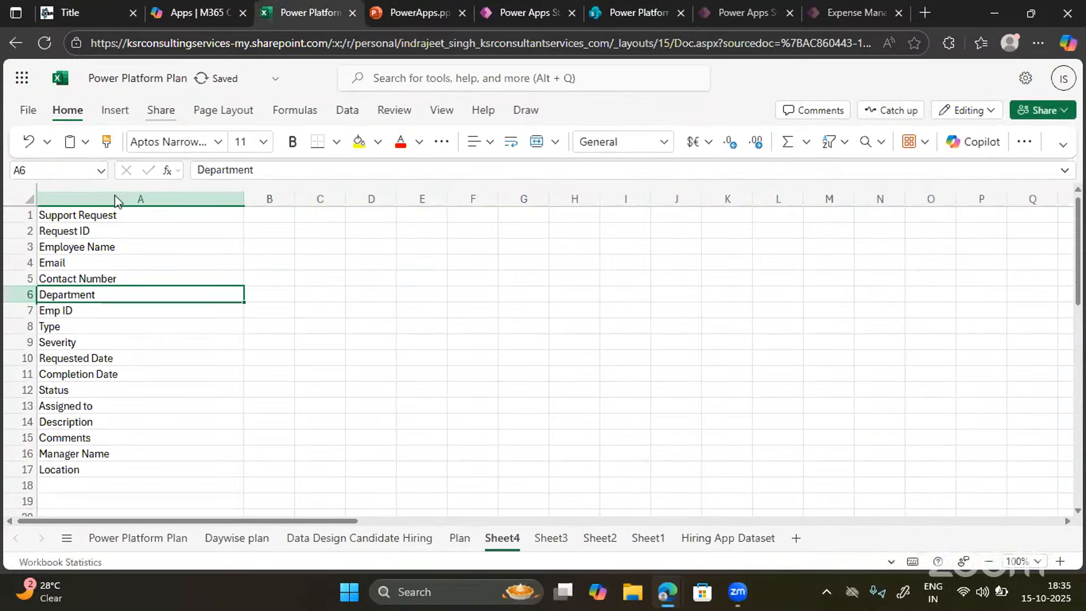
{"action": "left_click", "coordinate": [104, 307]}
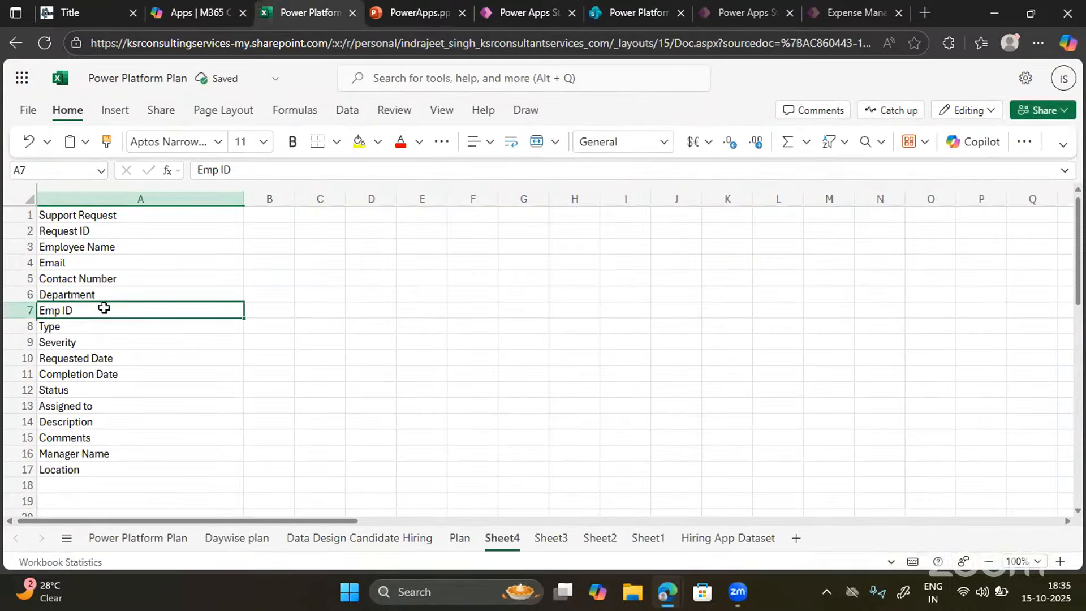
{"action": "left_click", "coordinate": [244, 169]}
{"action": "key", "text": "ctrl+a"}
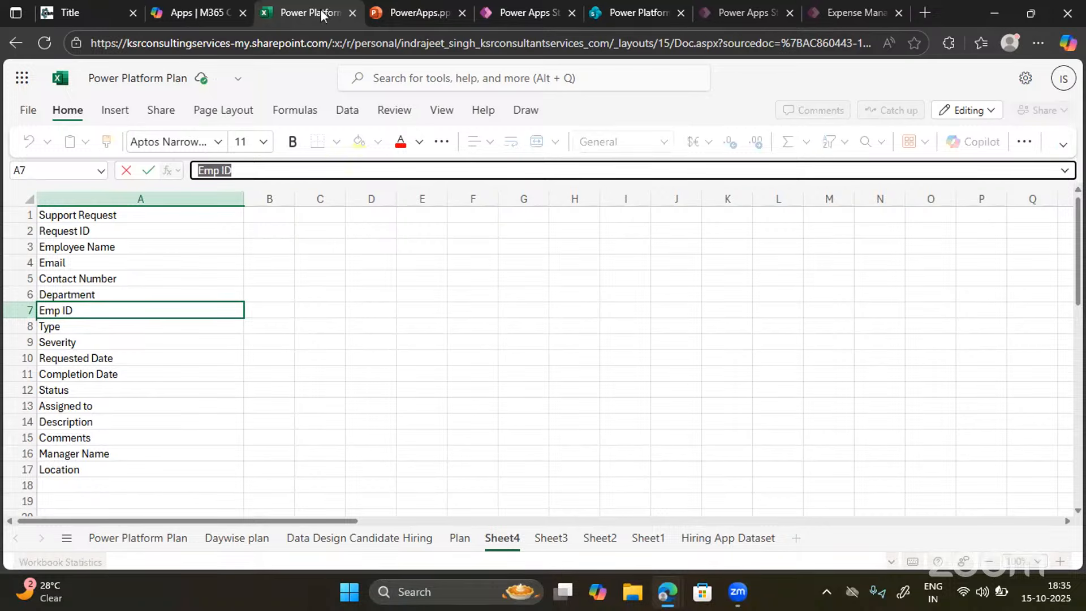
Return to the SharePoint list and add a single-line text column named "Emp ID"
{"action": "left_click", "coordinate": [631, 11]}
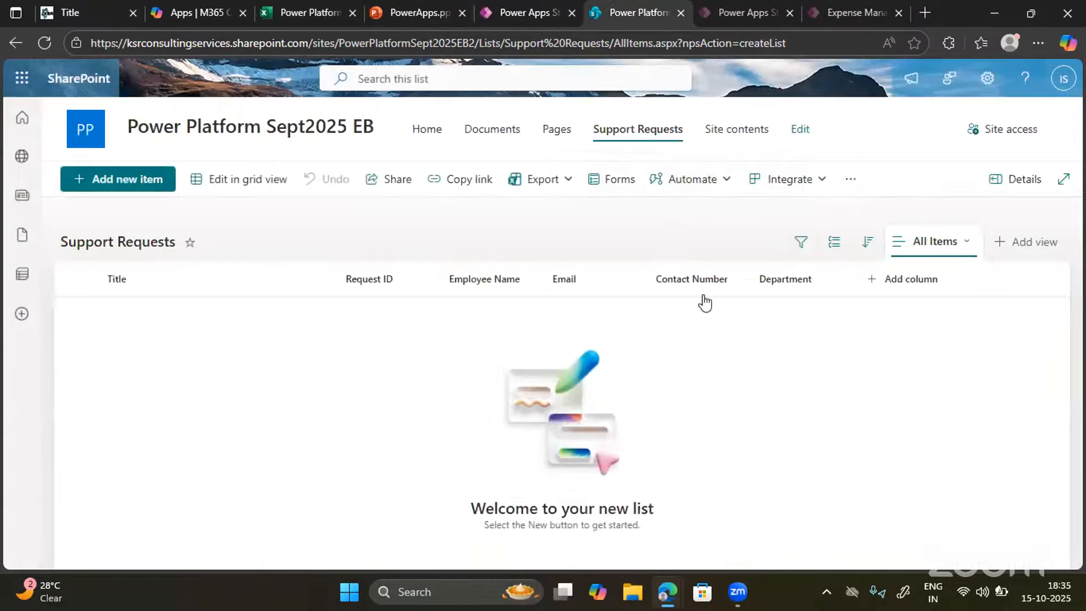
{"action": "left_click", "coordinate": [902, 287]}
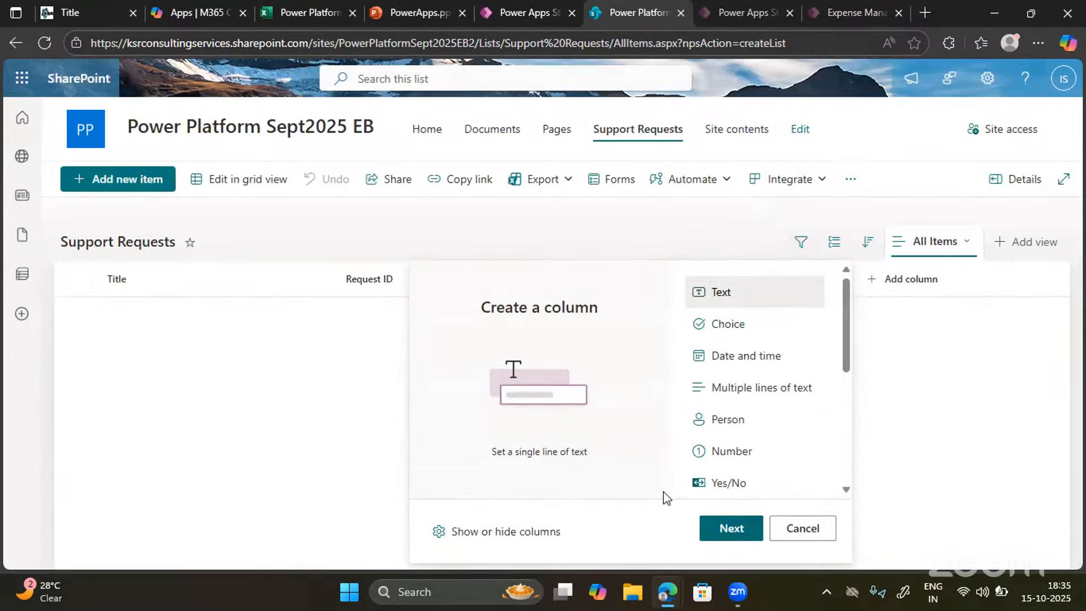
{"action": "left_click", "coordinate": [730, 526]}
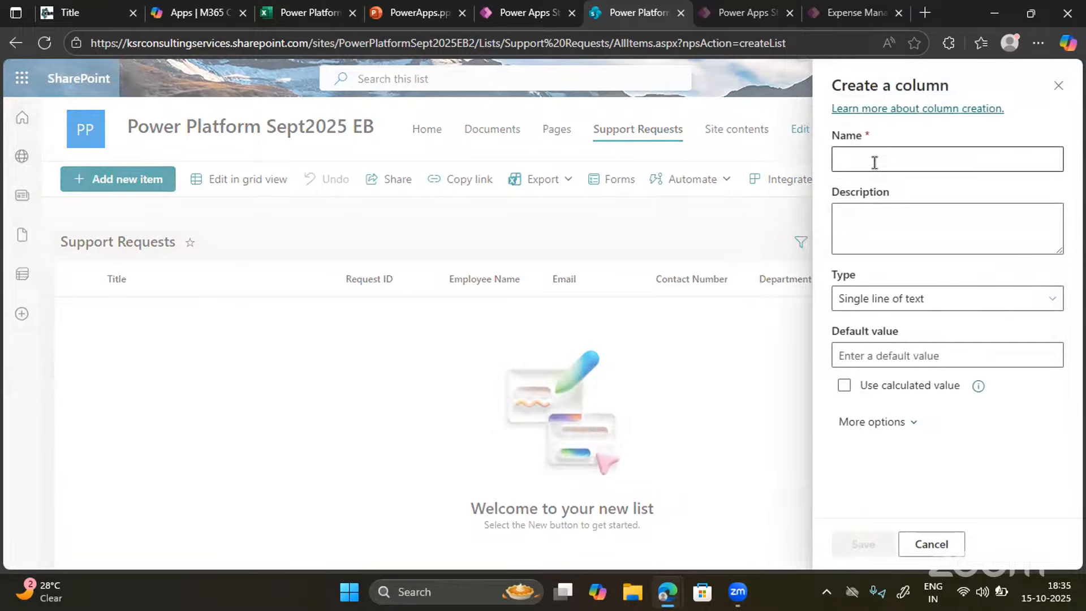
{"action": "left_click", "coordinate": [874, 163]}
{"action": "type", "text": "Emp ID"}
{"action": "left_click", "coordinate": [830, 497]}
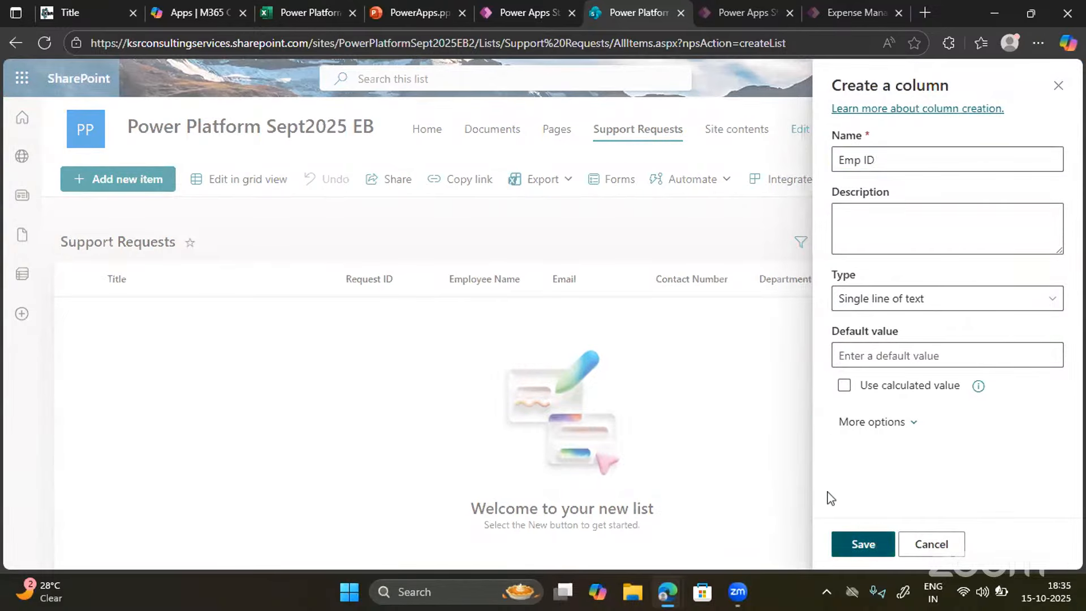
{"action": "left_click", "coordinate": [863, 544]}
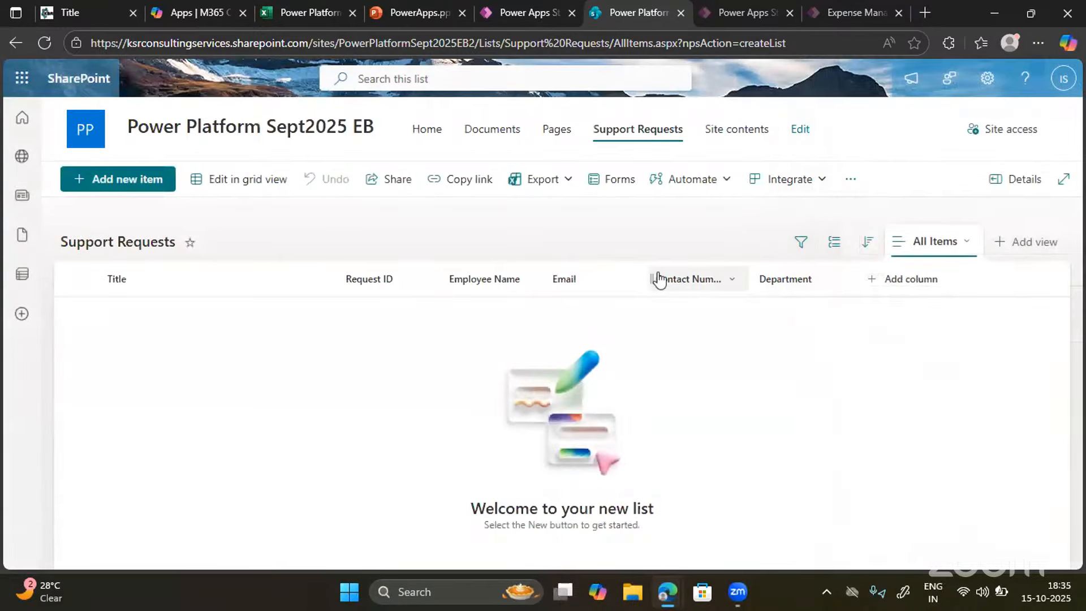
Switch to the Excel workbook and copy the field name "Type" from cell A8 of Sheet4
{"action": "left_click", "coordinate": [282, 23]}
{"action": "left_click", "coordinate": [92, 326]}
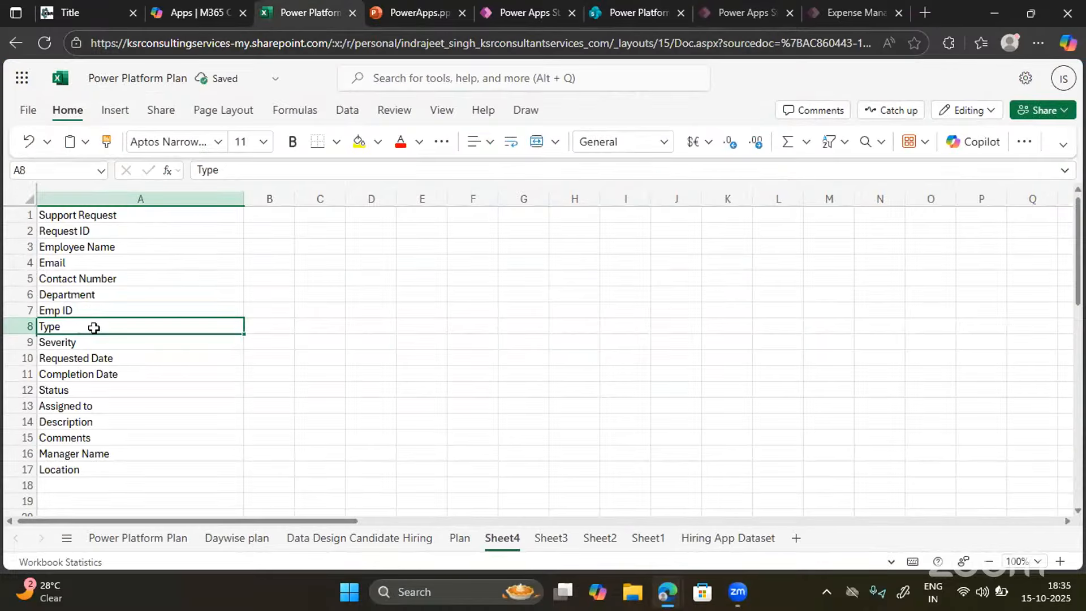
{"action": "double_click", "coordinate": [211, 171]}
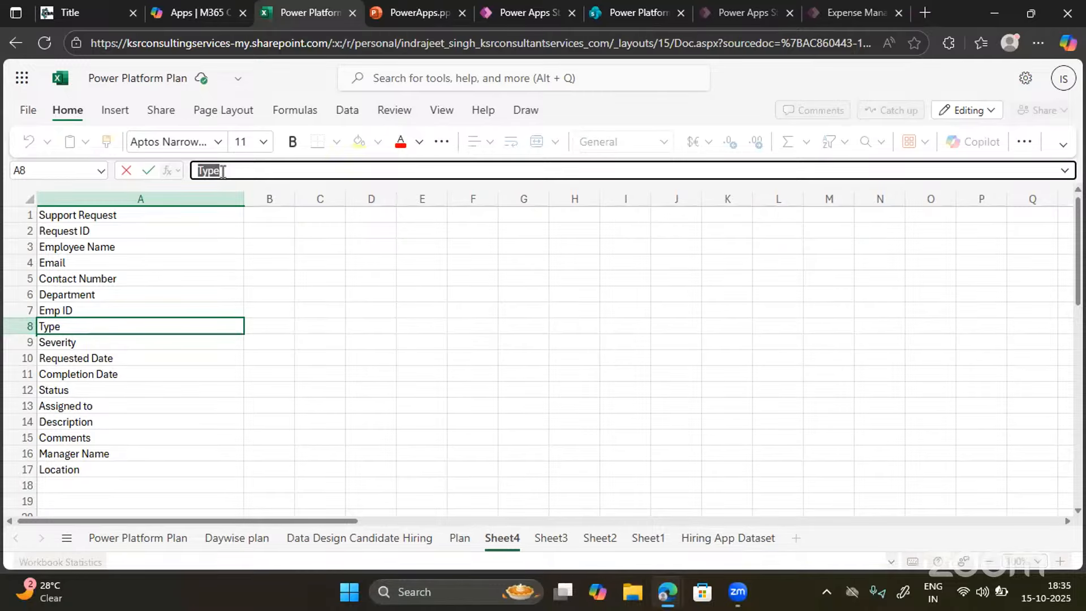
Switch to the SharePoint list and start a new choice column named "Type"
{"action": "left_click", "coordinate": [621, 17]}
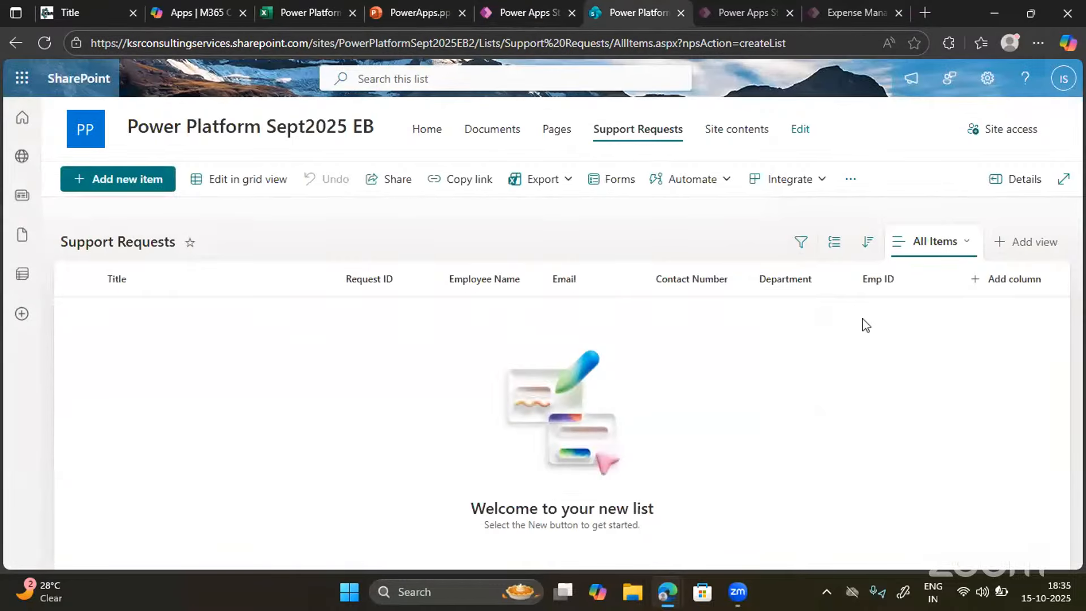
{"action": "left_click", "coordinate": [1010, 295]}
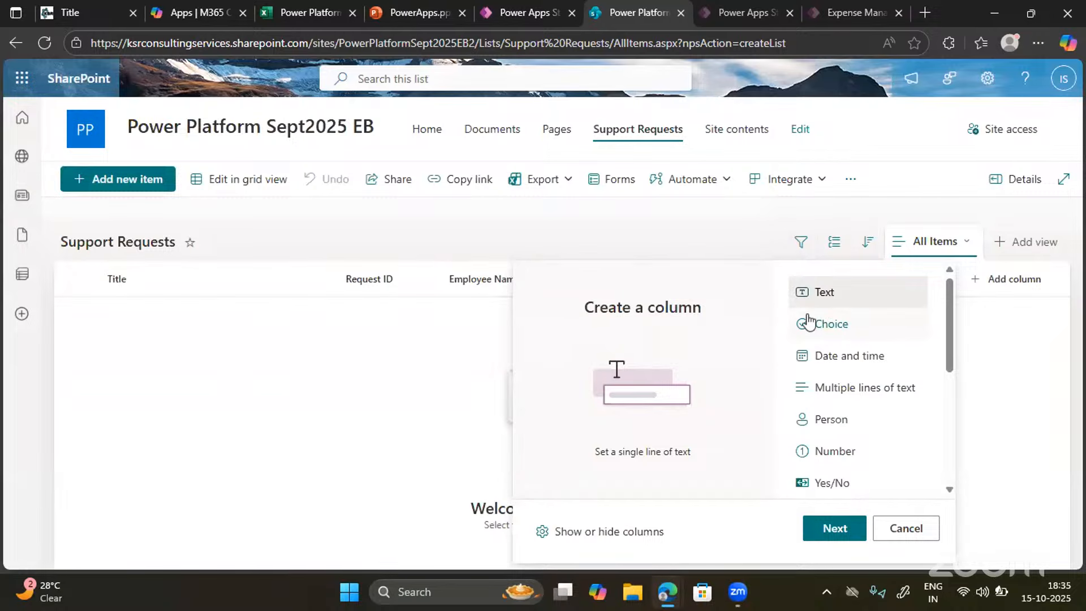
{"action": "left_click", "coordinate": [829, 335]}
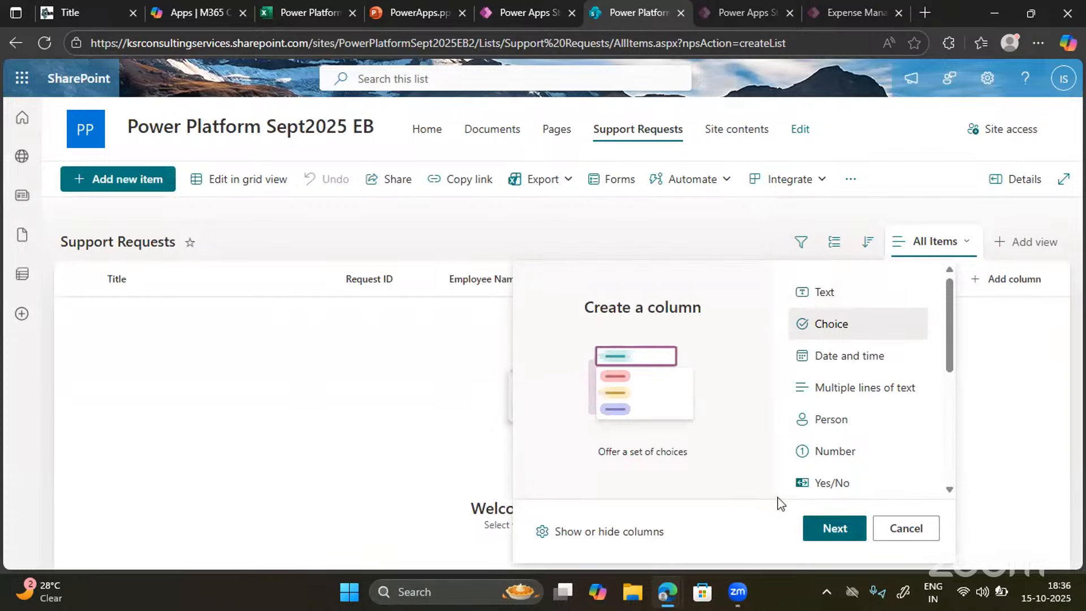
{"action": "left_click", "coordinate": [829, 526]}
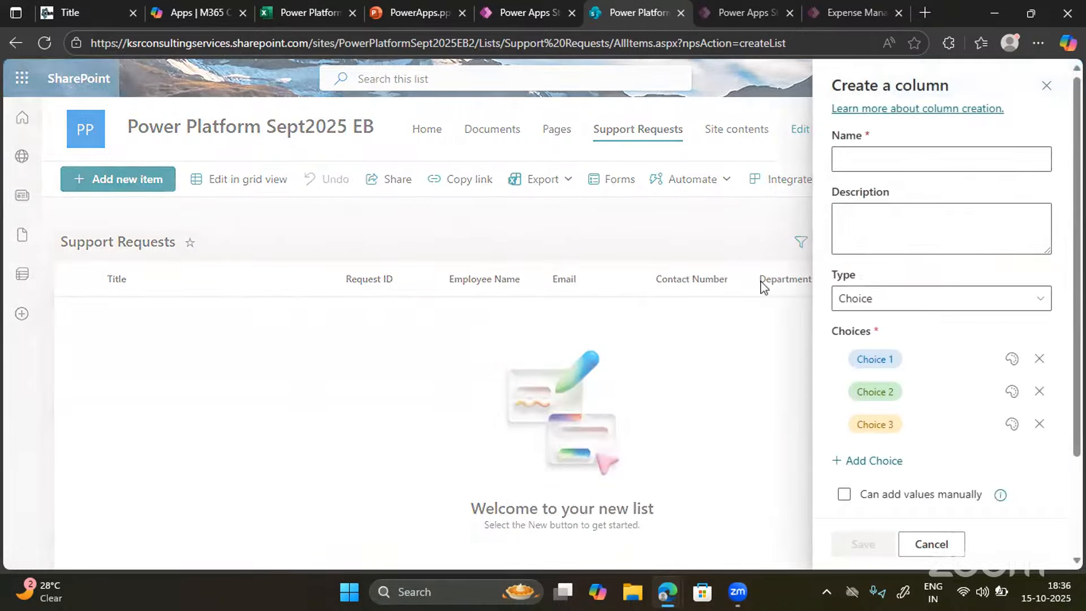
{"action": "left_click", "coordinate": [870, 159]}
{"action": "type", "text": "Type"}
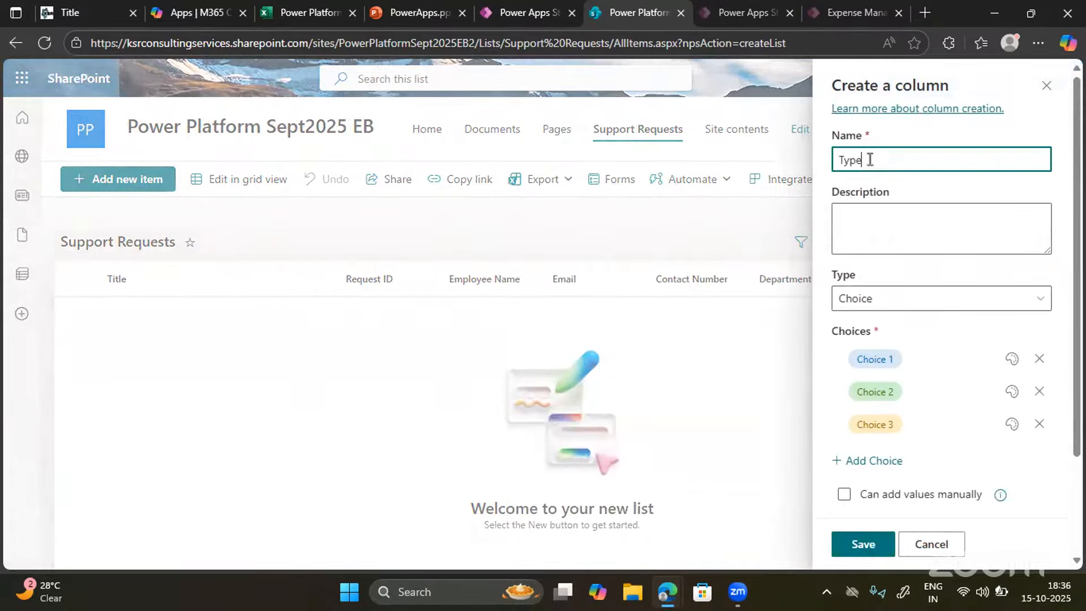
Replace the column's default choices with Software, Hardware and Break Fix, and try to save it under the name "Type"
{"action": "left_click", "coordinate": [878, 358]}
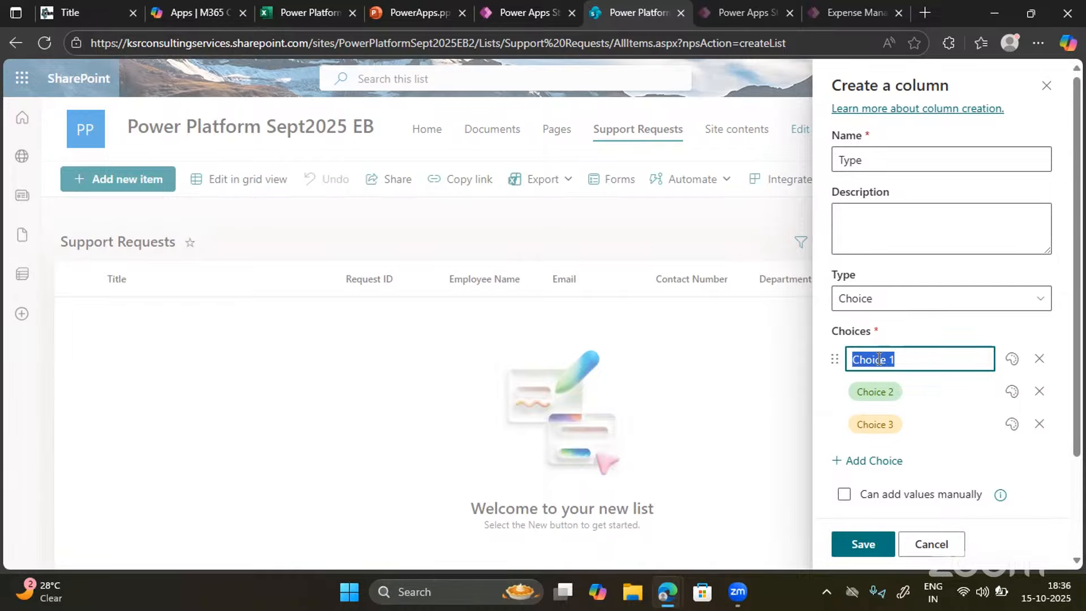
{"action": "key", "text": "BackSpace"}
{"action": "type", "text": "Software"}
{"action": "key", "text": "Return"}
{"action": "type", "text": "Hardware"}
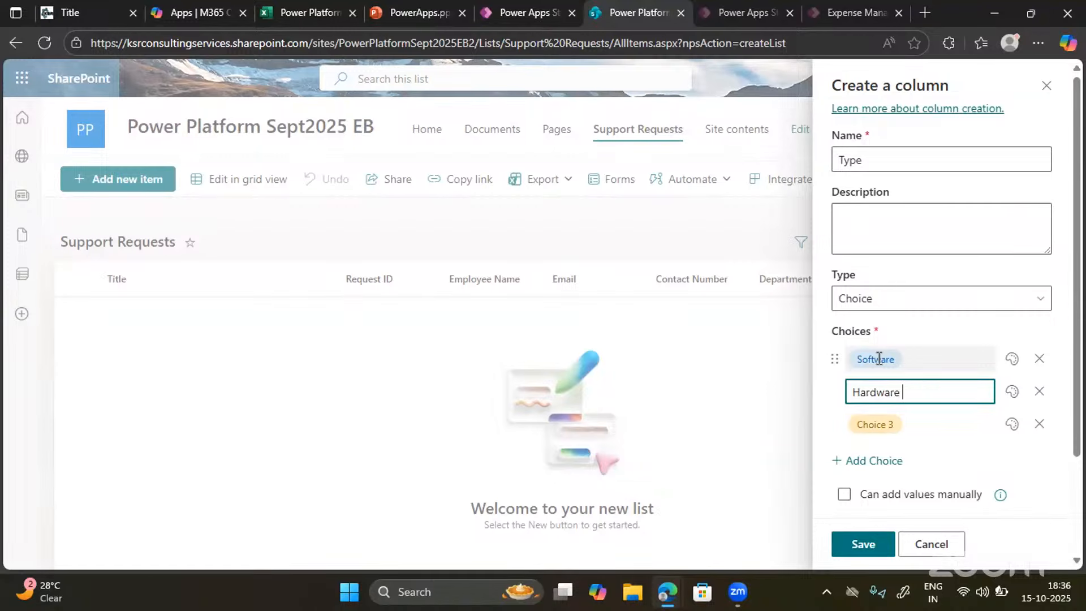
{"action": "key", "text": "Return"}
{"action": "type", "text": "Brea"}
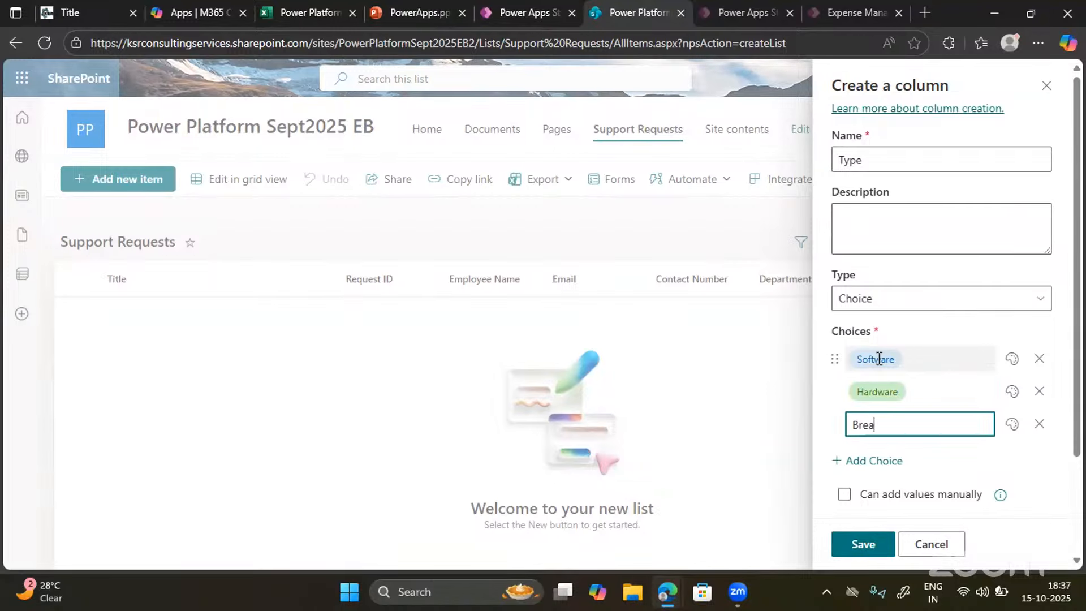
{"action": "type", "text": "kfi"}
{"action": "key", "text": "BackSpace"}
{"action": "type", "text": "Fix"}
{"action": "key", "text": "Return"}
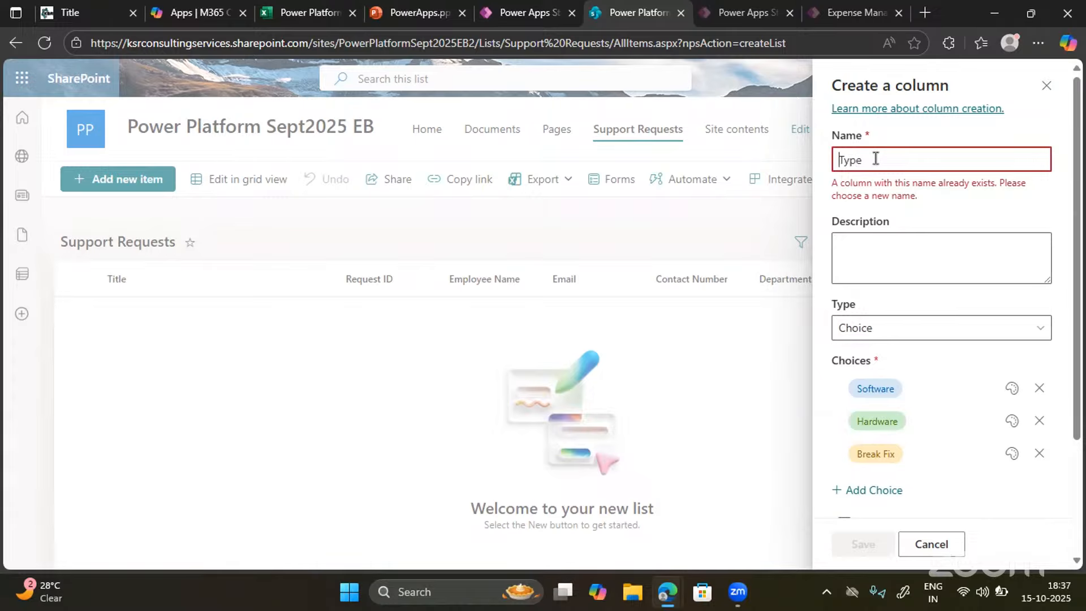
Rename the new choice column "Request Type" and save it to the list
{"action": "type", "text": "Request"}
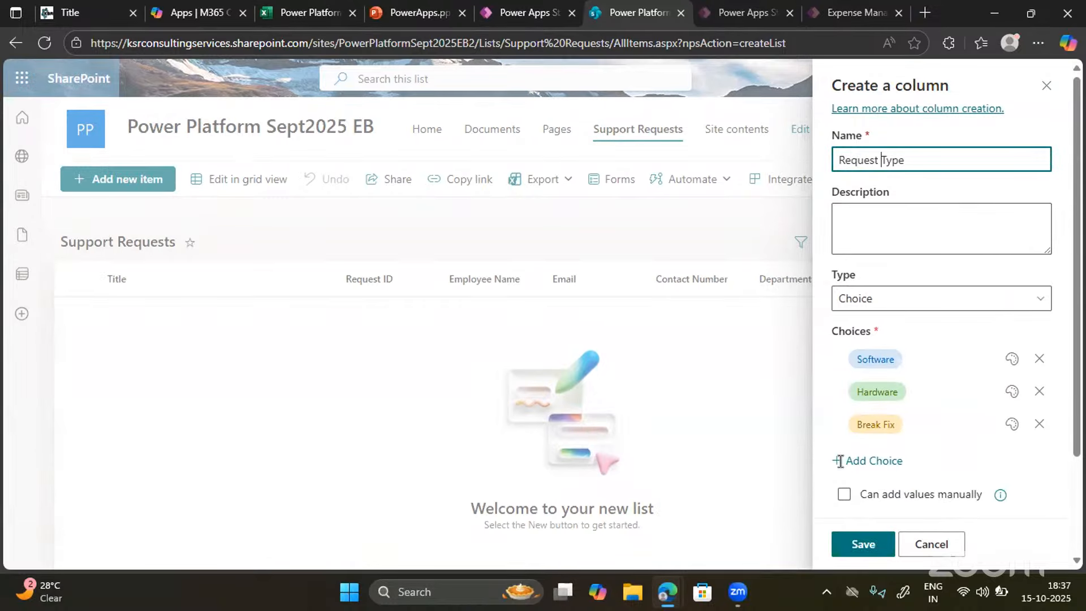
{"action": "left_click", "coordinate": [848, 544]}
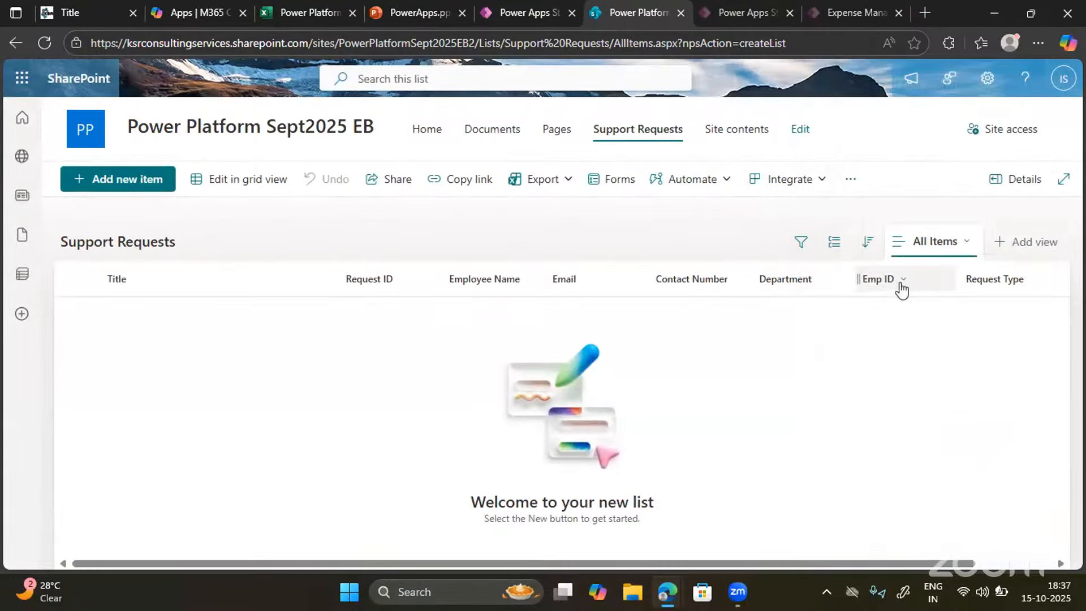
{"action": "scroll", "coordinate": [911, 289], "scroll_direction": "right", "scroll_amount": 2}
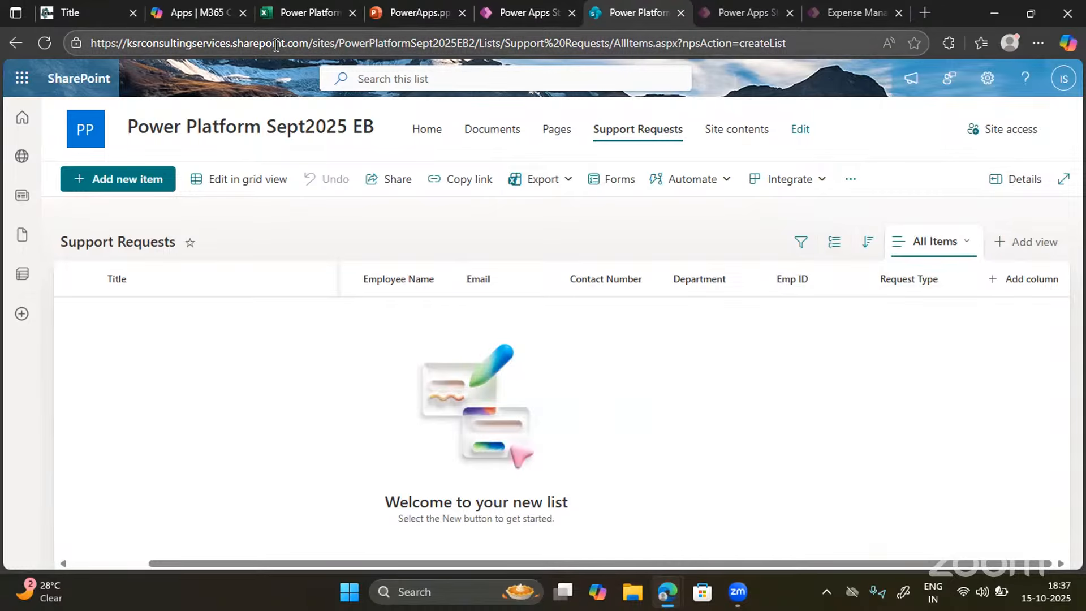
Switch to the Excel workbook and copy the field name "Severity" from cell A9 of Sheet4
{"action": "left_click", "coordinate": [305, 12]}
{"action": "left_click", "coordinate": [79, 346]}
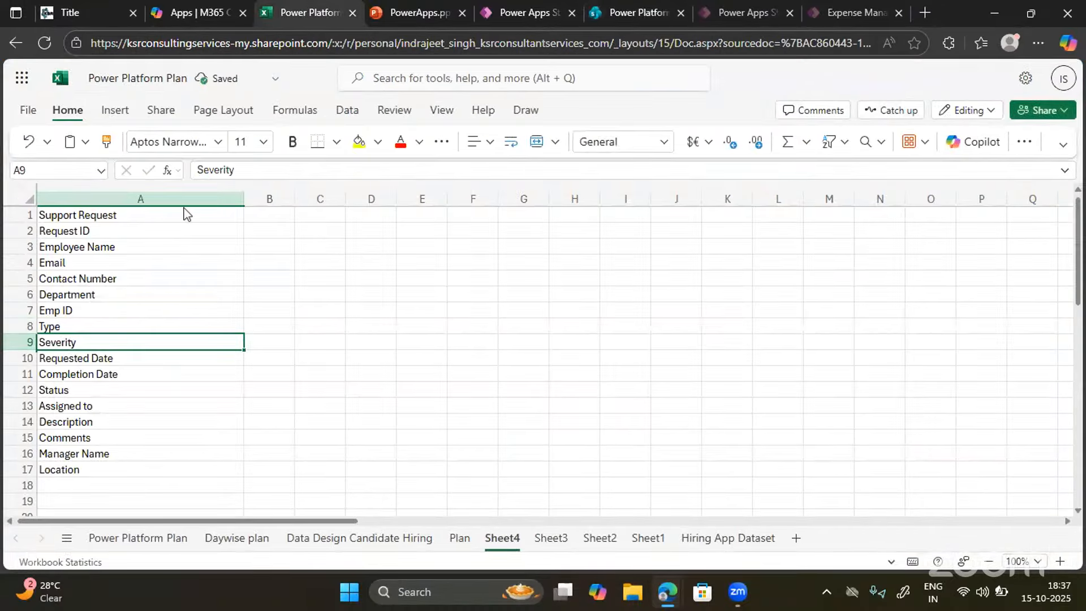
{"action": "left_click", "coordinate": [214, 170]}
{"action": "double_click", "coordinate": [214, 170]}
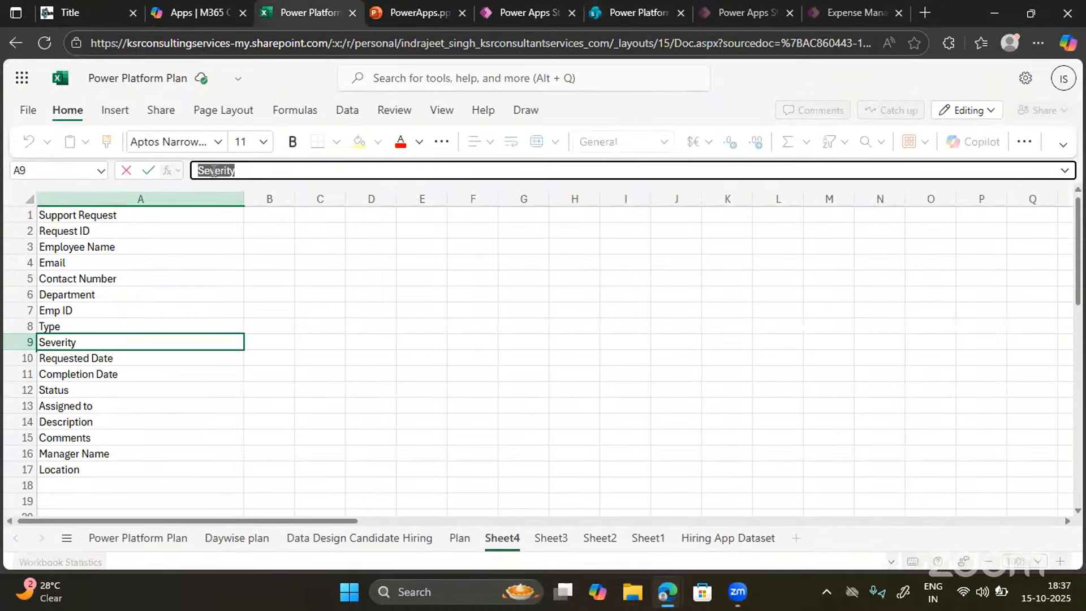
Return to the SharePoint list and start a new choice column named "Severity"
{"action": "left_click", "coordinate": [638, 11]}
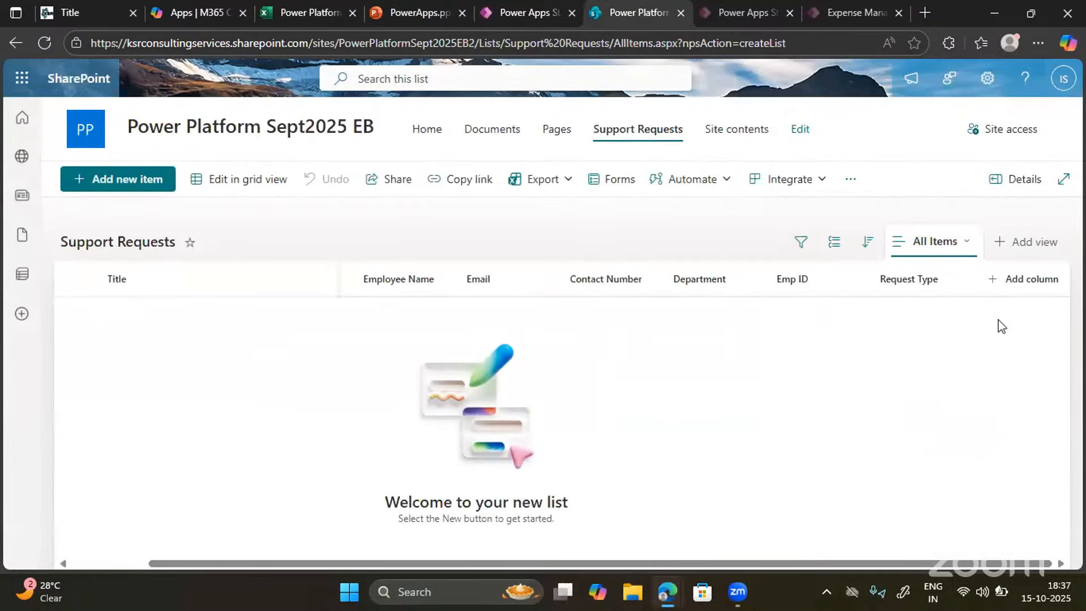
{"action": "left_click", "coordinate": [1019, 296]}
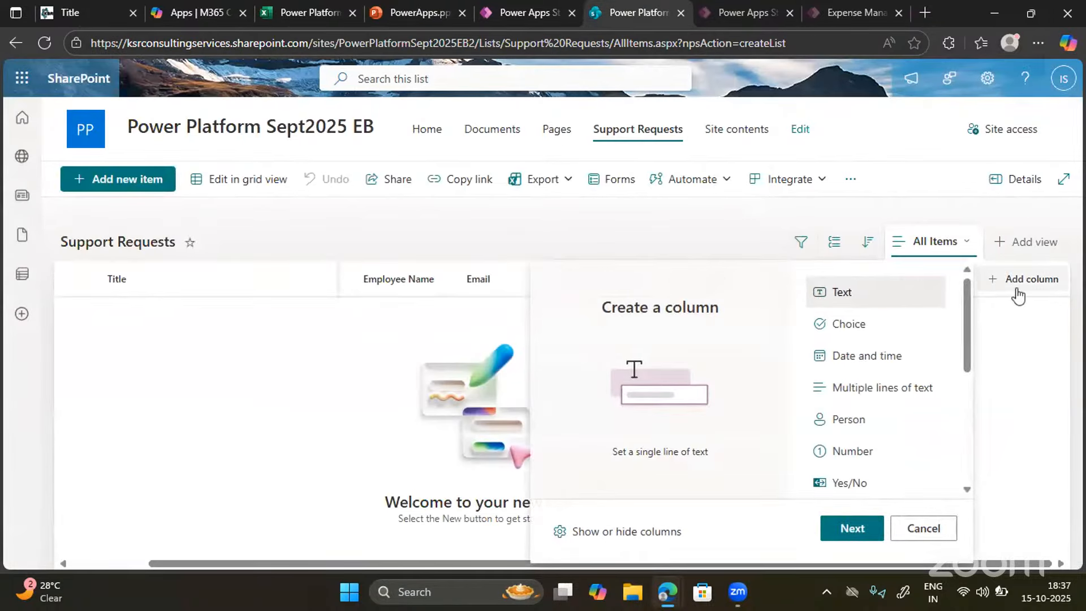
{"action": "left_click", "coordinate": [853, 333]}
{"action": "left_click", "coordinate": [852, 528]}
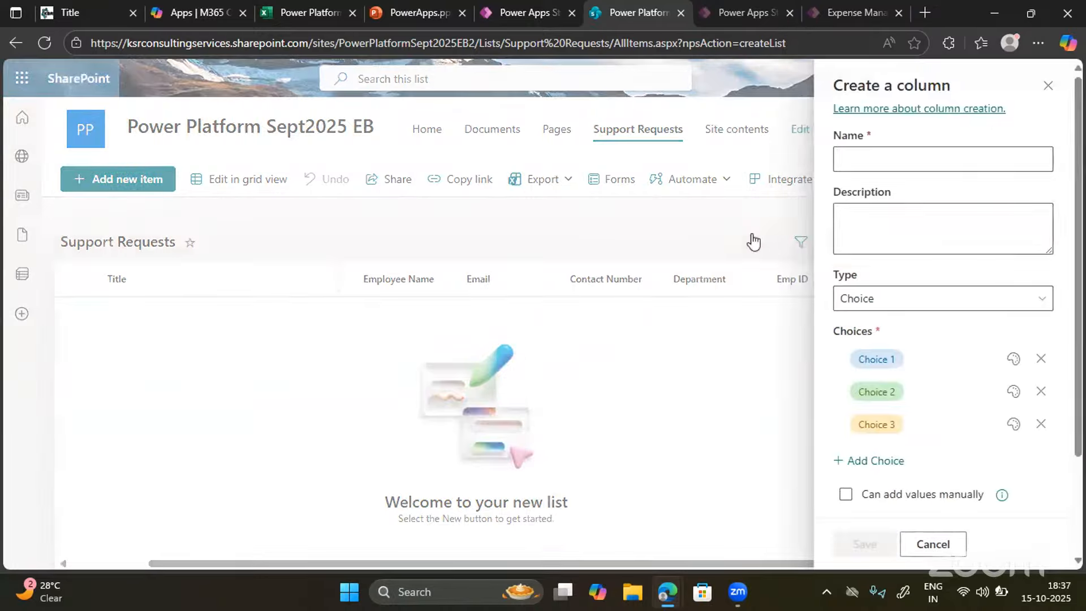
{"action": "left_click", "coordinate": [850, 158]}
{"action": "type", "text": "Severity"}
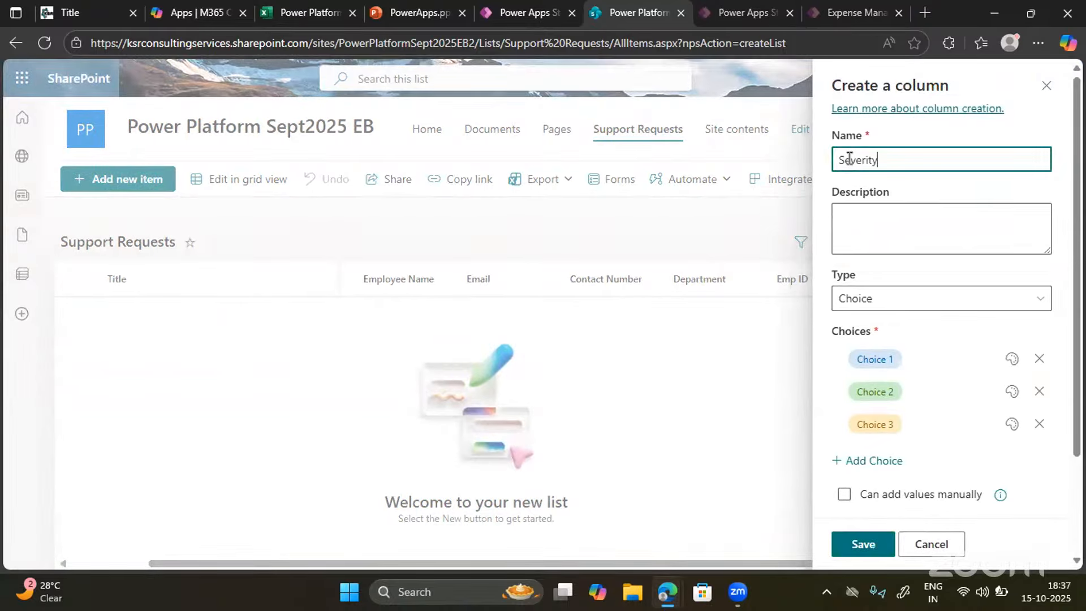
Replace the Severity column's default choices with Low, Medium and High, and save the column
{"action": "left_click", "coordinate": [882, 356]}
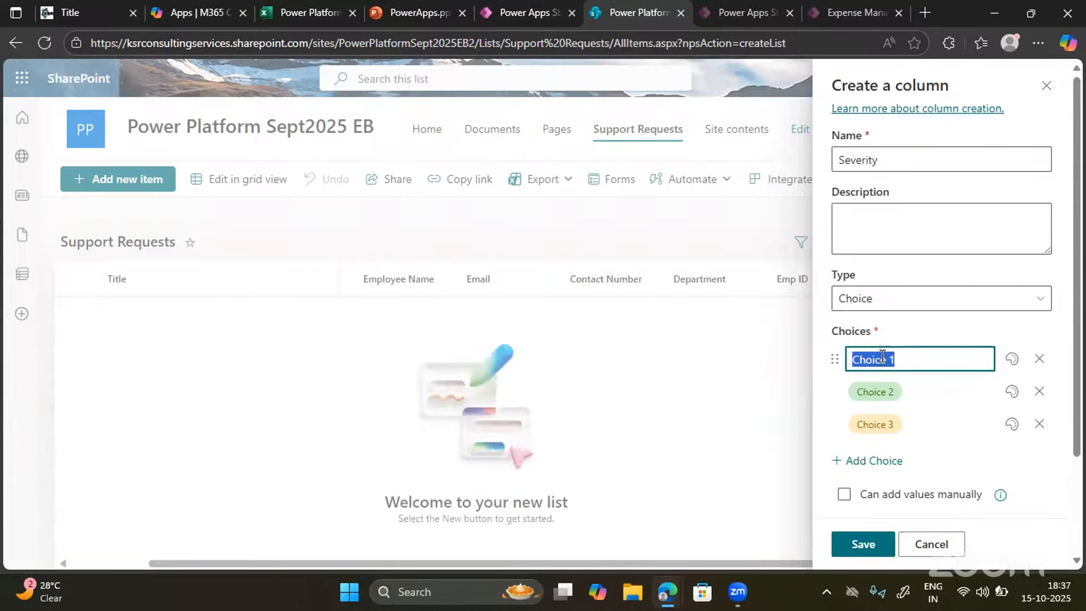
{"action": "type", "text": "Low"}
{"action": "key", "text": "Tab"}
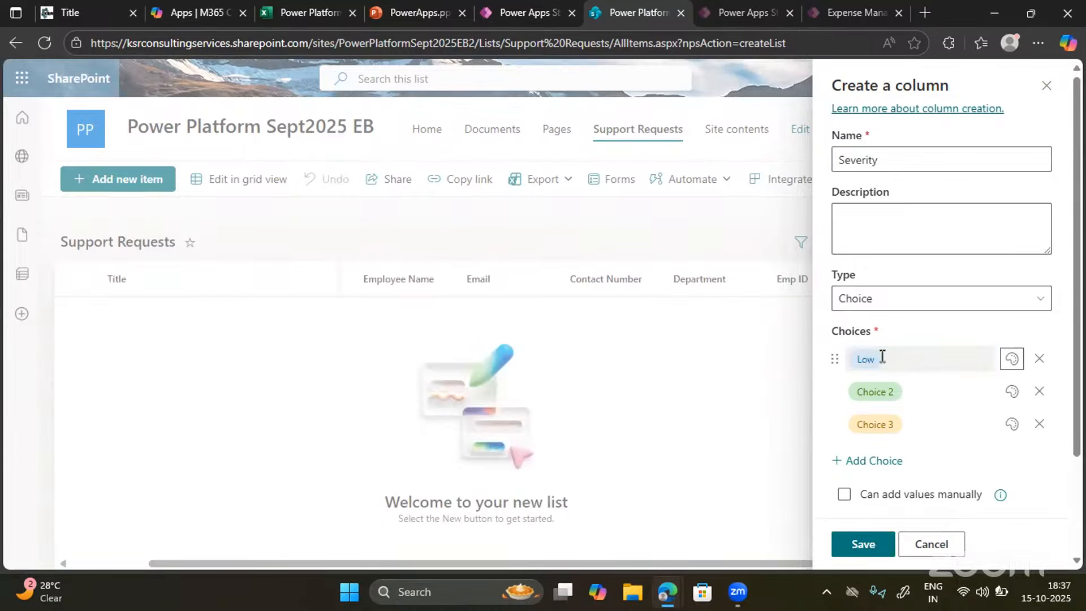
{"action": "left_click", "coordinate": [880, 390]}
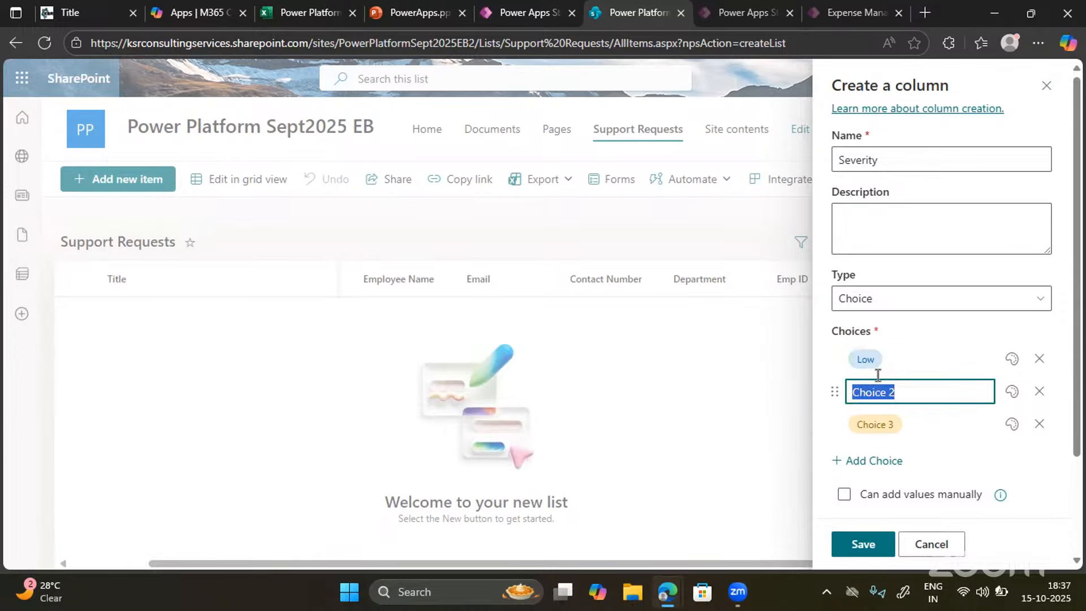
{"action": "type", "text": "Medium"}
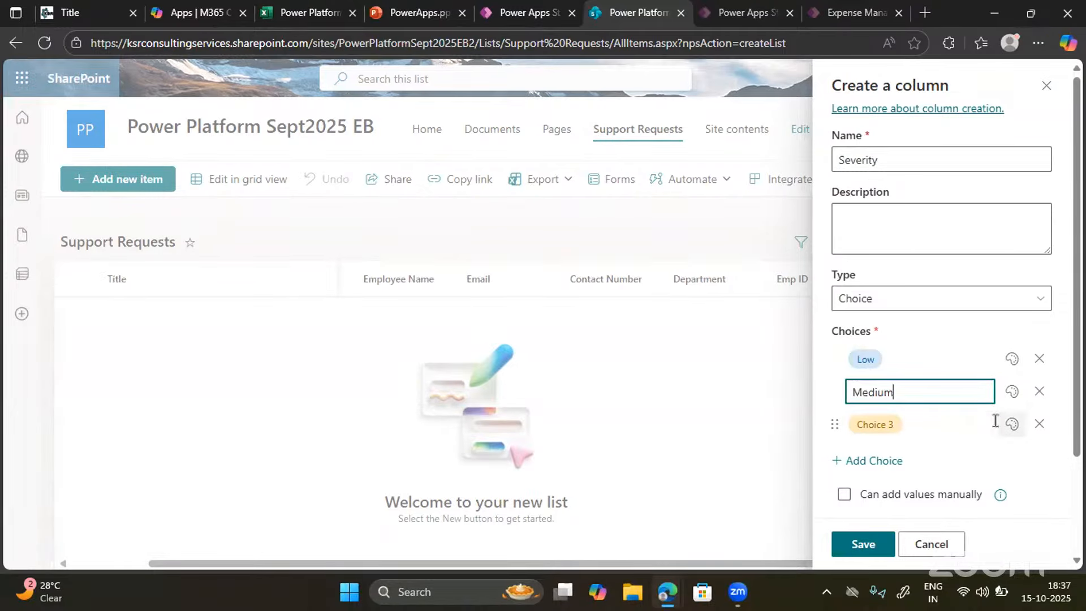
{"action": "left_click", "coordinate": [887, 463]}
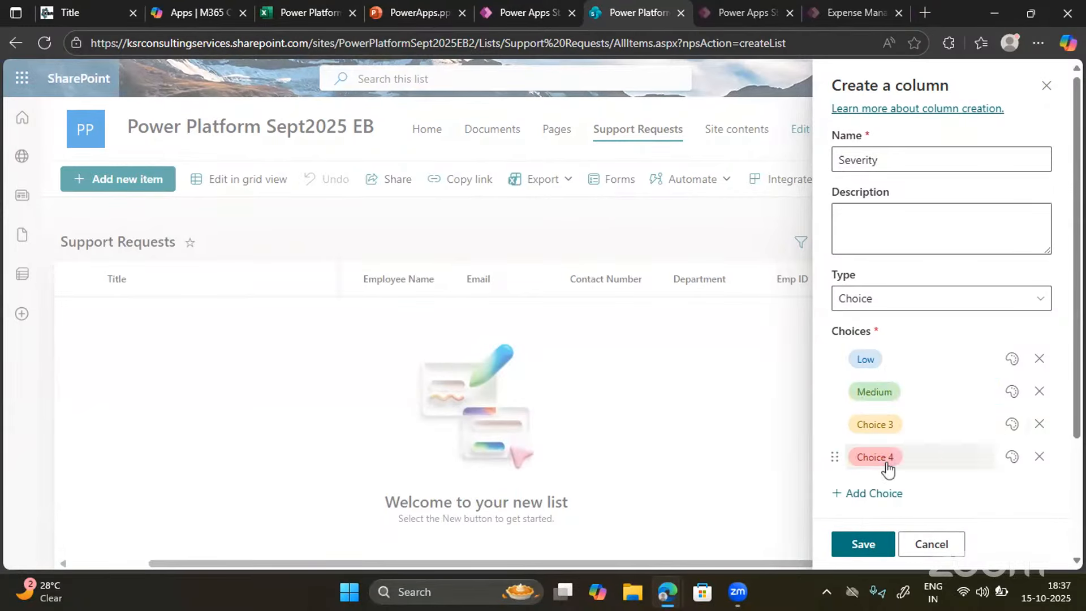
{"action": "left_click", "coordinate": [1040, 457]}
{"action": "left_click", "coordinate": [874, 424]}
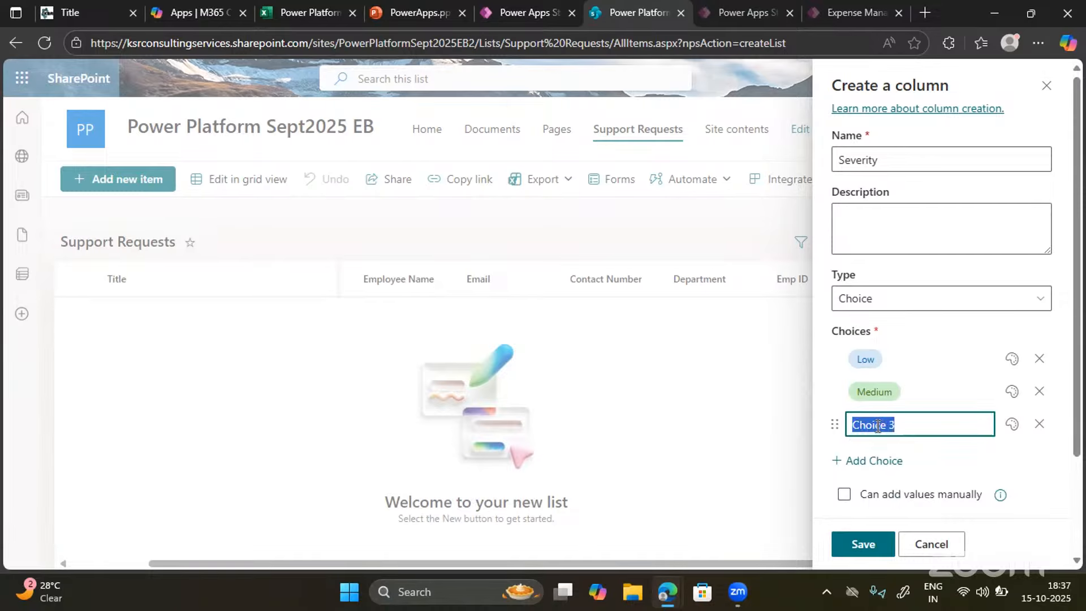
{"action": "type", "text": "High"}
{"action": "key", "text": "Return"}
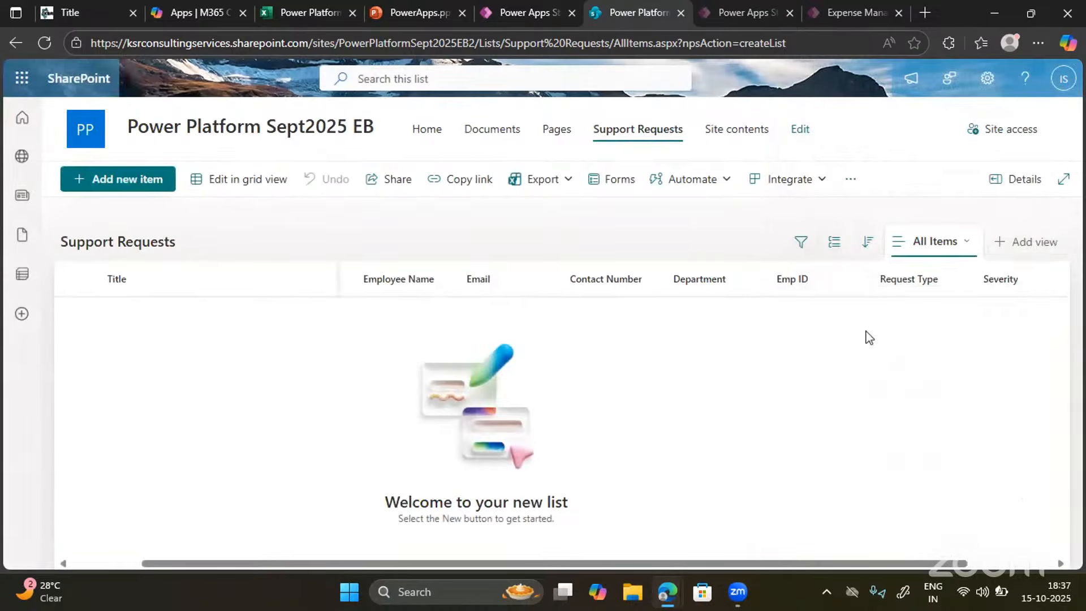
Switch to the Excel workbook and copy the field name "Requested Date" from cell A10 of Sheet4
{"action": "left_click", "coordinate": [291, 22]}
{"action": "key", "text": "Down"}
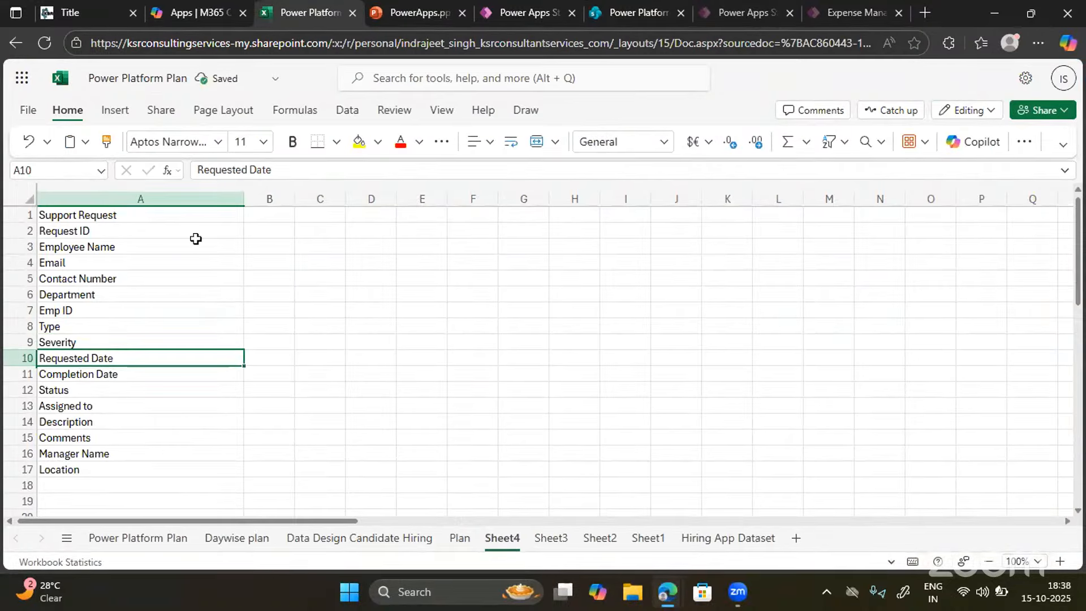
{"action": "left_click", "coordinate": [243, 171]}
{"action": "key", "text": "ctrl+a"}
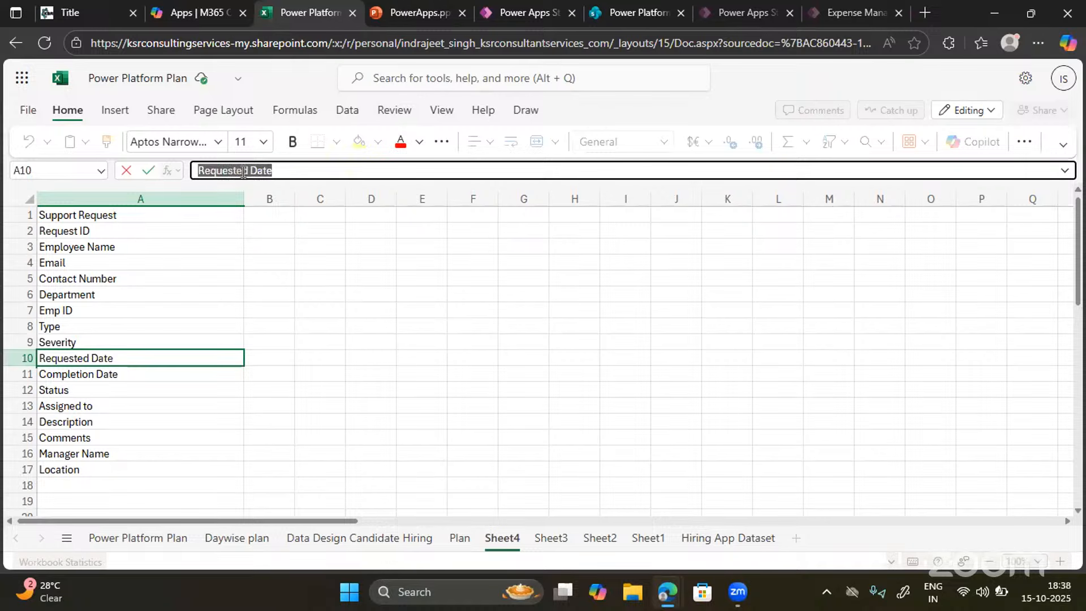
Return to the SharePoint list and start a new date and time column named "Requested Date"
{"action": "mouse_move", "coordinate": [581, 12]}
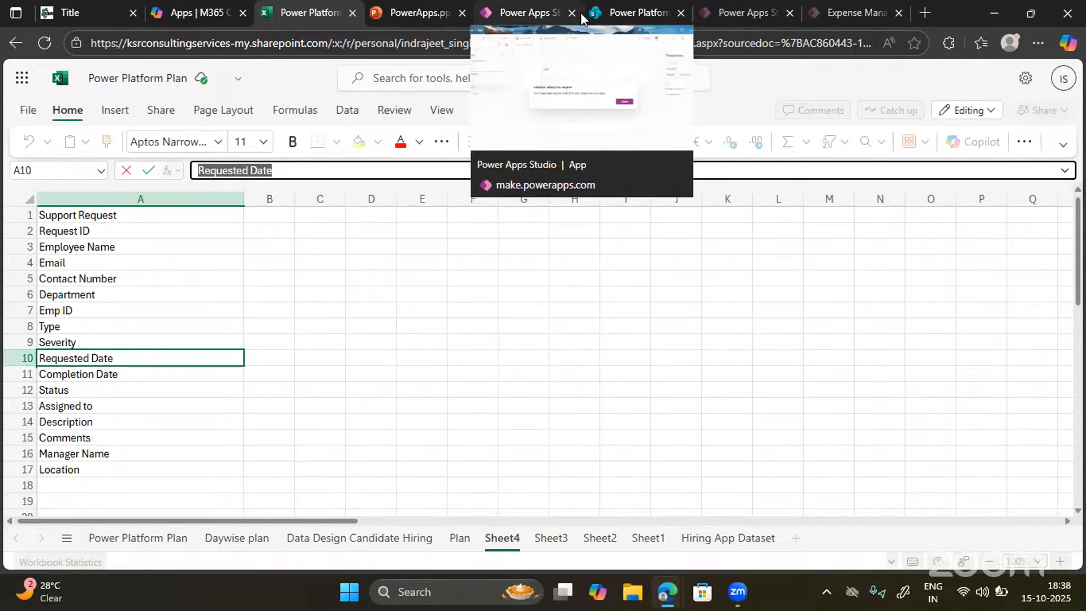
{"action": "left_click", "coordinate": [621, 12]}
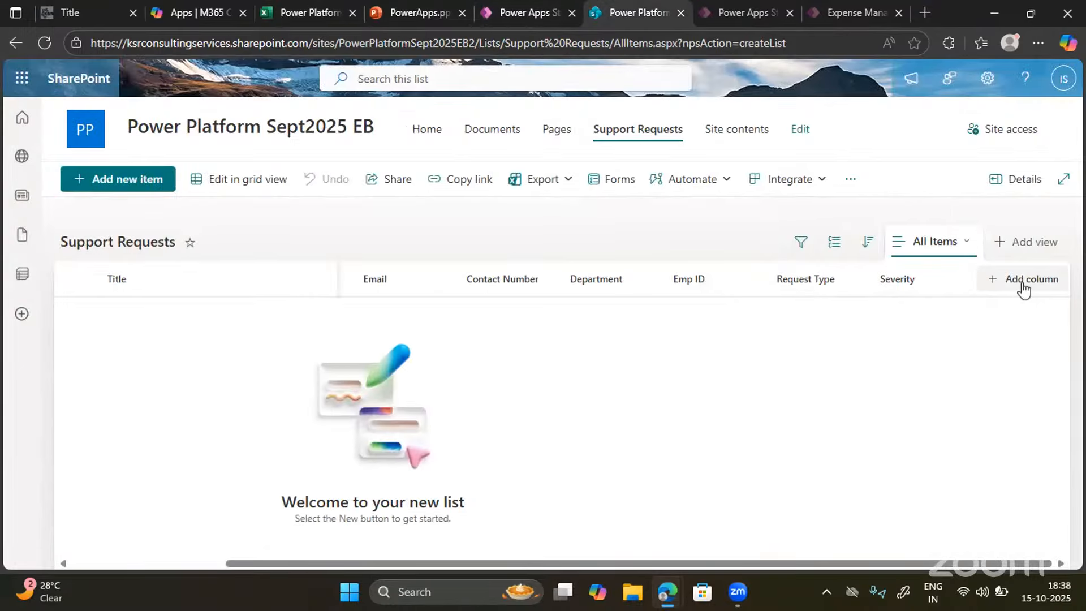
{"action": "left_click", "coordinate": [1024, 289]}
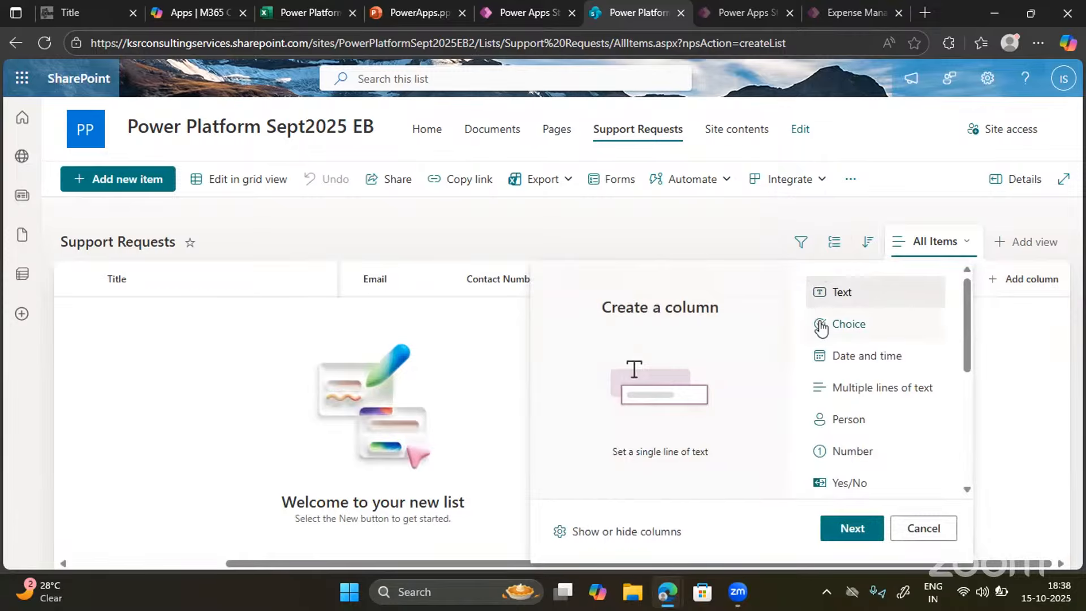
{"action": "left_click", "coordinate": [841, 367]}
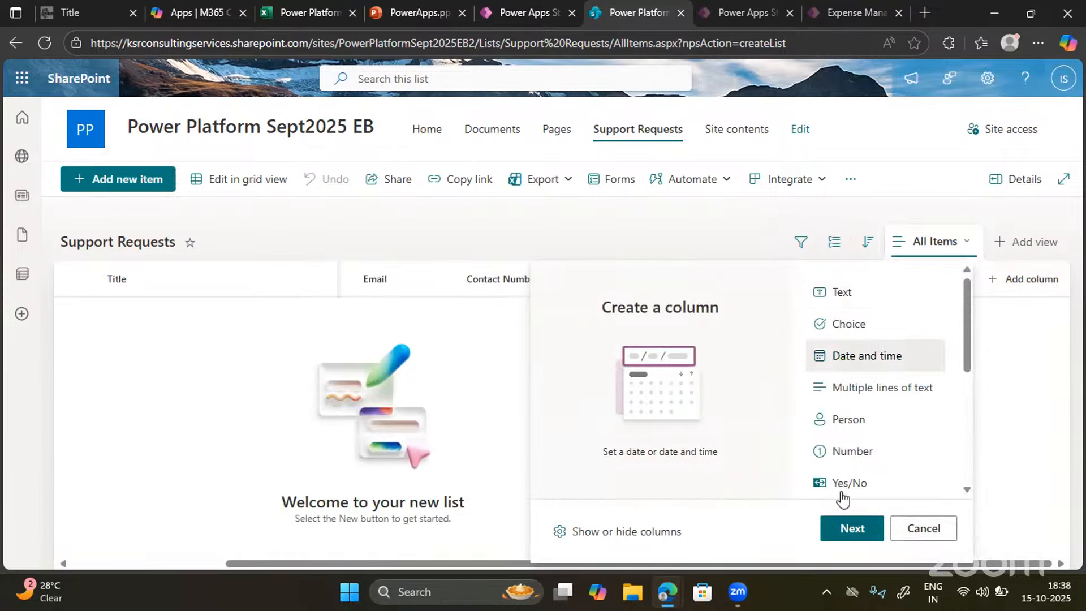
{"action": "left_click", "coordinate": [852, 527]}
{"action": "left_click", "coordinate": [898, 162]}
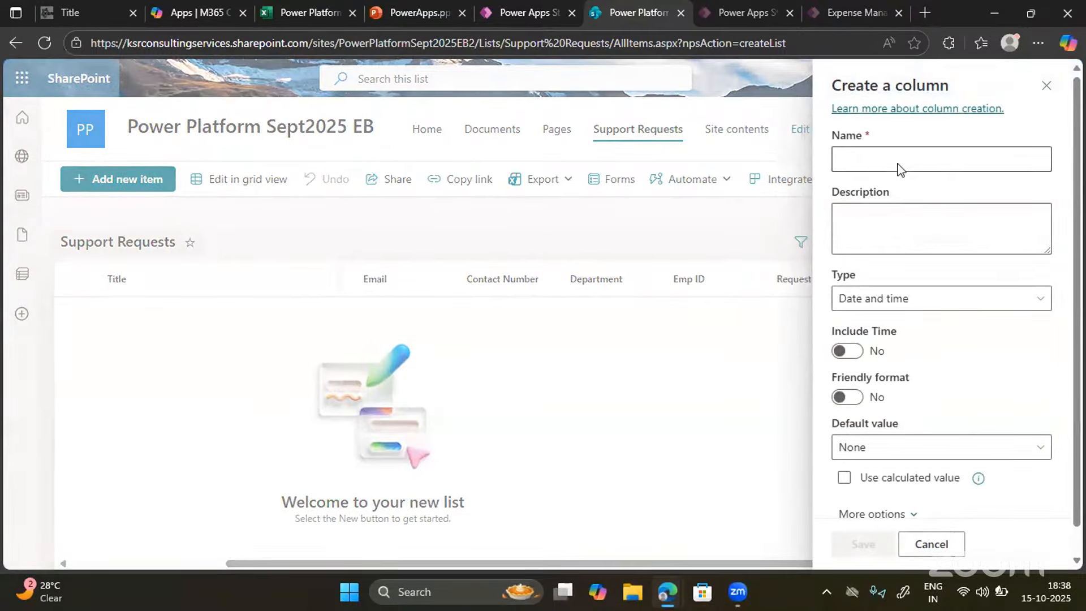
{"action": "type", "text": "Requested Date"}
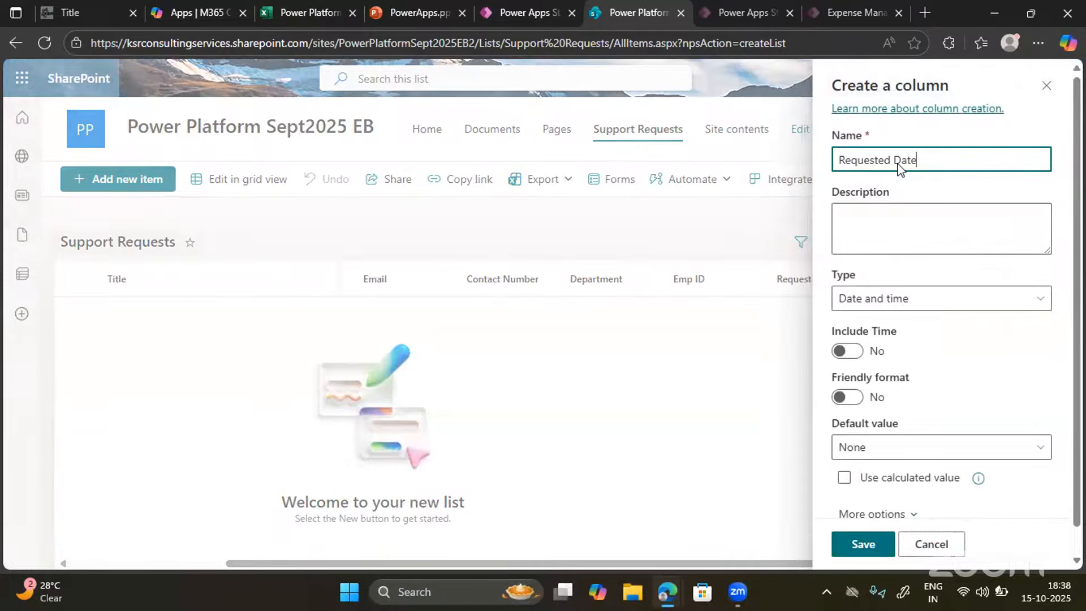
Keep the Date and time type and turn on Include Time for the Requested Date column
{"action": "left_click", "coordinate": [871, 310]}
{"action": "left_click", "coordinate": [871, 310]}
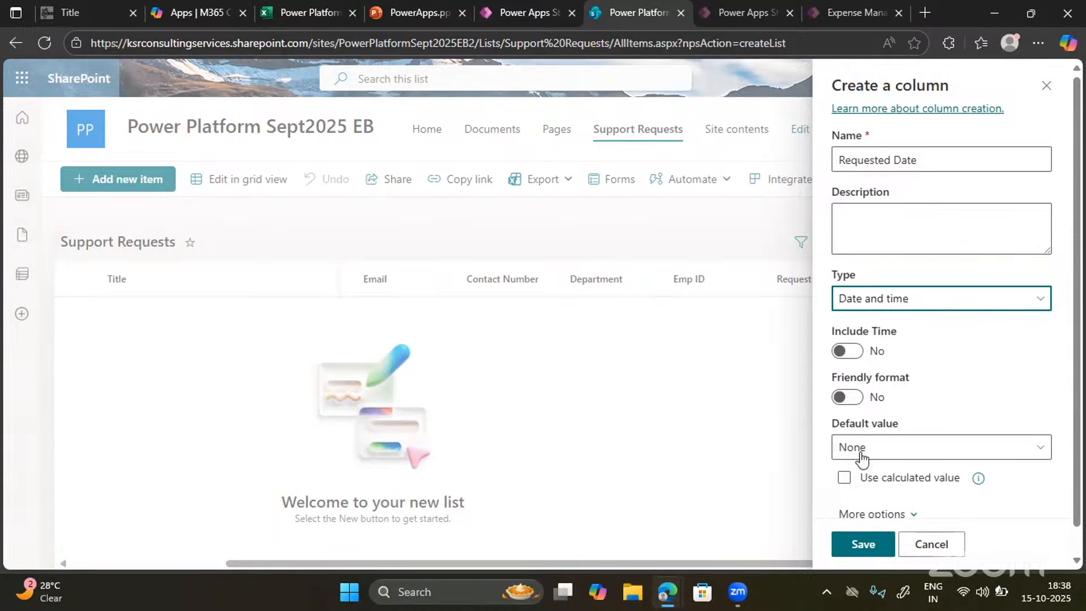
{"action": "left_click", "coordinate": [853, 359]}
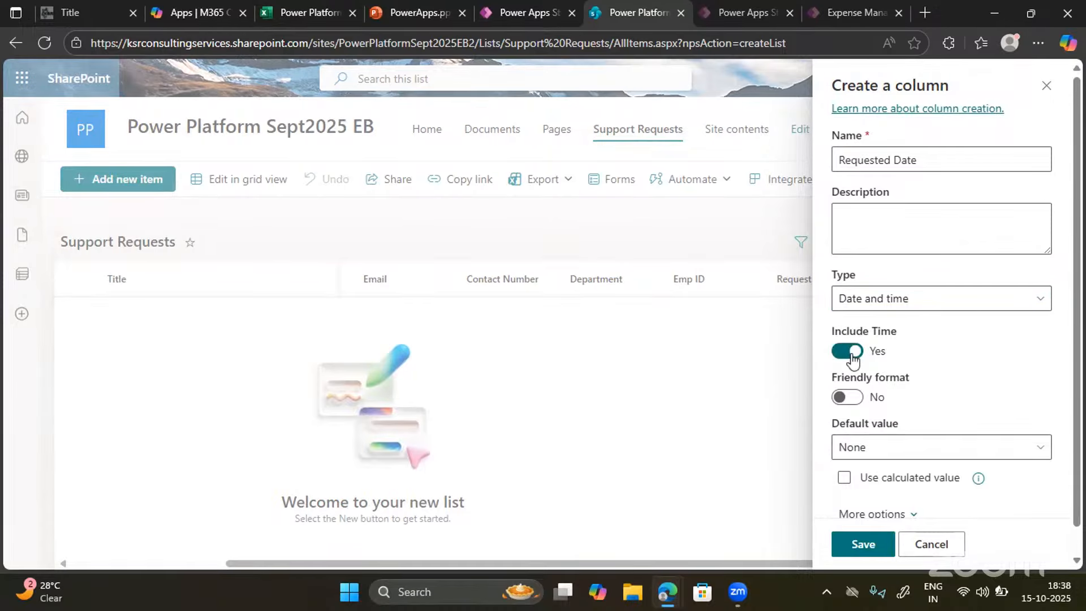
Turn off Include Time for the Requested Date column and save the column
{"action": "left_click", "coordinate": [852, 358]}
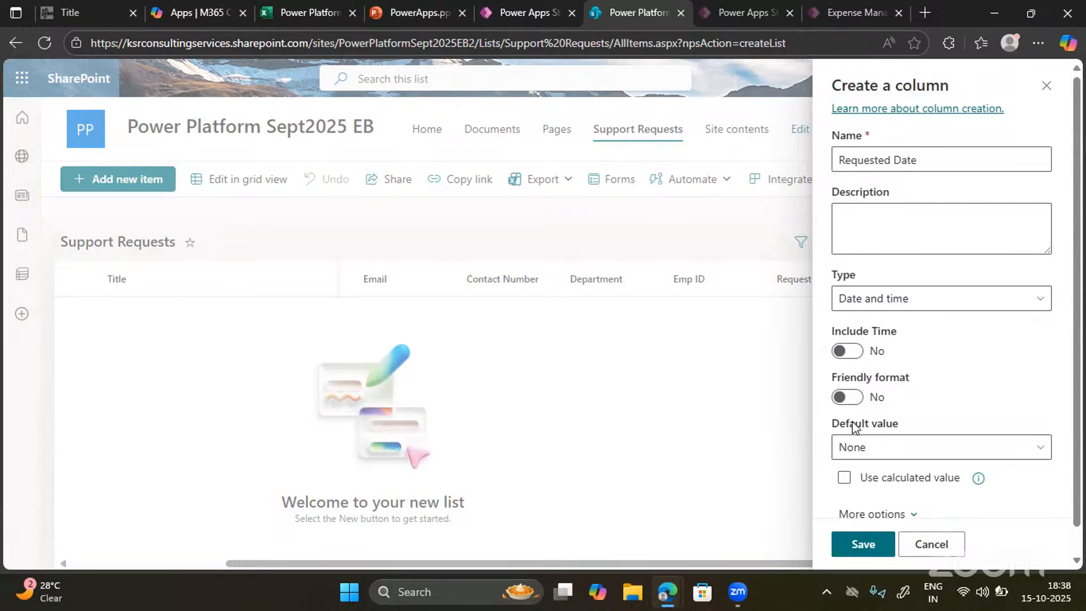
{"action": "left_click", "coordinate": [860, 543]}
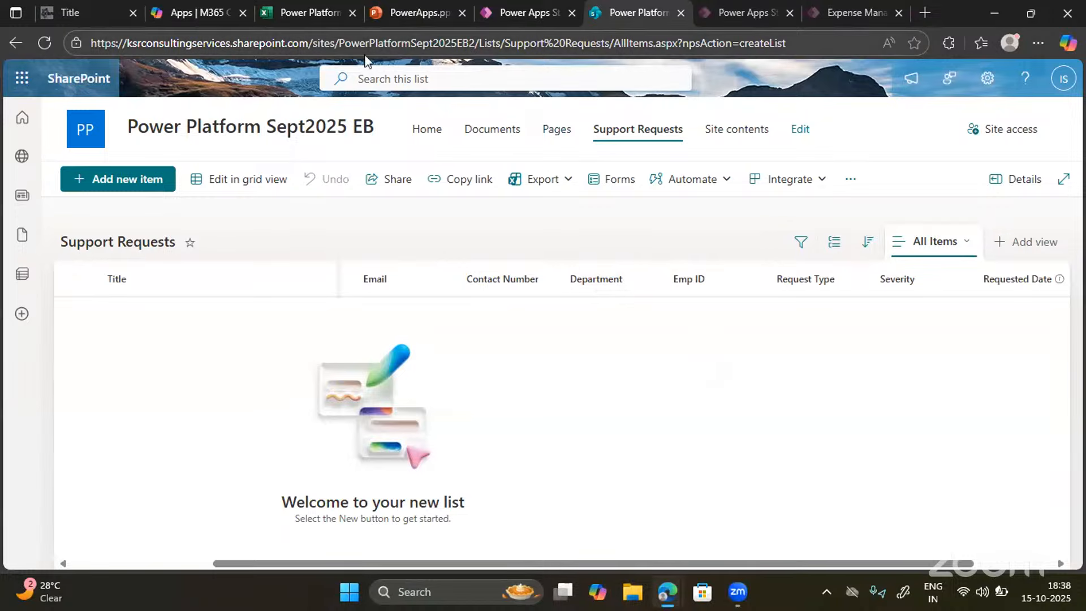
Switch to the Excel workbook and copy the field name "Completion Date" from cell A11 of Sheet4
{"action": "left_click", "coordinate": [301, 8]}
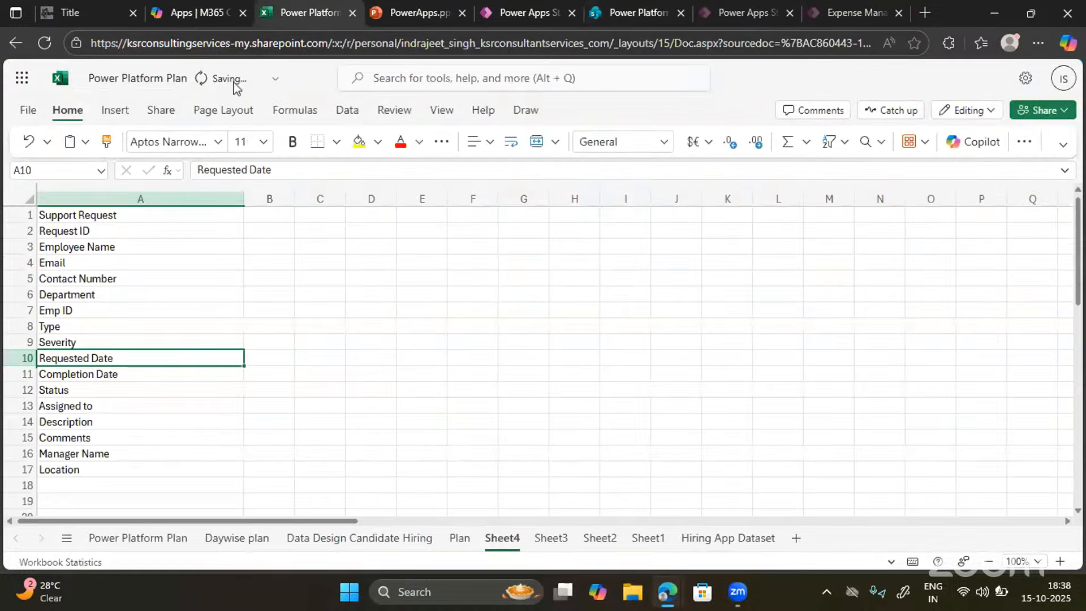
{"action": "key", "text": "Down"}
{"action": "key", "text": "Down"}
{"action": "left_click", "coordinate": [81, 373]}
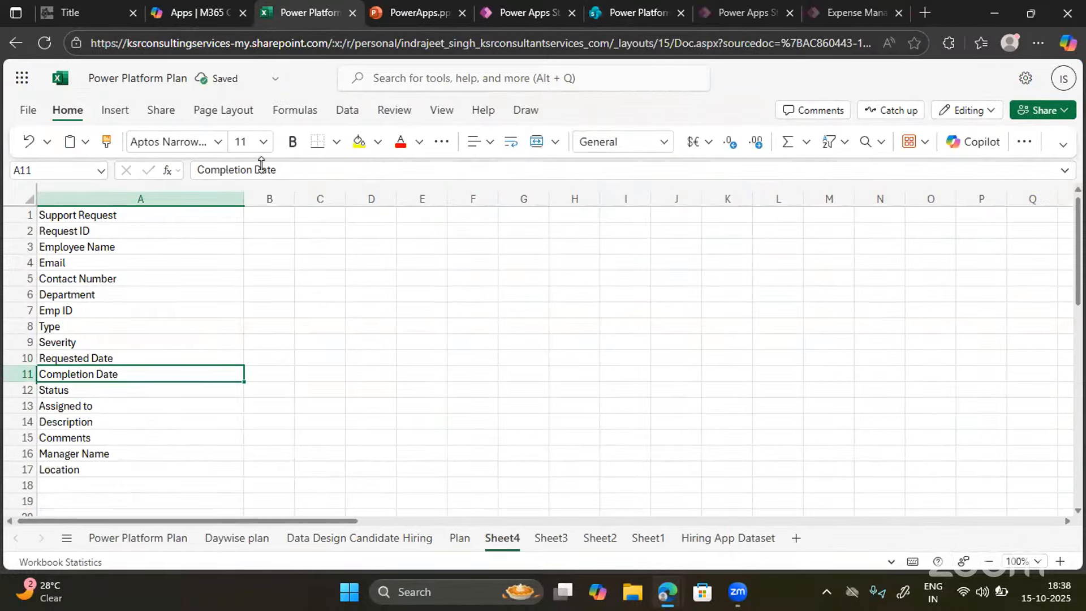
{"action": "left_click", "coordinate": [262, 164]}
{"action": "key", "text": "ctrl+a"}
{"action": "key", "text": "ctrl+c"}
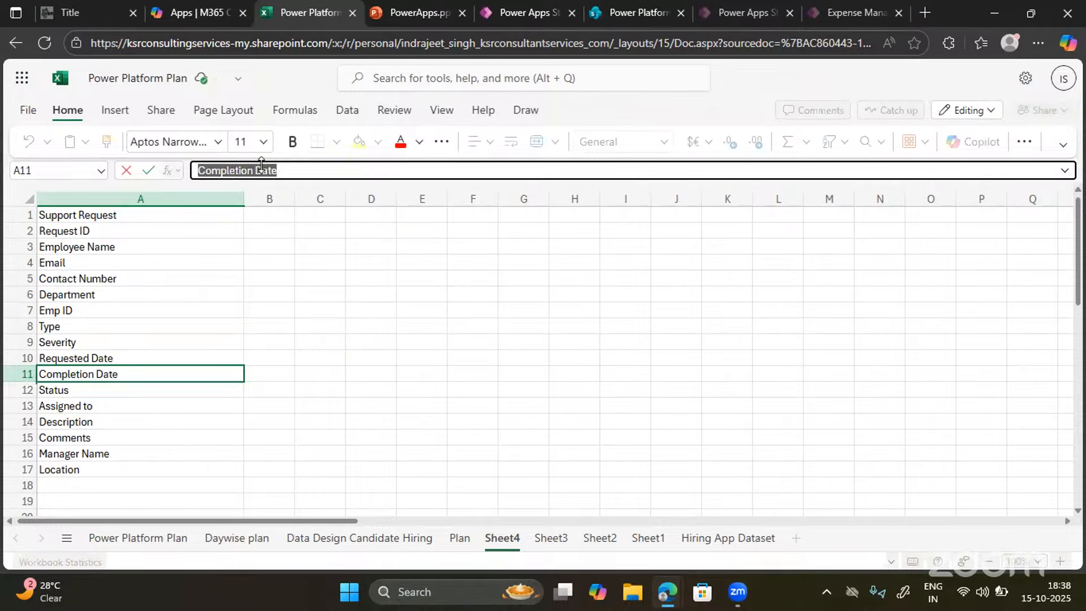
Return to the SharePoint list and create a date and time column named "Completion Date"
{"action": "left_click", "coordinate": [628, 12]}
{"action": "scroll", "coordinate": [957, 296], "scroll_direction": "right", "scroll_amount": 3}
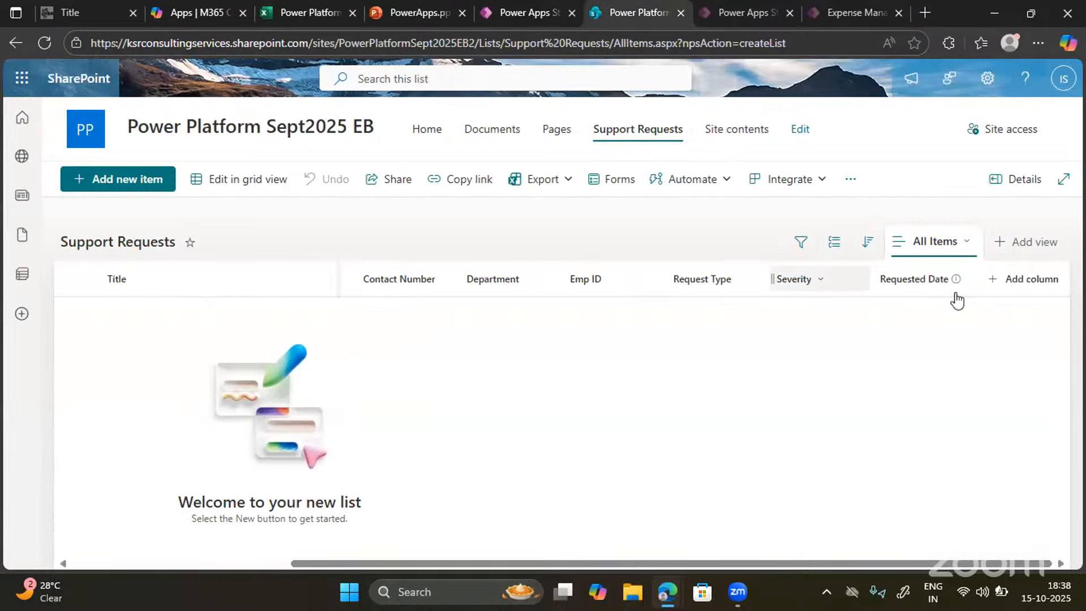
{"action": "left_click", "coordinate": [1020, 283]}
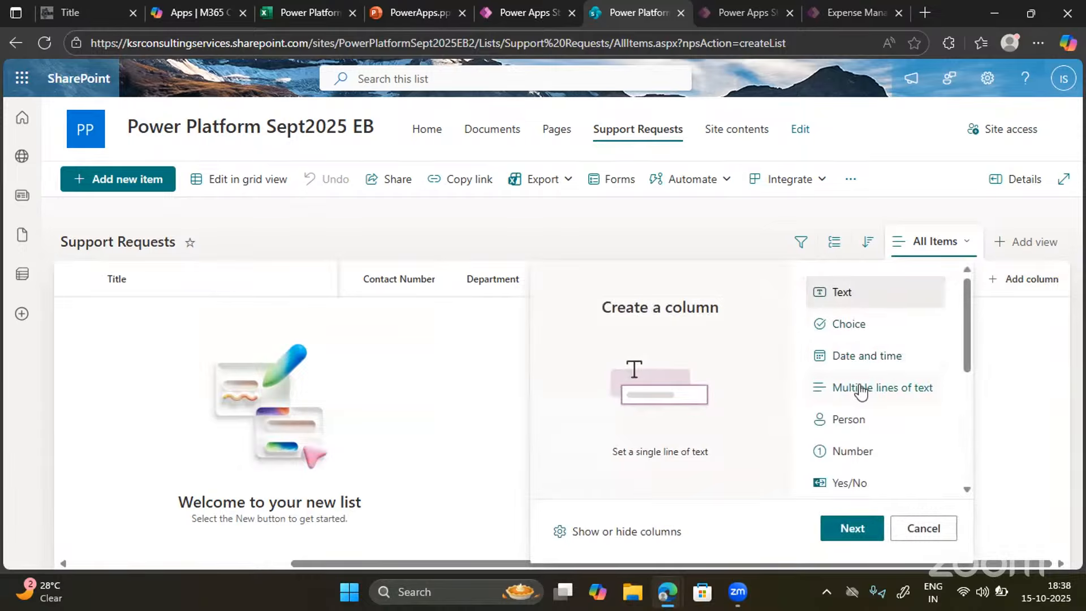
{"action": "left_click", "coordinate": [849, 357]}
{"action": "left_click", "coordinate": [834, 526]}
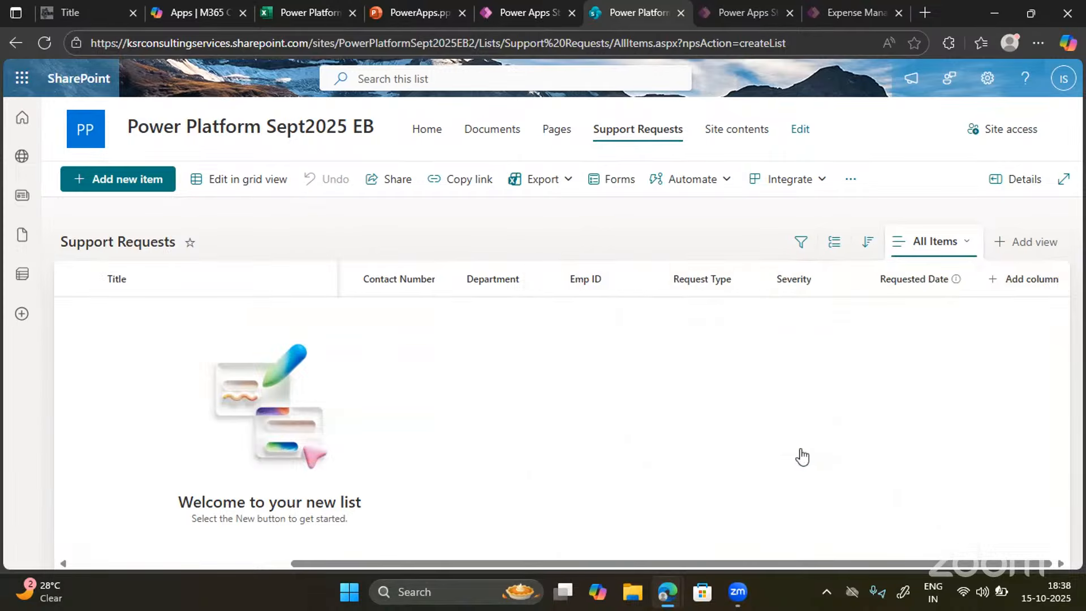
{"action": "left_click", "coordinate": [879, 164]}
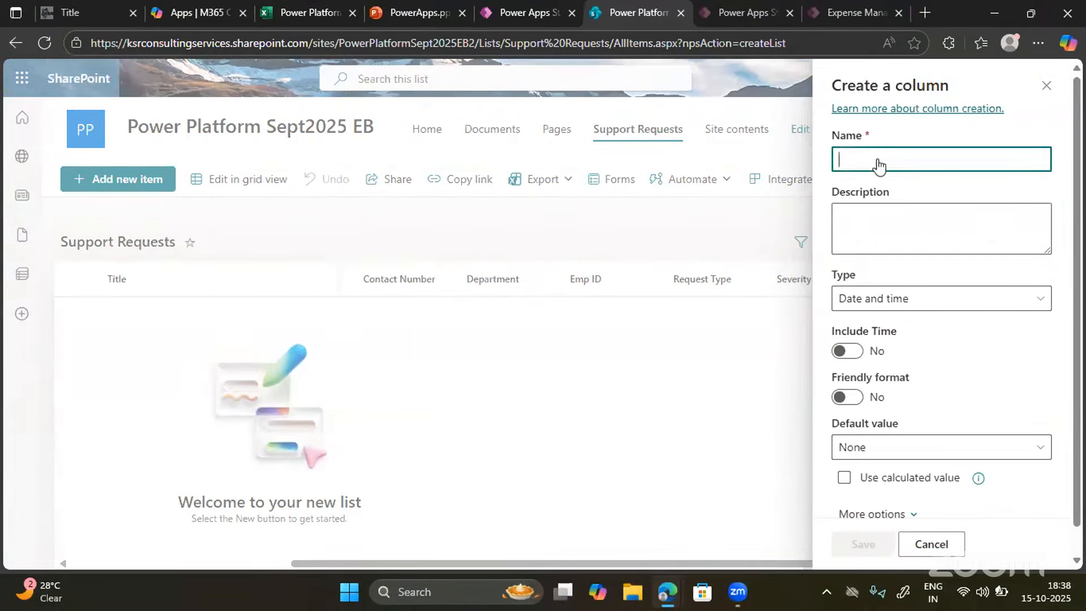
{"action": "key", "text": "ctrl+v"}
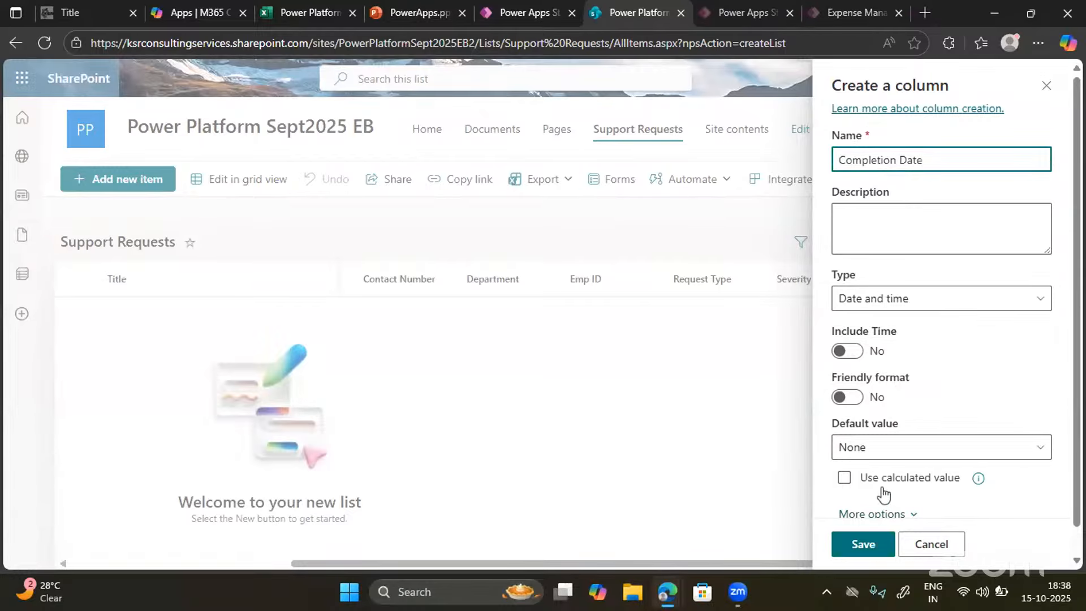
{"action": "key", "text": "Return"}
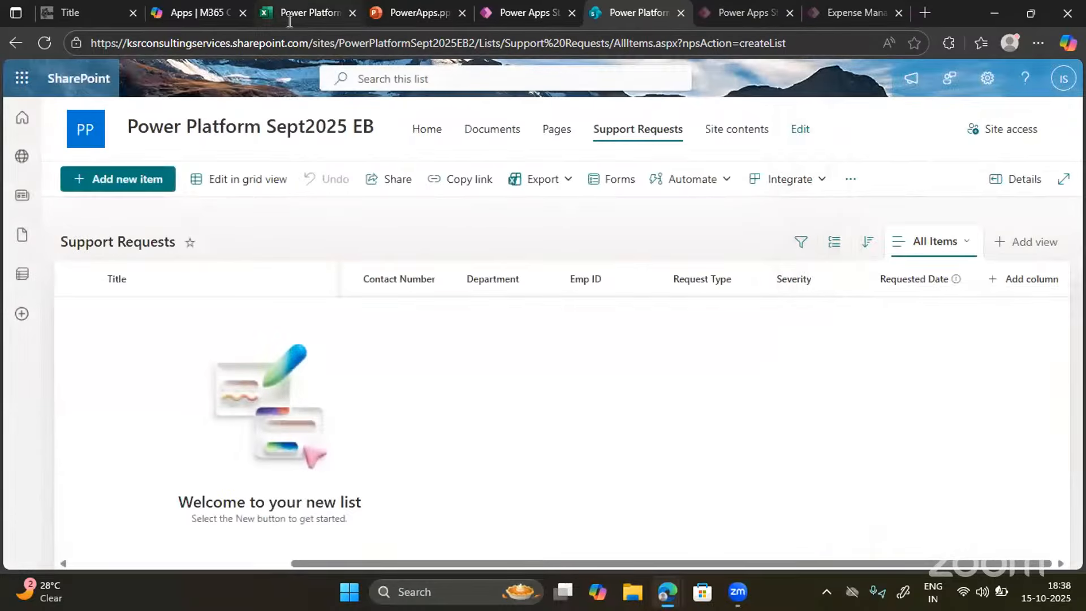
Switch to the Excel workbook and copy the field name "Status" from cell A12 of Sheet4
{"action": "left_click", "coordinate": [289, 22]}
{"action": "left_click", "coordinate": [63, 396]}
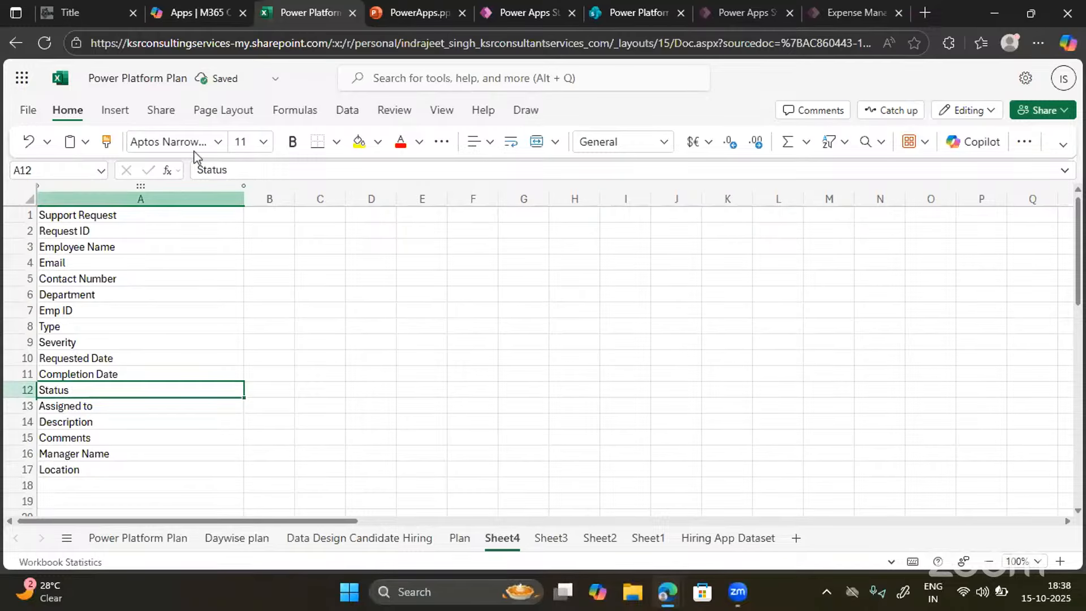
{"action": "left_click", "coordinate": [222, 172]}
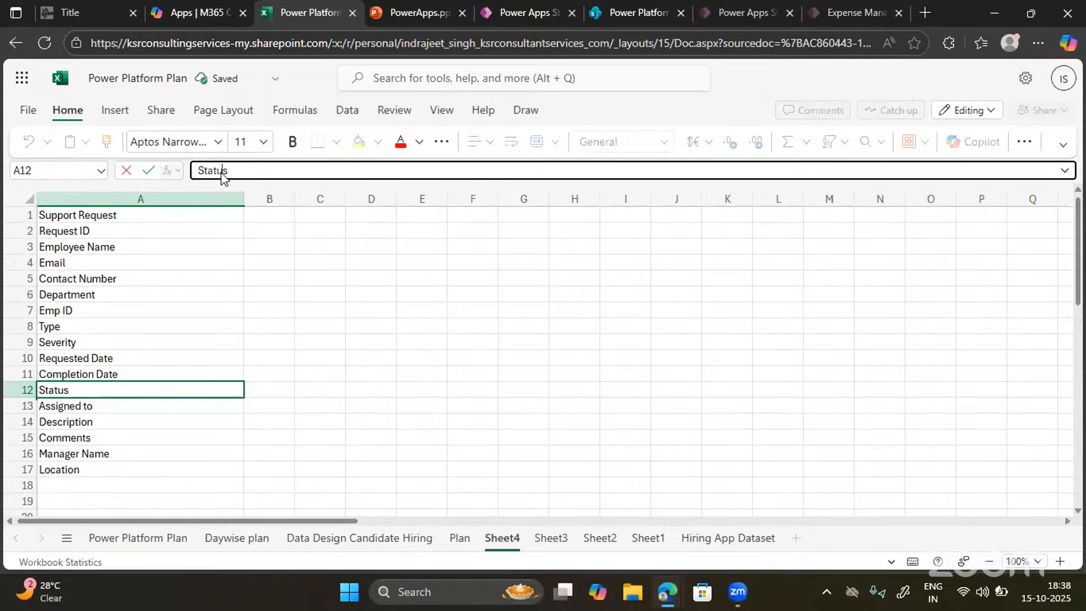
{"action": "double_click", "coordinate": [222, 172]}
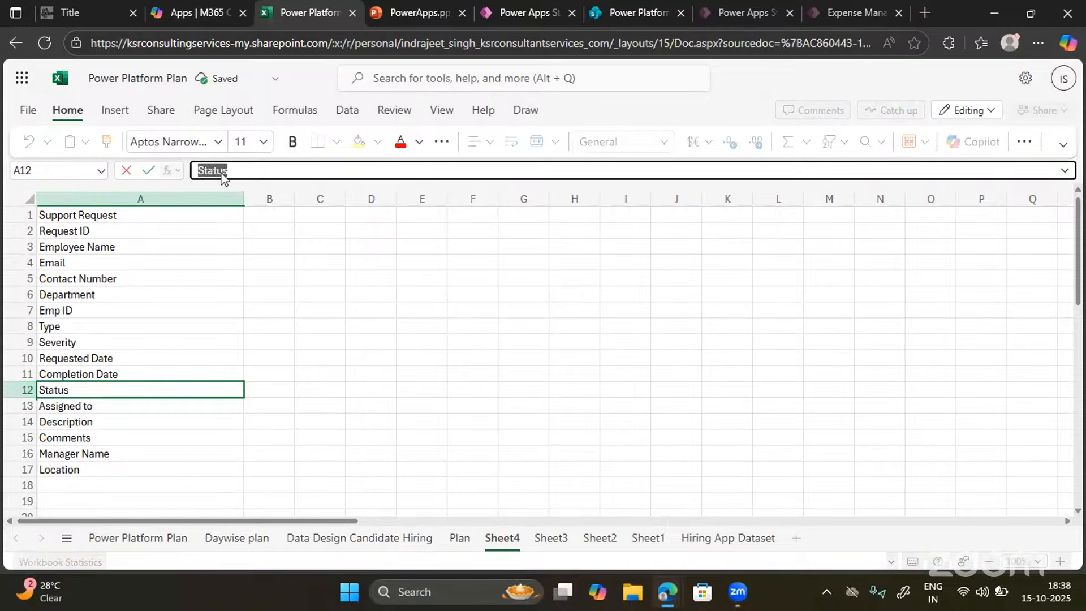
Return to the SharePoint list and start a new choice column named "Status"
{"action": "left_click", "coordinate": [622, 12]}
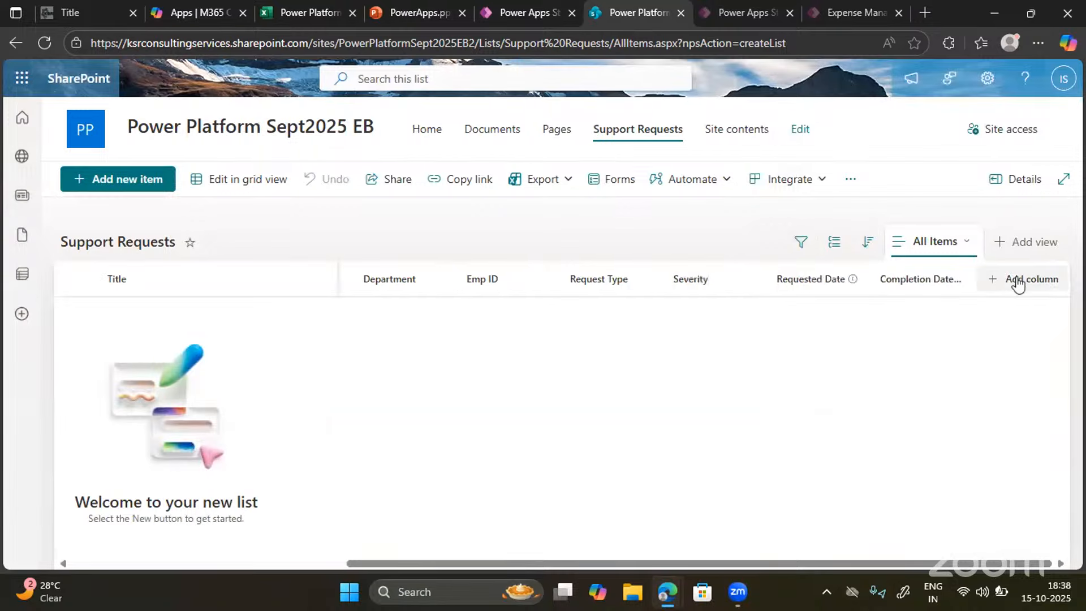
{"action": "left_click", "coordinate": [1018, 285]}
{"action": "left_click", "coordinate": [849, 323]}
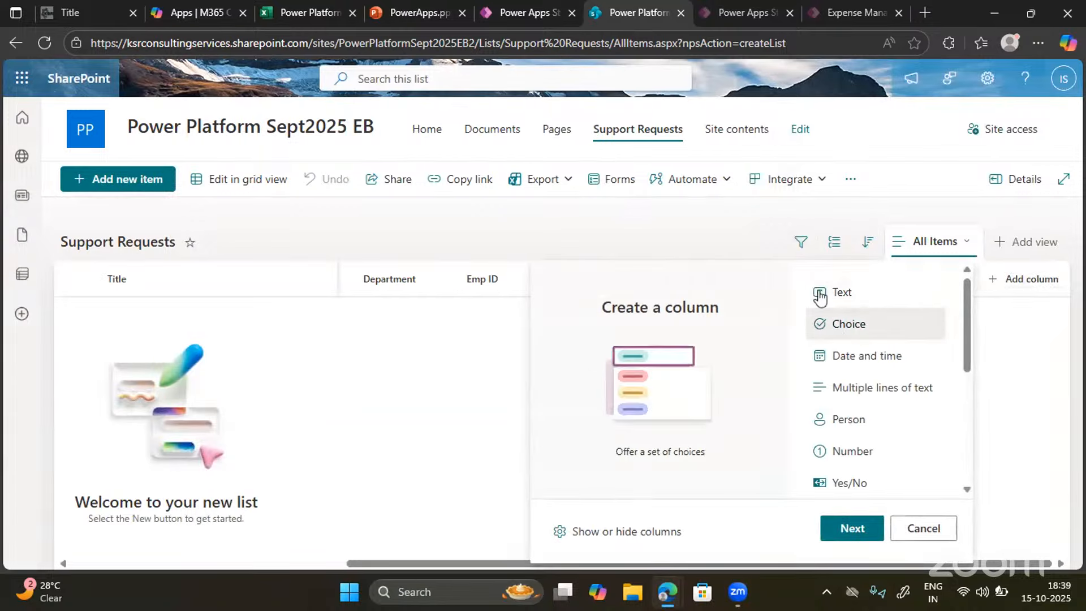
{"action": "left_click", "coordinate": [852, 529]}
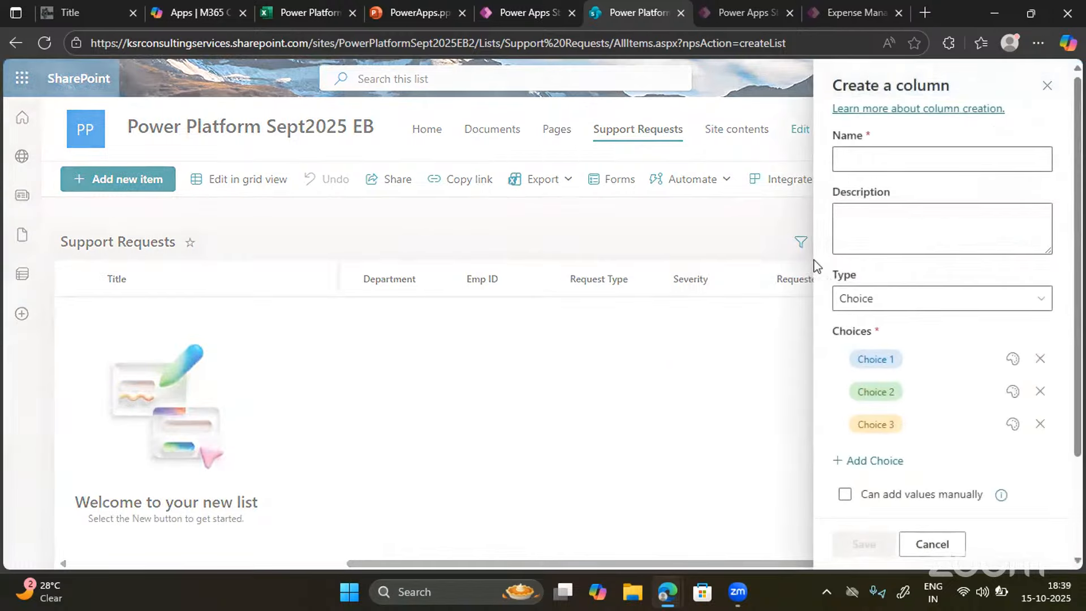
{"action": "left_click", "coordinate": [848, 156]}
{"action": "type", "text": "Status"}
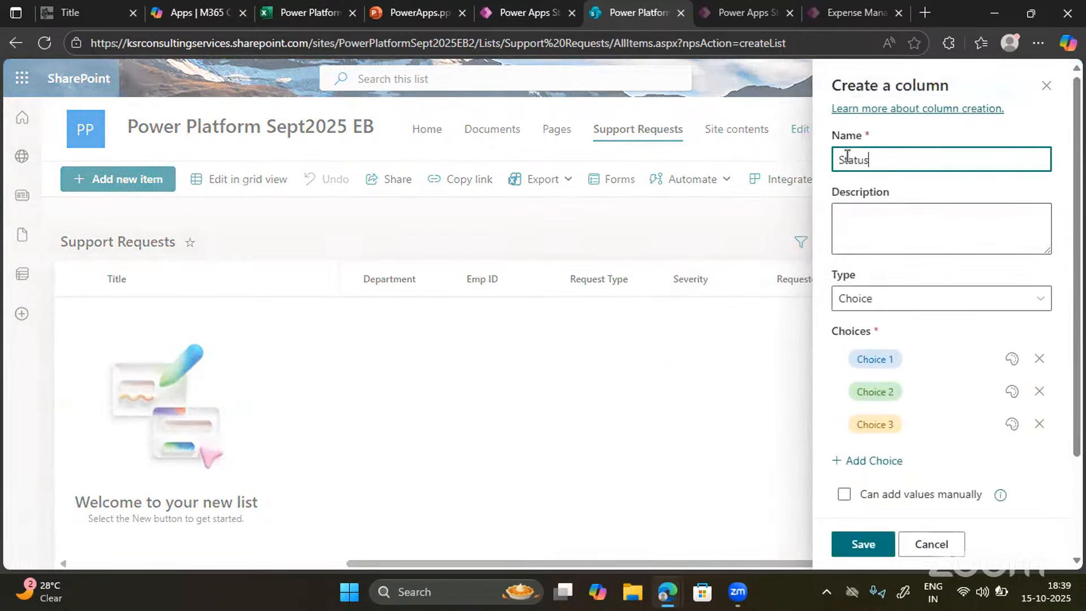
Replace the Status column's default choices with Pending, In Progress and Completed, and save the column
{"action": "left_click", "coordinate": [879, 362]}
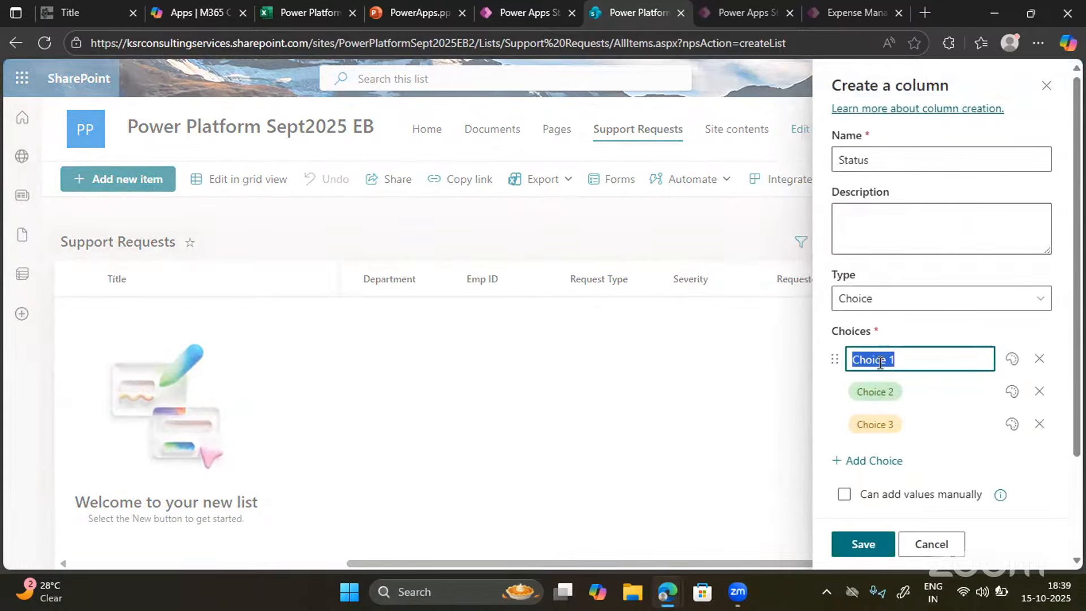
{"action": "key", "text": "BackSpace"}
{"action": "type", "text": "PEdnng"}
{"action": "key", "text": "Return"}
{"action": "key", "text": "BackSpace"}
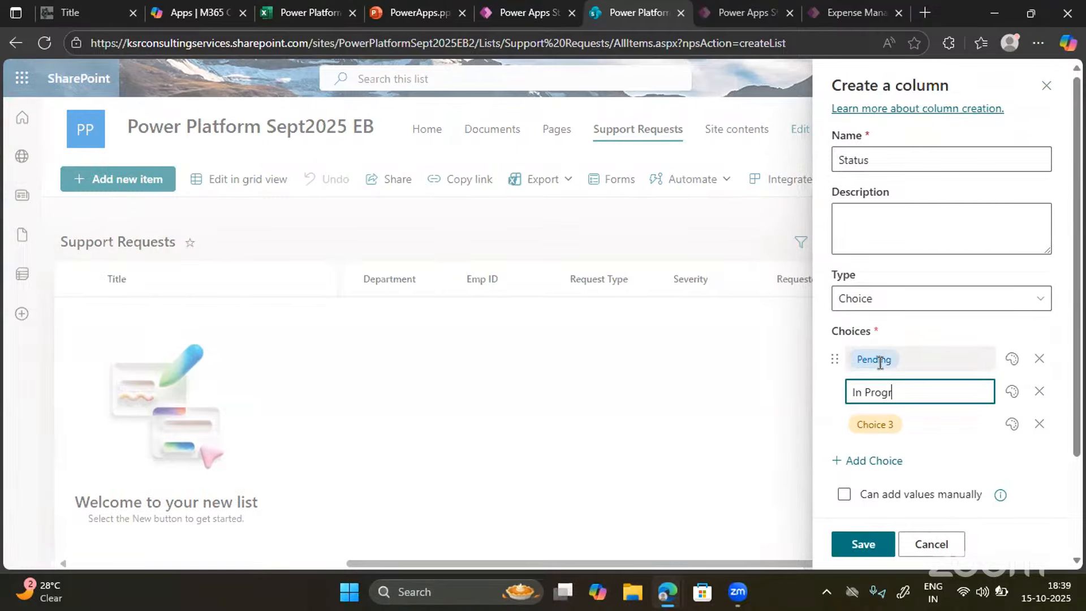
{"action": "type", "text": "In Progress"}
{"action": "key", "text": "Return"}
{"action": "type", "text": "COmplet"}
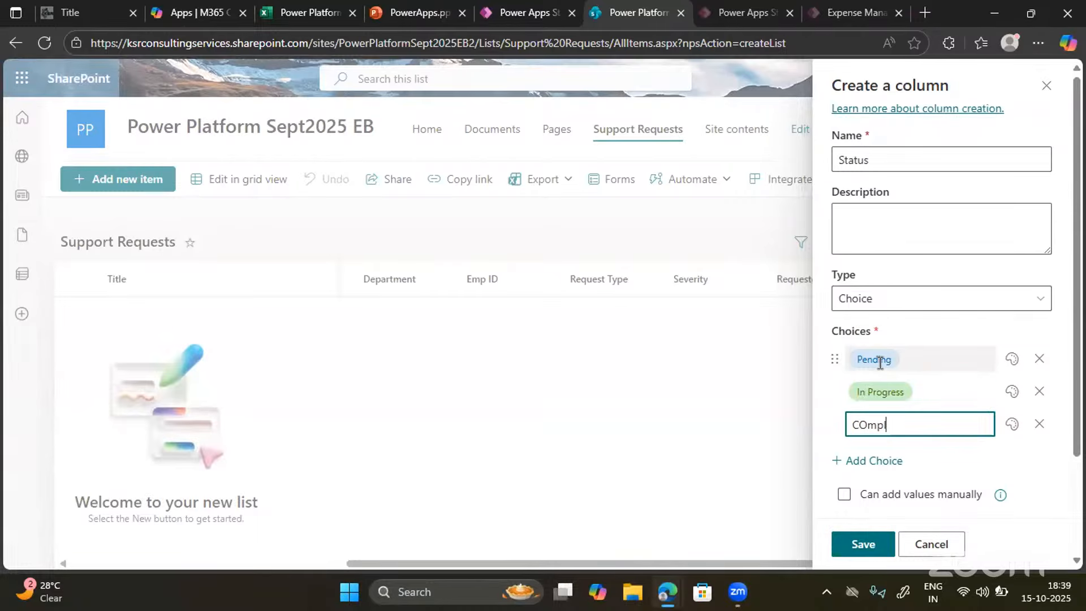
{"action": "key", "text": "BackSpace"}
{"action": "key", "text": "BackSpace"}
{"action": "key", "text": "BackSpace"}
{"action": "type", "text": "ompleted"}
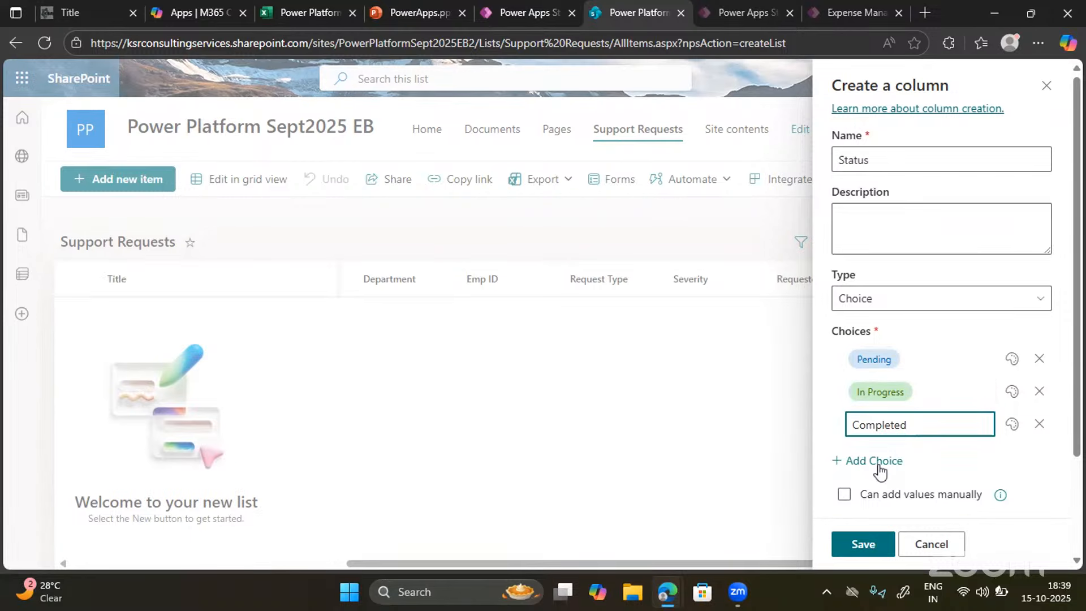
{"action": "left_click", "coordinate": [935, 471]}
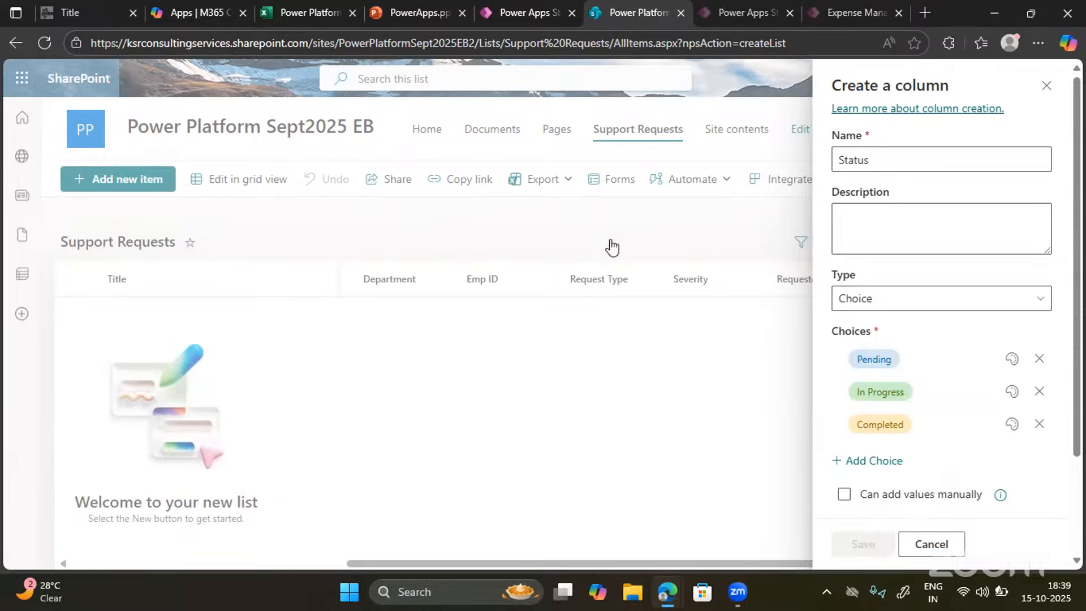
Switch to the Excel workbook and copy the field name "Assigned to" from cell A13 of Sheet4
{"action": "left_click", "coordinate": [310, 11]}
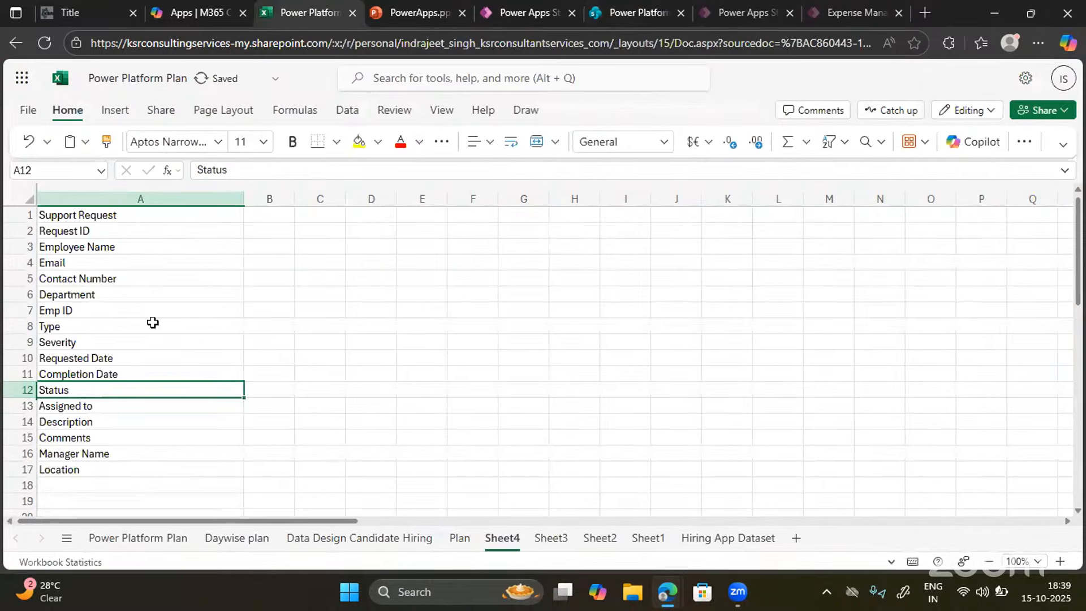
{"action": "left_click", "coordinate": [94, 406]}
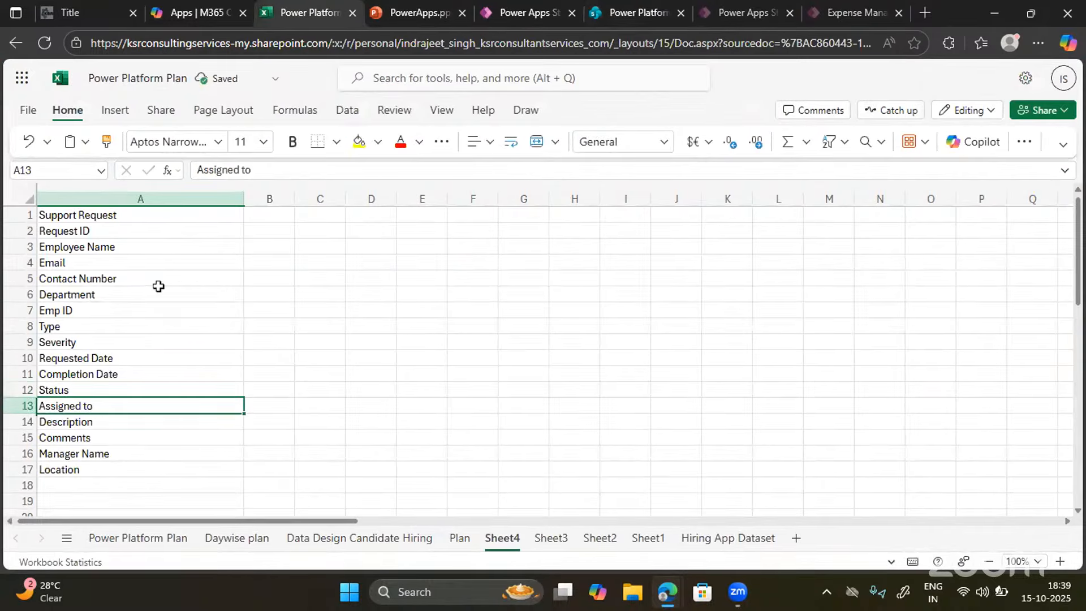
{"action": "triple_click", "coordinate": [255, 170]}
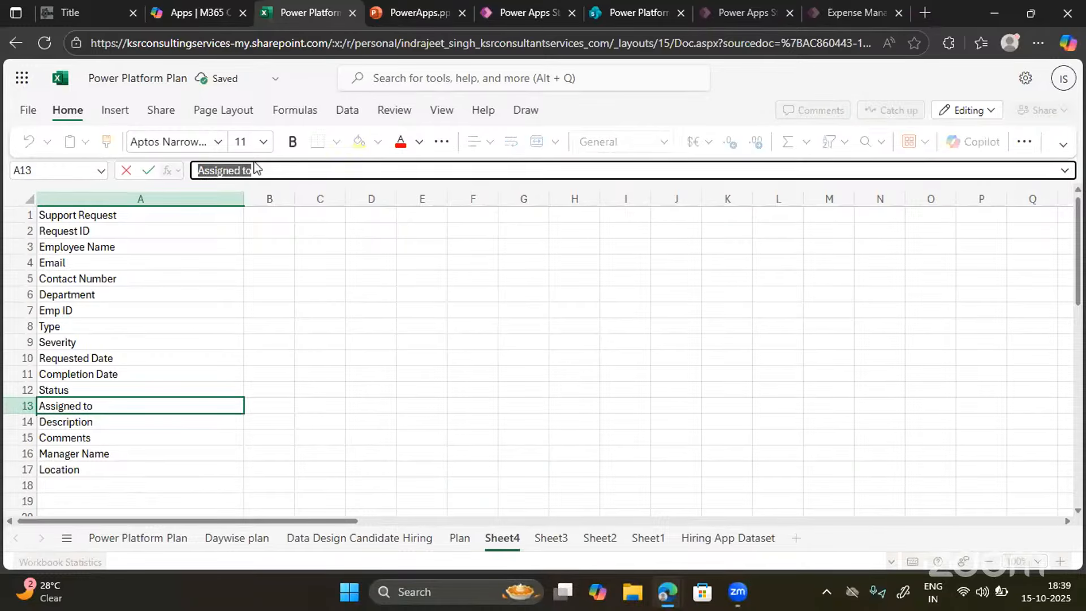
Return to the SharePoint list and create a single line of text column named "Assigned to"
{"action": "left_click", "coordinate": [638, 13]}
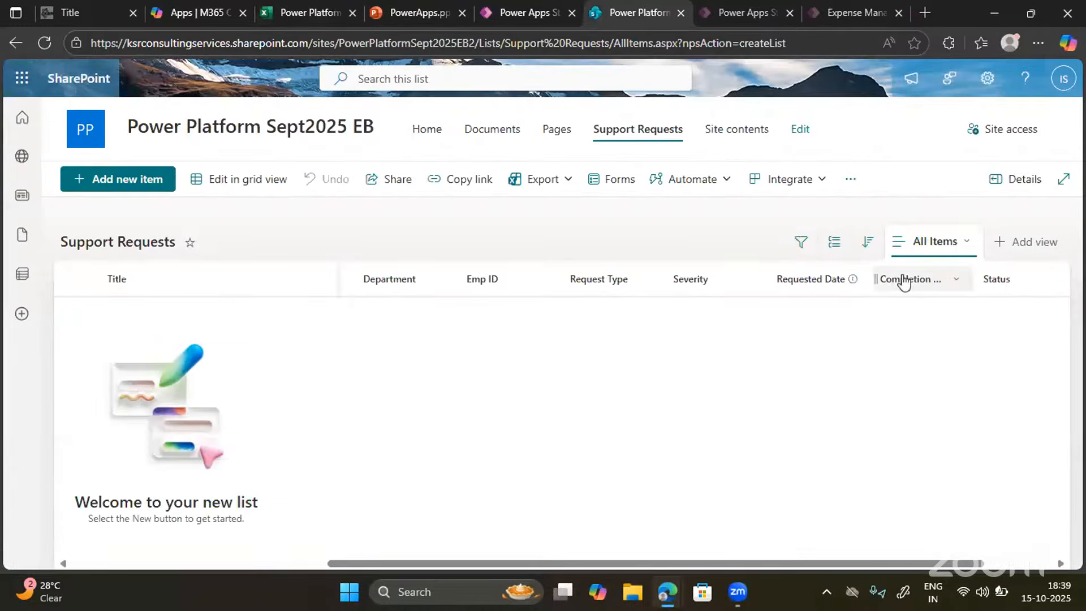
{"action": "scroll", "coordinate": [960, 286], "scroll_direction": "right", "scroll_amount": 2}
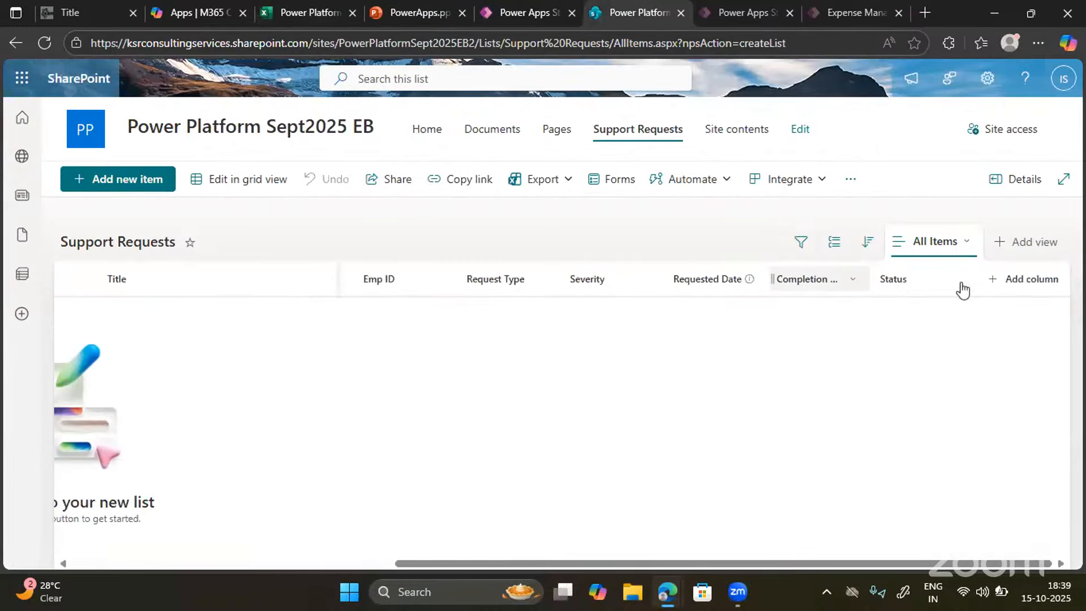
{"action": "left_click", "coordinate": [1042, 292]}
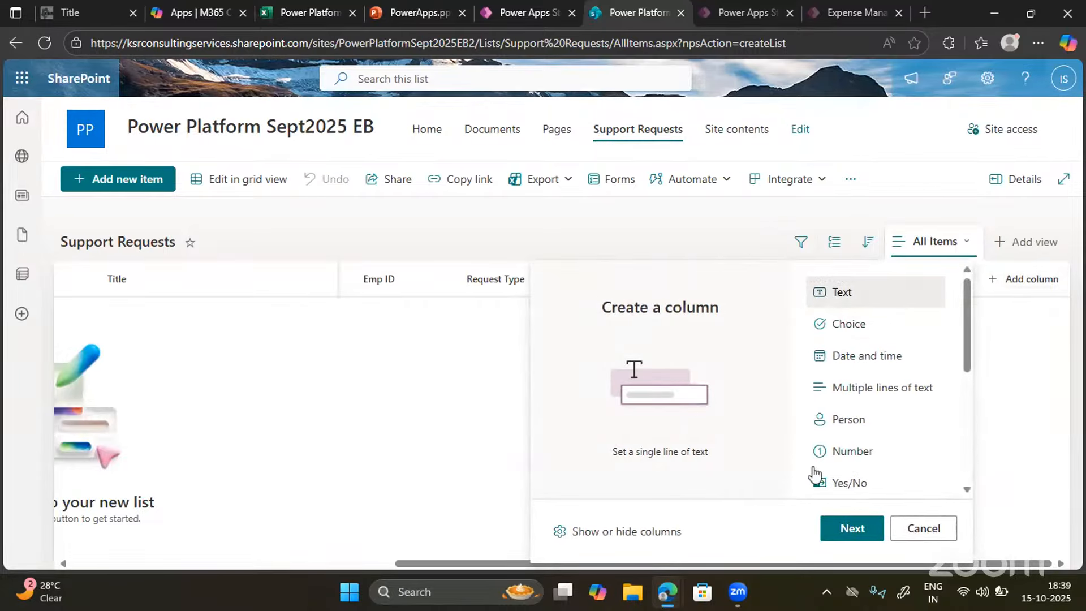
{"action": "left_click", "coordinate": [849, 527]}
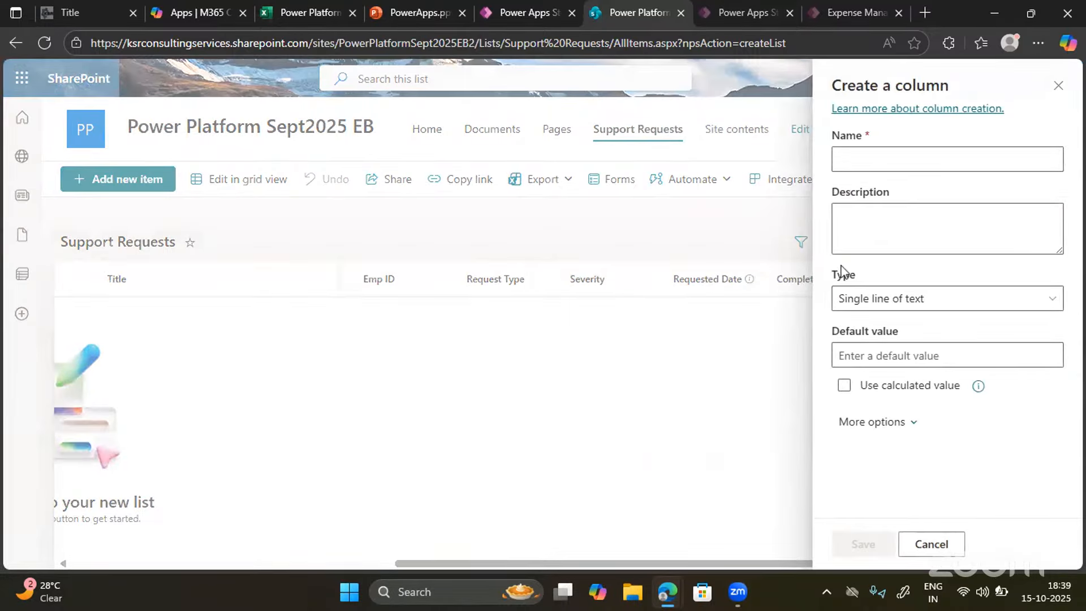
{"action": "left_click", "coordinate": [841, 157]}
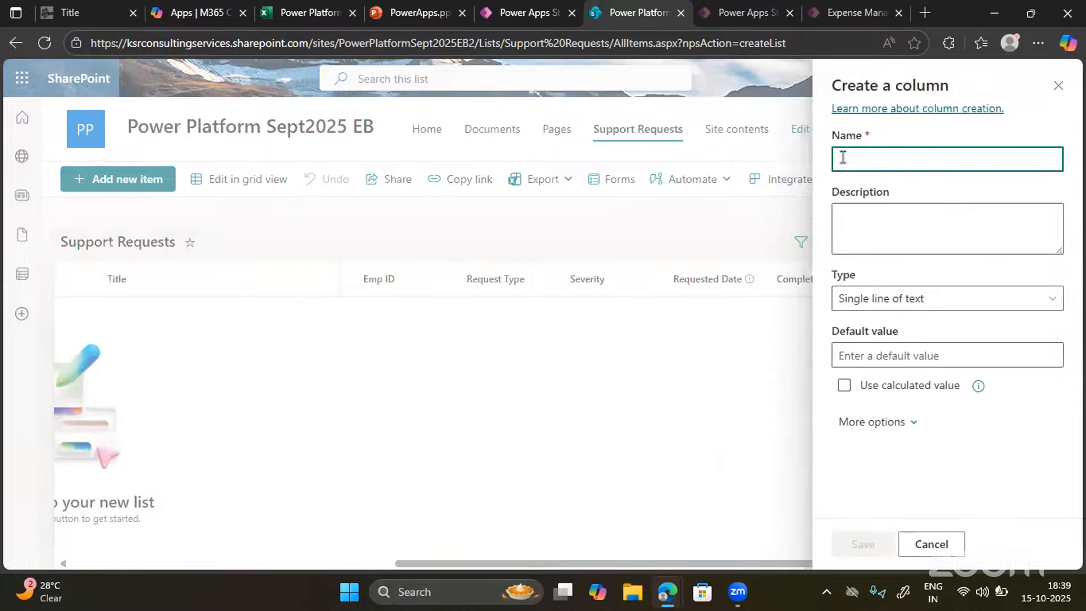
{"action": "type", "text": "Assigned to"}
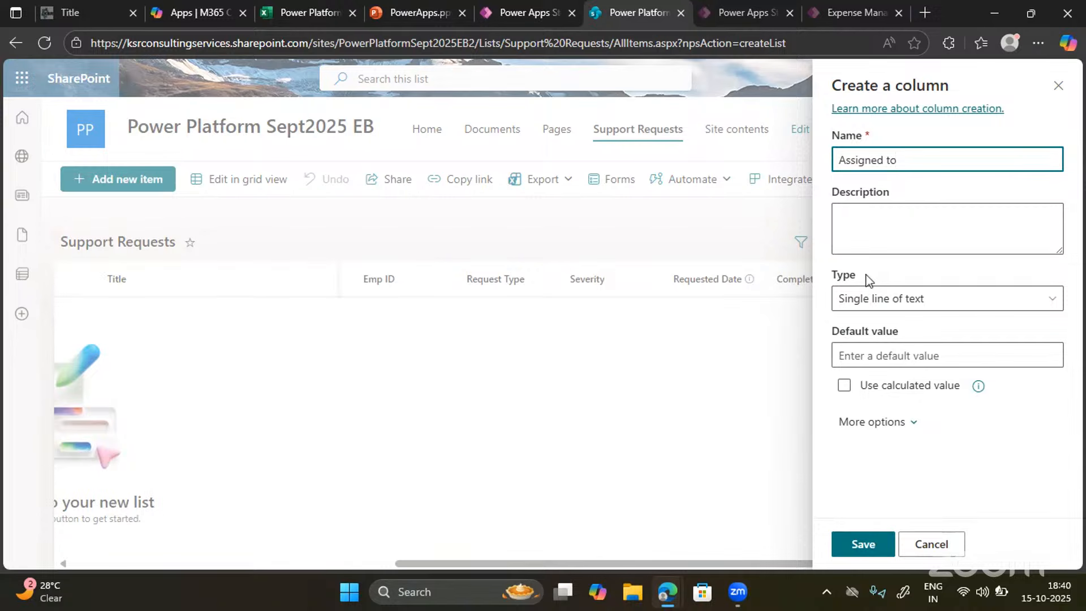
{"action": "left_click", "coordinate": [858, 503]}
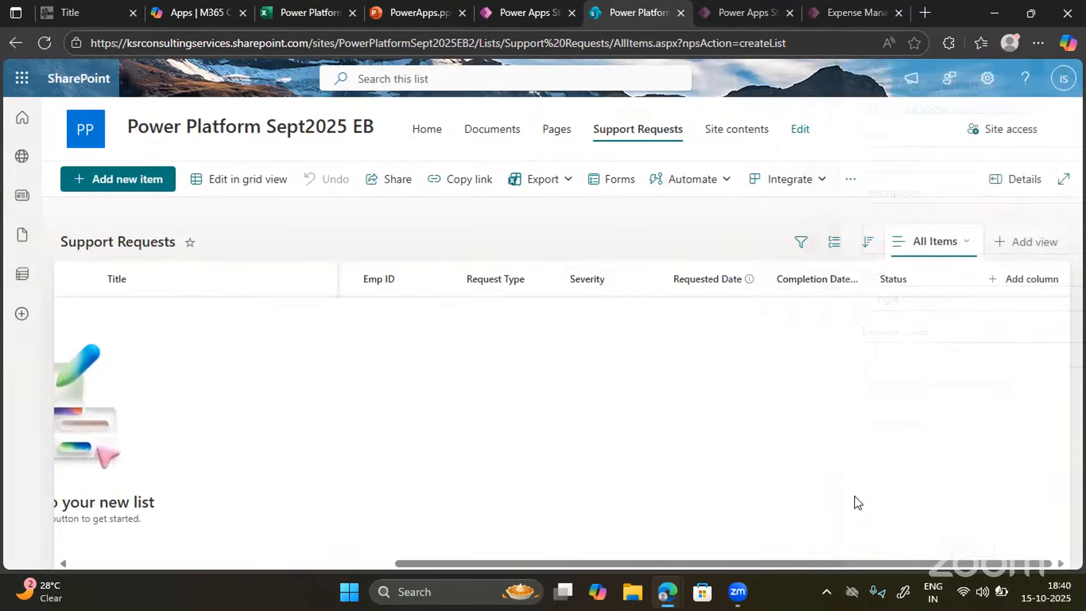
Close the Power Apps Studio browser tab holding the blank canvas app and discard its unsaved changes
{"action": "left_click", "coordinate": [510, 17]}
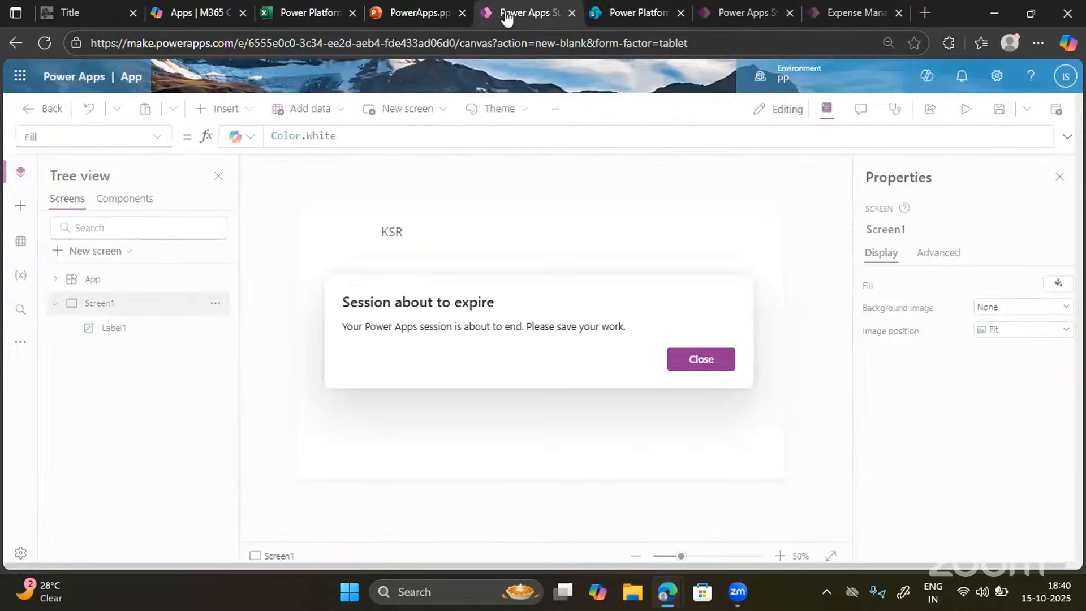
{"action": "left_click", "coordinate": [572, 19]}
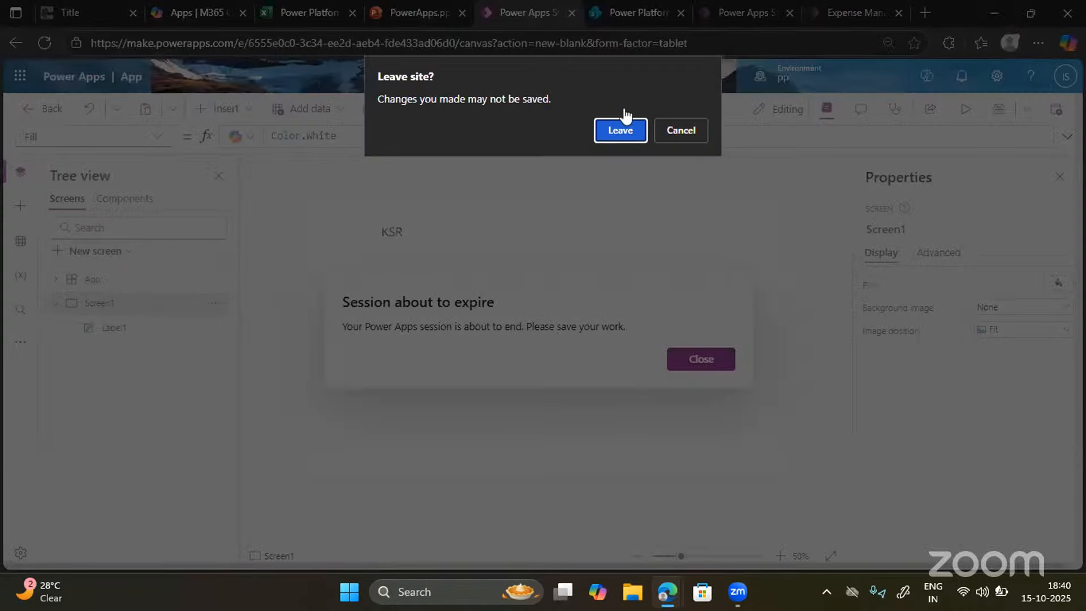
{"action": "left_click", "coordinate": [623, 132]}
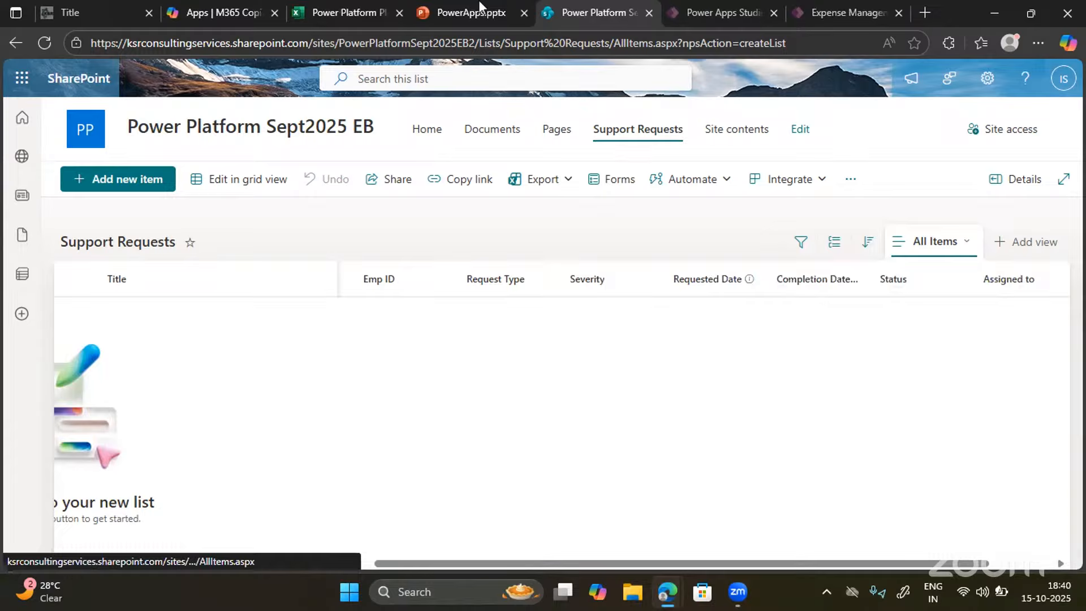
Switch to the Excel workbook and copy the field name "Description" from cell A14 of Sheet4
{"action": "left_click", "coordinate": [452, 13]}
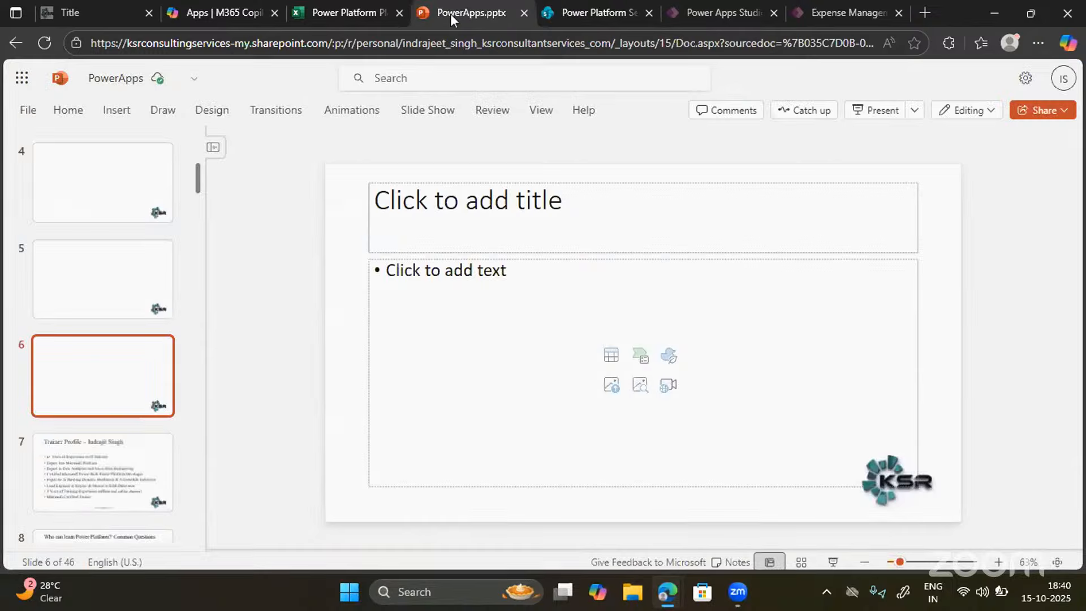
{"action": "left_click", "coordinate": [328, 8]}
{"action": "left_click", "coordinate": [79, 423]}
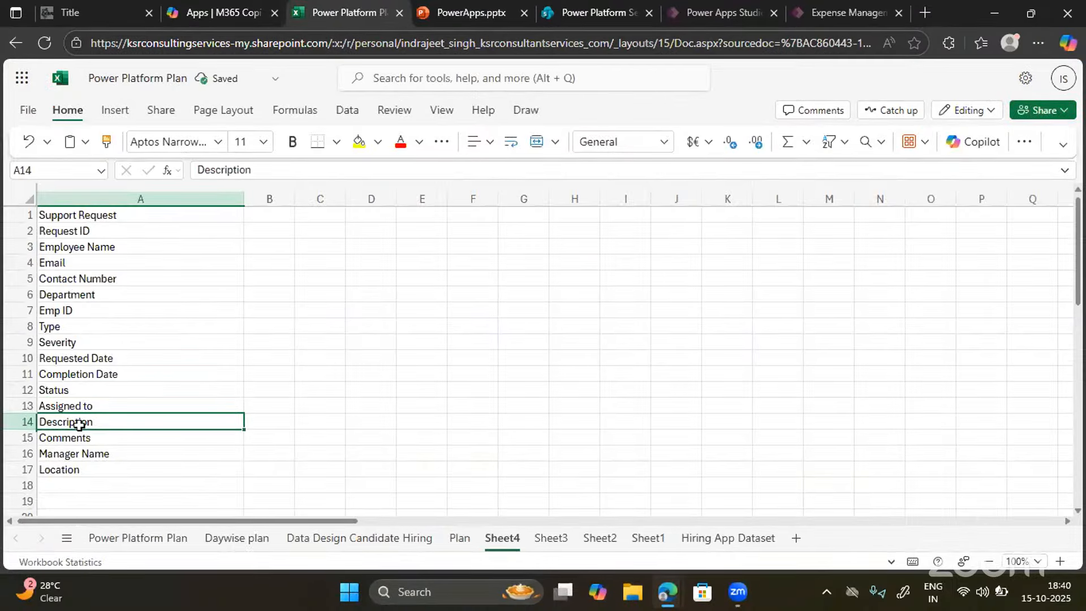
{"action": "left_click", "coordinate": [238, 173]}
{"action": "double_click", "coordinate": [240, 172]}
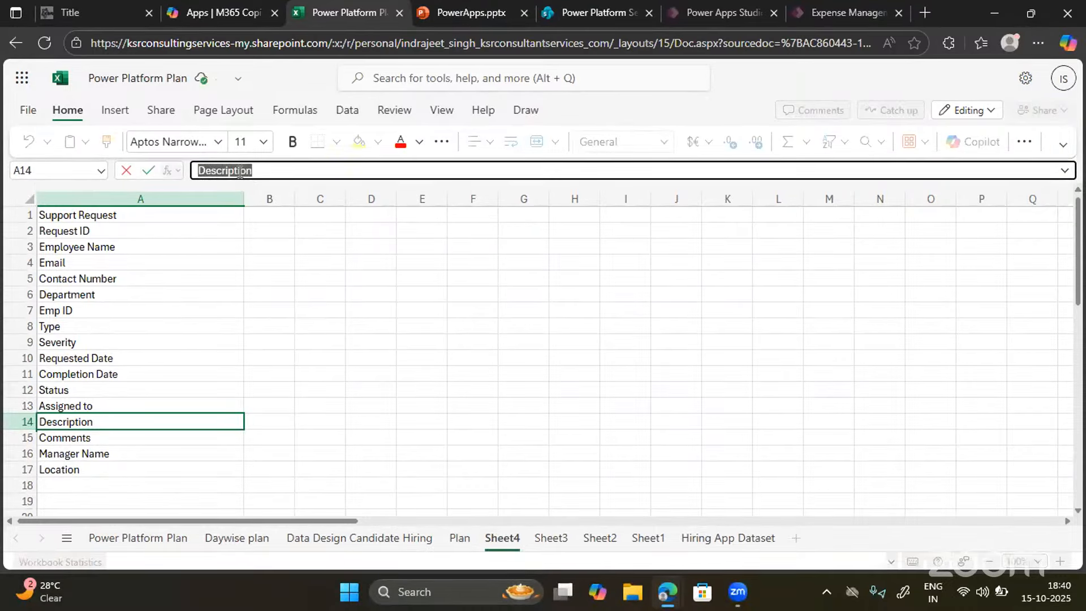
Return to the SharePoint list and create a multiple lines of text column named "Description"
{"action": "left_click", "coordinate": [560, 5]}
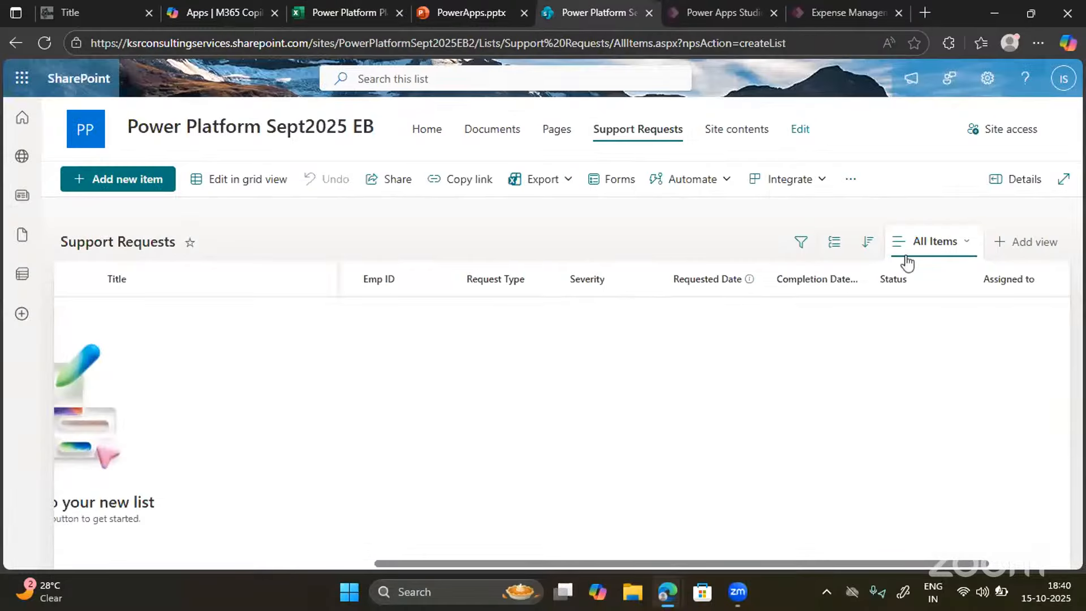
{"action": "scroll", "coordinate": [967, 278], "scroll_direction": "right", "scroll_amount": 2}
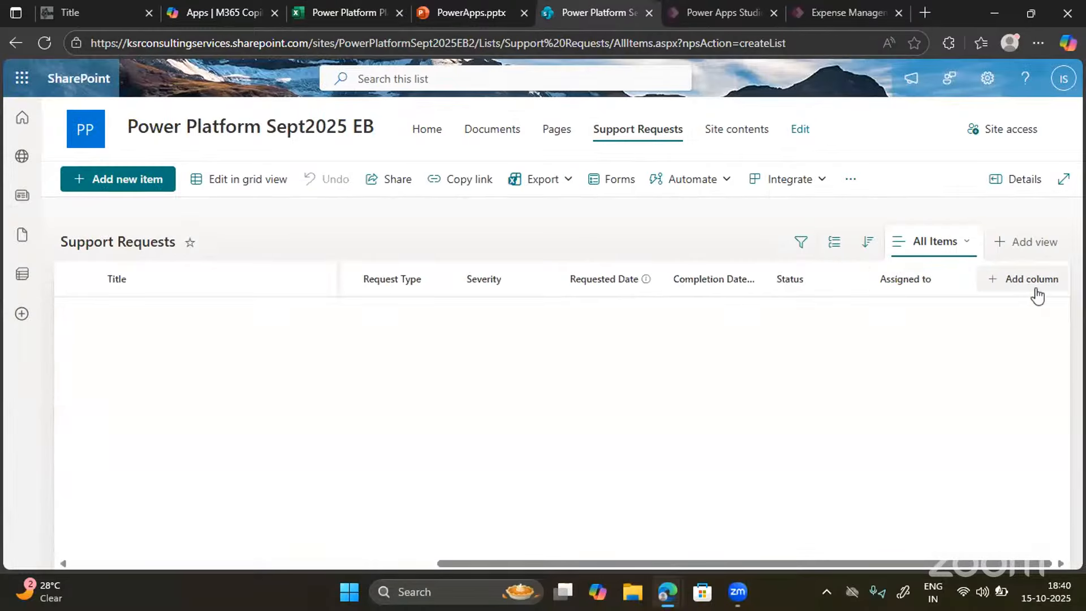
{"action": "left_click", "coordinate": [1037, 290]}
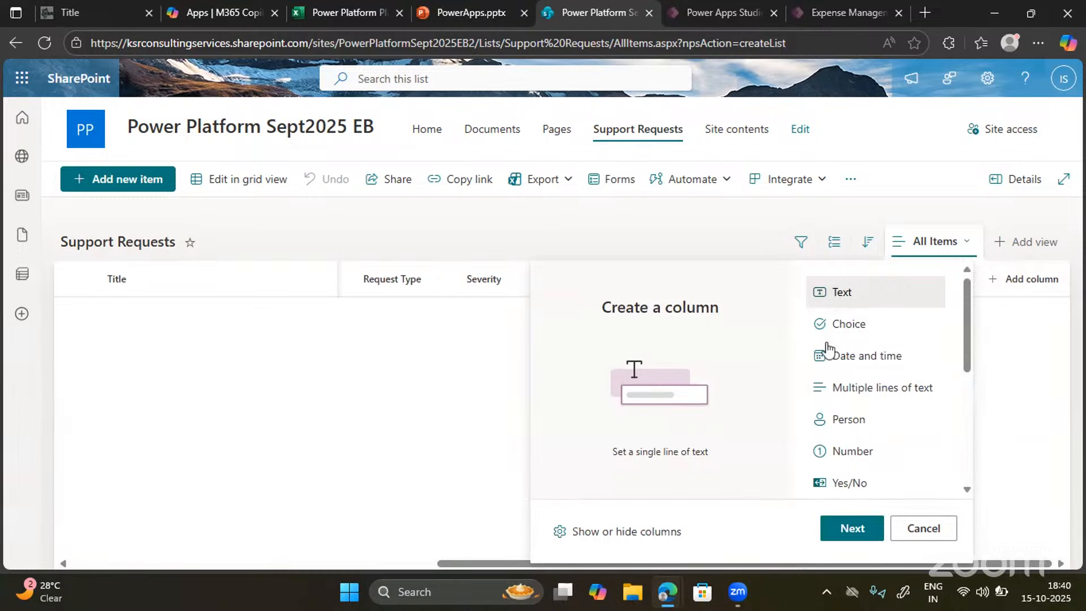
{"action": "left_click", "coordinate": [840, 388]}
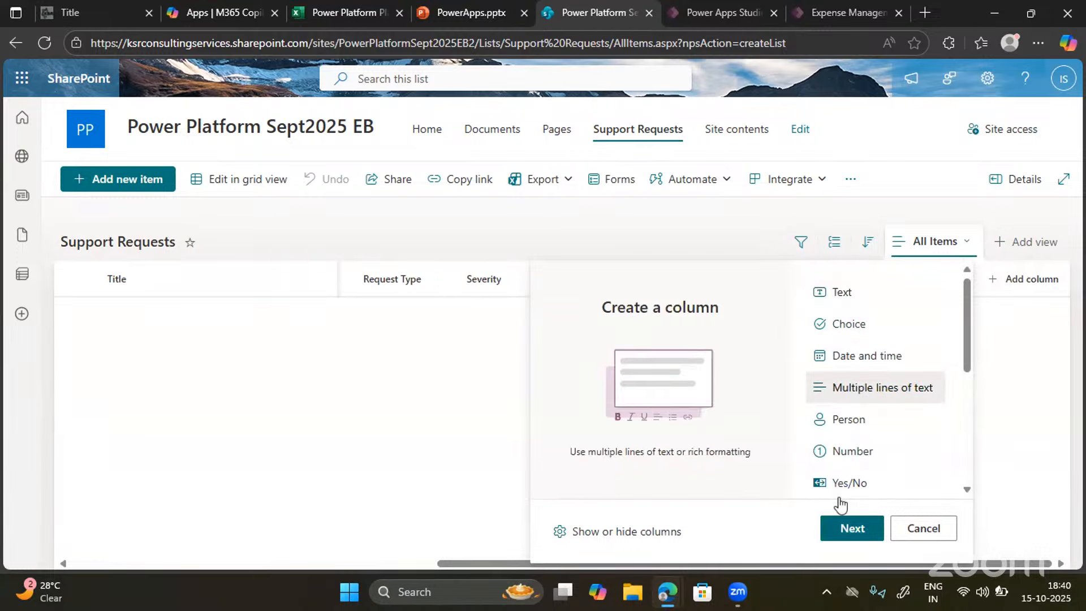
{"action": "left_click", "coordinate": [851, 527]}
{"action": "left_click", "coordinate": [857, 163]}
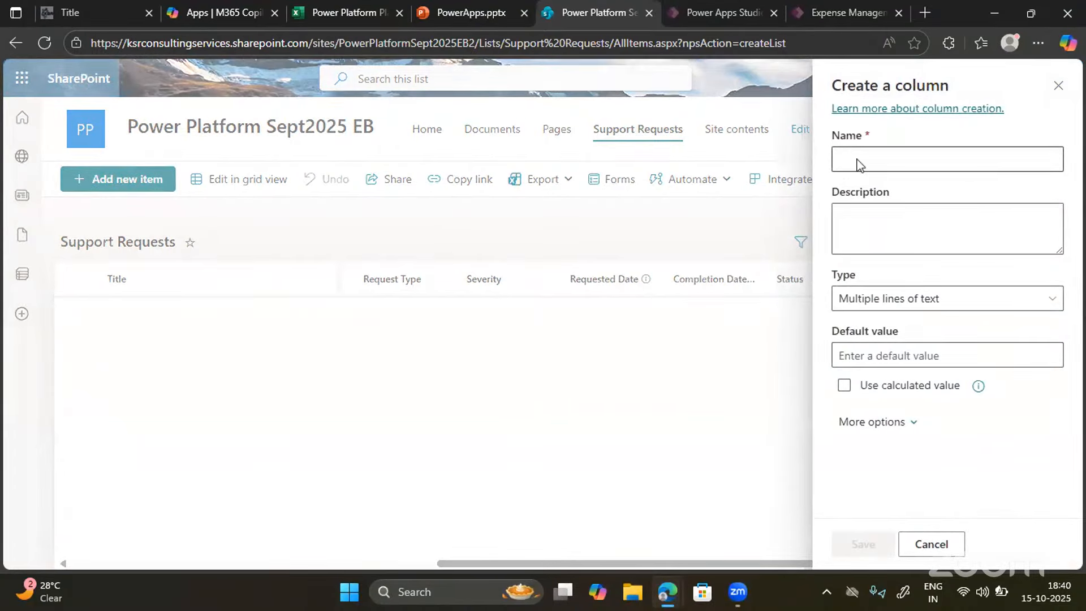
{"action": "type", "text": "Description"}
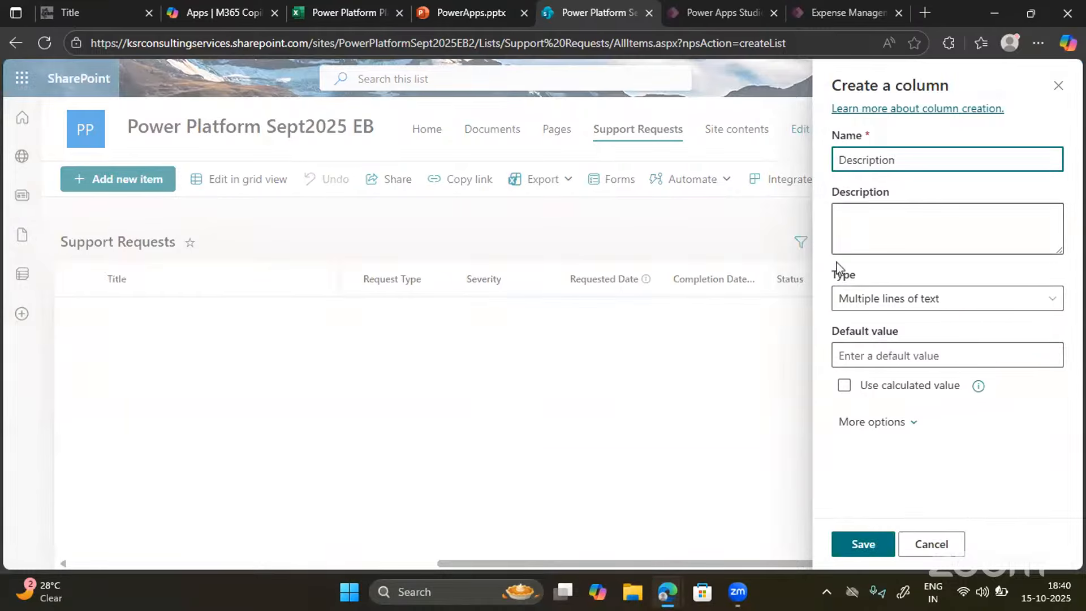
{"action": "key", "text": "Return"}
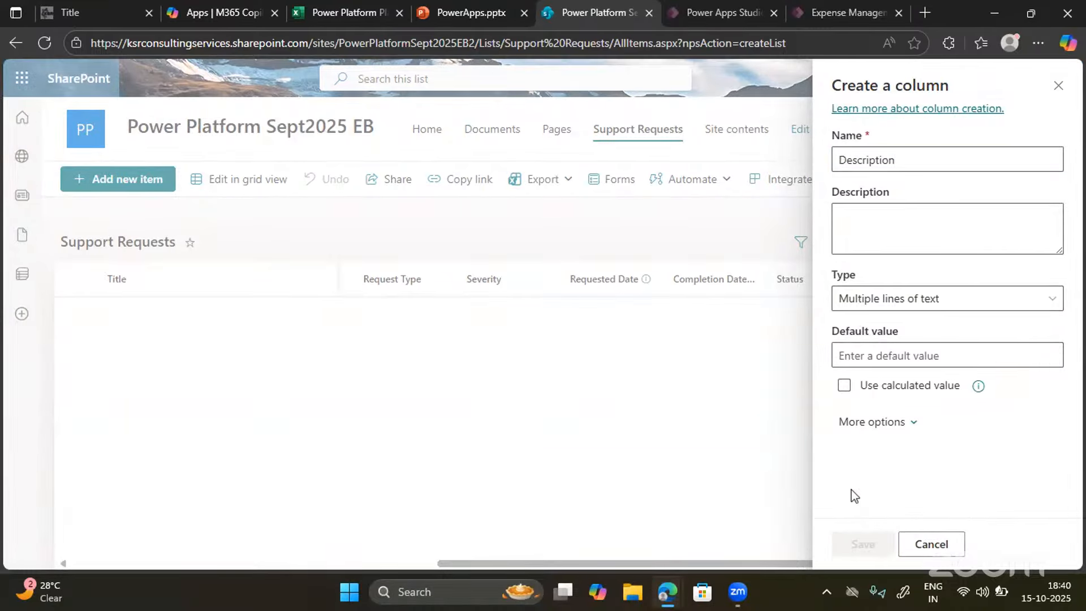
Switch to the Excel workbook and copy the field name "Comments" from cell A15 of Sheet4
{"action": "left_click", "coordinate": [351, 13]}
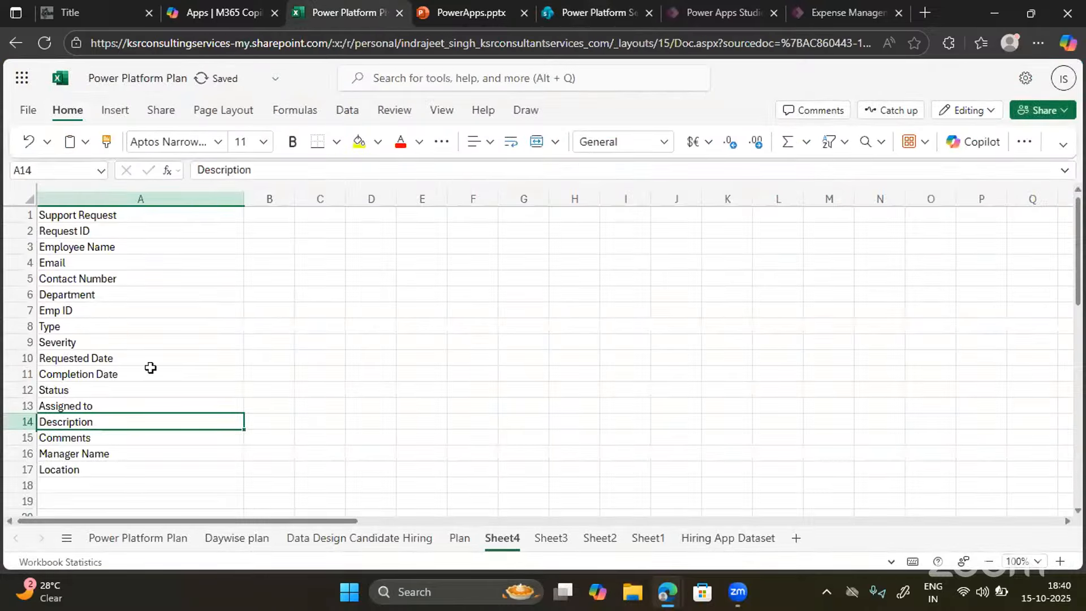
{"action": "left_click", "coordinate": [83, 439]}
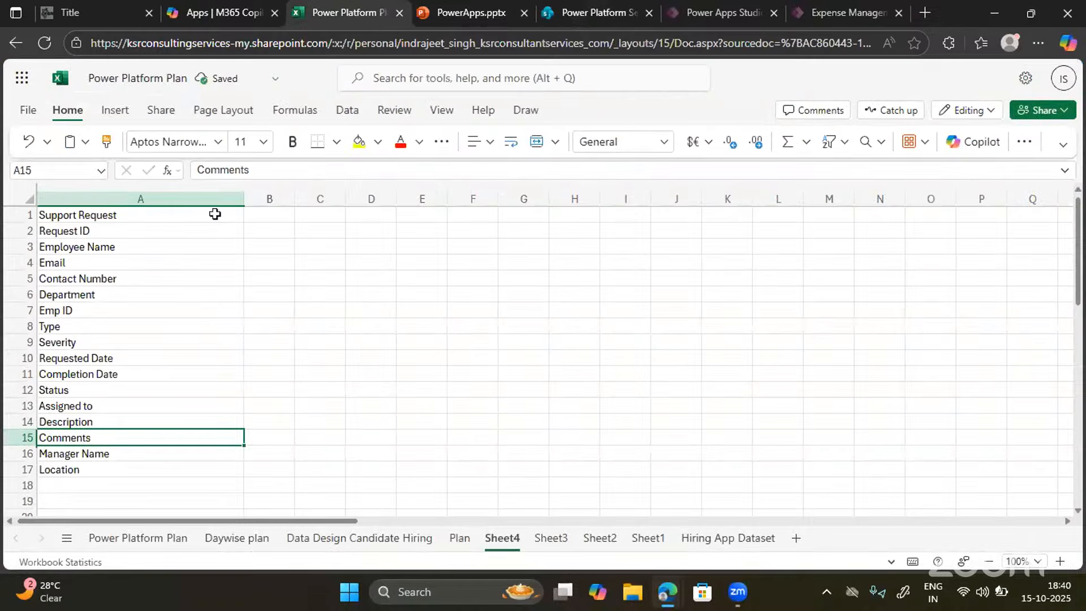
{"action": "double_click", "coordinate": [230, 171]}
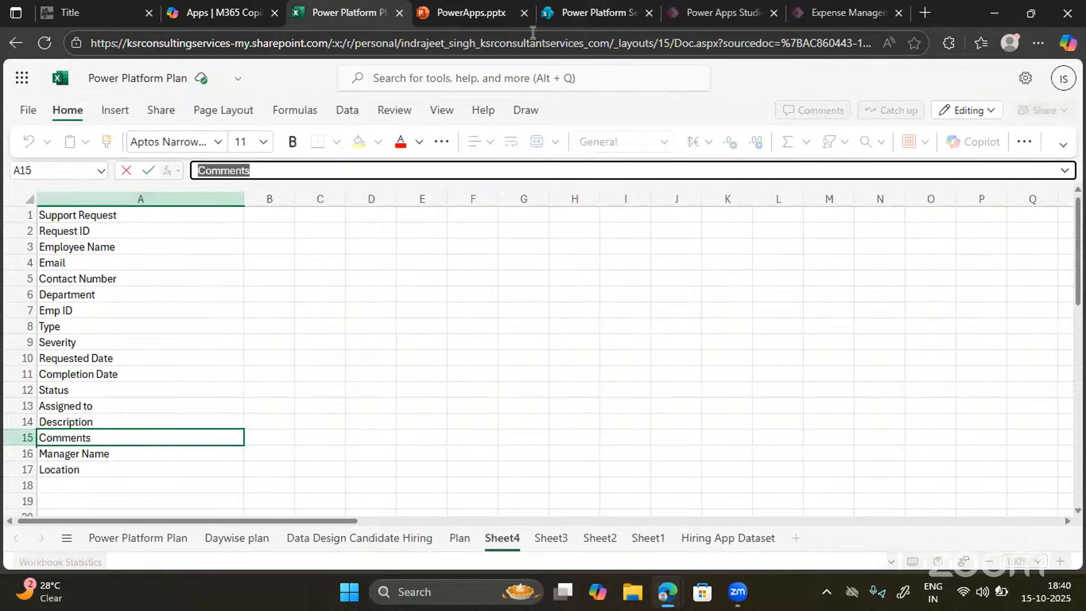
Return to the SharePoint list and create a multiple lines of text column named "Comments"
{"action": "left_click", "coordinate": [582, 17]}
{"action": "scroll", "coordinate": [950, 310], "scroll_direction": "right", "scroll_amount": 3}
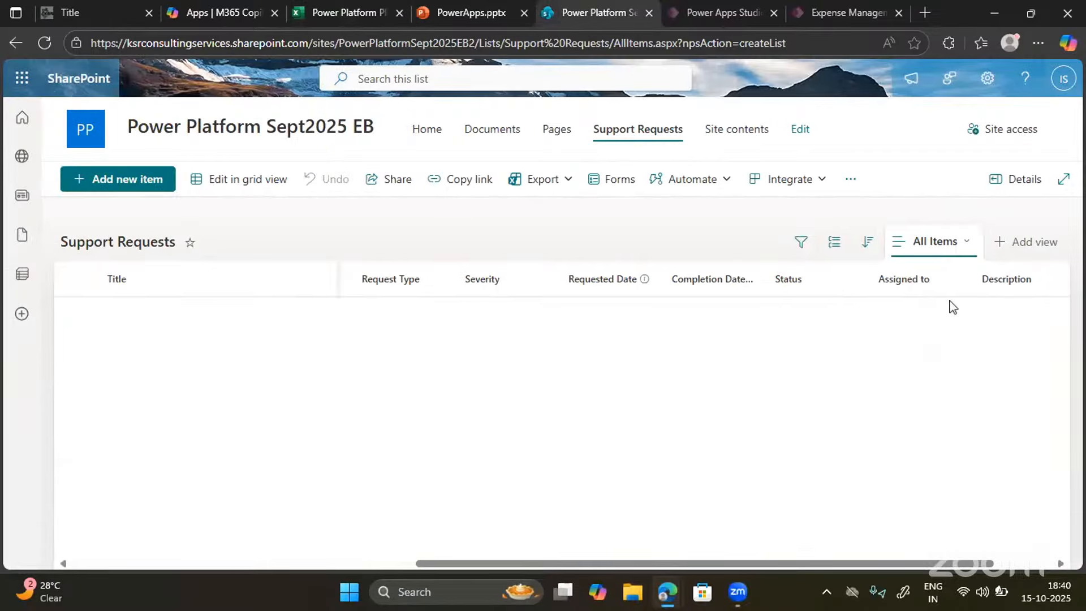
{"action": "left_click", "coordinate": [1019, 287]}
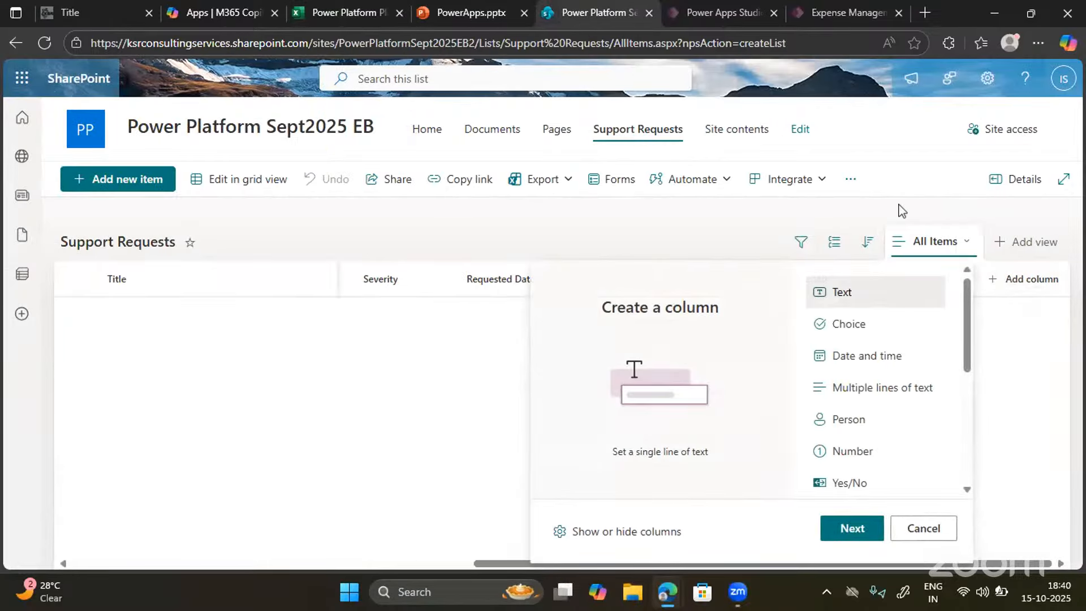
{"action": "double_click", "coordinate": [849, 403]}
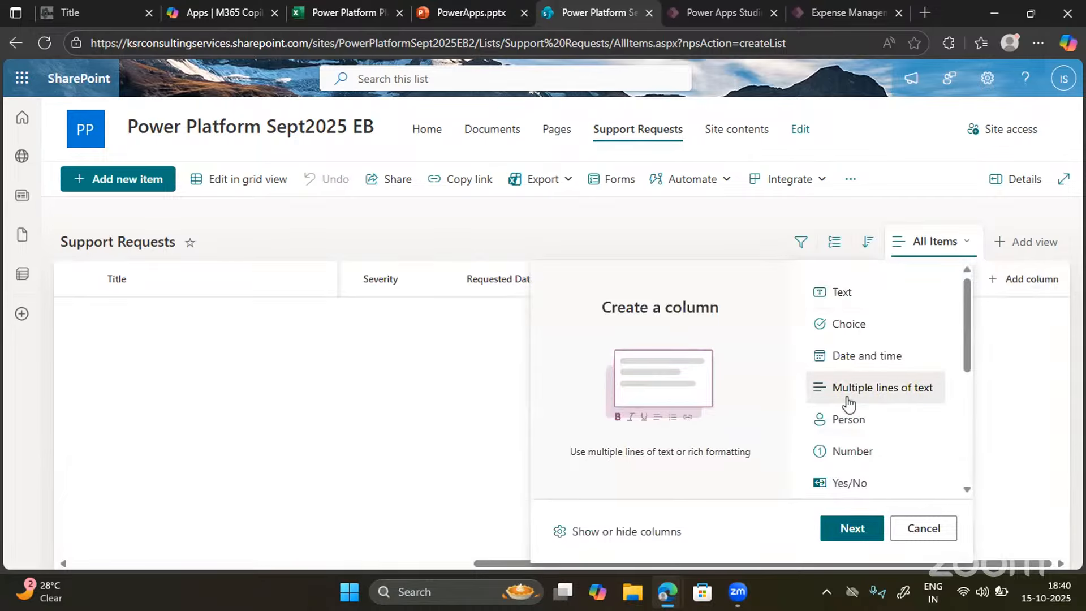
{"action": "left_click", "coordinate": [867, 157]}
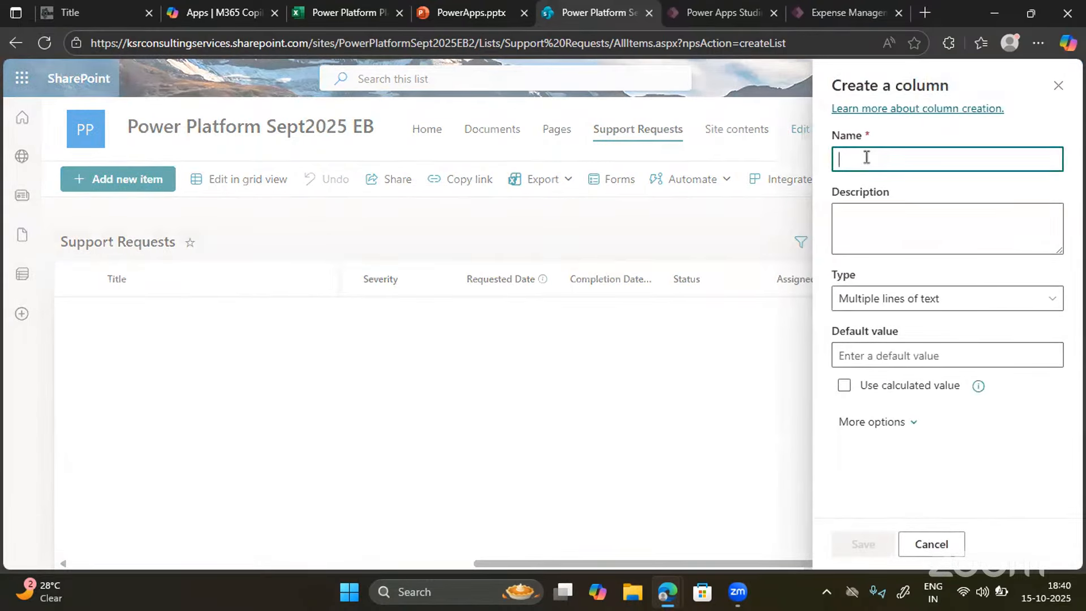
{"action": "type", "text": "Comments"}
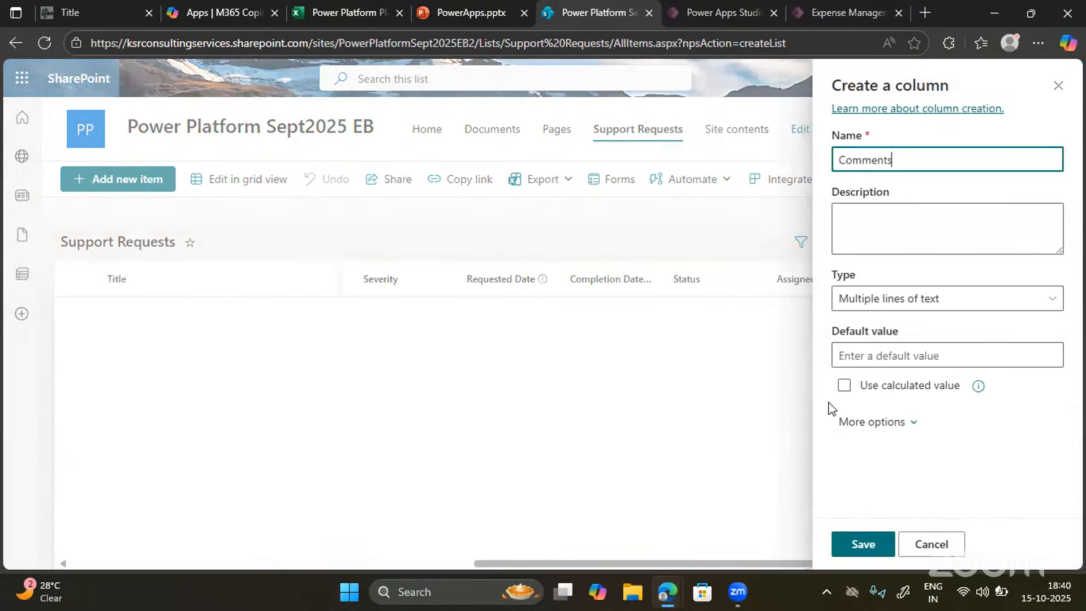
{"action": "left_click", "coordinate": [863, 544]}
Switch to the Excel workbook and copy the field name "Manager Name" from cell A16 of Sheet4
{"action": "left_click", "coordinate": [330, 7]}
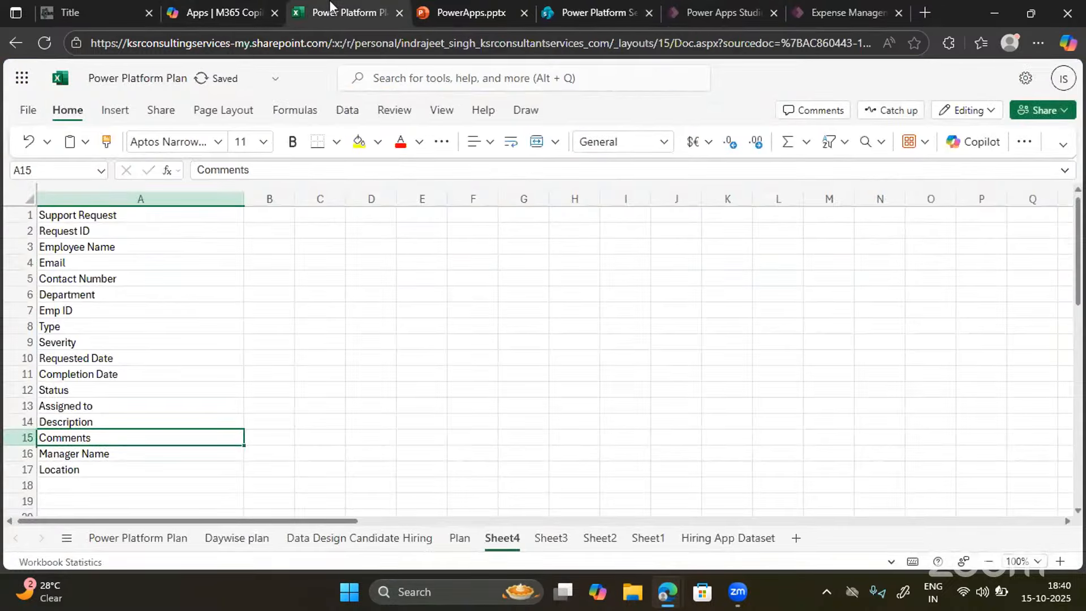
{"action": "key", "text": "Down"}
{"action": "key", "text": "Down"}
{"action": "key", "text": "Up"}
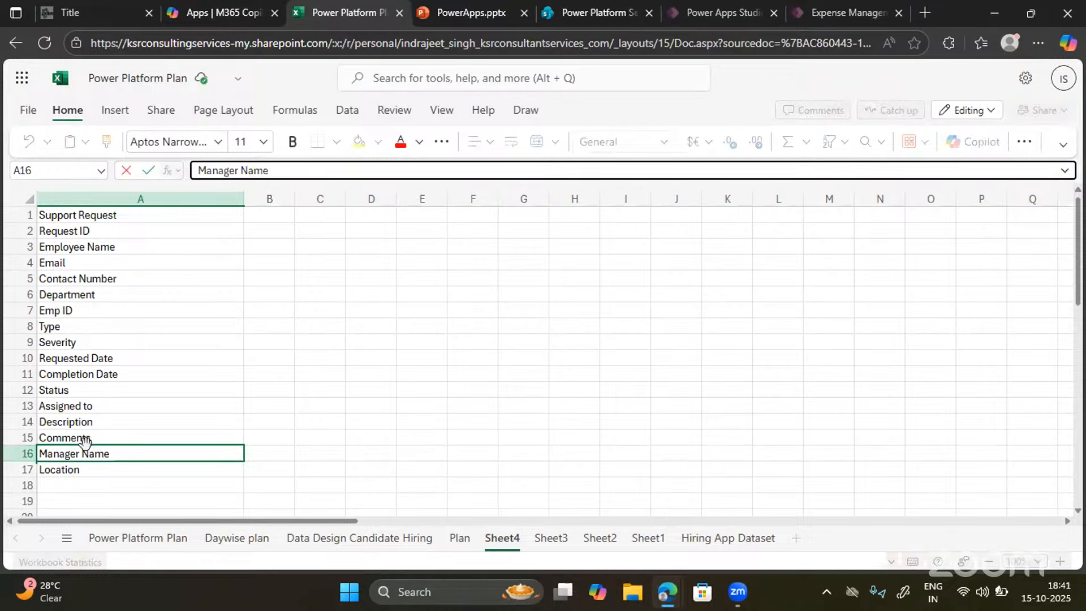
Return to the SharePoint list and create a single line of text column named "Manager Name"
{"action": "left_click", "coordinate": [586, 3]}
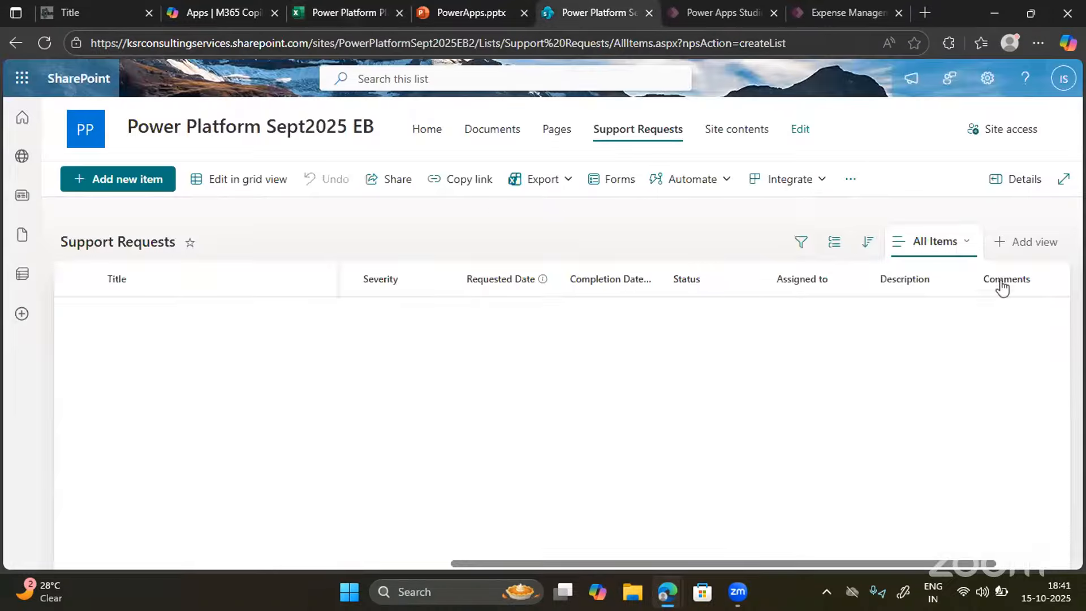
{"action": "scroll", "coordinate": [1004, 289], "scroll_direction": "right", "scroll_amount": 2}
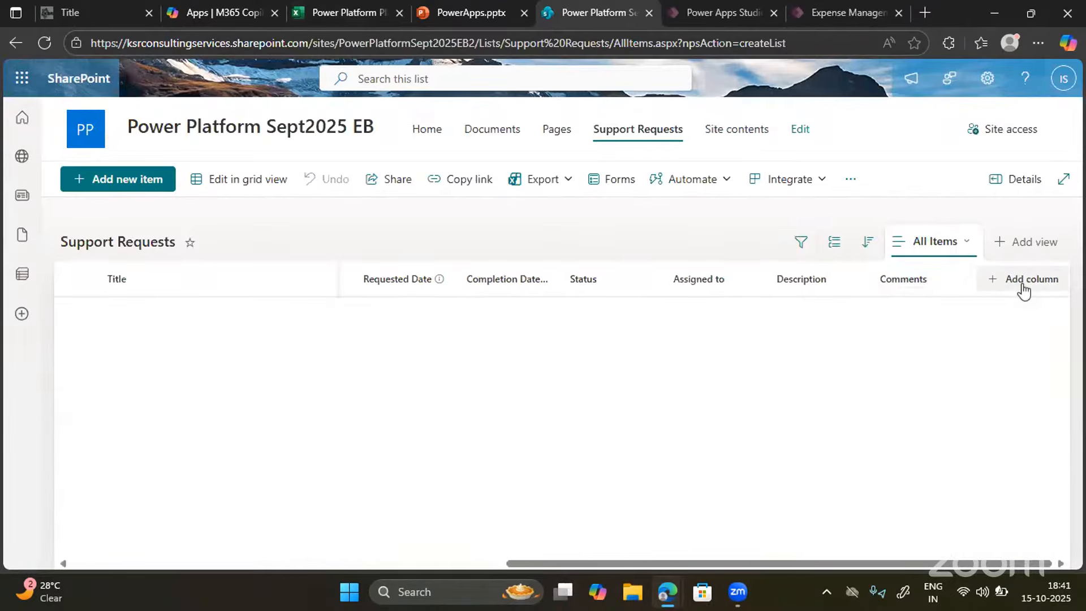
{"action": "left_click", "coordinate": [1024, 289]}
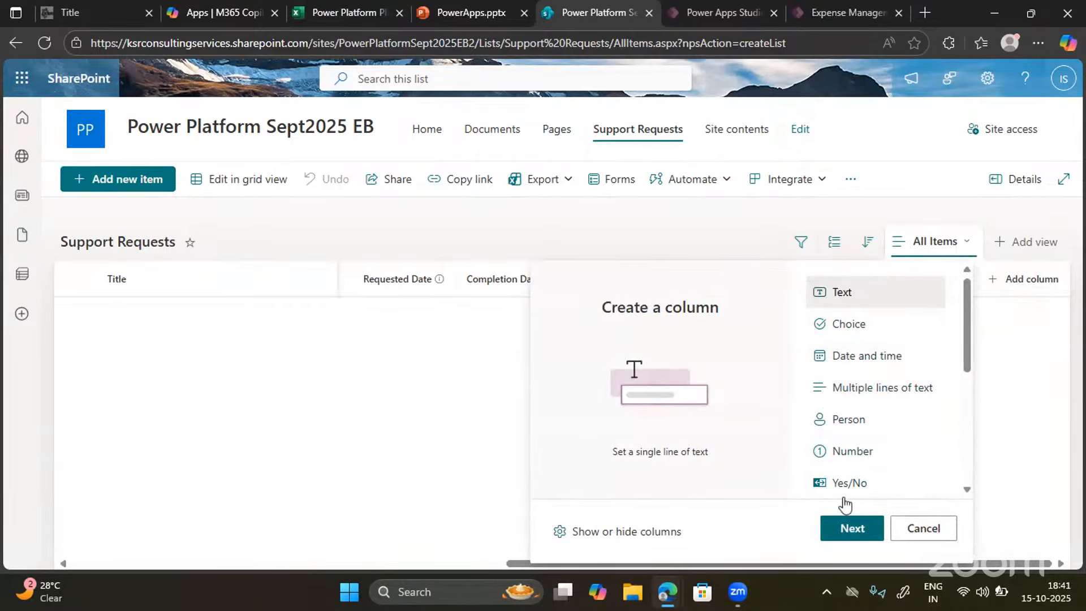
{"action": "left_click", "coordinate": [849, 526]}
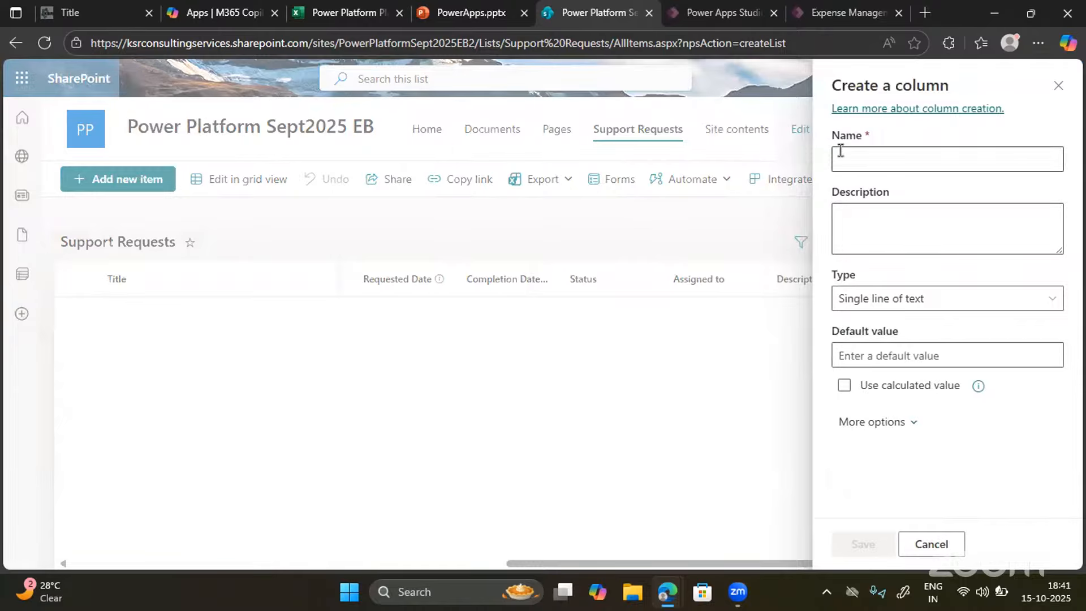
{"action": "type", "text": "Manager Name"}
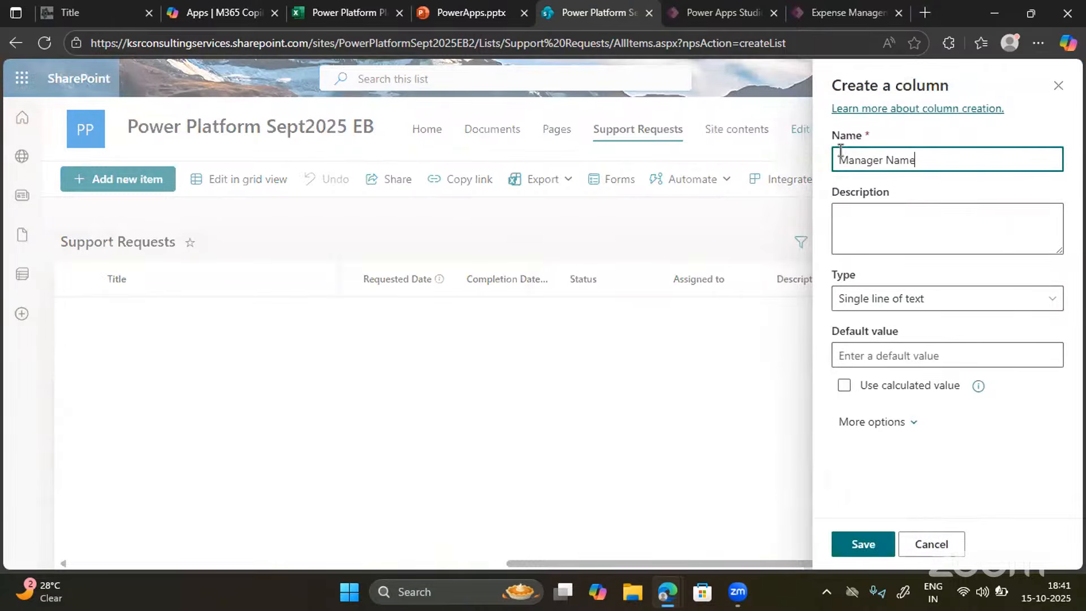
{"action": "left_click", "coordinate": [868, 476]}
Switch to the Excel workbook and copy the field name "Location" from cell A17 of Sheet4
{"action": "left_click", "coordinate": [362, 85]}
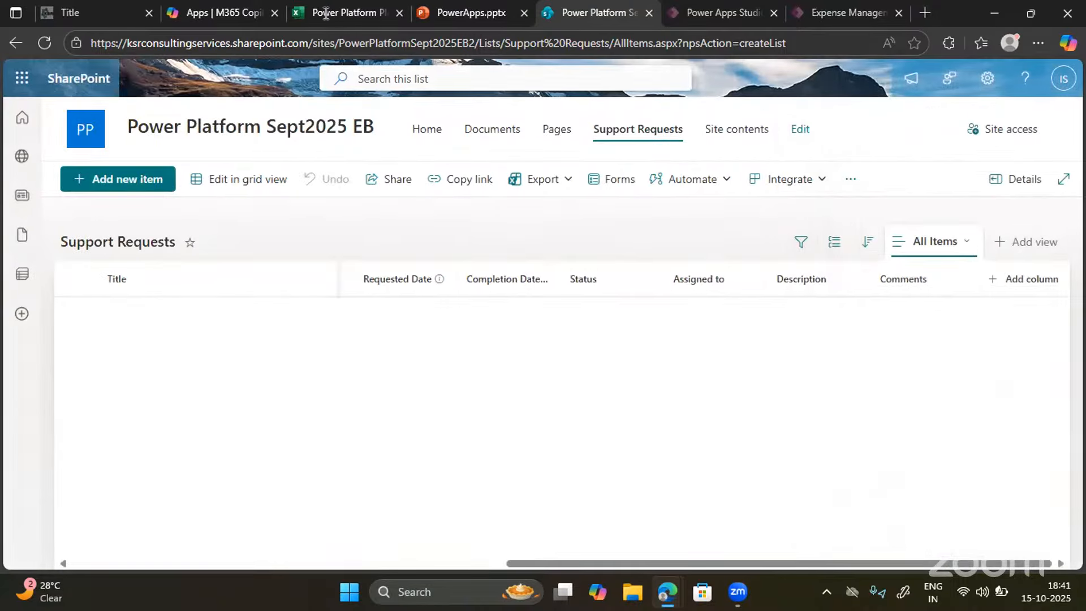
{"action": "left_click", "coordinate": [345, 12]}
{"action": "left_click", "coordinate": [107, 466]}
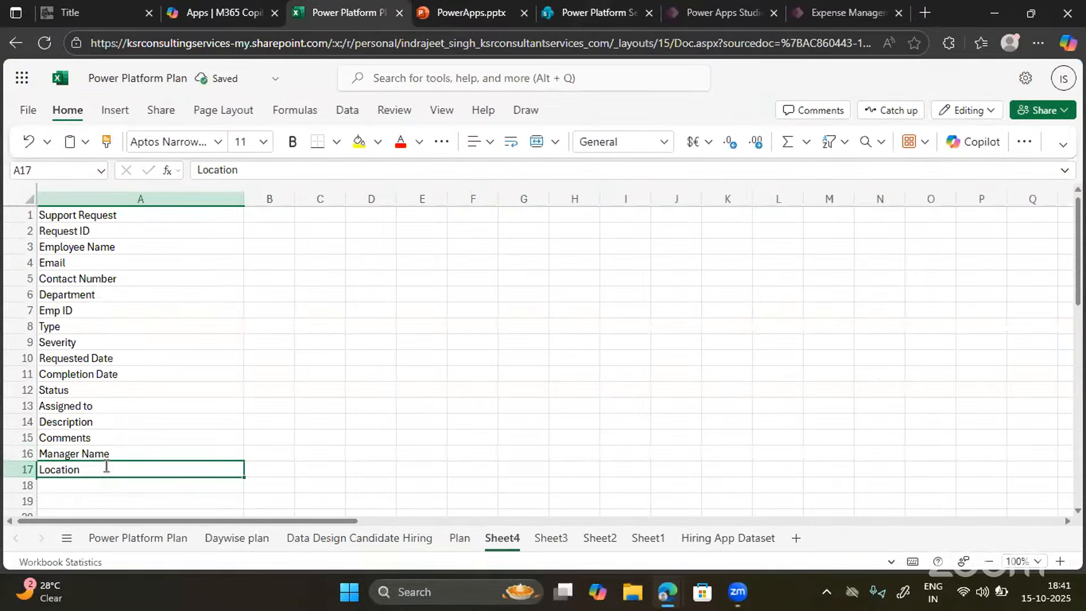
{"action": "left_click", "coordinate": [238, 170]}
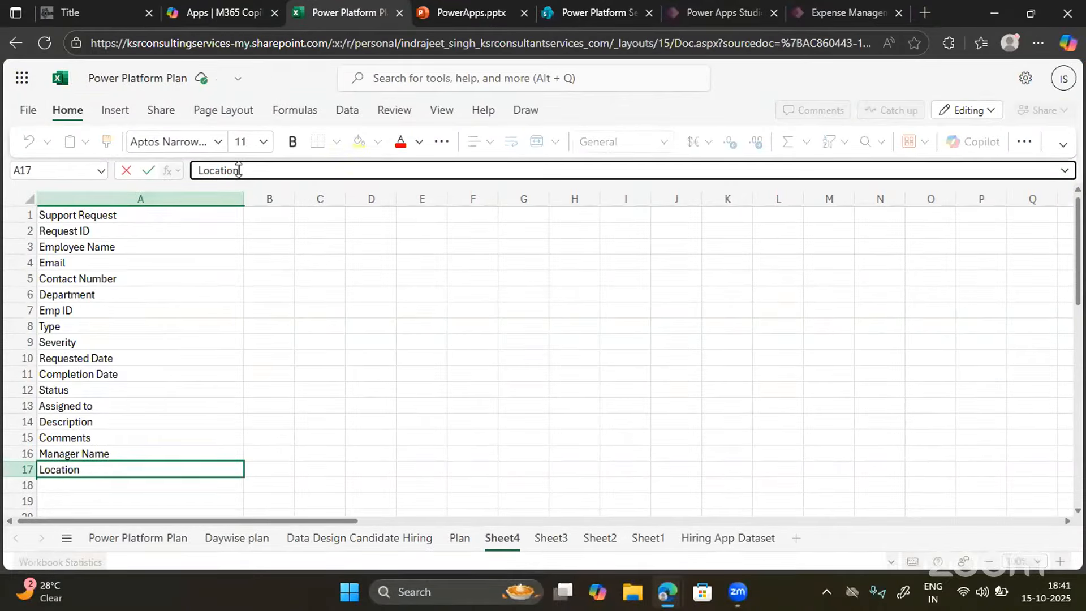
{"action": "double_click", "coordinate": [238, 170]}
Return to the SharePoint list and start a new choice column named "Location"
{"action": "left_click", "coordinate": [584, 9]}
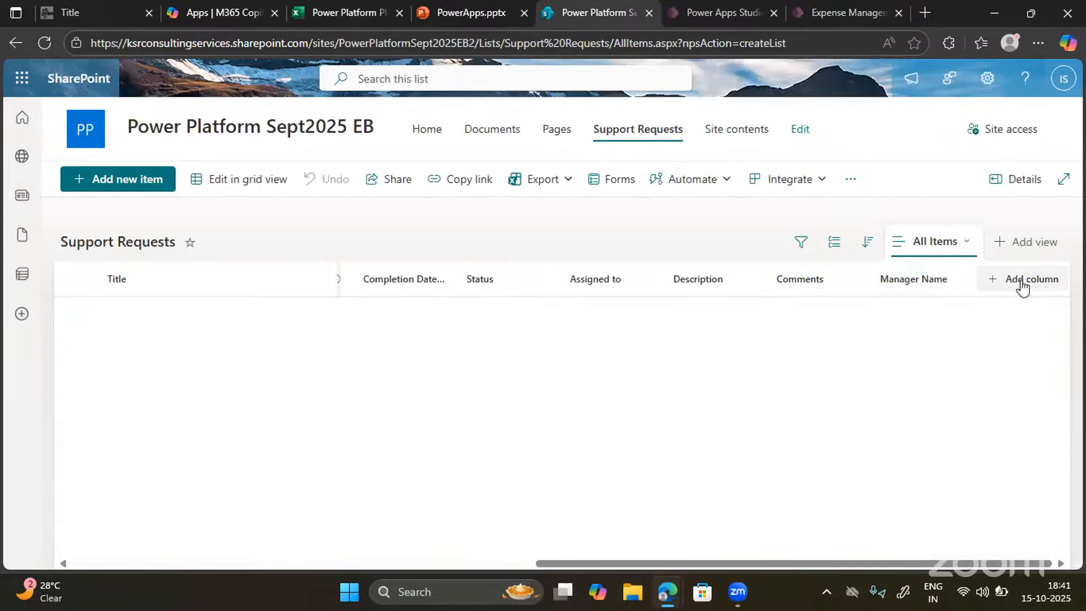
{"action": "left_click", "coordinate": [1023, 288]}
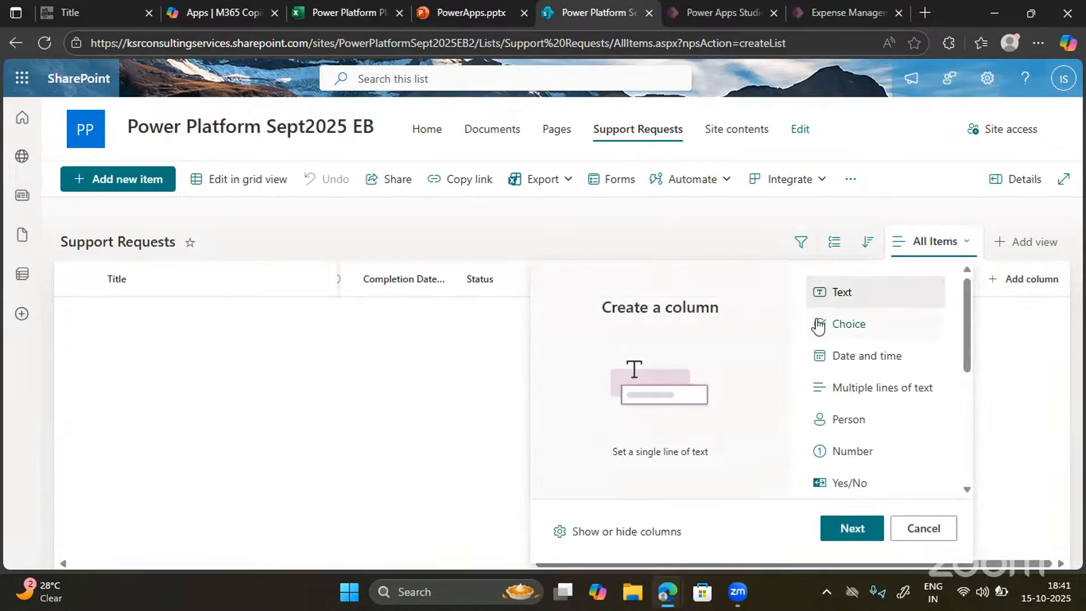
{"action": "left_click", "coordinate": [866, 332]}
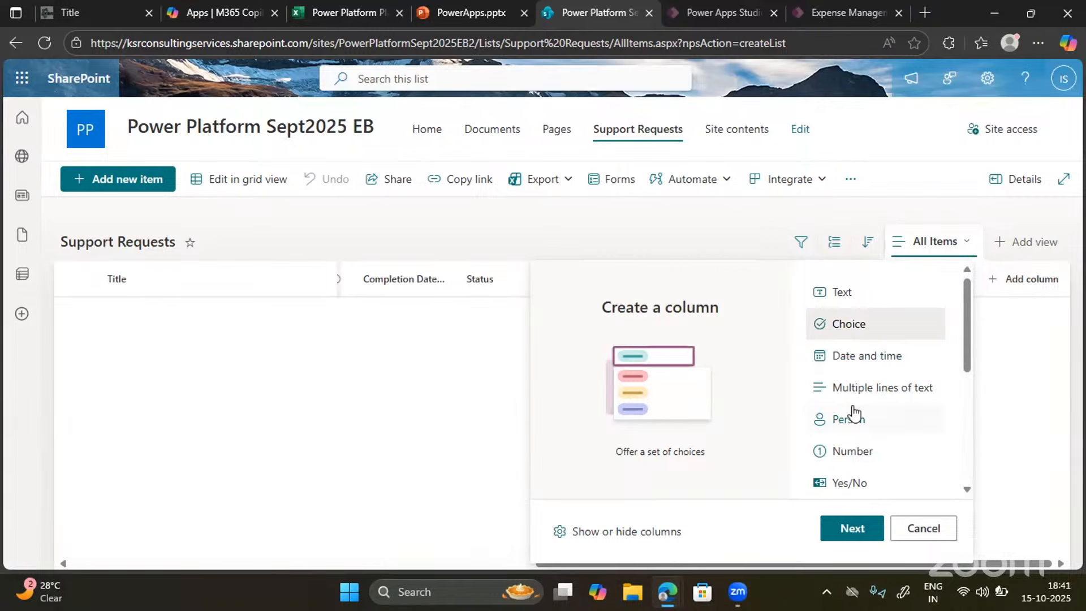
{"action": "left_click", "coordinate": [852, 528]}
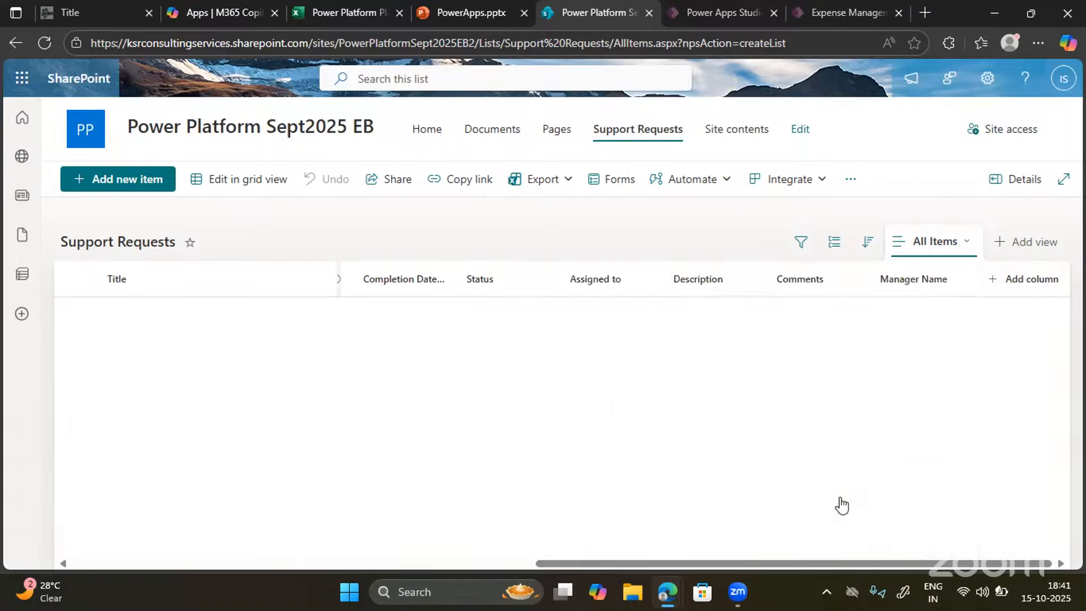
{"action": "left_click", "coordinate": [858, 162]}
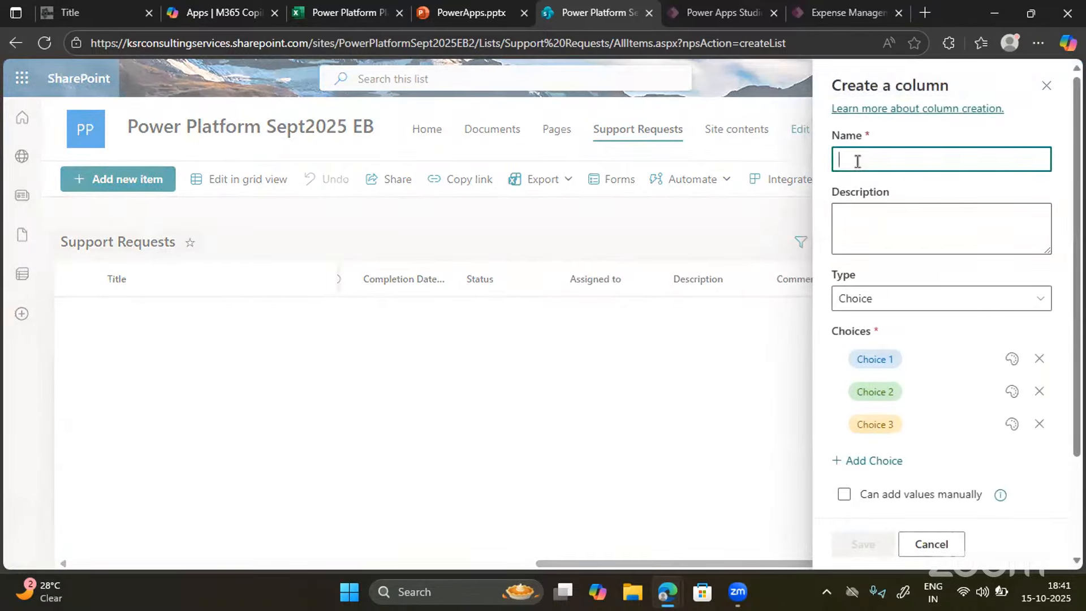
{"action": "type", "text": "Location"}
Set the Location column's choices to Delhi, USA and Remote, and save the column
{"action": "left_click", "coordinate": [876, 359]}
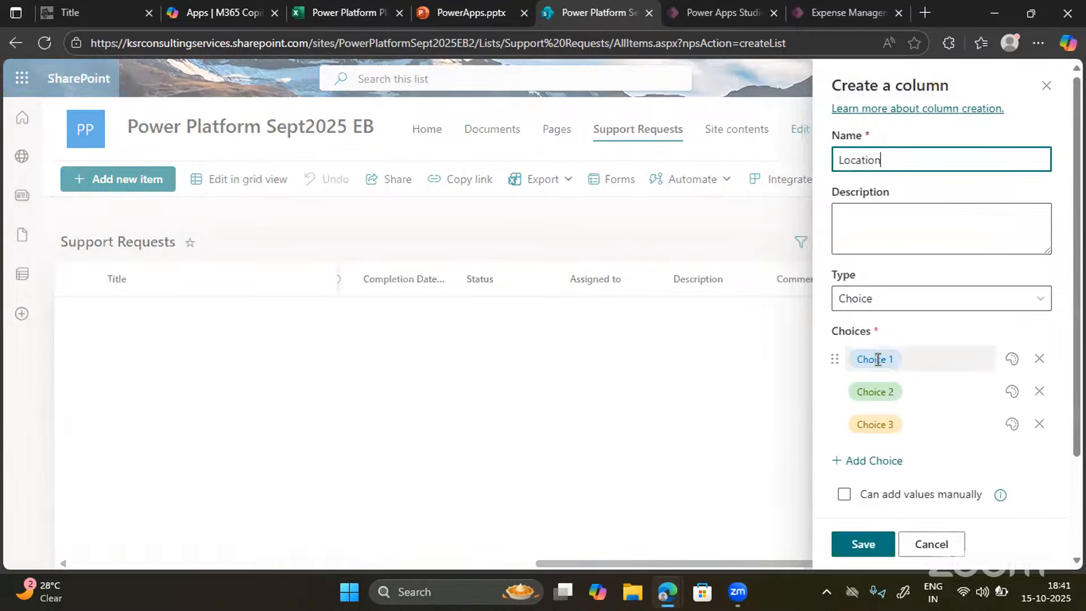
{"action": "type", "text": "Dehli"}
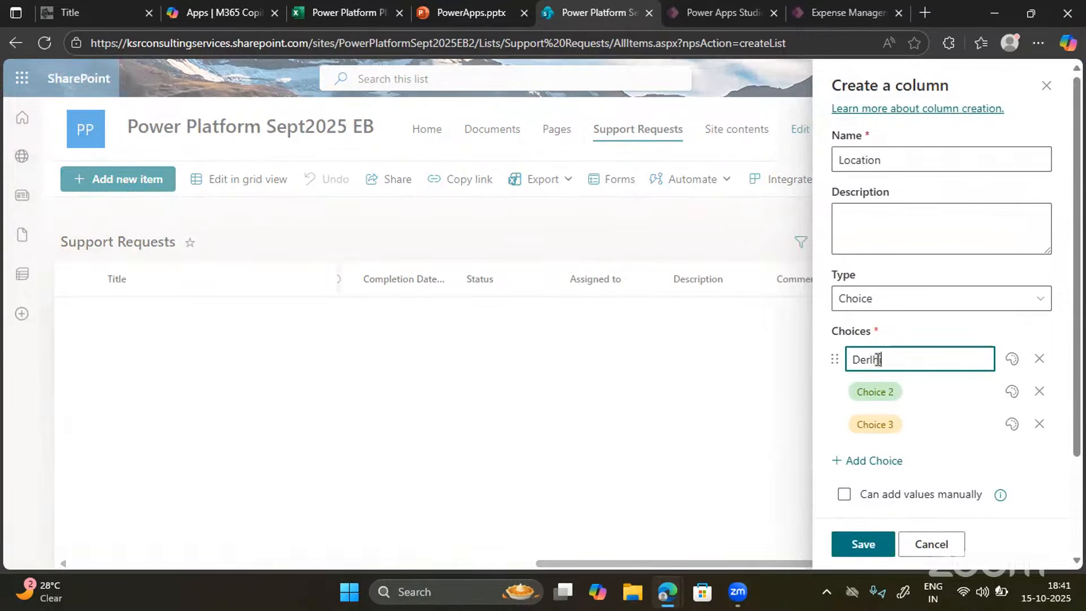
{"action": "key", "text": "BackSpace"}
{"action": "key", "text": "BackSpace"}
{"action": "key", "text": "BackSpace"}
{"action": "type", "text": "lhi"}
{"action": "key", "text": "Return"}
{"action": "type", "text": "USA"}
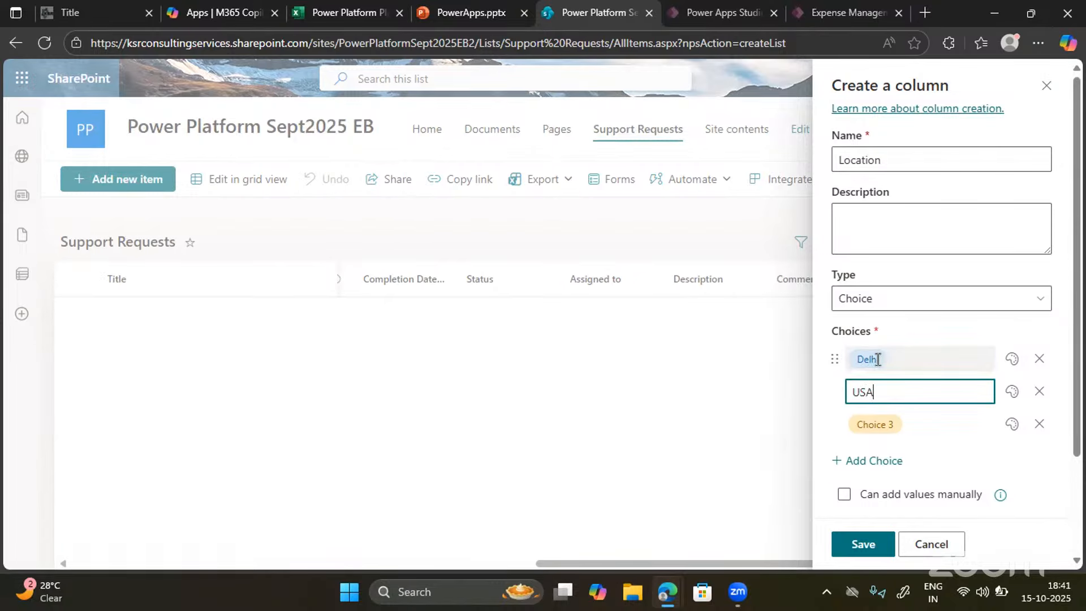
{"action": "key", "text": "Return"}
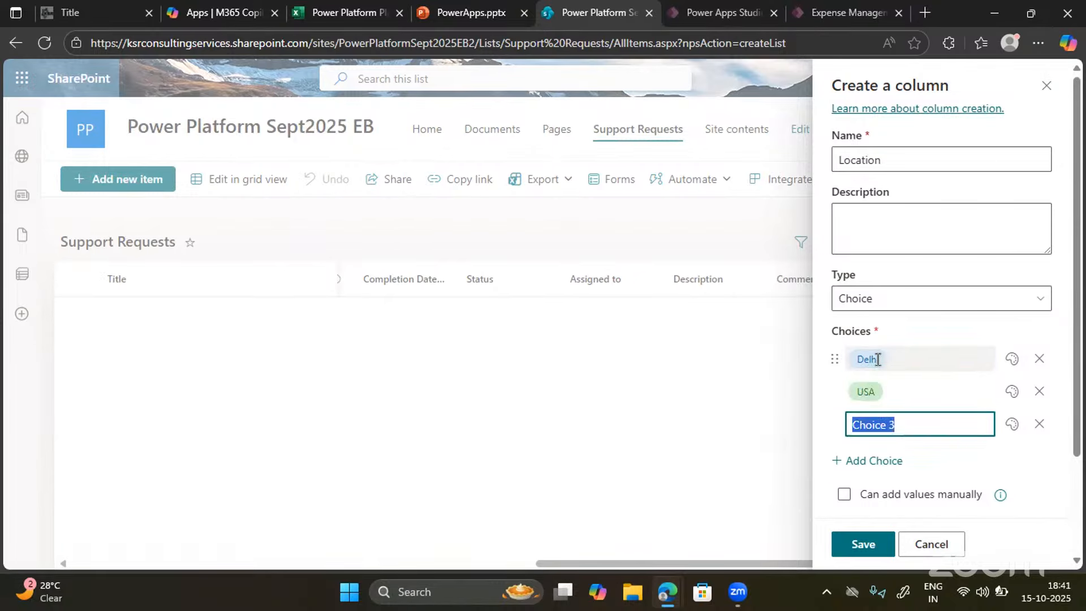
{"action": "type", "text": "Remote"}
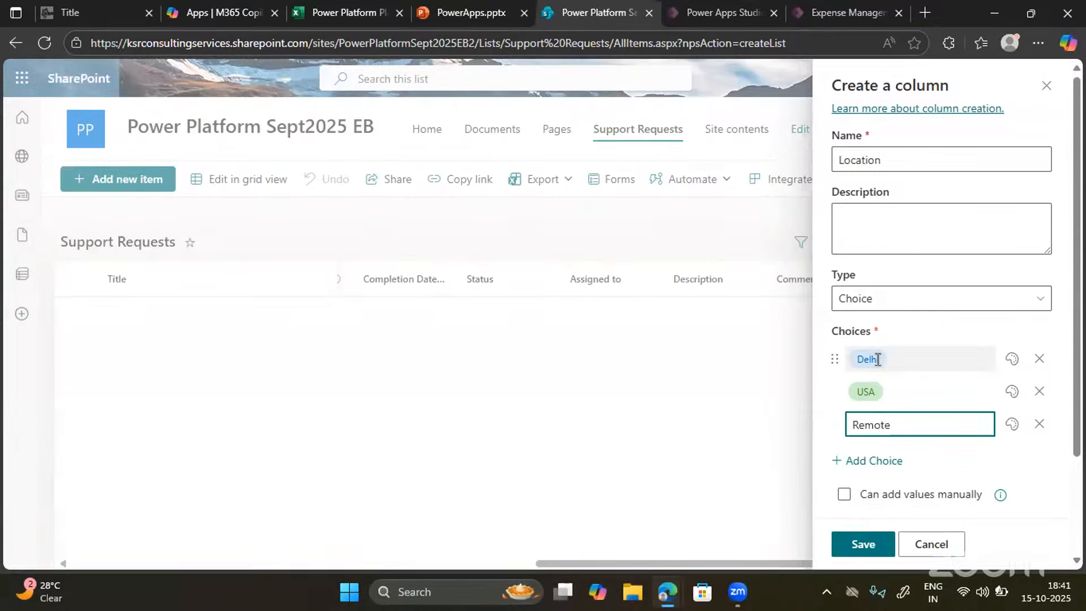
{"action": "left_click", "coordinate": [1044, 496]}
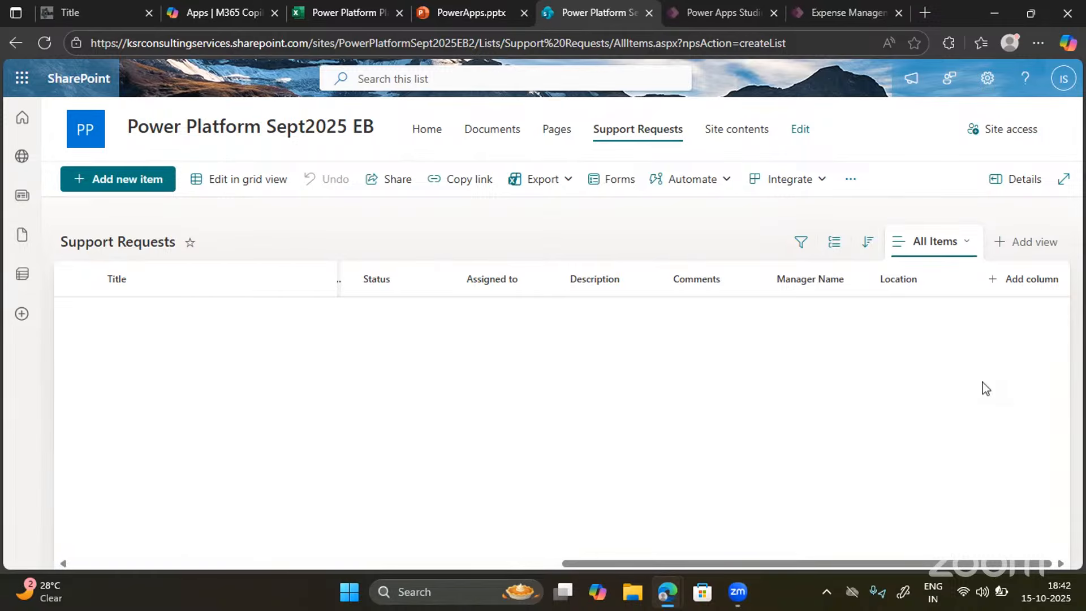
Switch to Power Apps Studio and leave the Expense Management App without saving its changes
{"action": "left_click", "coordinate": [736, 12]}
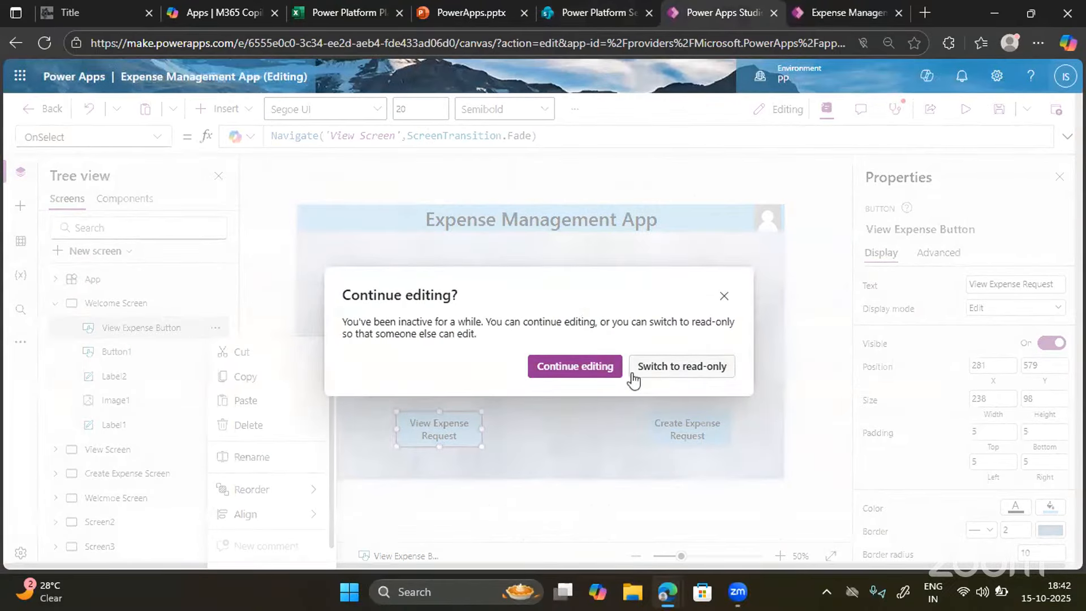
{"action": "left_click", "coordinate": [687, 369]}
{"action": "left_click", "coordinate": [701, 359]}
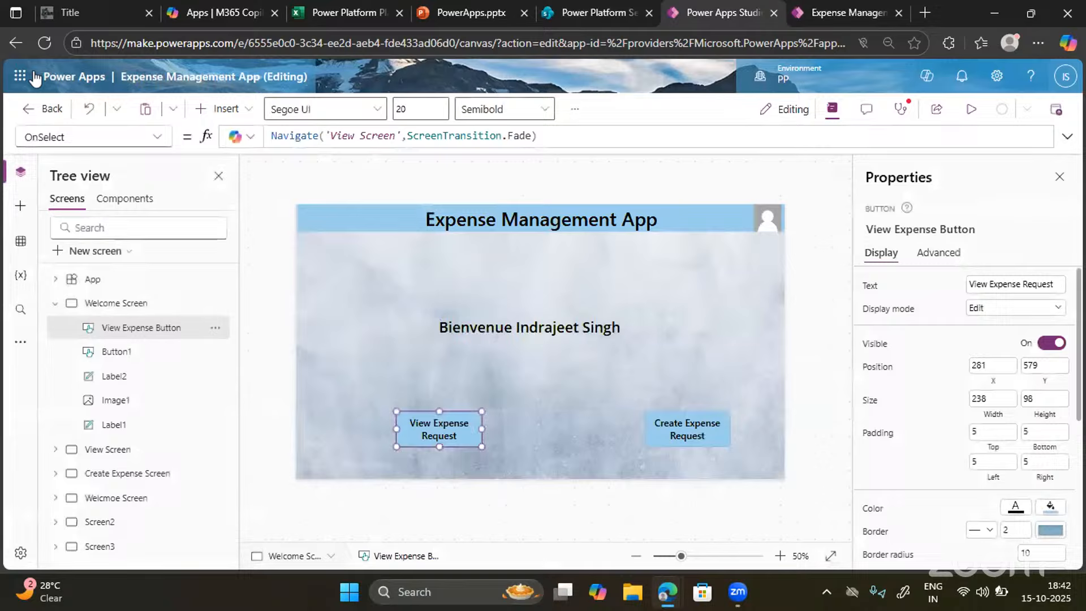
{"action": "left_click", "coordinate": [24, 109]}
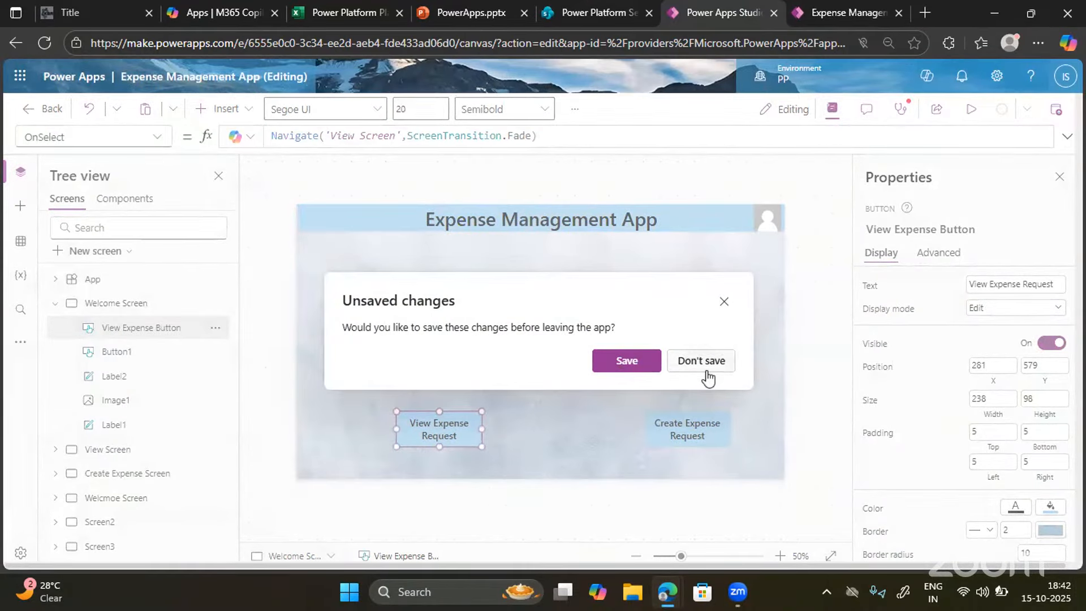
{"action": "left_click", "coordinate": [707, 377]}
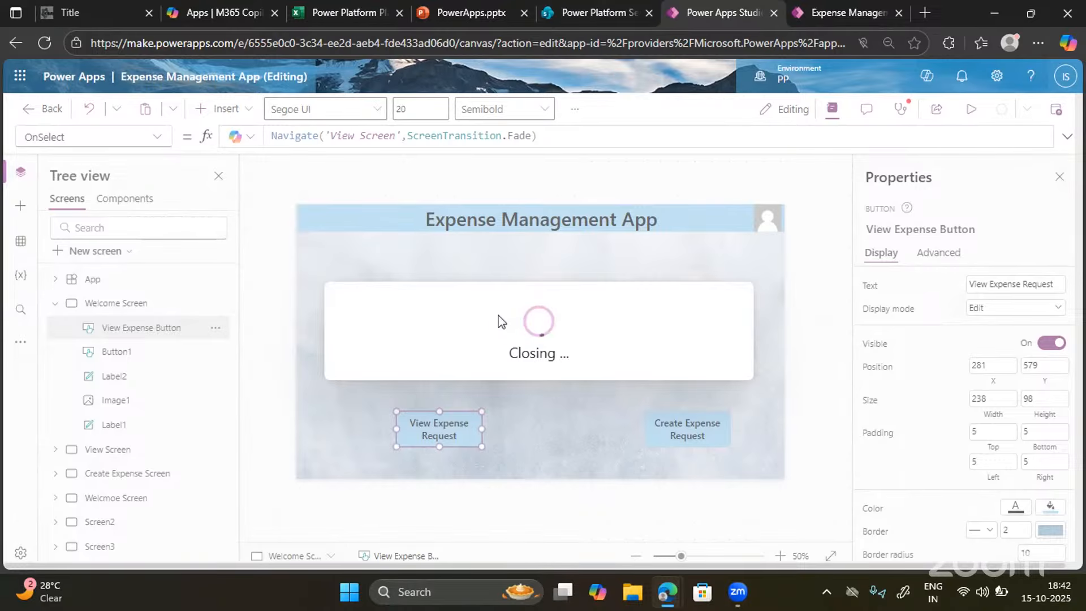
Return to the SharePoint list, start adding a column and examine the available column types
{"action": "left_click", "coordinate": [599, 13]}
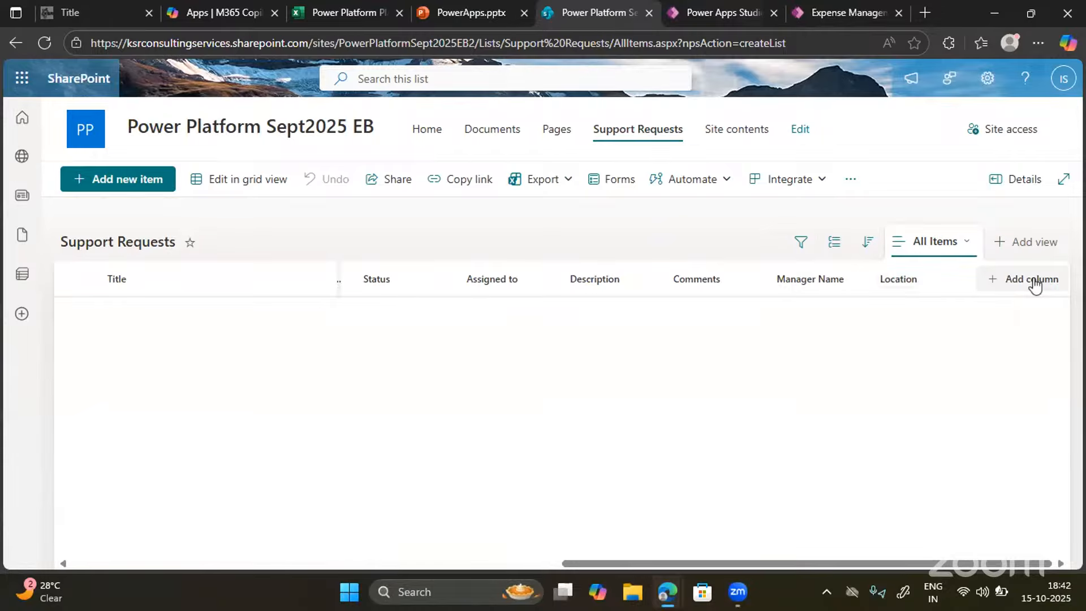
{"action": "left_click", "coordinate": [1013, 289]}
{"action": "scroll", "coordinate": [847, 445], "scroll_direction": "down", "scroll_amount": 2}
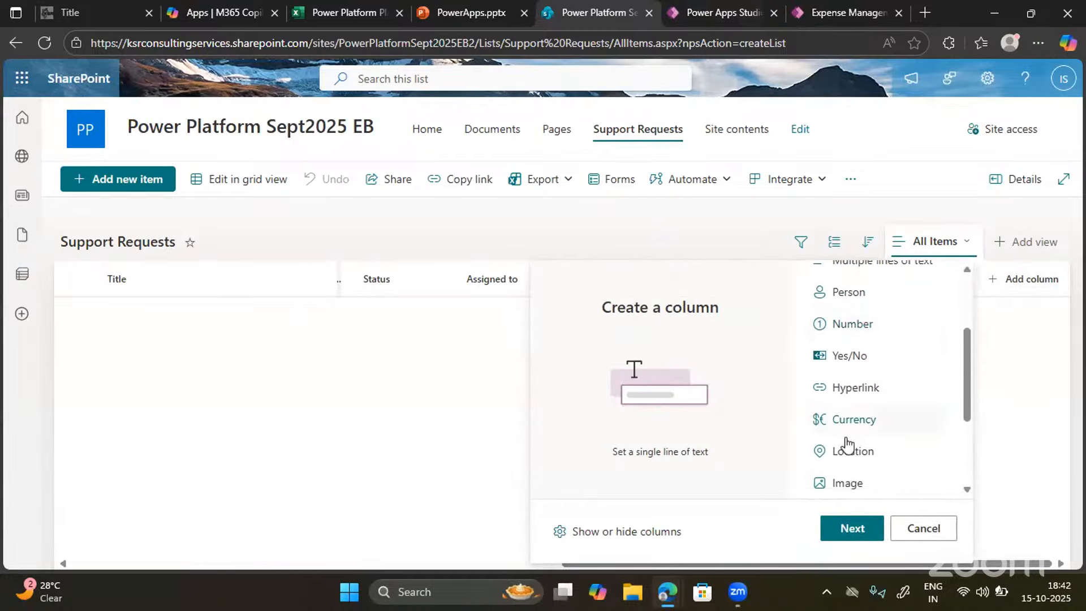
{"action": "scroll", "coordinate": [846, 445], "scroll_direction": "down", "scroll_amount": 2}
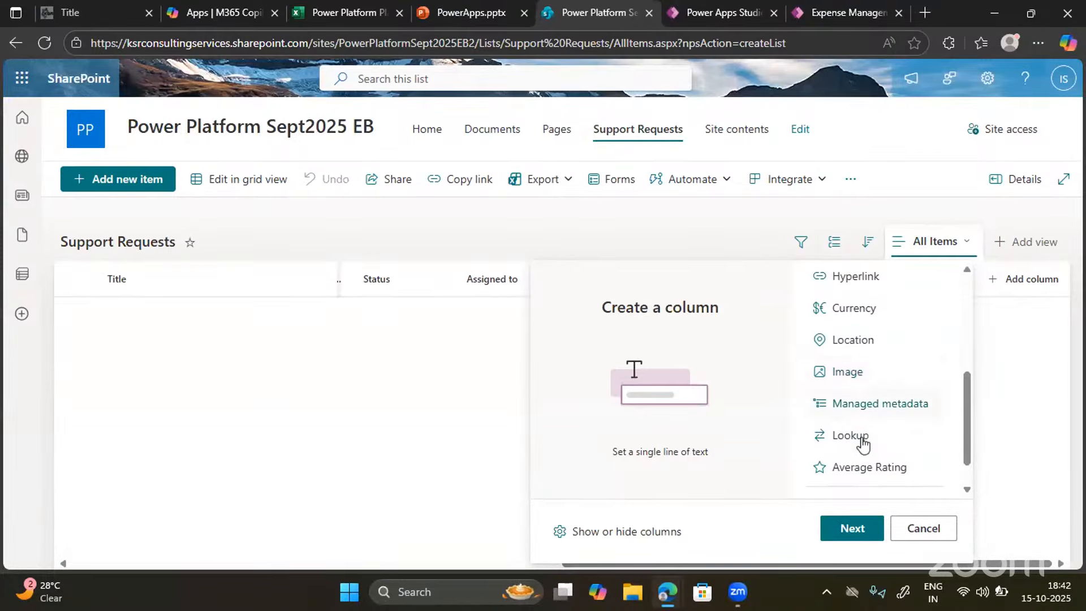
{"action": "scroll", "coordinate": [863, 444], "scroll_direction": "down", "scroll_amount": 1}
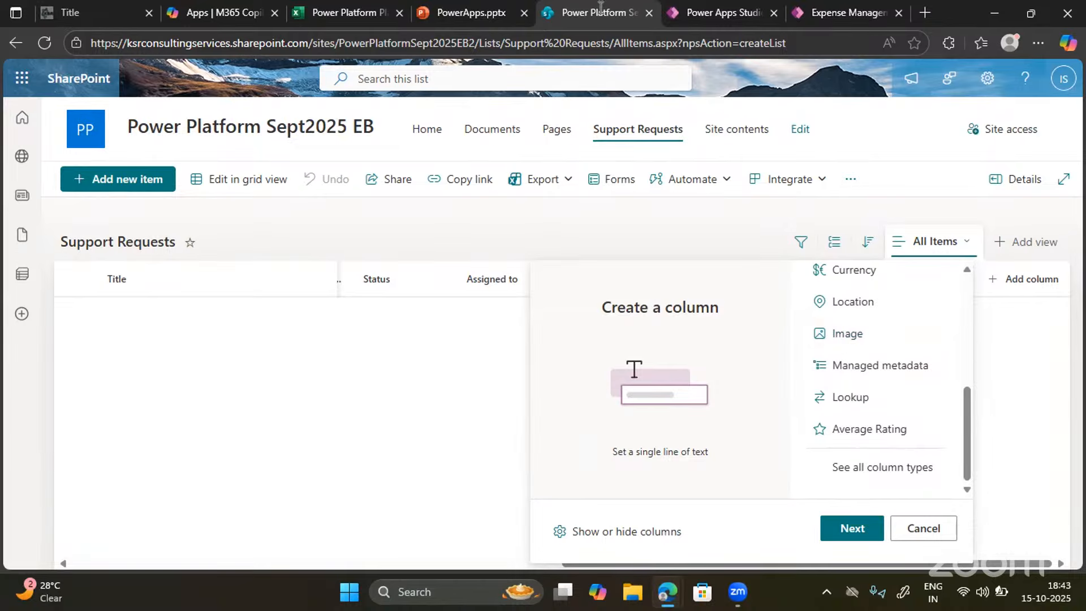
{"action": "left_click", "coordinate": [745, 6]}
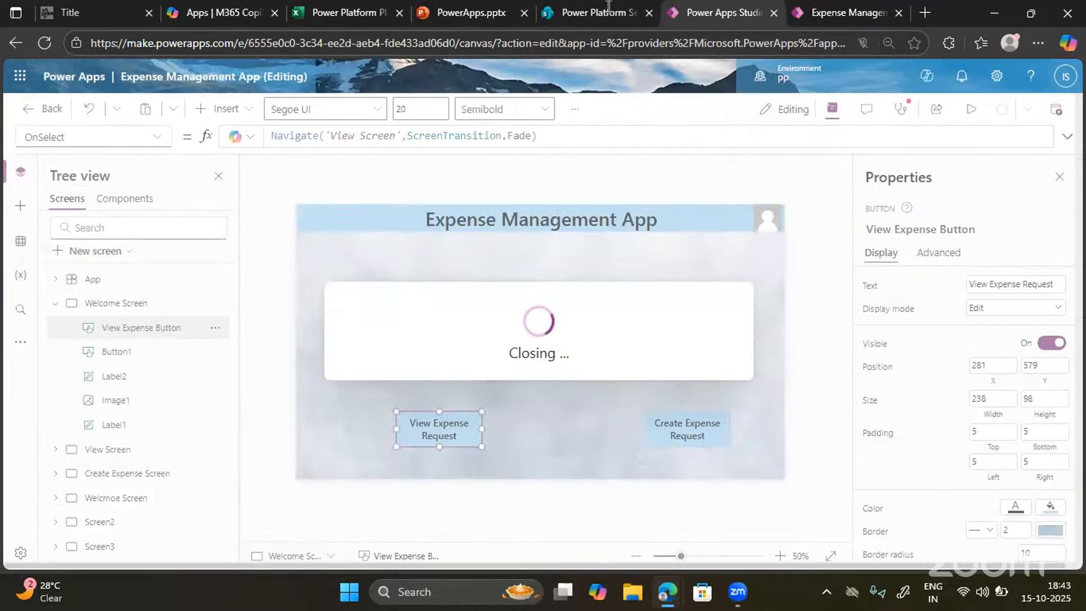
{"action": "left_click", "coordinate": [581, 10]}
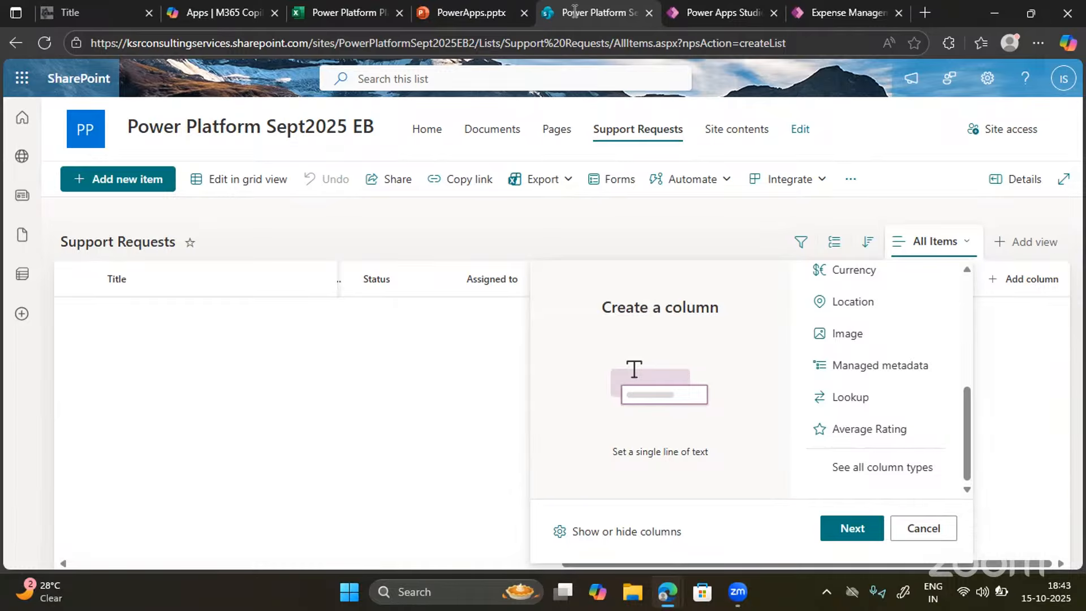
{"action": "scroll", "coordinate": [857, 394], "scroll_direction": "up", "scroll_amount": 5}
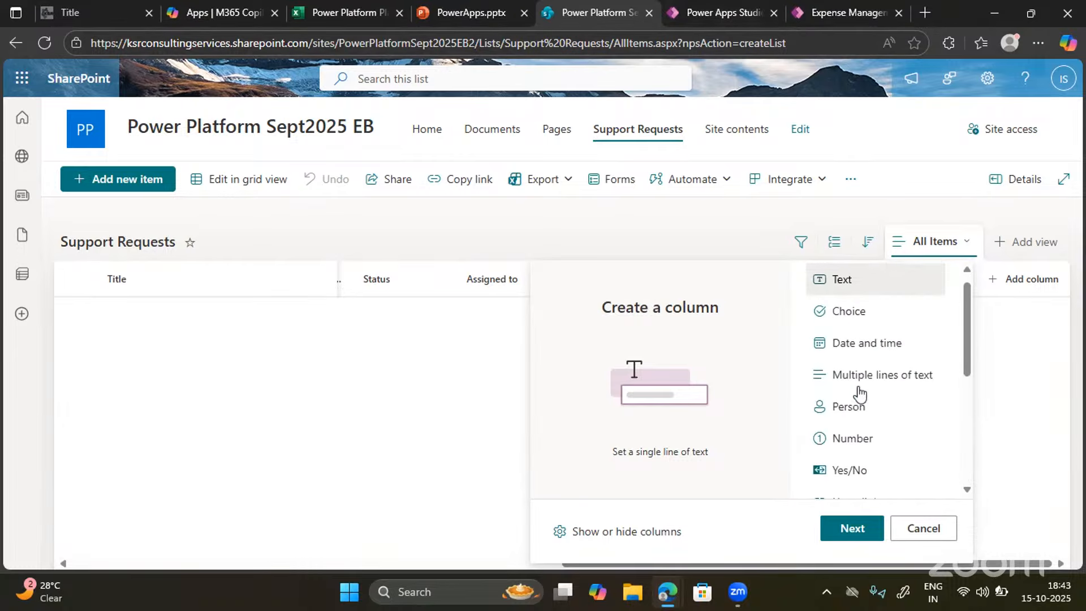
{"action": "scroll", "coordinate": [857, 390], "scroll_direction": "down", "scroll_amount": 5}
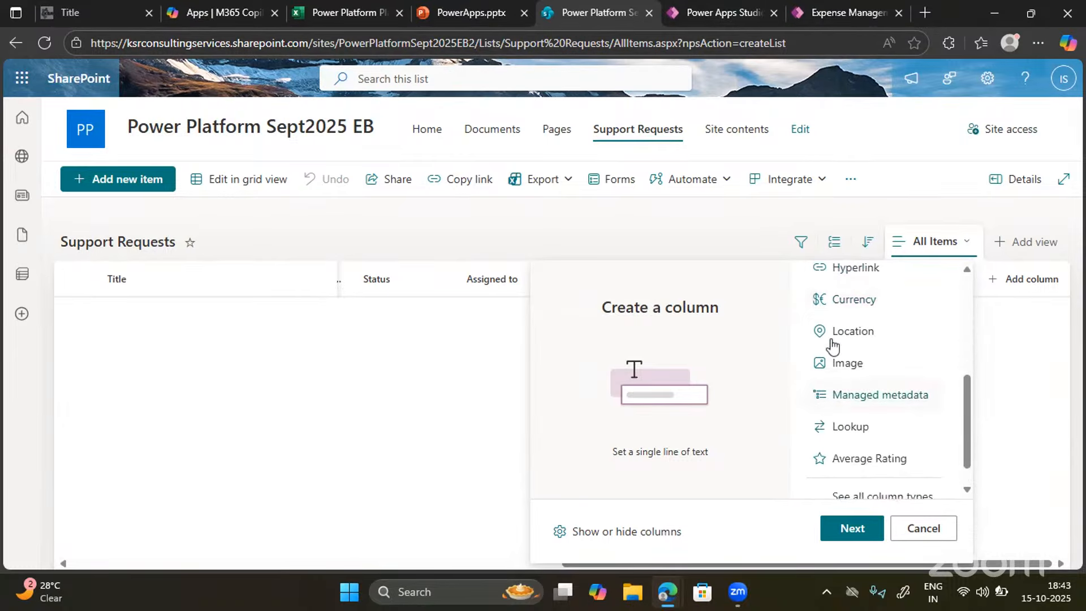
{"action": "left_click", "coordinate": [846, 371]}
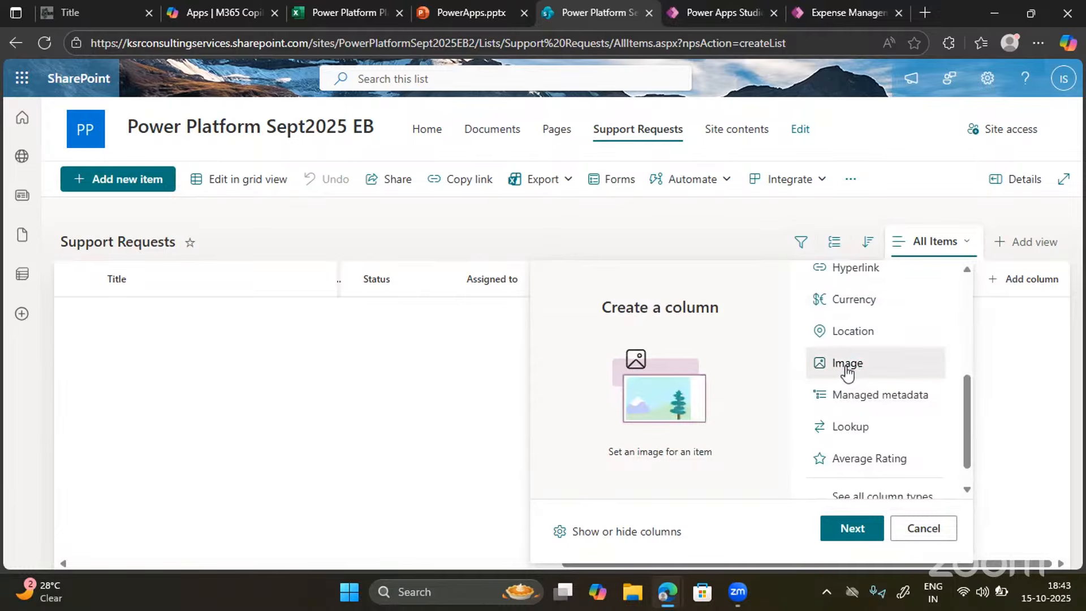
{"action": "scroll", "coordinate": [837, 492], "scroll_direction": "down", "scroll_amount": 1}
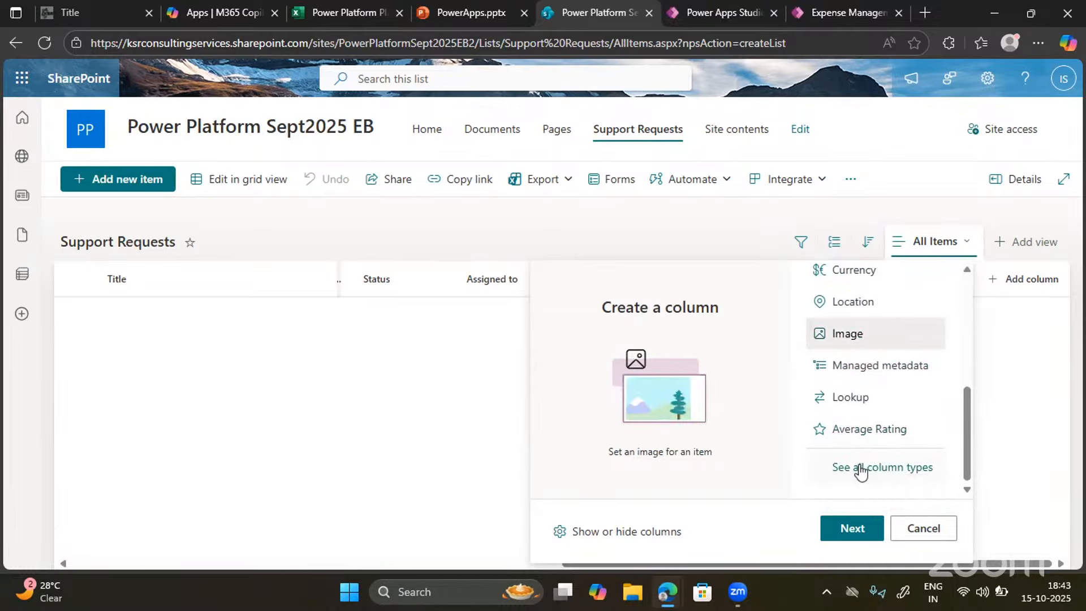
{"action": "left_click", "coordinate": [860, 470]}
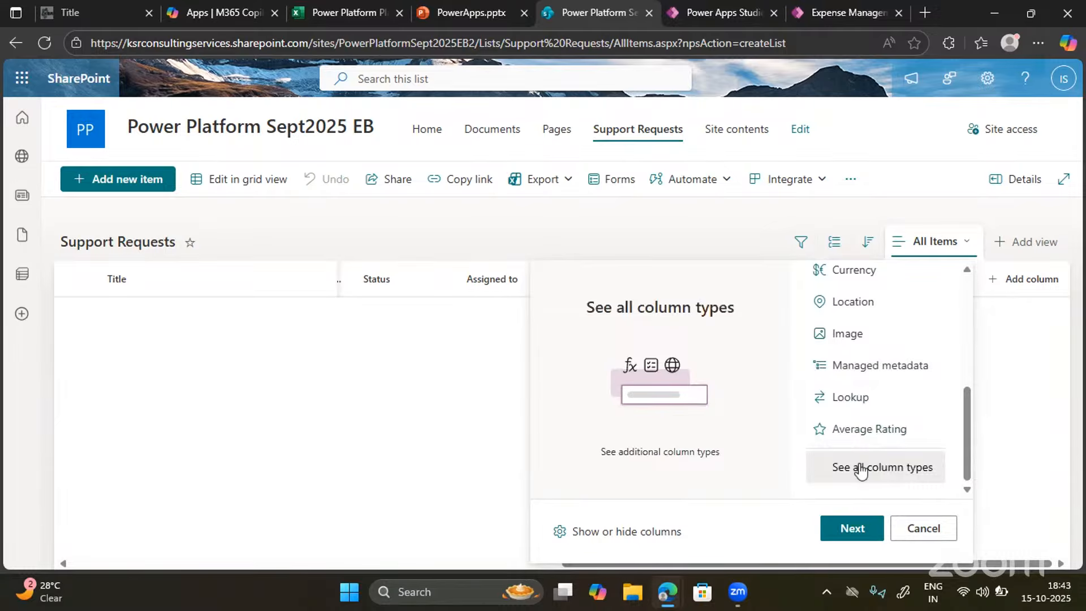
{"action": "scroll", "coordinate": [940, 463], "scroll_direction": "up", "scroll_amount": 3}
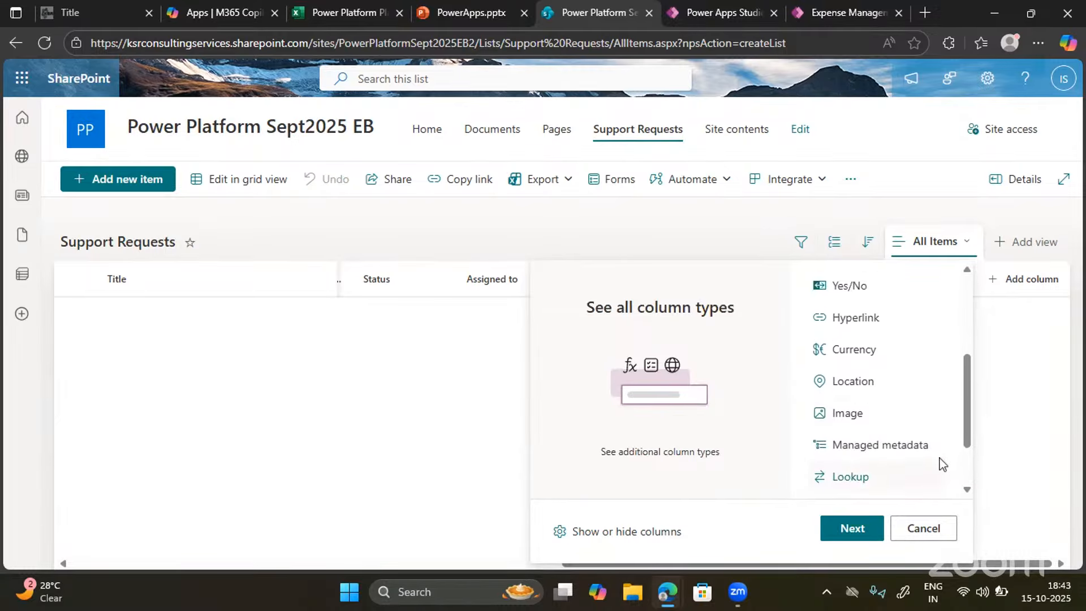
{"action": "scroll", "coordinate": [940, 464], "scroll_direction": "up", "scroll_amount": 3}
{"action": "scroll", "coordinate": [854, 413], "scroll_direction": "down", "scroll_amount": 5}
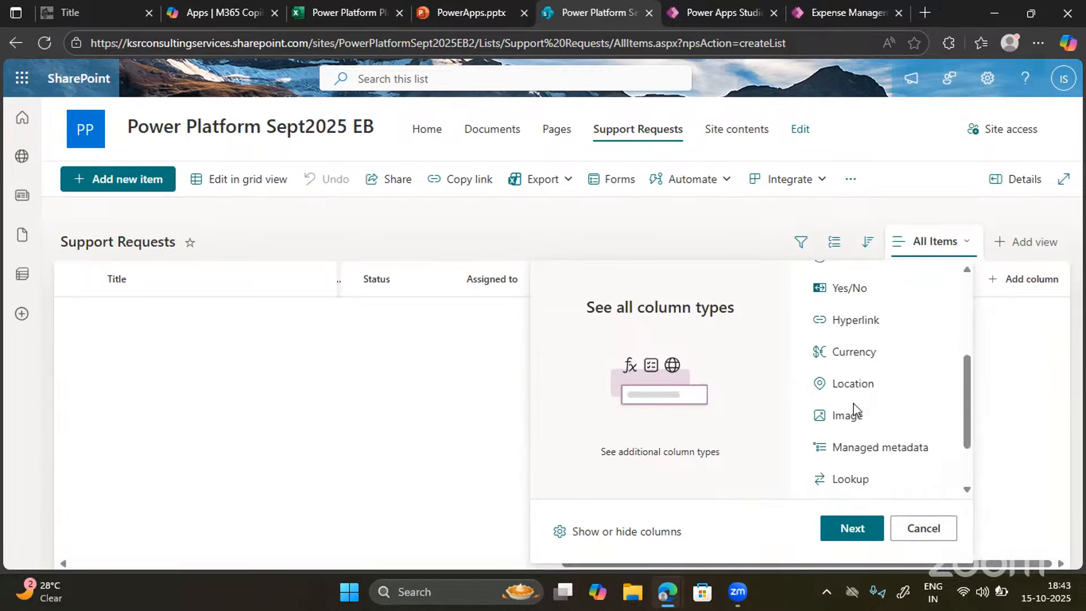
Create an image column named "Attachment" in the Support Requests list
{"action": "left_click", "coordinate": [843, 342]}
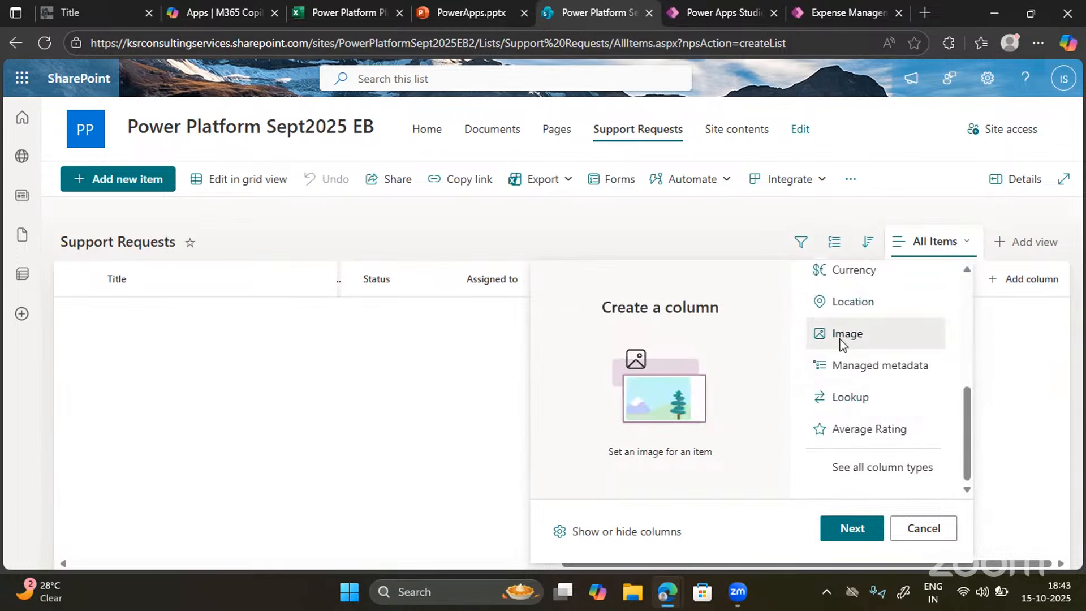
{"action": "double_click", "coordinate": [843, 344]}
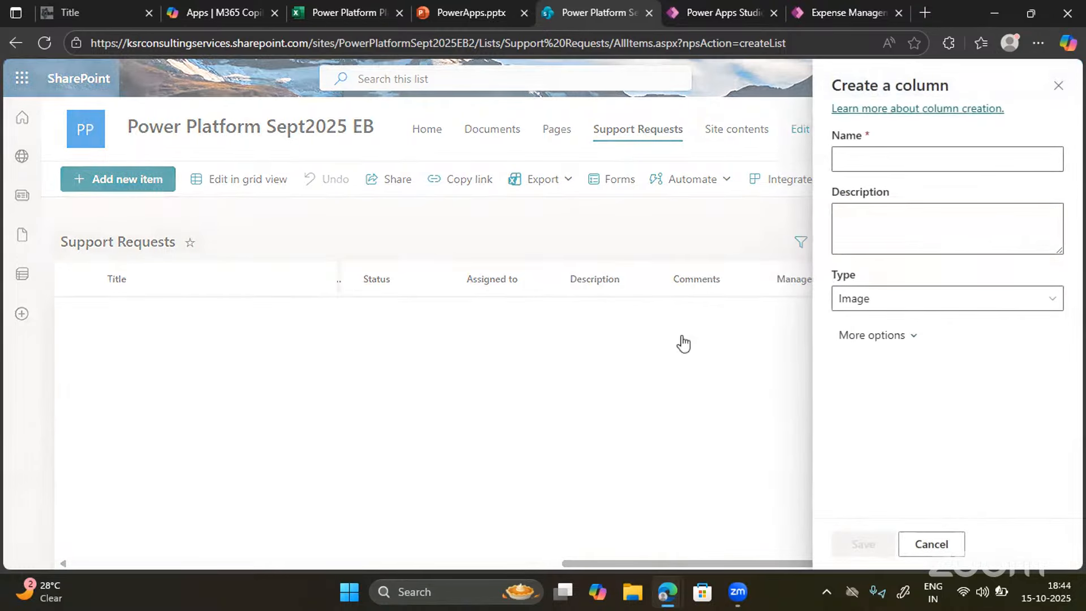
{"action": "left_click", "coordinate": [877, 309]}
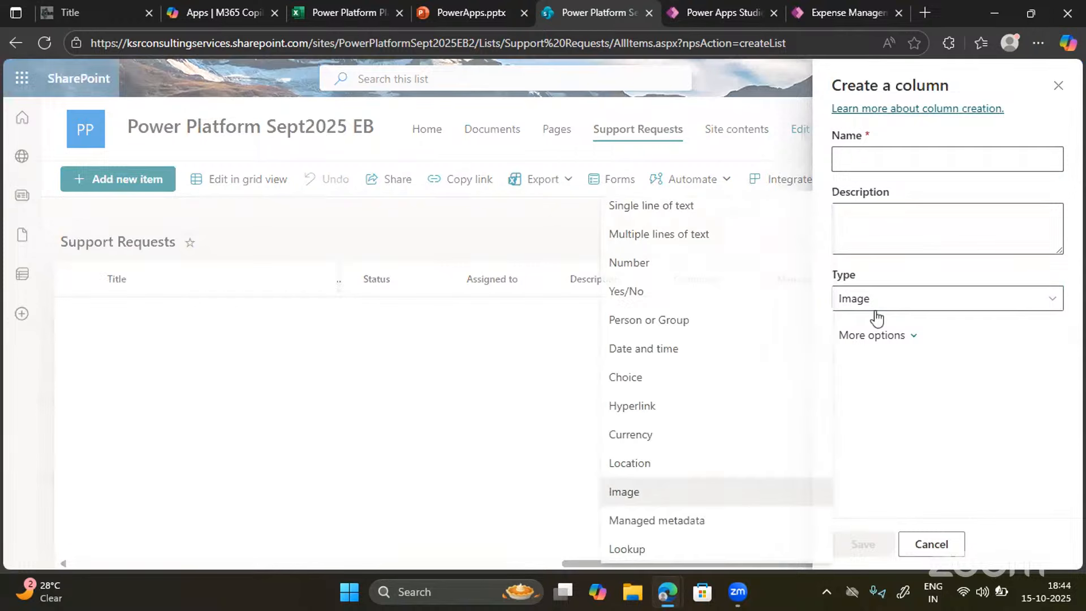
{"action": "left_click", "coordinate": [863, 158]}
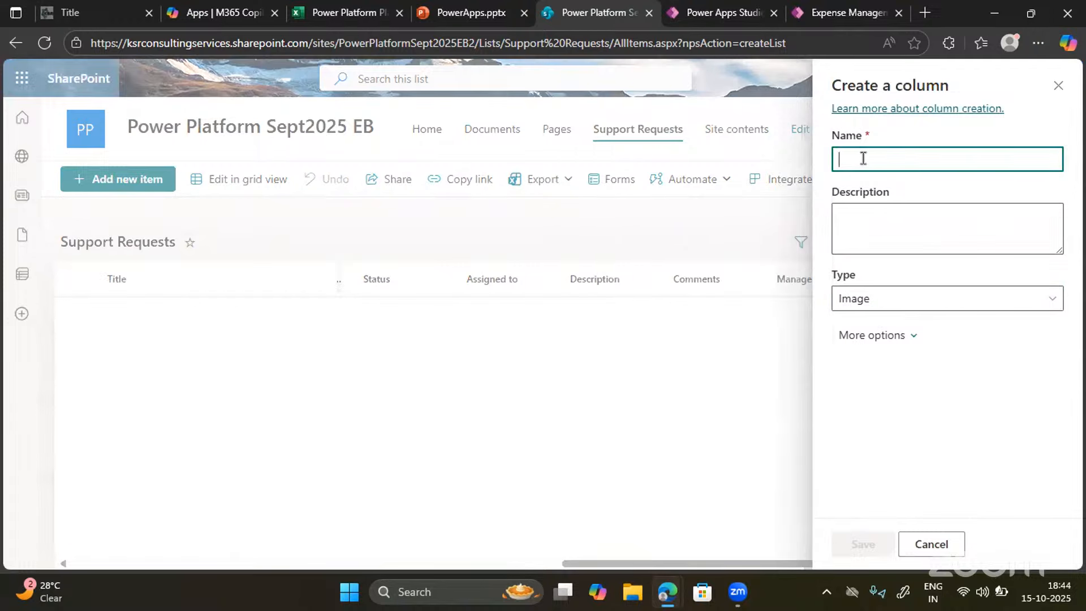
{"action": "type", "text": "Attachemnt"}
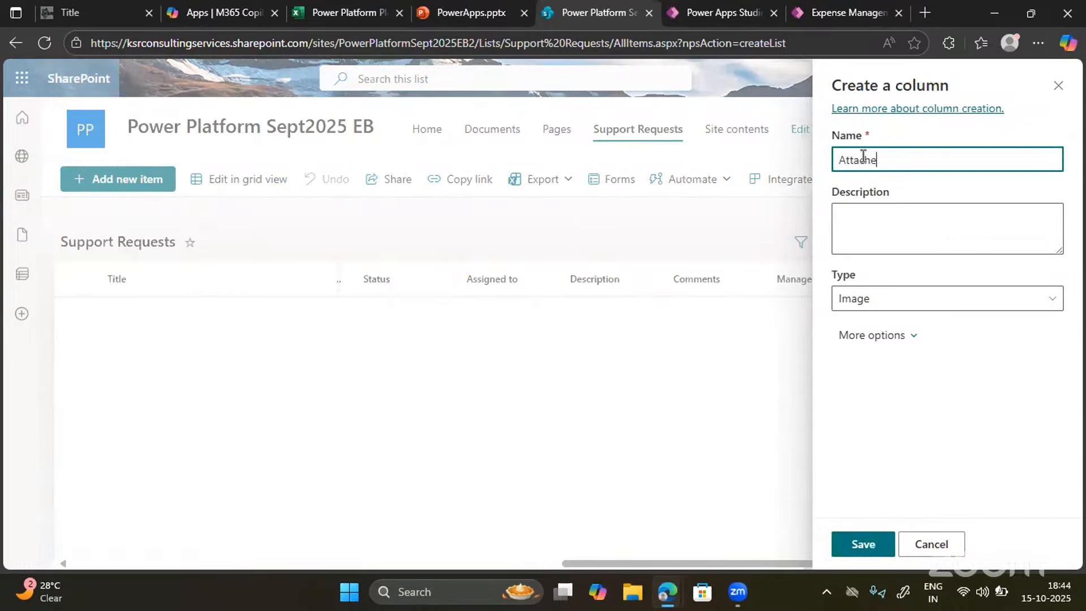
{"action": "key", "text": "BackSpace"}
{"action": "key", "text": "BackSpace"}
{"action": "key", "text": "BackSpace"}
{"action": "key", "text": "BackSpace"}
{"action": "type", "text": "ment"}
{"action": "key", "text": "BackSpace"}
{"action": "key", "text": "BackSpace"}
{"action": "key", "text": "BackSpace"}
{"action": "key", "text": "BackSpace"}
{"action": "key", "text": "BackSpace"}
{"action": "type", "text": "hment"}
{"action": "key", "text": "Return"}
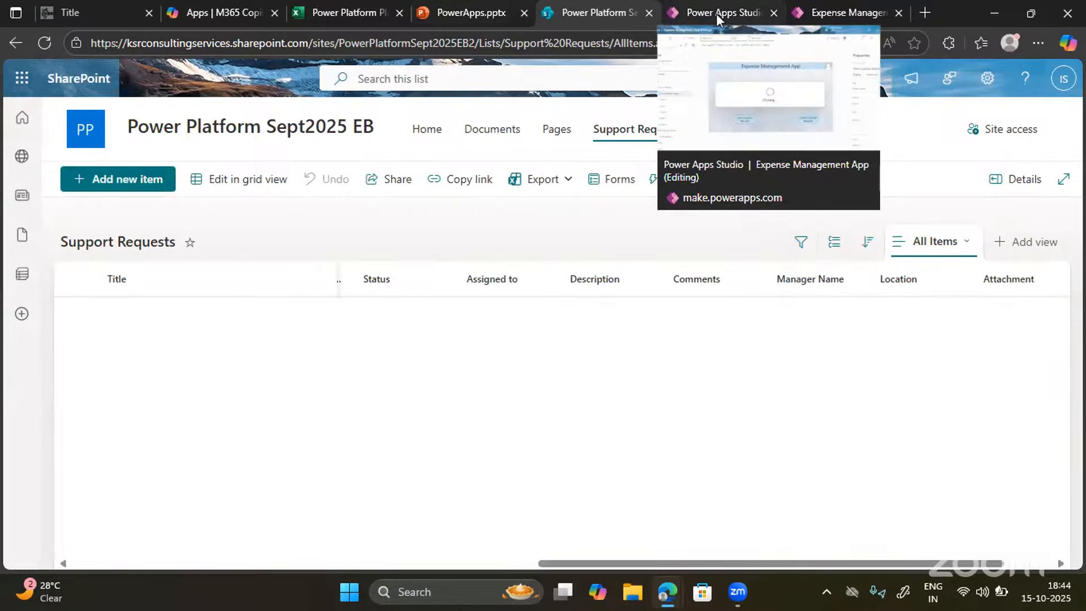
Close the Power Apps Studio tab and the tab running the Expense Management App
{"action": "left_click", "coordinate": [701, 14]}
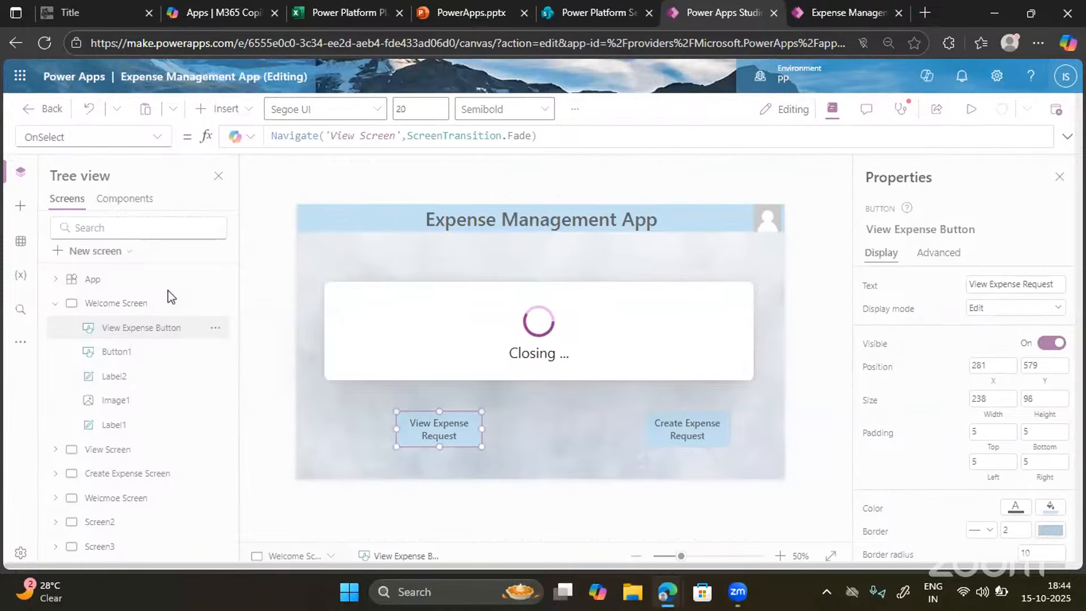
{"action": "left_click", "coordinate": [779, 12]}
{"action": "left_click", "coordinate": [619, 130]}
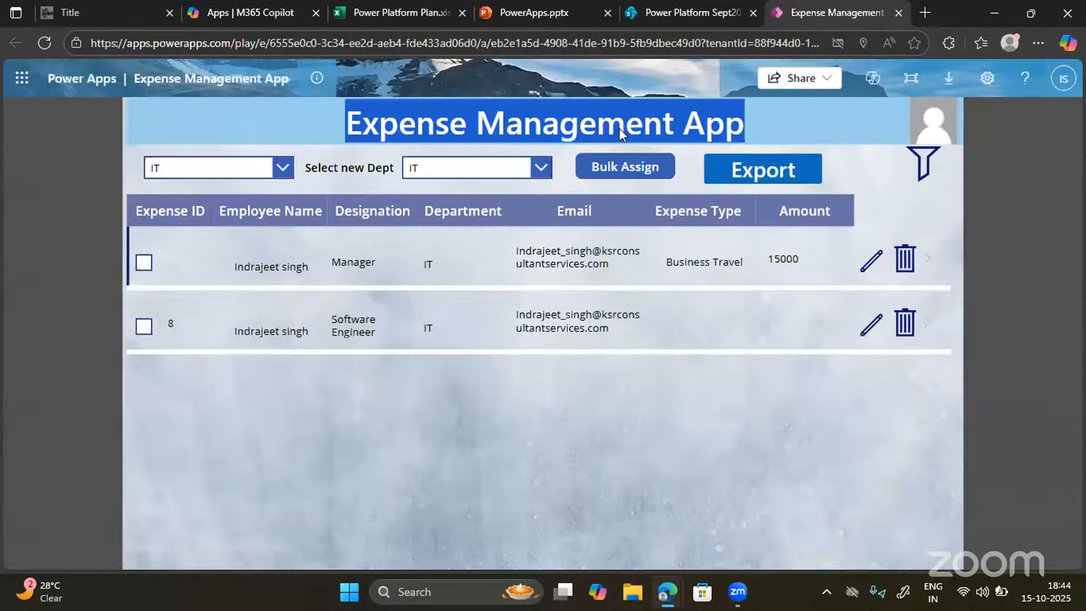
{"action": "left_click", "coordinate": [898, 13]}
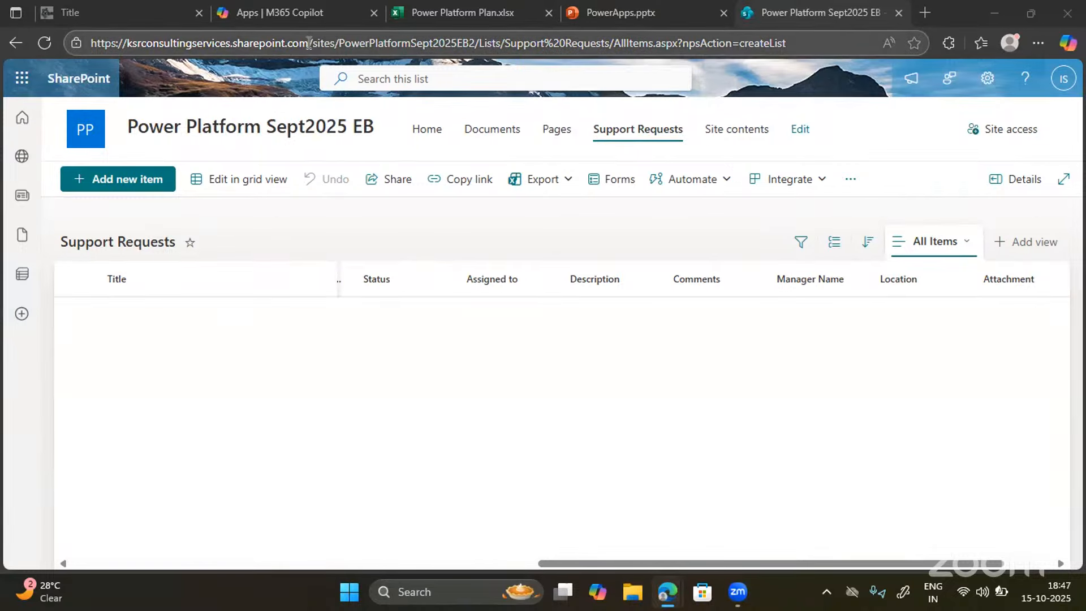
Highlight the SharePoint tenant part of the list's web address and view the available Microsoft 365 apps
{"action": "left_click_drag", "start_coordinate": [309, 43], "coordinate": [40, 31]}
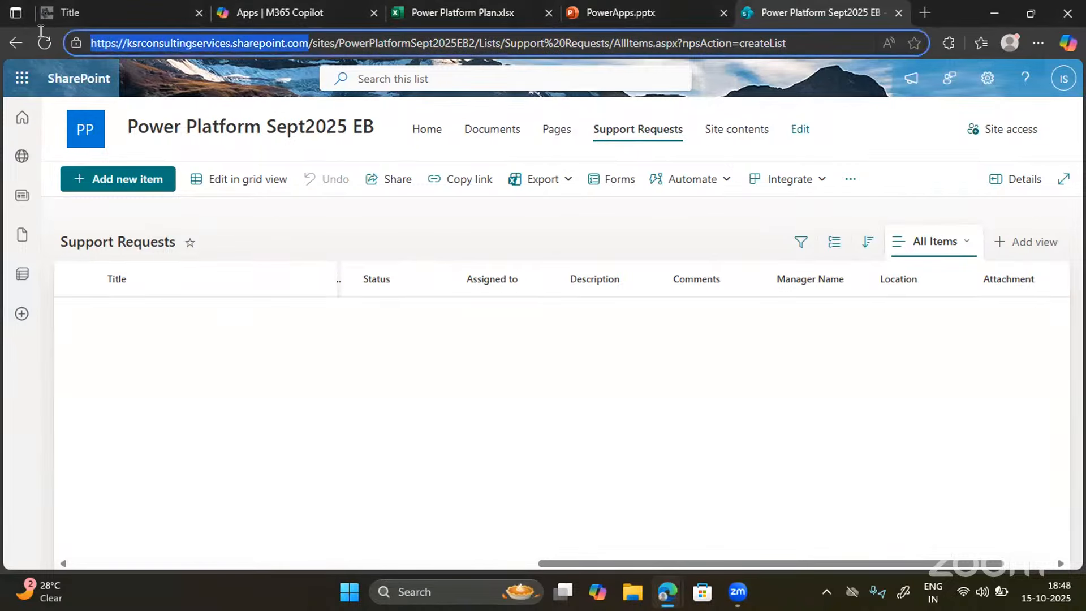
{"action": "left_click", "coordinate": [21, 88]}
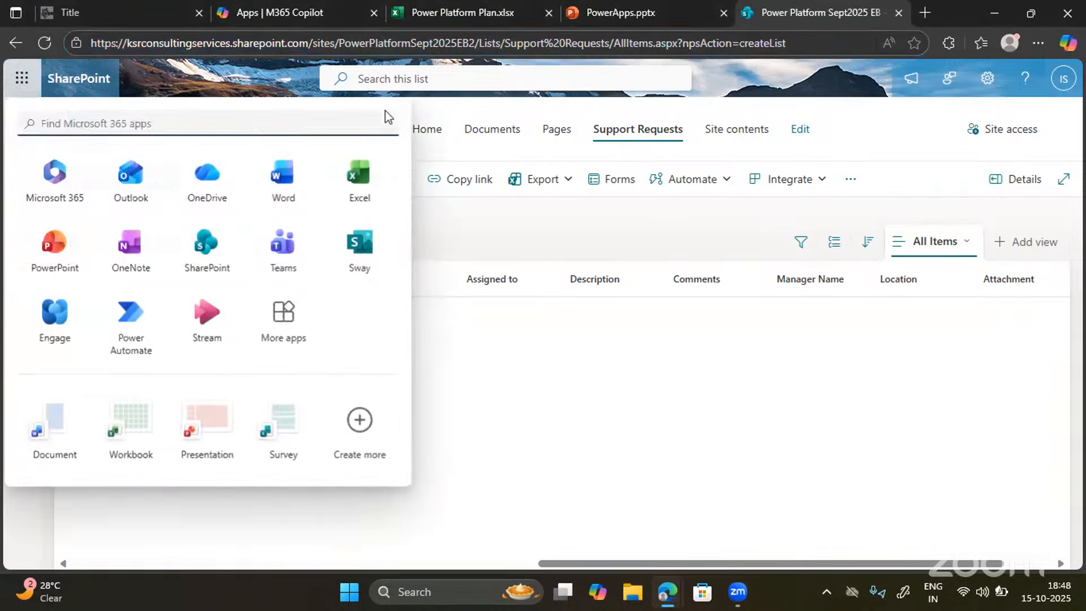
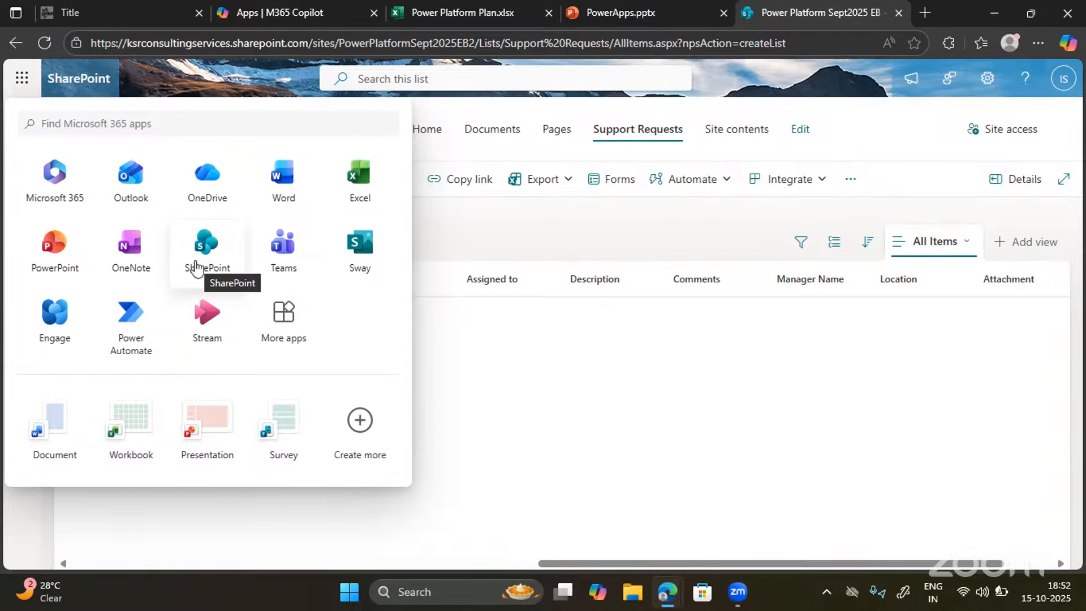
{"action": "left_click", "coordinate": [483, 225]}
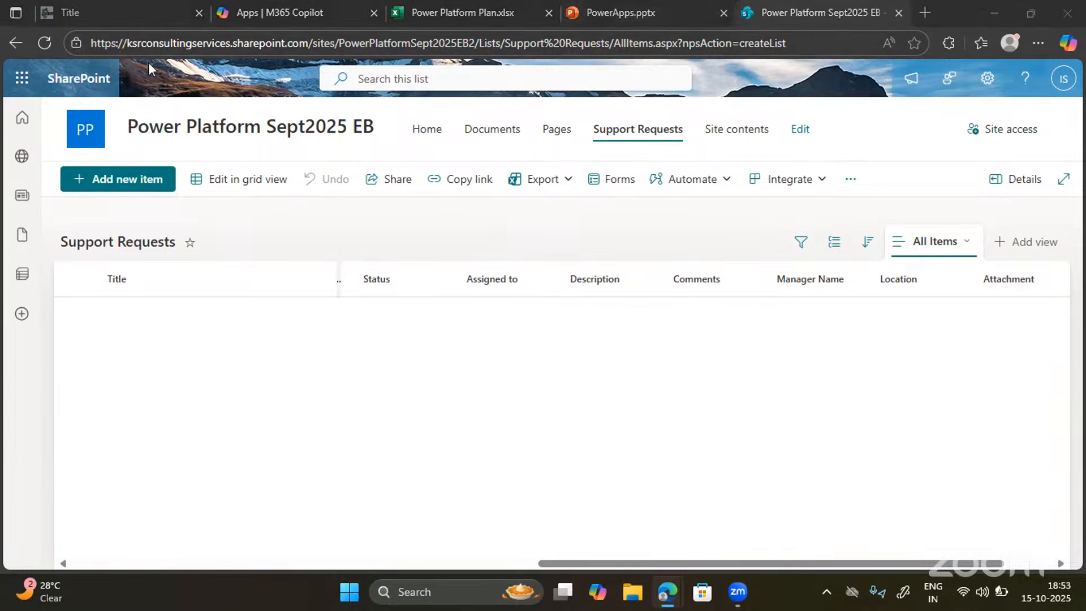
{"action": "left_click", "coordinate": [20, 78]}
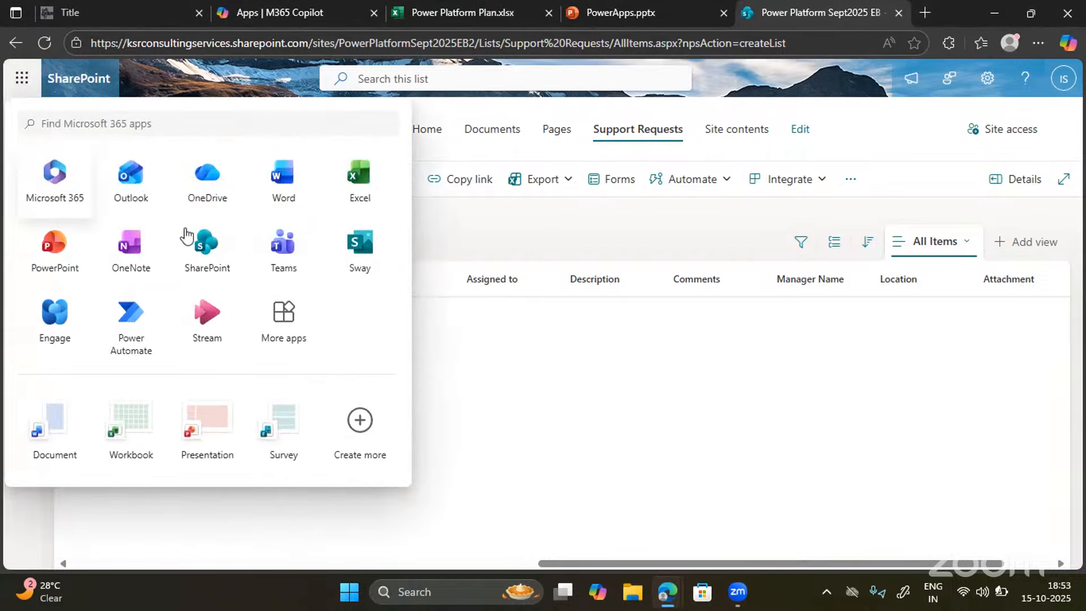
Open the Claim Details list in a new browser tab by entering "Sharepoint" as the address, and highlight the site path in its URL
{"action": "left_click", "coordinate": [925, 15]}
{"action": "left_click", "coordinate": [603, 42]}
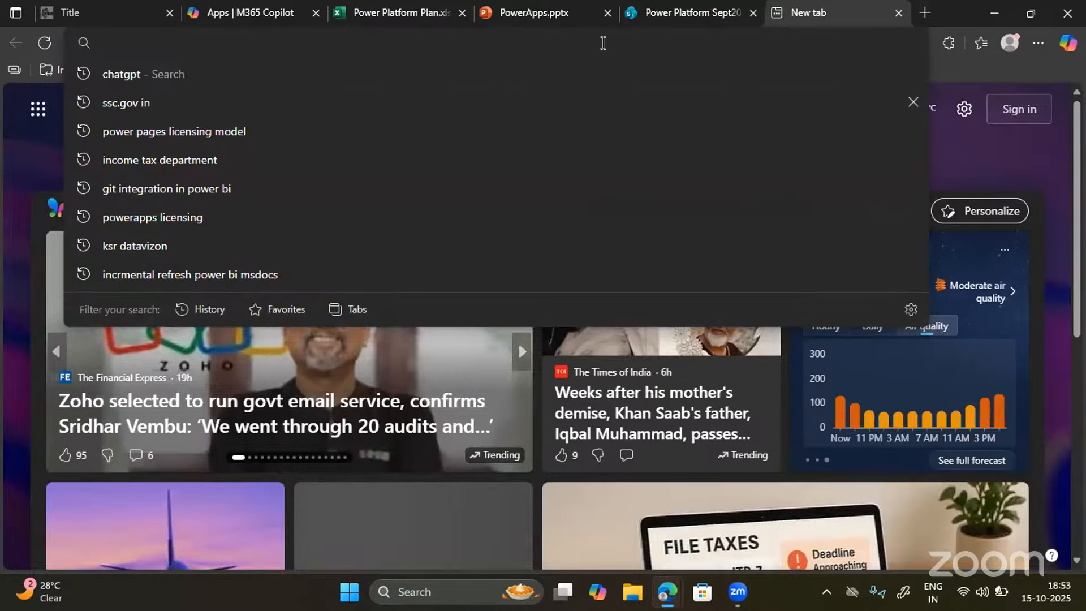
{"action": "type", "text": "Sharepoint"}
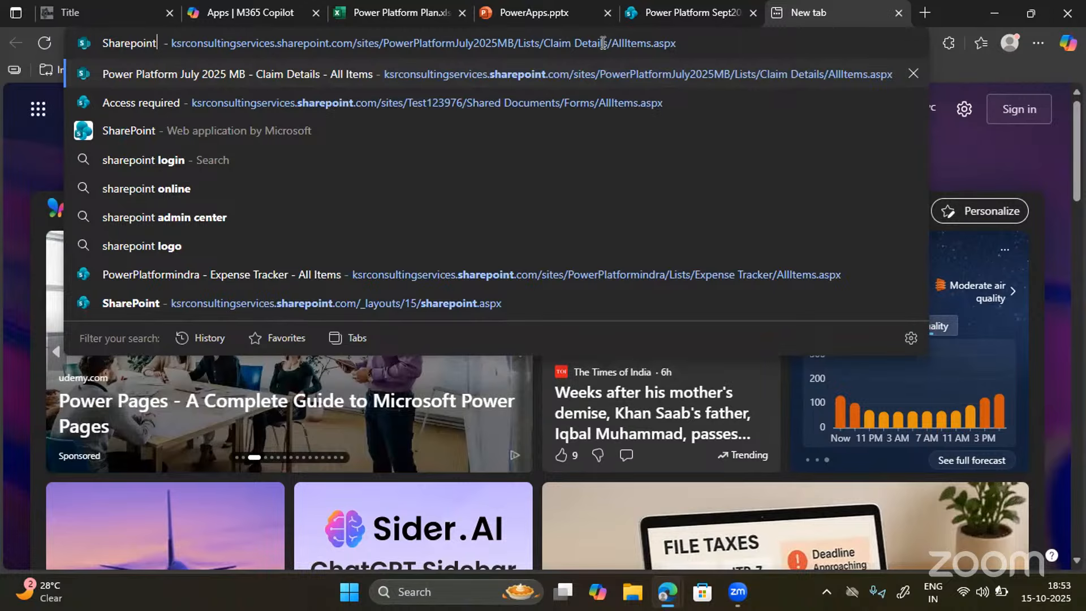
{"action": "key", "text": "Return"}
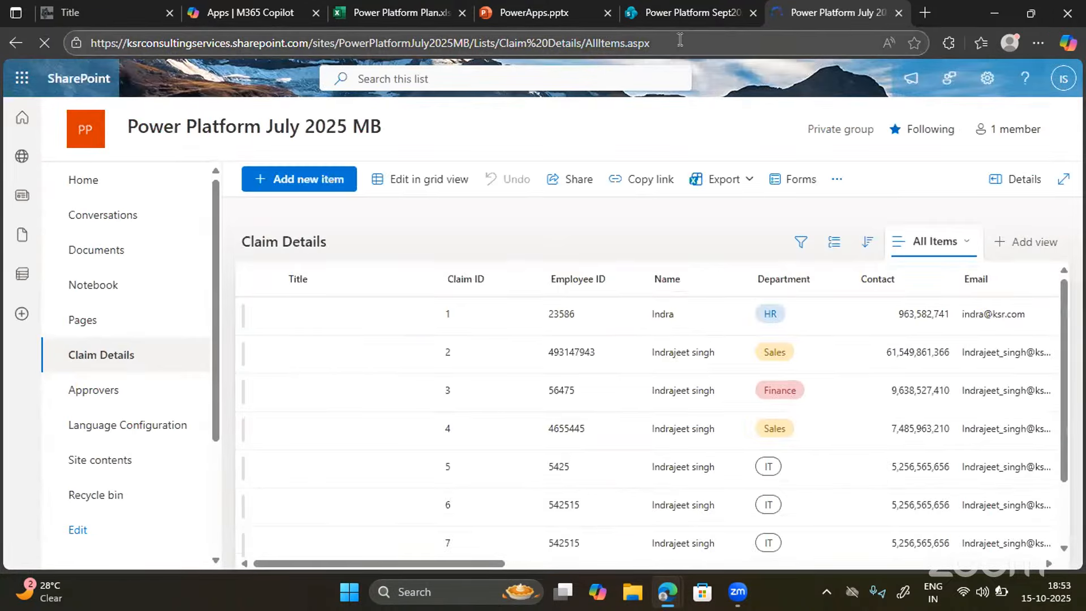
{"action": "left_click_drag", "start_coordinate": [652, 43], "coordinate": [302, 30]}
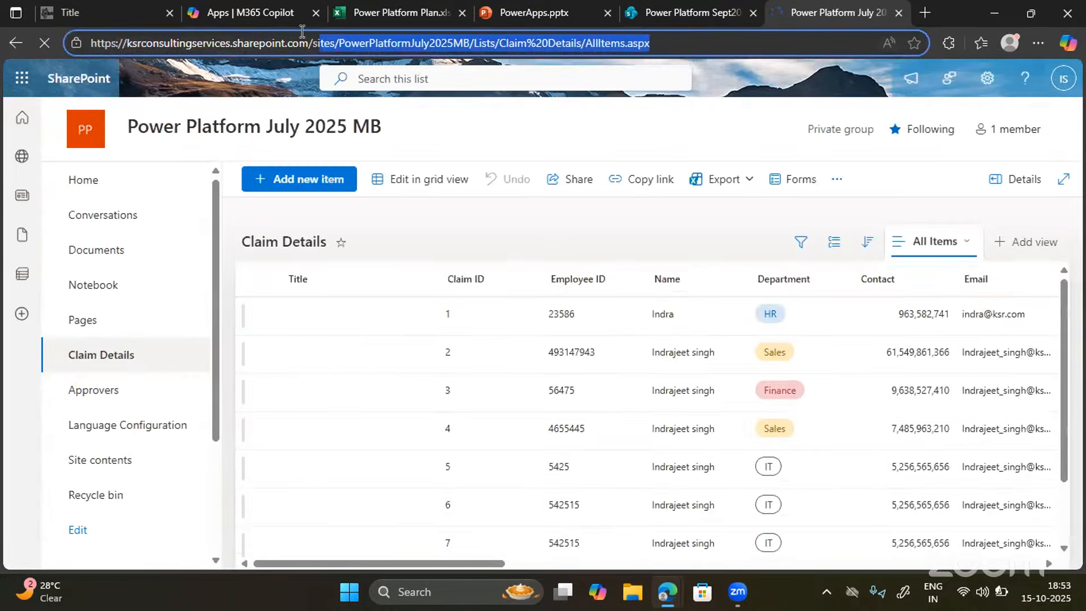
Enter "Sharepoint" as the address in another new browser tab and examine the suggestions
{"action": "left_click", "coordinate": [926, 12]}
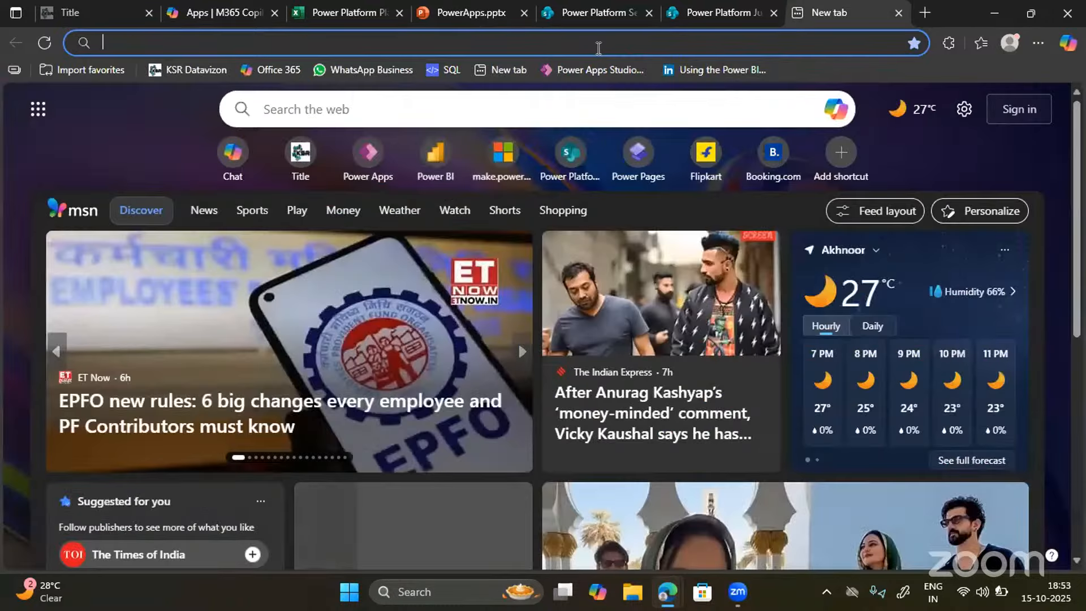
{"action": "left_click", "coordinate": [588, 45]}
{"action": "type", "text": "Sharepo"}
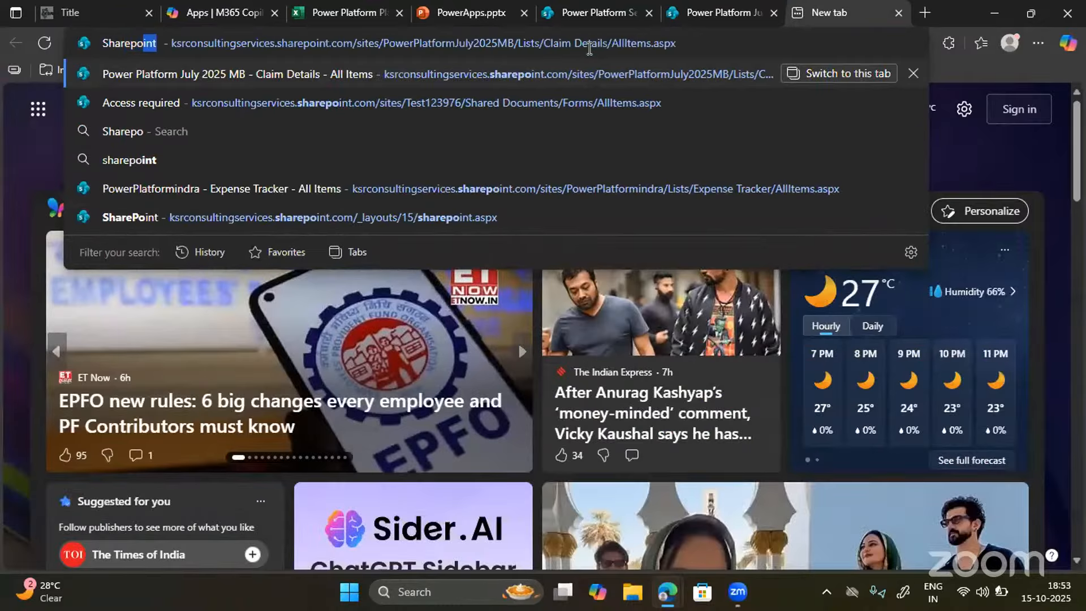
{"action": "type", "text": "int"}
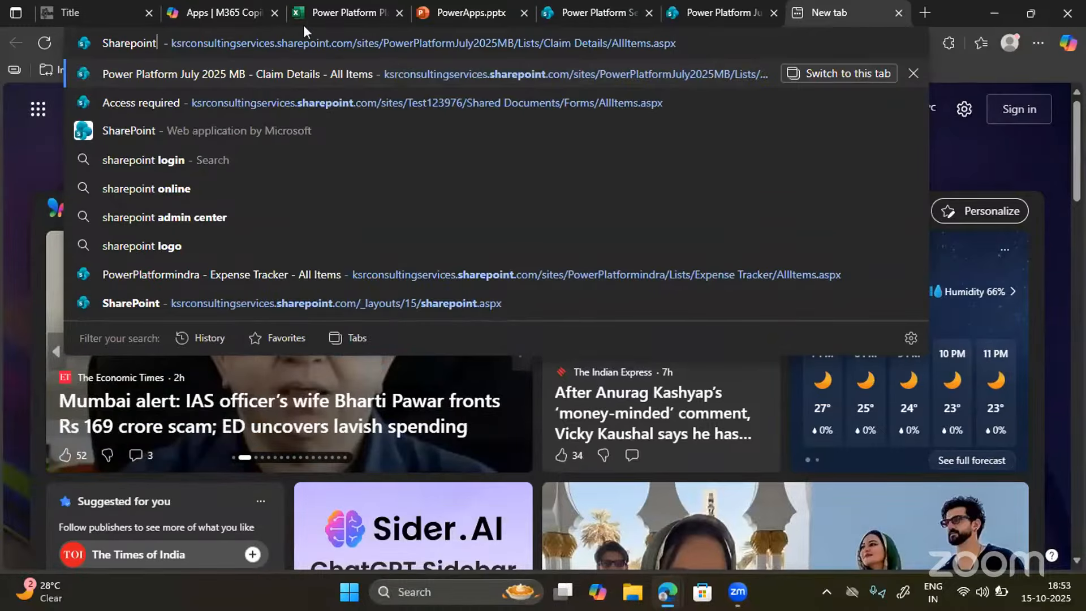
Search the web for "Sharepoint" in an InPrivate window and look through the results for a sign-in page
{"action": "key", "text": "ctrl+shift+n"}
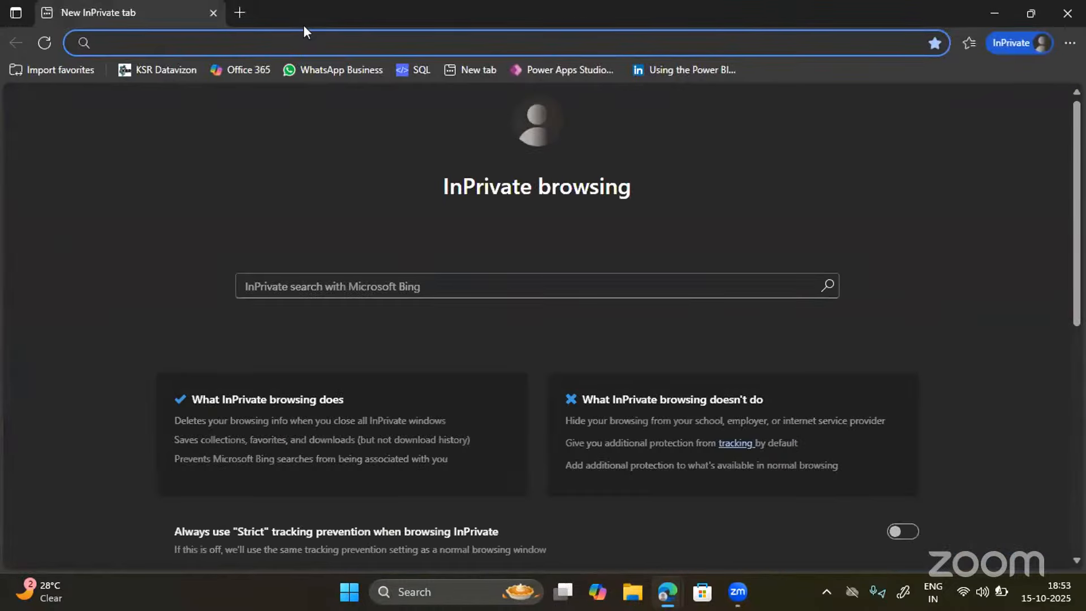
{"action": "type", "text": "search?q=Share"}
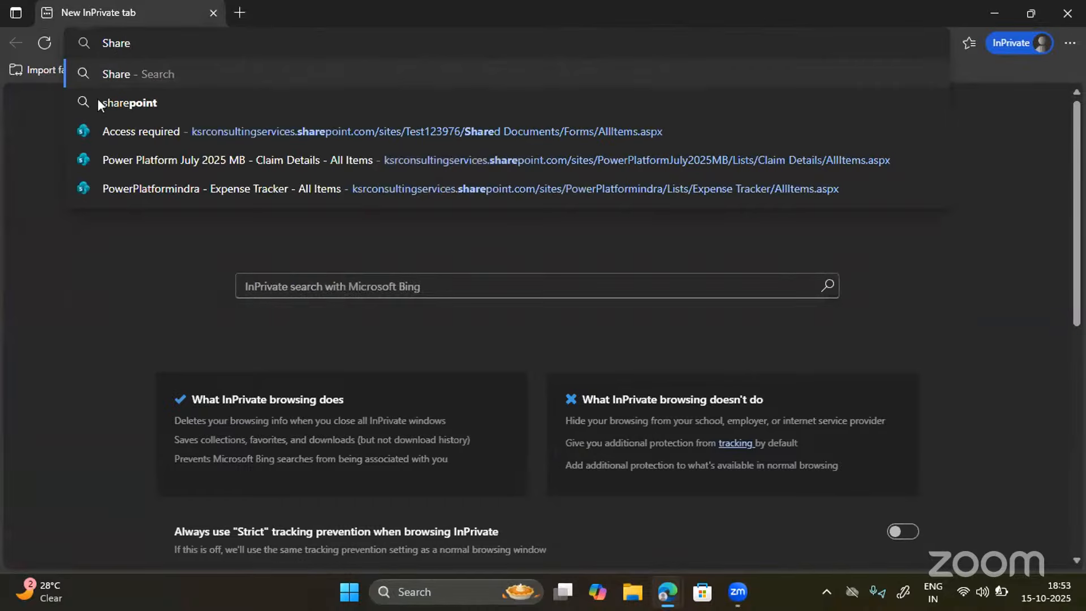
{"action": "type", "text": "point"}
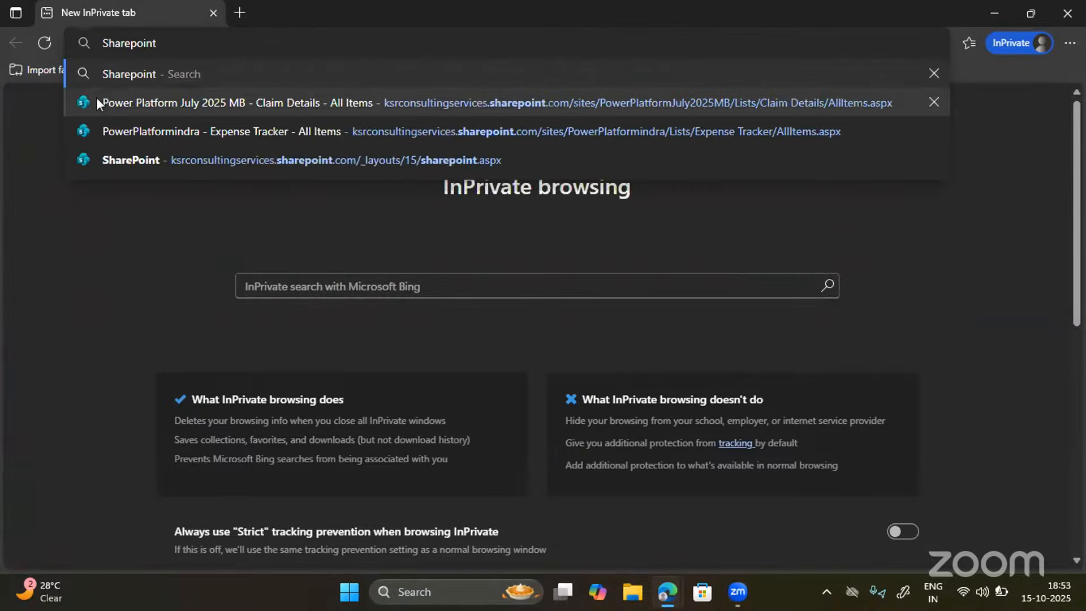
{"action": "key", "text": "Return"}
{"action": "scroll", "coordinate": [204, 350], "scroll_direction": "down", "scroll_amount": 2}
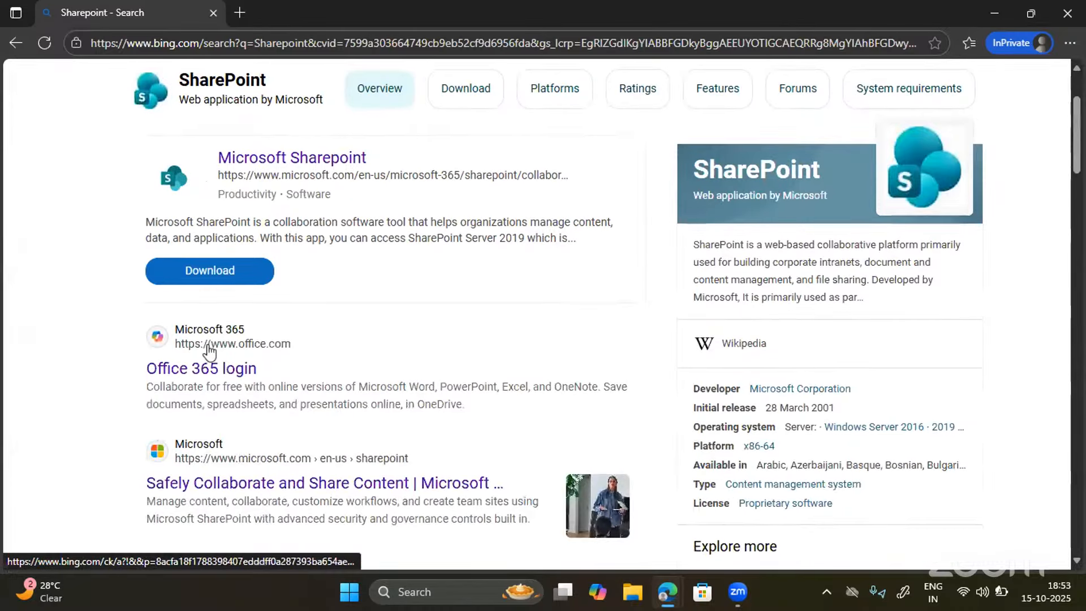
{"action": "scroll", "coordinate": [238, 444], "scroll_direction": "down", "scroll_amount": 3}
{"action": "scroll", "coordinate": [213, 400], "scroll_direction": "up", "scroll_amount": 5}
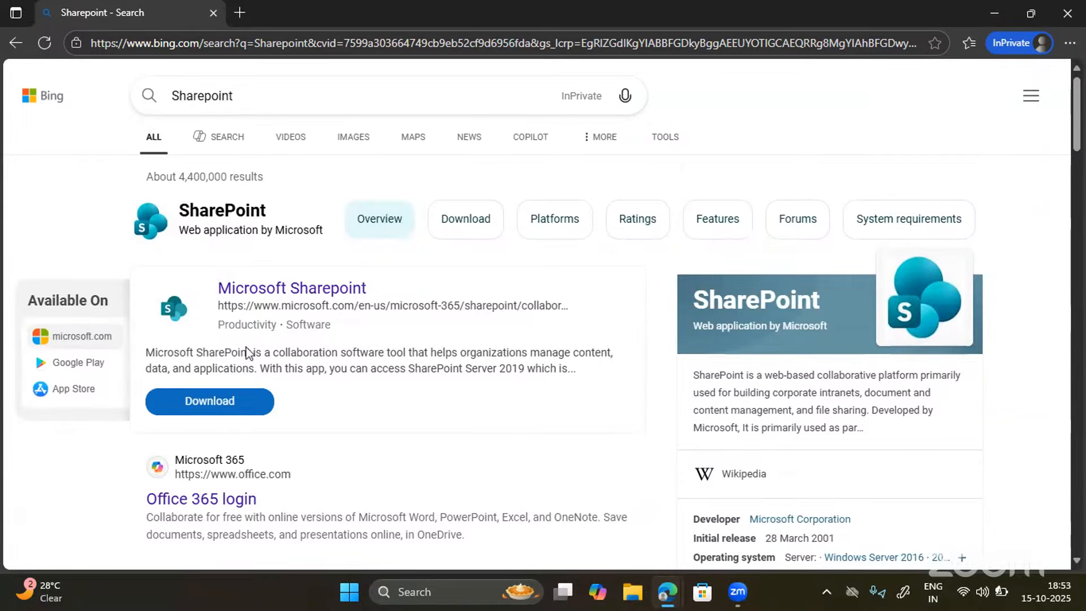
{"action": "scroll", "coordinate": [317, 432], "scroll_direction": "down", "scroll_amount": 3}
{"action": "scroll", "coordinate": [317, 430], "scroll_direction": "down", "scroll_amount": 3}
{"action": "scroll", "coordinate": [317, 429], "scroll_direction": "up", "scroll_amount": 6}
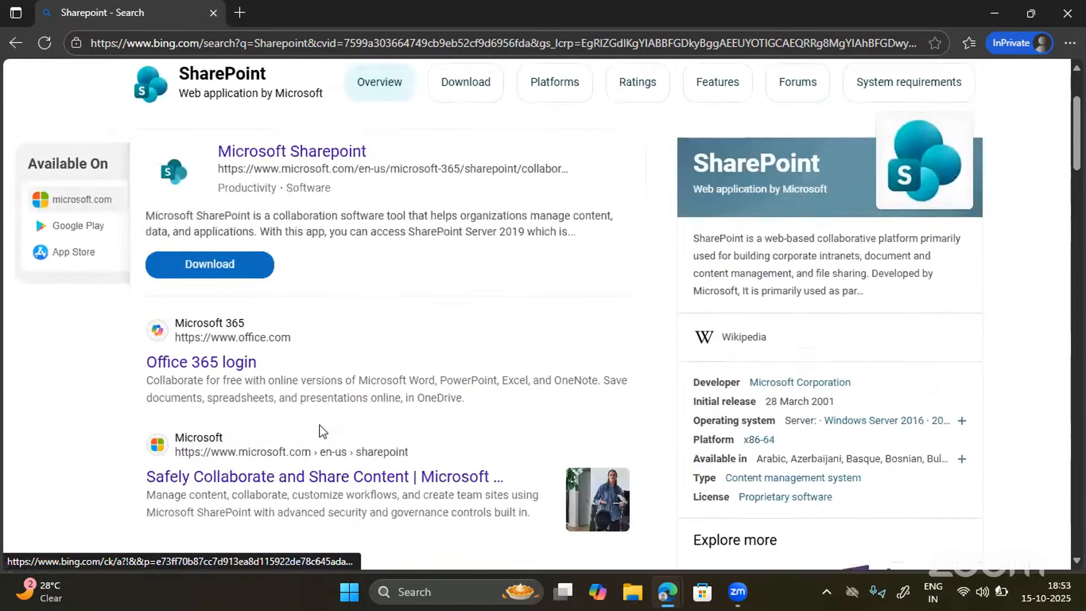
Minimise the InPrivate window, return to the Support Requests list and view the signed-in account details
{"action": "left_click", "coordinate": [990, 13]}
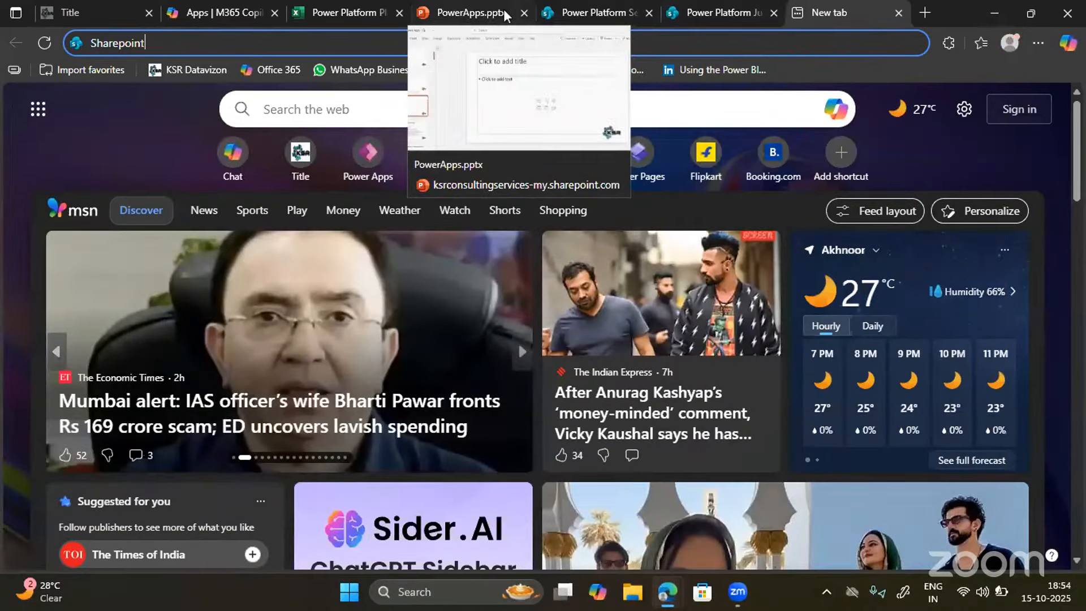
{"action": "left_click", "coordinate": [591, 12]}
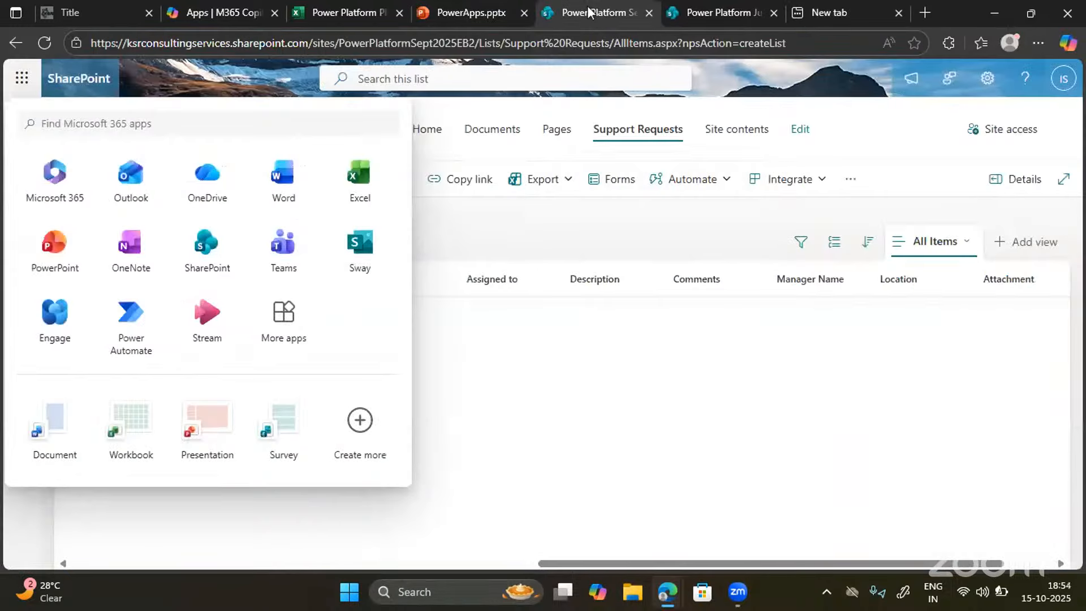
{"action": "left_click", "coordinate": [1063, 78]}
{"action": "left_click", "coordinate": [1064, 78]}
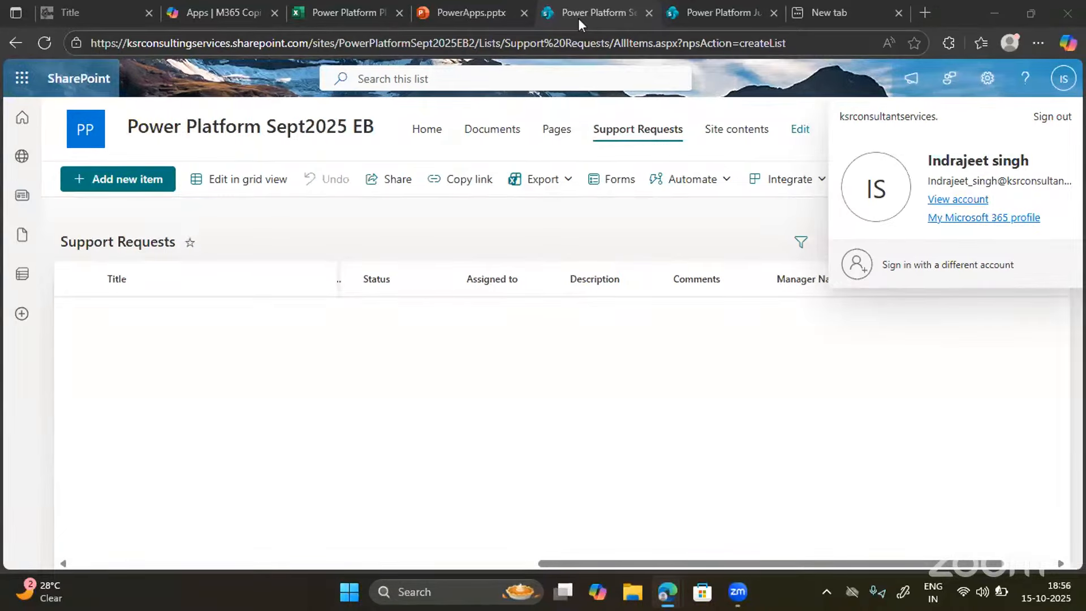
Switch to the PowerApps.pptx presentation and show the Agenda on slide 3
{"action": "left_click", "coordinate": [447, 22]}
{"action": "scroll", "coordinate": [87, 211], "scroll_direction": "up", "scroll_amount": 5}
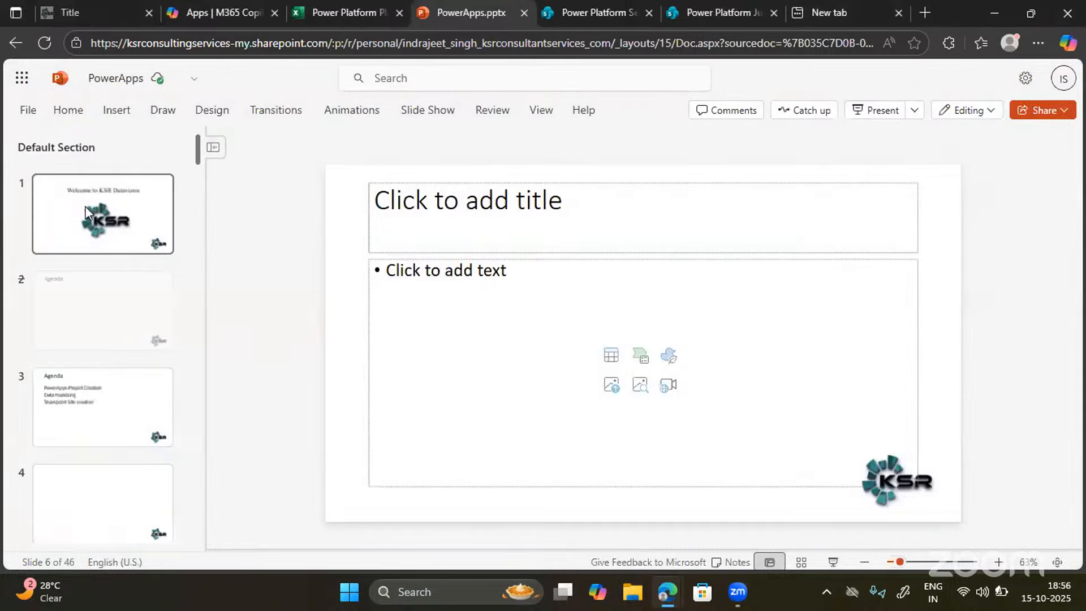
{"action": "left_click", "coordinate": [93, 405]}
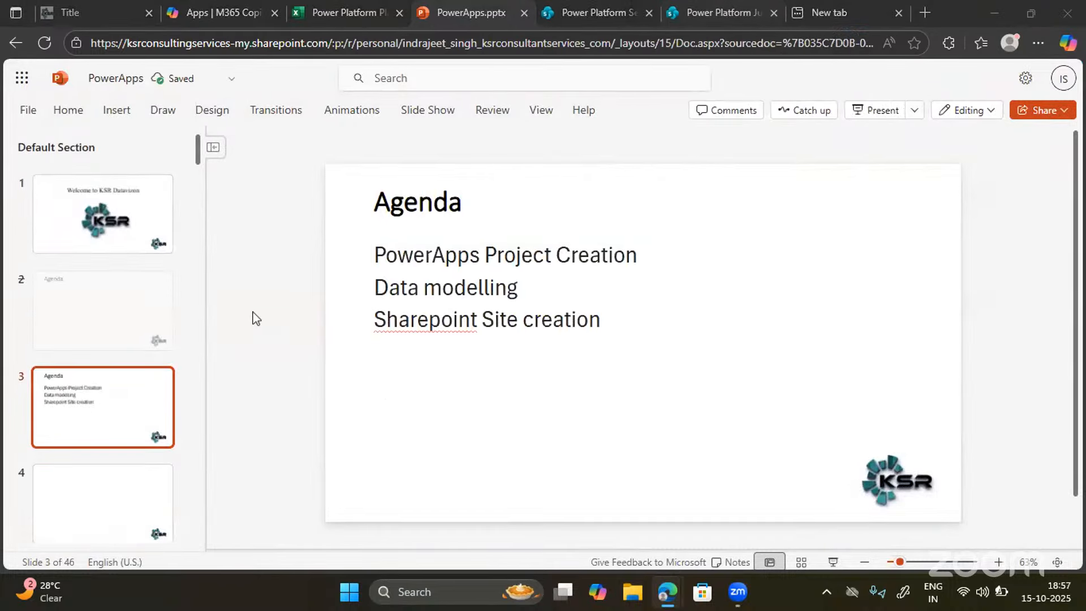
{"action": "mouse_move", "coordinate": [466, 385]}
{"action": "left_mouse_down"}
{"action": "mouse_move", "coordinate": [445, 396]}
{"action": "mouse_move", "coordinate": [469, 370]}
{"action": "mouse_move", "coordinate": [456, 371]}
{"action": "left_mouse_up"}
{"action": "mouse_move", "coordinate": [503, 395]}
{"action": "left_mouse_down"}
{"action": "mouse_move", "coordinate": [515, 394]}
{"action": "mouse_move", "coordinate": [487, 419]}
{"action": "left_mouse_up"}
{"action": "mouse_move", "coordinate": [527, 390]}
{"action": "left_mouse_down"}
{"action": "mouse_move", "coordinate": [516, 413]}
{"action": "mouse_move", "coordinate": [557, 423]}
{"action": "mouse_move", "coordinate": [619, 395]}
{"action": "mouse_move", "coordinate": [598, 423]}
{"action": "left_mouse_up"}
{"action": "mouse_move", "coordinate": [650, 389]}
{"action": "left_mouse_down"}
{"action": "mouse_move", "coordinate": [639, 390]}
{"action": "mouse_move", "coordinate": [646, 384]}
{"action": "left_mouse_up"}
{"action": "mouse_move", "coordinate": [676, 399]}
{"action": "left_mouse_down"}
{"action": "mouse_move", "coordinate": [667, 422]}
{"action": "mouse_move", "coordinate": [705, 439]}
{"action": "mouse_move", "coordinate": [740, 410]}
{"action": "mouse_move", "coordinate": [767, 432]}
{"action": "left_mouse_up"}
{"action": "left_click_drag", "start_coordinate": [780, 416], "coordinate": [769, 443]}
{"action": "left_click_drag", "start_coordinate": [485, 416], "coordinate": [763, 464]}
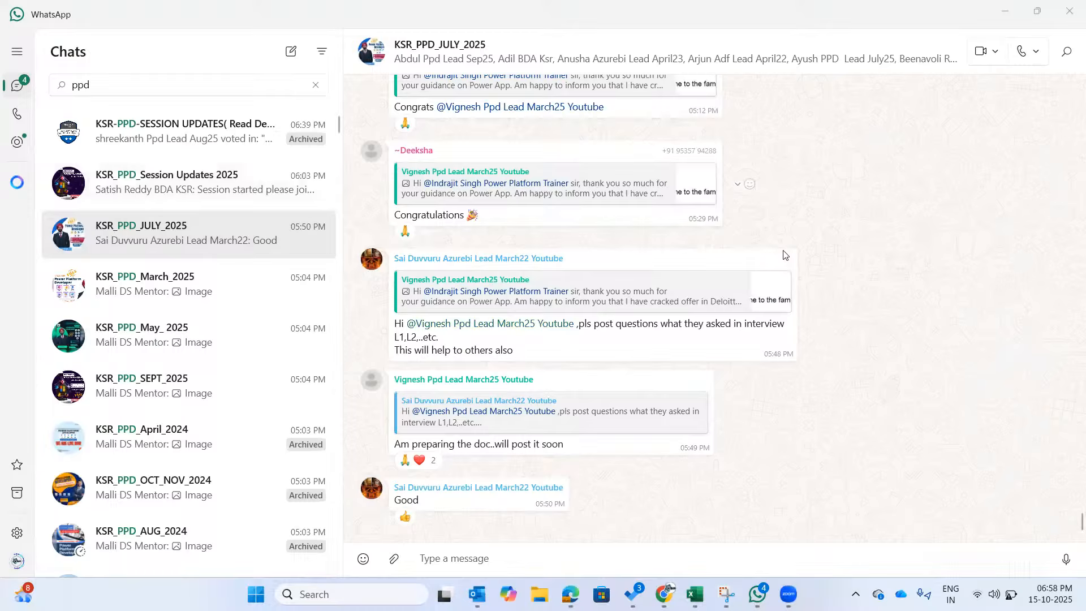
In WhatsApp's KSR_PPD_JULY_2025 chat, find the Deloitte offer message and view its attached image at full size
{"action": "left_click", "coordinate": [790, 217]}
{"action": "scroll", "coordinate": [791, 217], "scroll_direction": "up", "scroll_amount": 2}
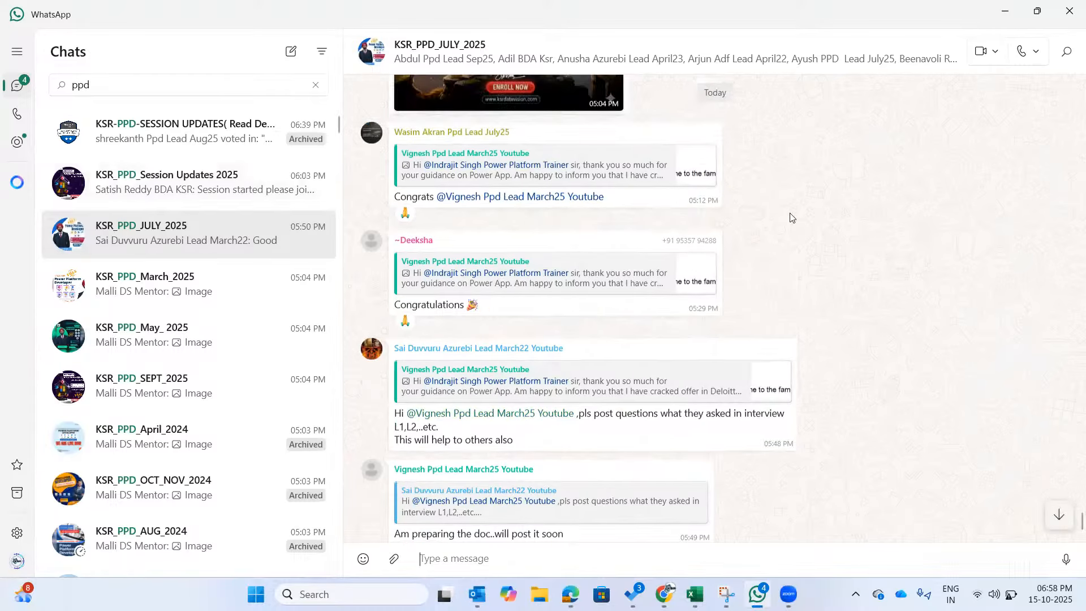
{"action": "scroll", "coordinate": [791, 218], "scroll_direction": "up", "scroll_amount": 10}
{"action": "scroll", "coordinate": [791, 217], "scroll_direction": "up", "scroll_amount": 15}
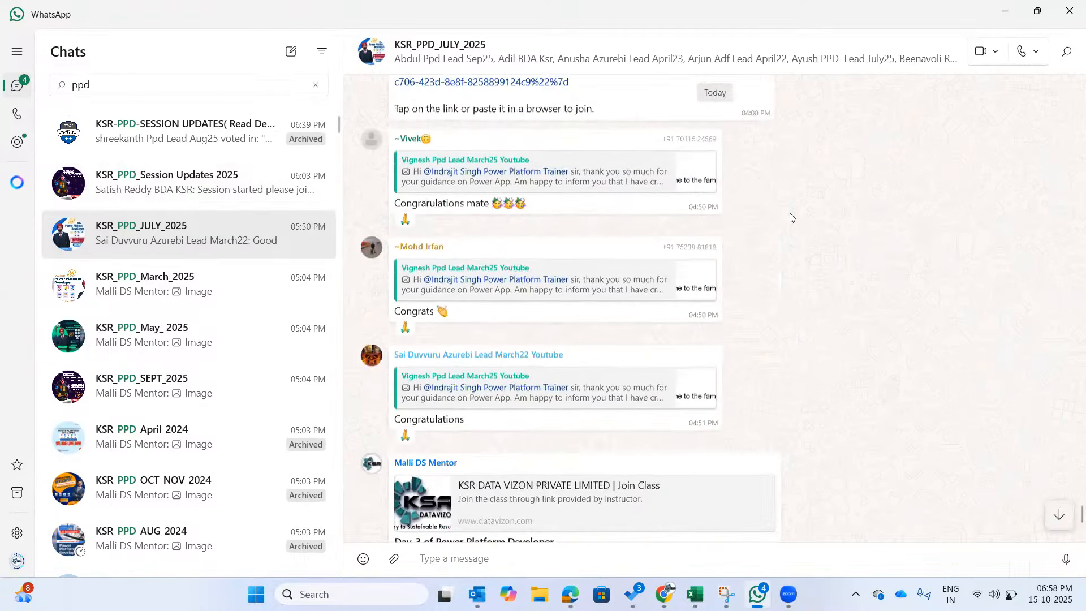
{"action": "scroll", "coordinate": [791, 218], "scroll_direction": "up", "scroll_amount": 2}
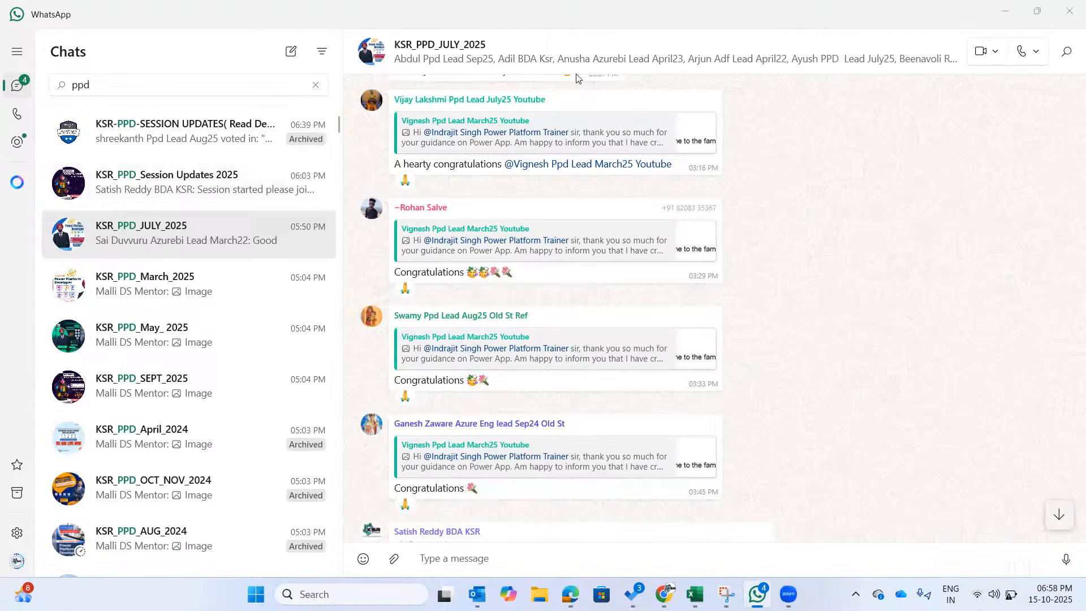
{"action": "left_click", "coordinate": [783, 345]}
{"action": "scroll", "coordinate": [783, 345], "scroll_direction": "up", "scroll_amount": 12}
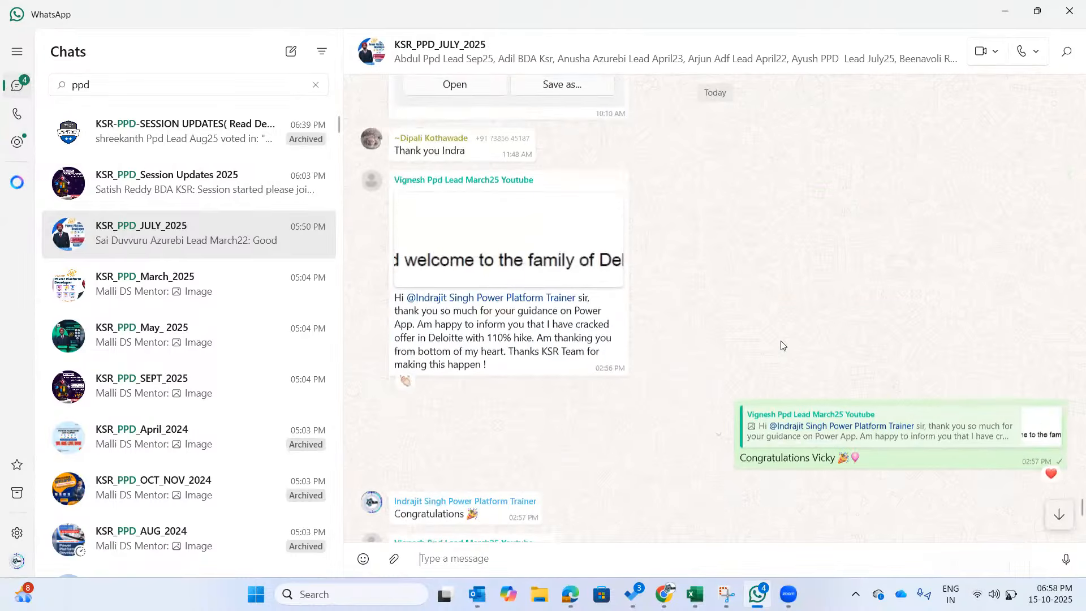
{"action": "scroll", "coordinate": [782, 345], "scroll_direction": "up", "scroll_amount": 3}
{"action": "scroll", "coordinate": [782, 346], "scroll_direction": "down", "scroll_amount": 2}
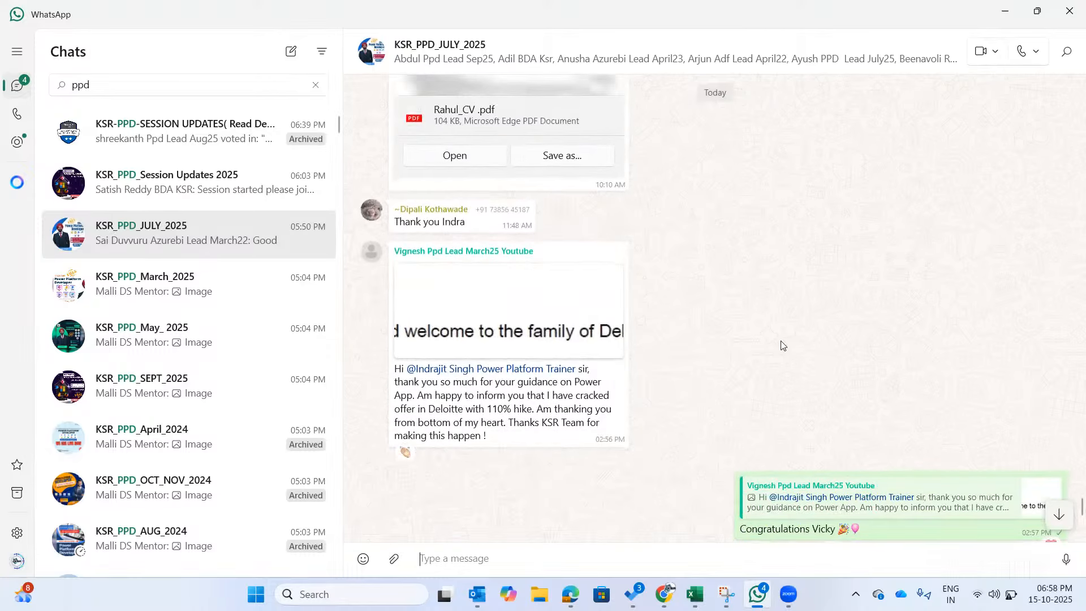
{"action": "scroll", "coordinate": [783, 345], "scroll_direction": "down", "scroll_amount": 1}
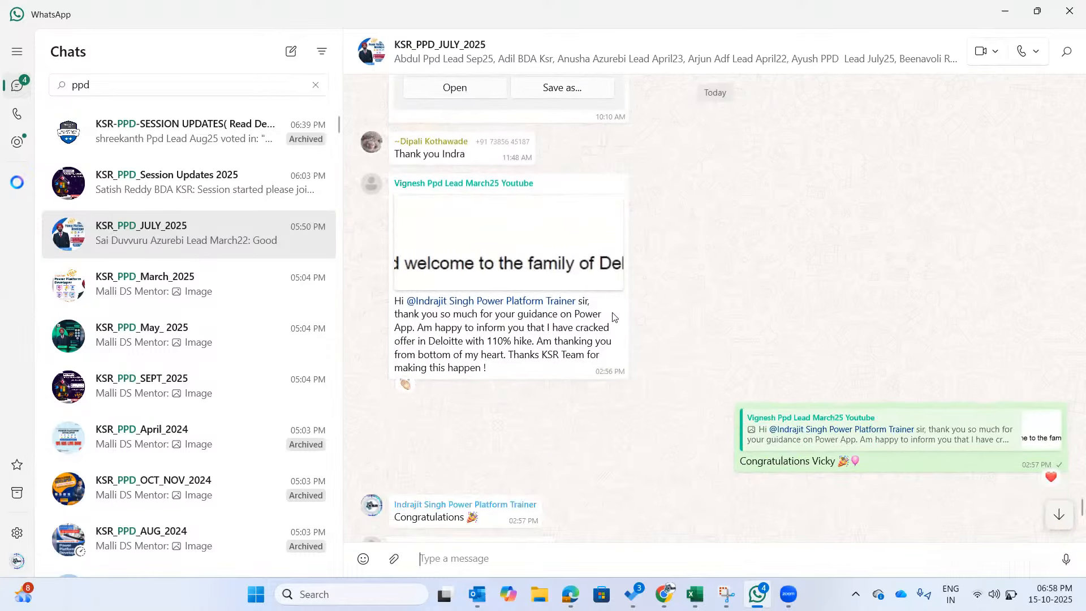
{"action": "left_click", "coordinate": [535, 276]}
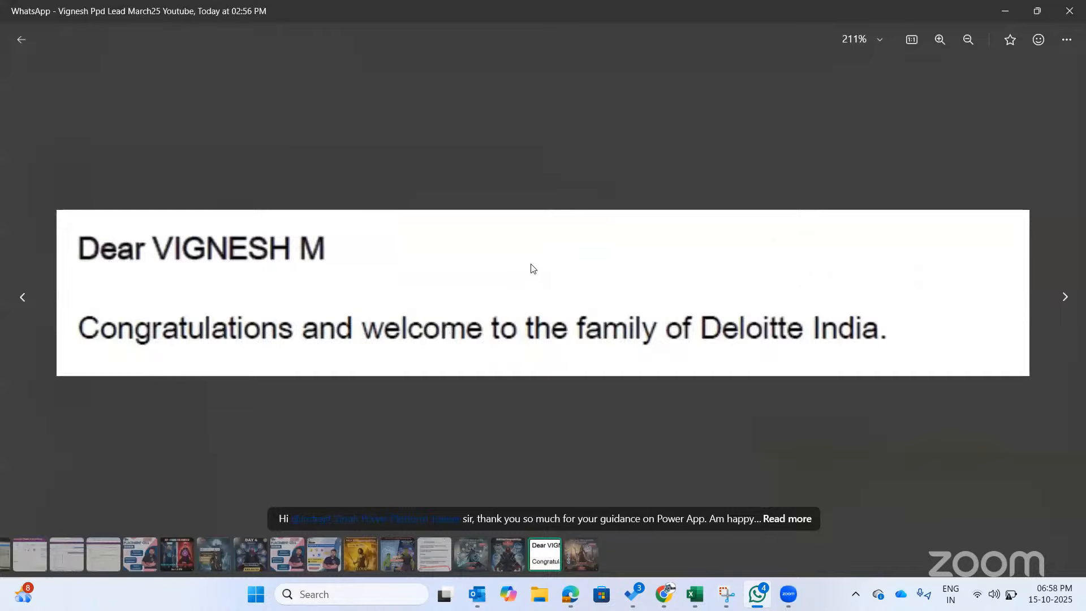
{"action": "key", "text": "Escape"}
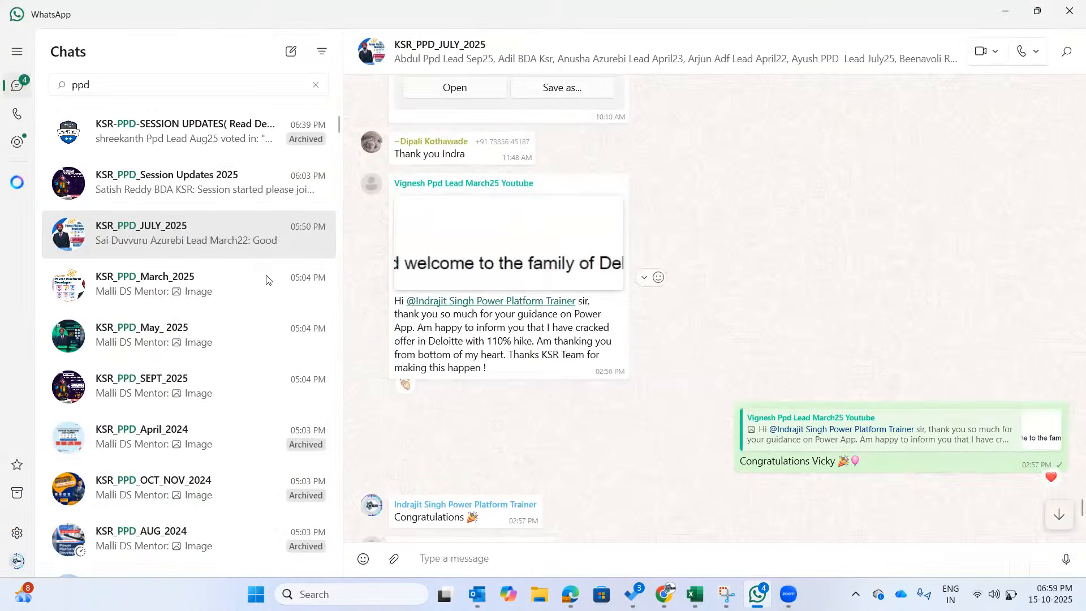
Open the KSR_PPD_March_2025 chat and go back through today's messages to the shared offer screenshot
{"action": "left_click", "coordinate": [216, 289]}
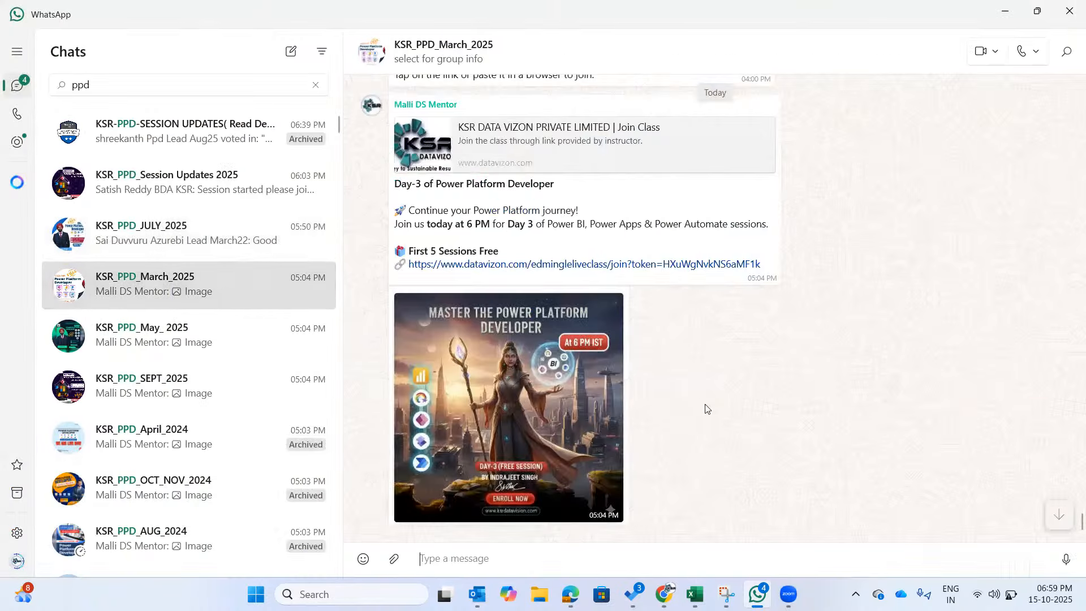
{"action": "scroll", "coordinate": [682, 356], "scroll_direction": "up", "scroll_amount": 8}
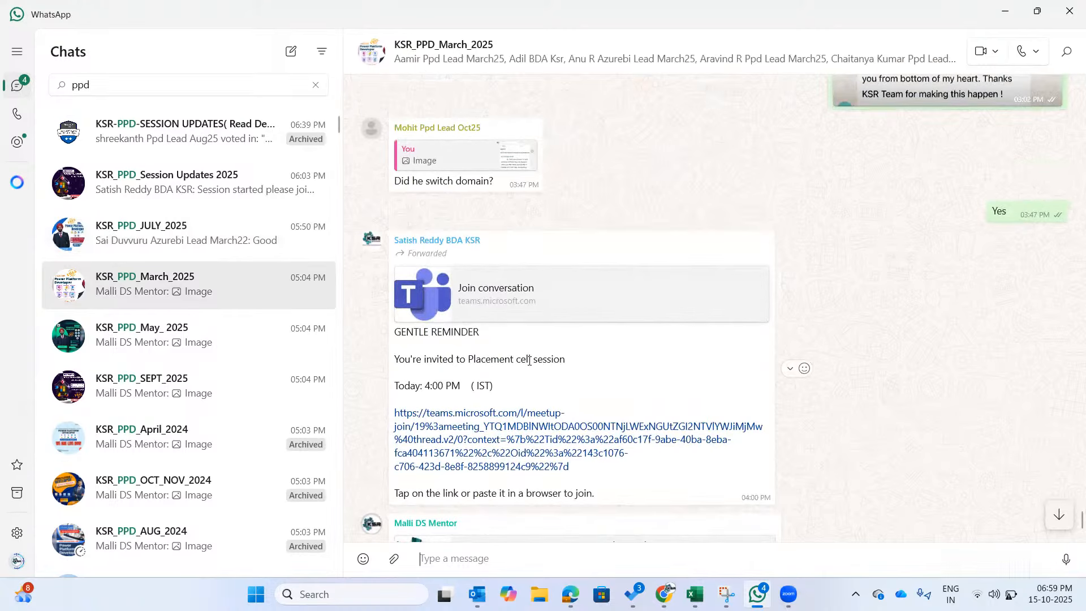
{"action": "scroll", "coordinate": [574, 372], "scroll_direction": "up", "scroll_amount": 5}
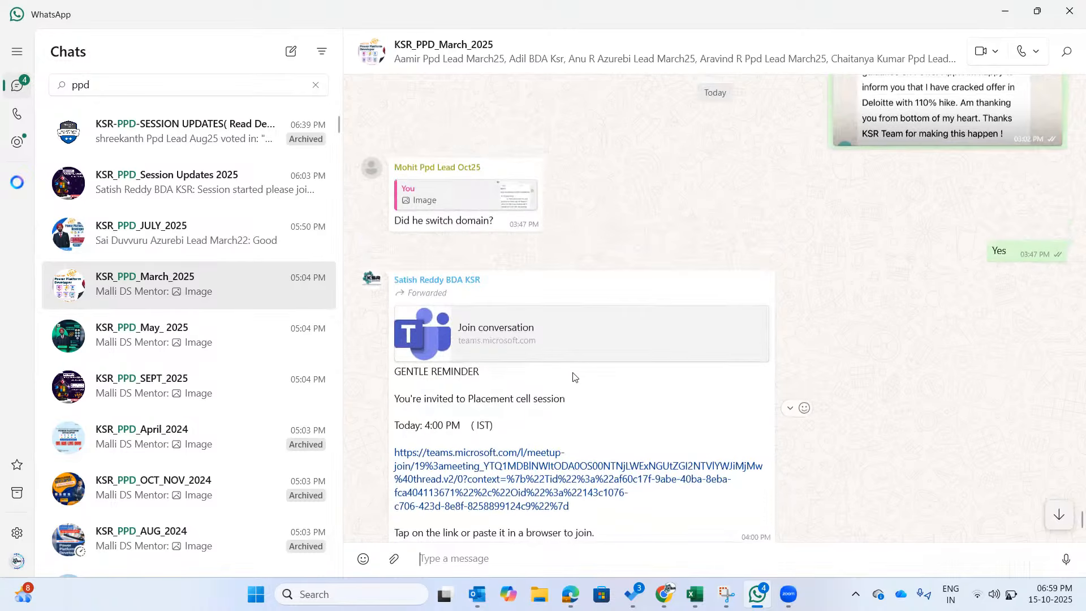
{"action": "scroll", "coordinate": [575, 378], "scroll_direction": "up", "scroll_amount": 7}
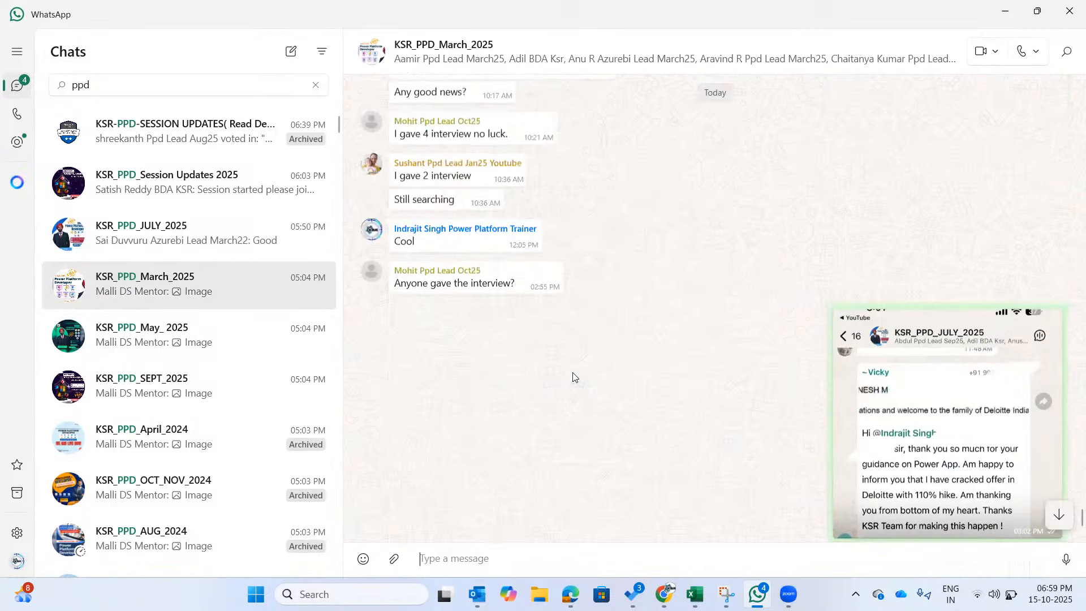